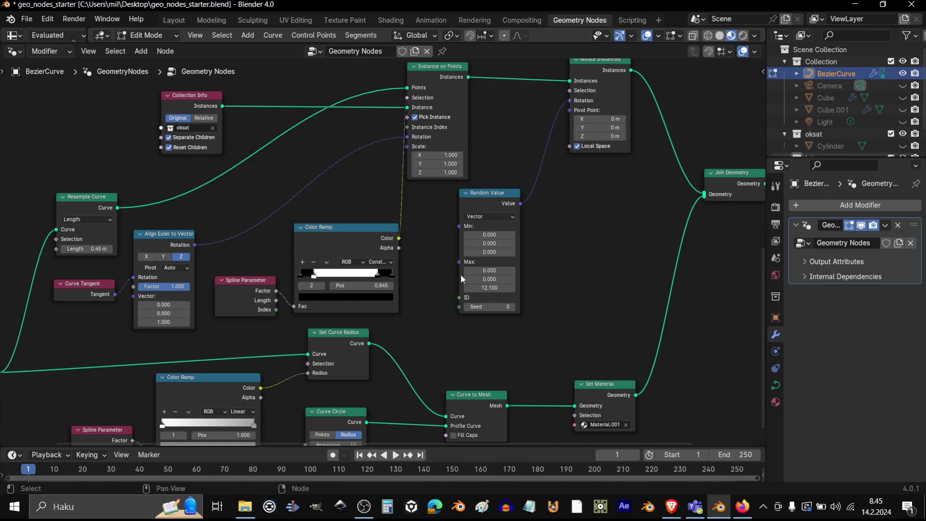
- Nudge the Random Value node left and enlarge the node editor to frame the whole graph
mouse_move(475, 202)
mouse_down()
mouse_move(462, 204)
mouse_move(484, 204)
mouse_up()
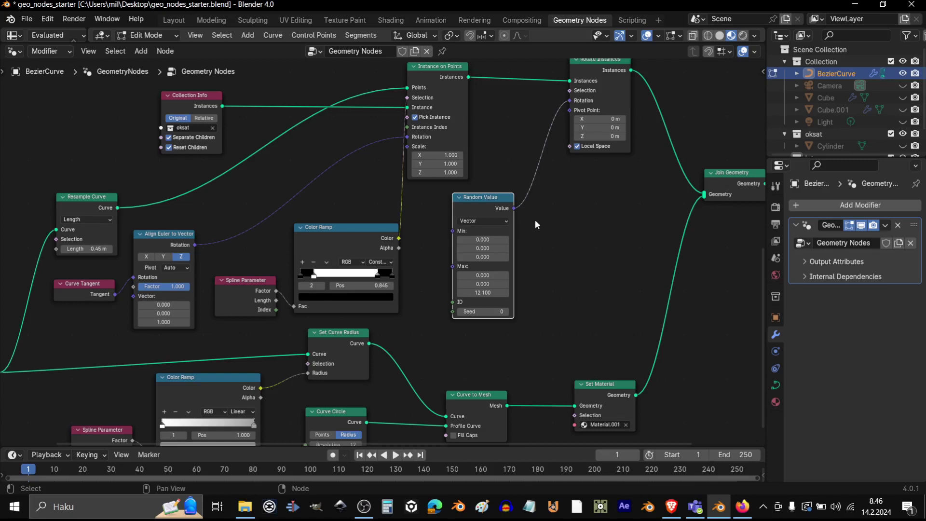
middle_drag(561, 250, 573, 224)
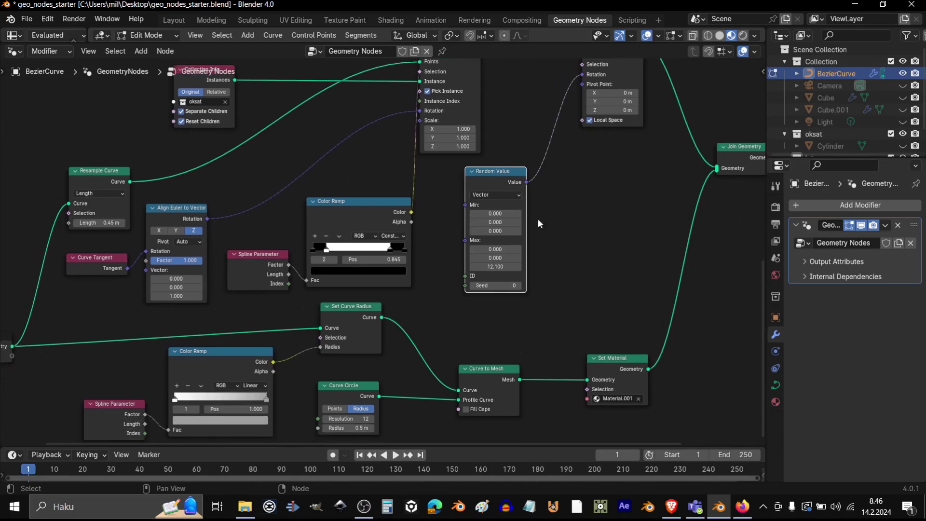
mouse_move(556, 277)
middle_down()
mouse_move(557, 265)
mouse_move(572, 274)
middle_up()
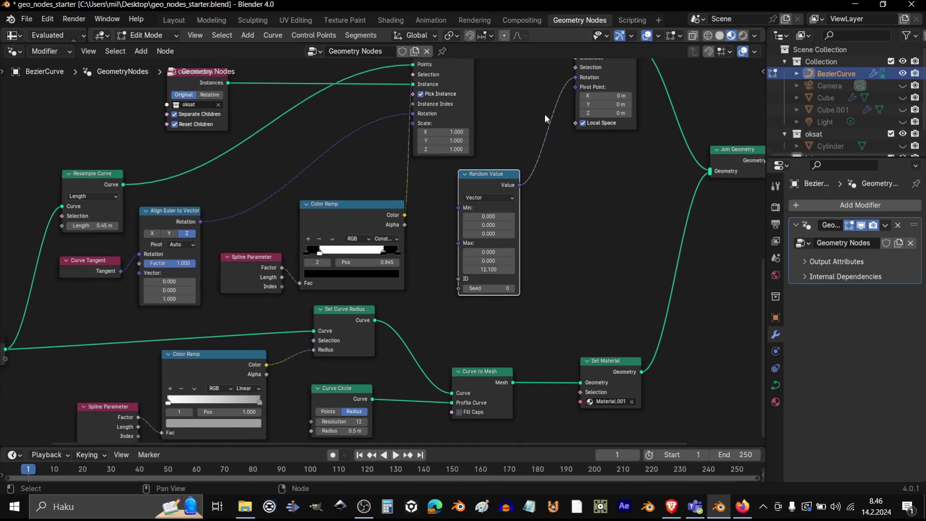
drag(552, 41, 509, 43)
key(Home)
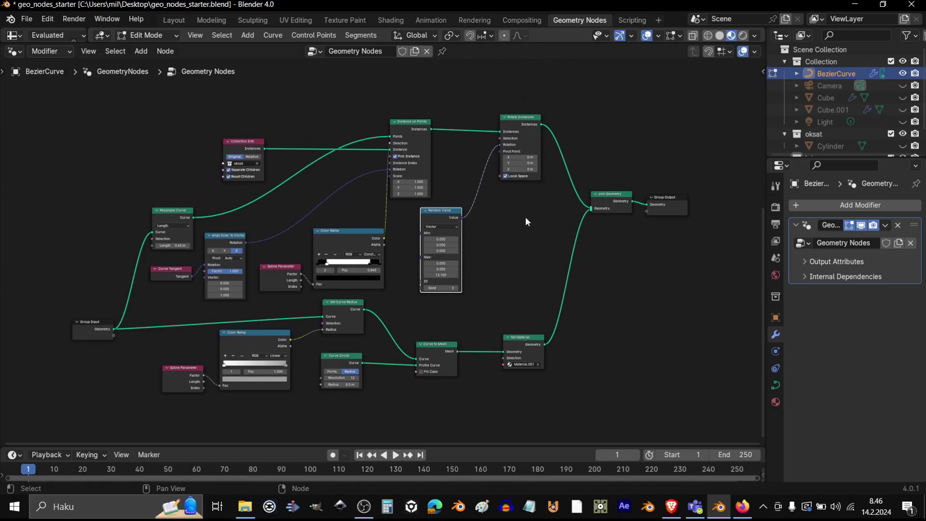
middle_drag(515, 226, 518, 240)
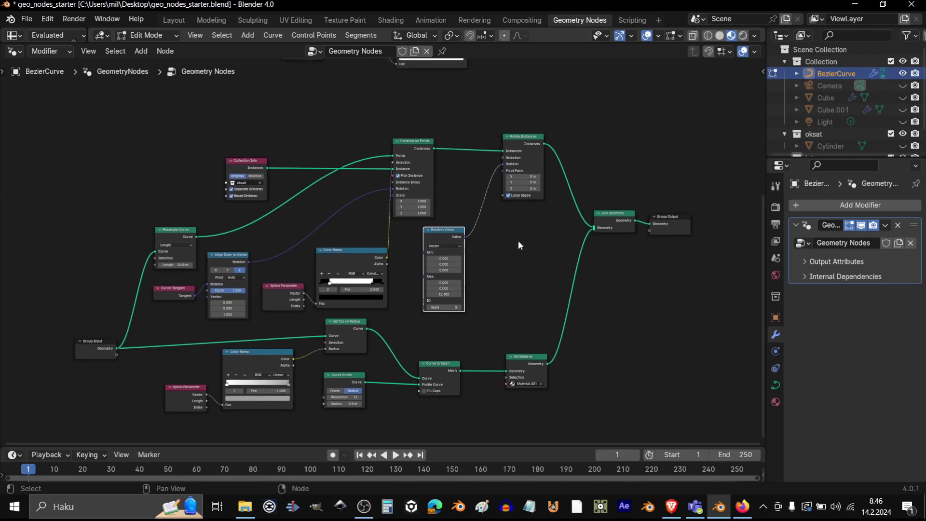
middle_drag(148, 179, 278, 239)
scroll(278, 238, down, 2)
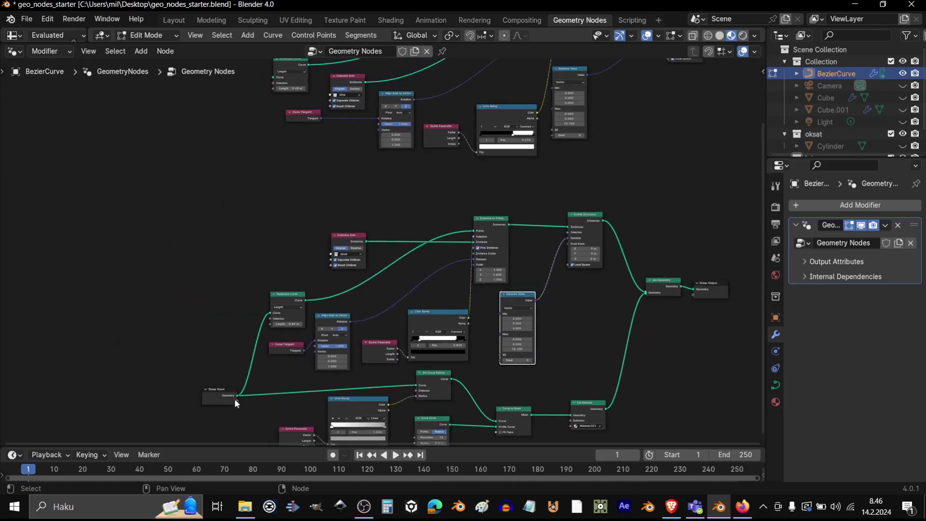
- Link Group Input Geometry to the upper Resample Curve and upper Rotate Instances to Join Geometry
middle_drag(237, 310, 240, 334)
drag(239, 419, 275, 102)
middle_drag(614, 168, 484, 207)
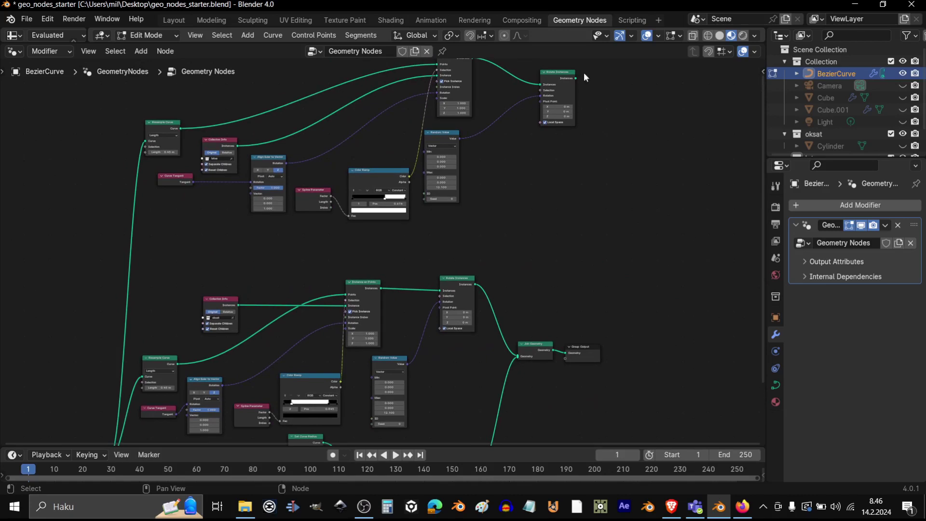
drag(575, 79, 517, 357)
drag(493, 42, 471, 401)
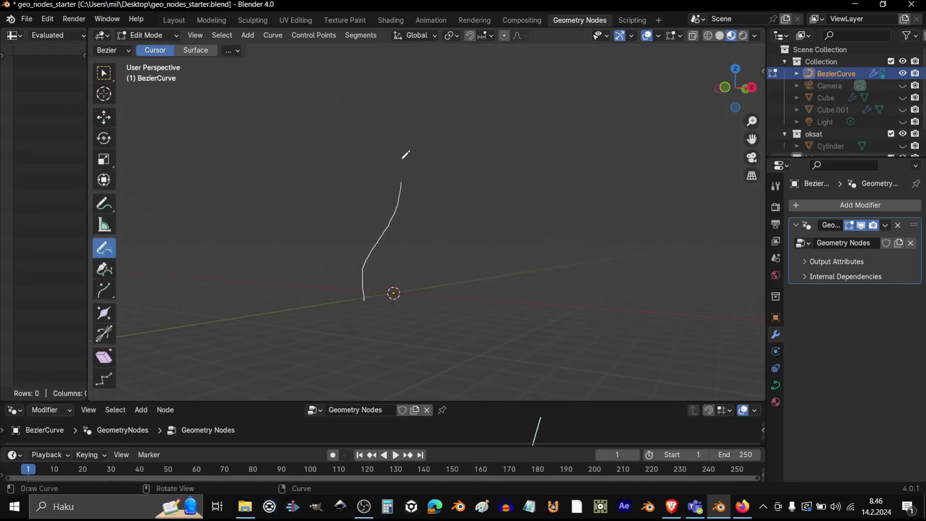
- Draw several freehand upward curve strokes in the viewport to grow the first trees
drag(406, 154, 415, 48)
drag(462, 230, 473, 136)
mouse_move(544, 203)
middle_down()
mouse_move(452, 252)
mouse_move(491, 325)
middle_up()
drag(492, 318, 521, 154)
mouse_move(429, 303)
middle_down()
mouse_move(578, 269)
mouse_move(497, 294)
middle_up()
drag(495, 299, 554, 93)
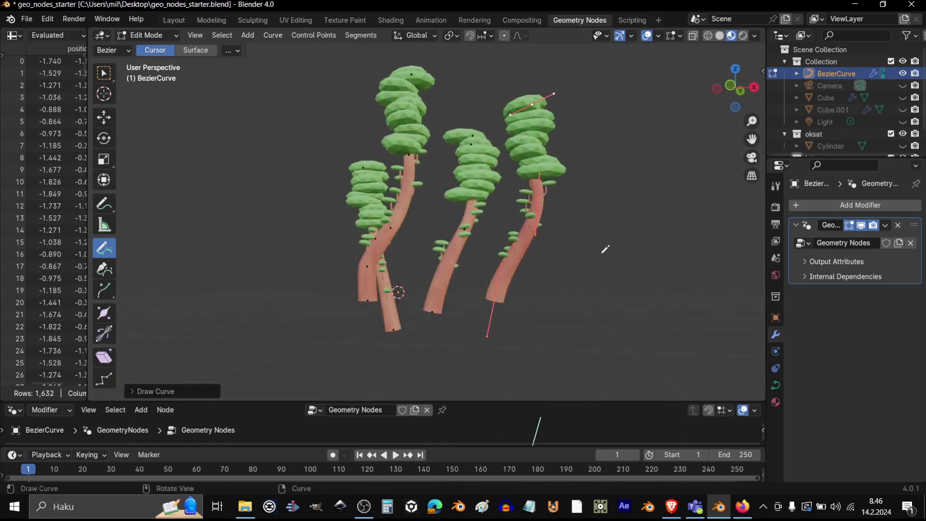
- Draw more upward strokes at right plus a zigzag winding tree, then orbit around the grove
drag(620, 157, 614, 96)
mouse_move(374, 286)
middle_down()
mouse_move(475, 291)
mouse_move(607, 271)
middle_up()
mouse_move(603, 274)
mouse_down()
mouse_move(654, 196)
mouse_move(639, 119)
mouse_up()
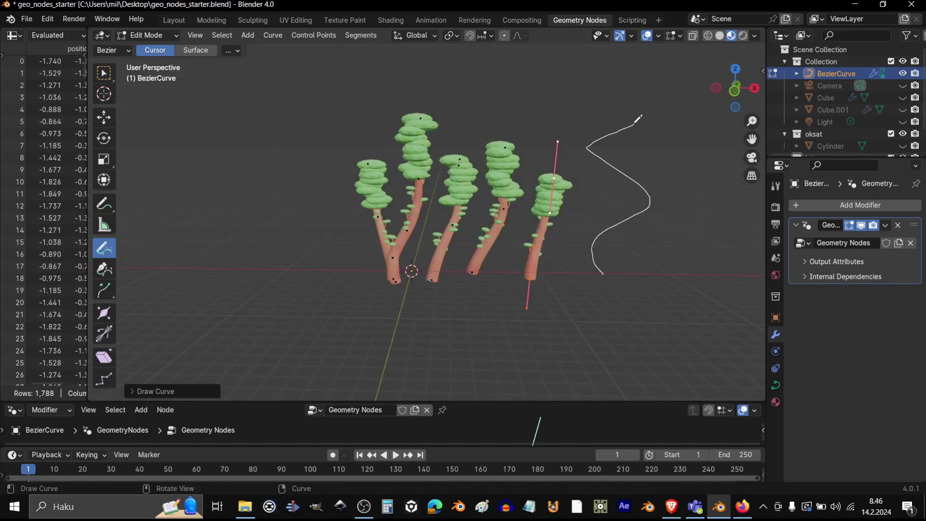
drag(581, 83, 579, 85)
mouse_move(272, 262)
mouse_down()
mouse_move(194, 166)
mouse_move(433, 111)
mouse_move(247, 68)
mouse_up()
mouse_move(401, 265)
middle_down()
mouse_move(378, 234)
mouse_move(301, 223)
mouse_move(512, 212)
mouse_move(555, 197)
middle_up()
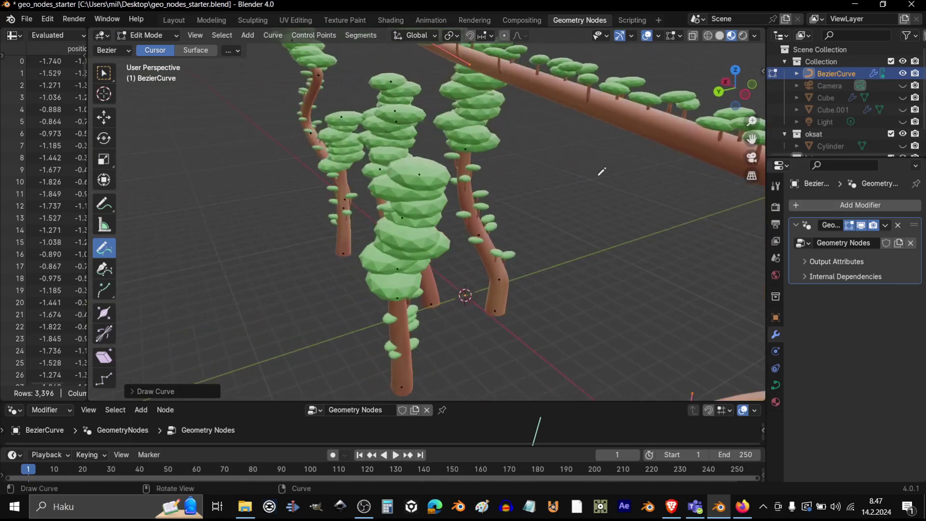
middle_drag(537, 122, 607, 138)
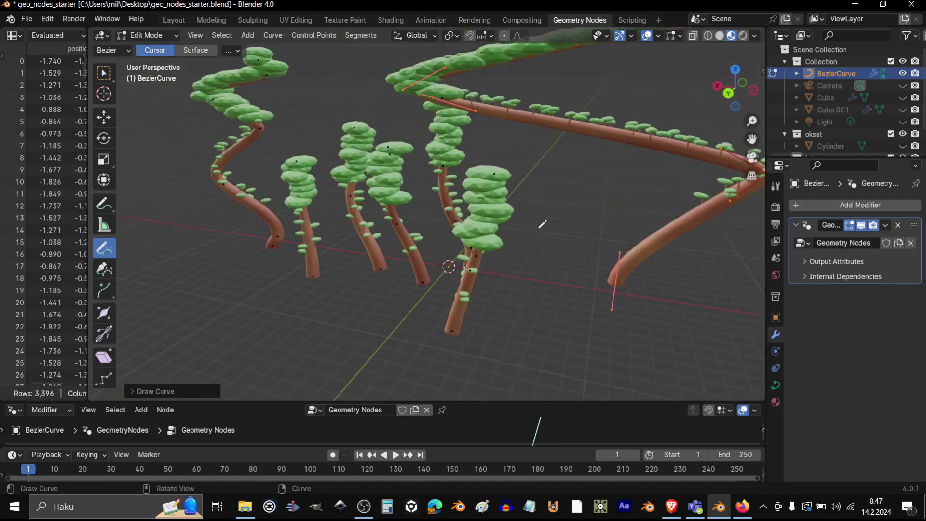
middle_drag(358, 180, 448, 145)
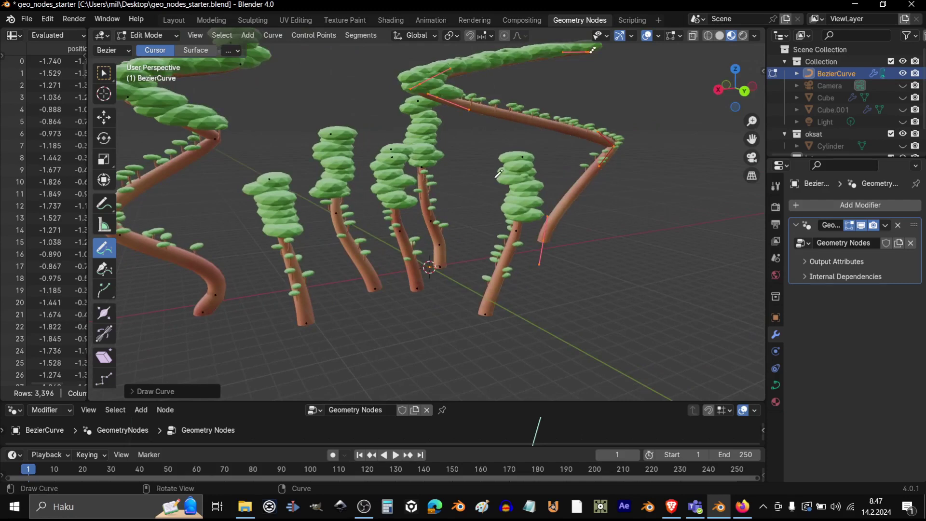
middle_drag(581, 243, 569, 266)
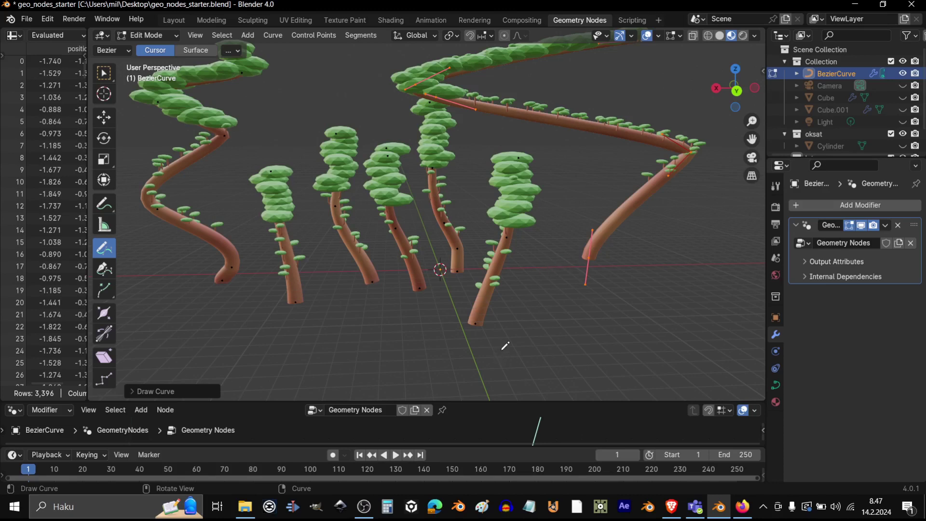
- Start a new General file, discarding changes to the current one with Don't Save
click(26, 19)
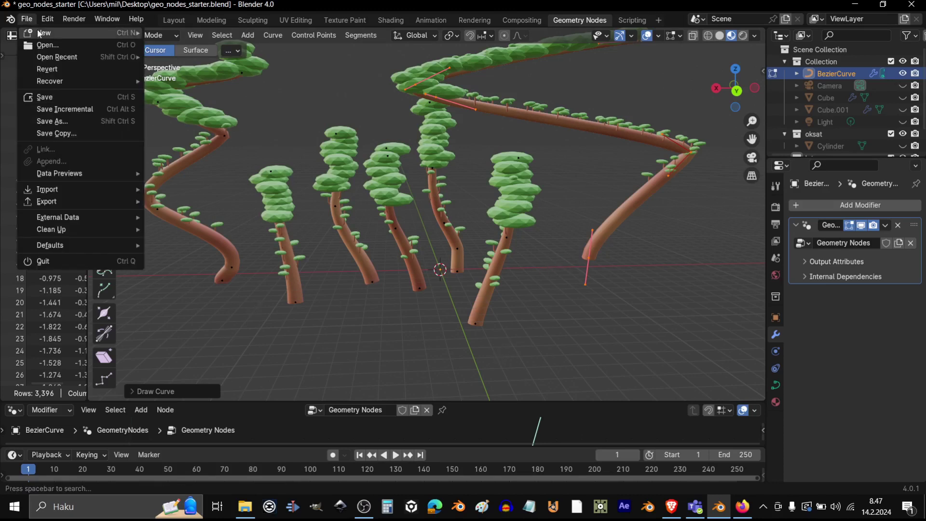
mouse_move(41, 34)
click(179, 35)
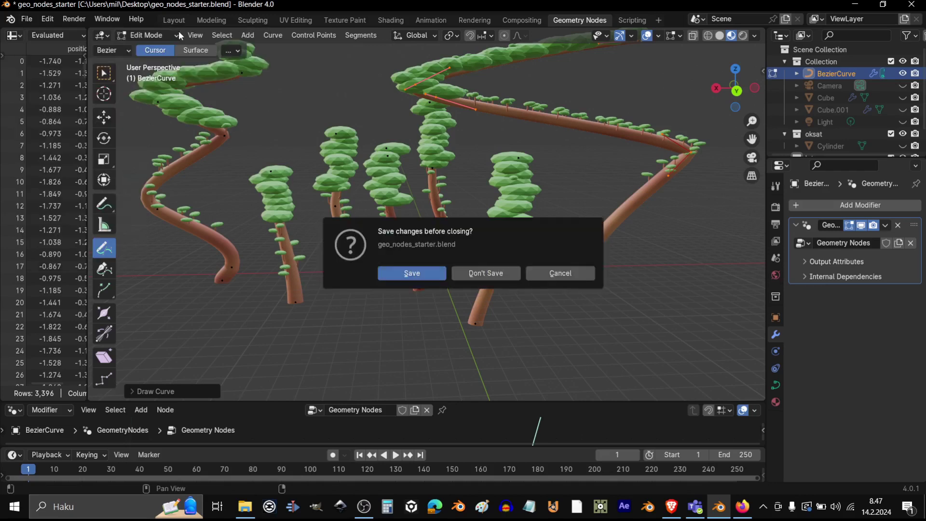
click(468, 275)
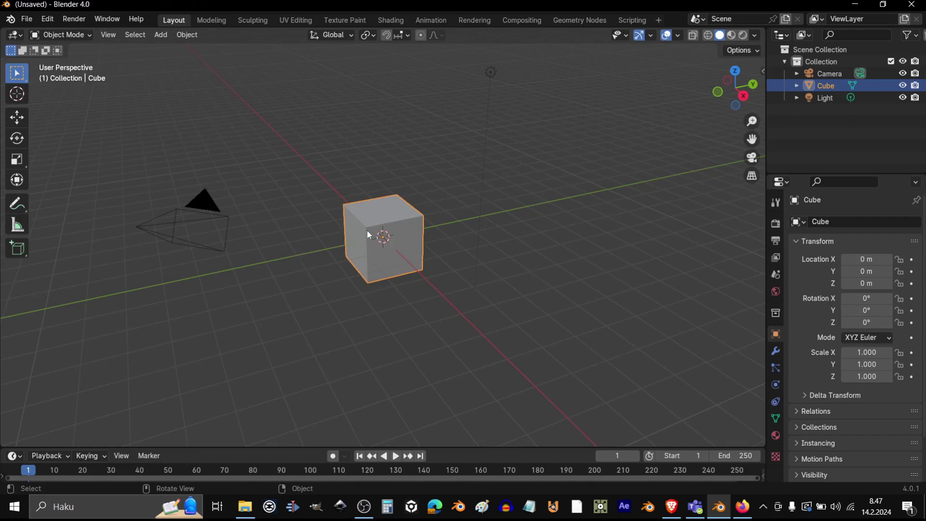
- Scale the default cube down to 0.228 and switch it into Edit Mode
middle_drag(318, 262, 512, 282)
scroll(454, 245, up, 4)
scroll(463, 303, down, 4)
scroll(526, 288, up, 2)
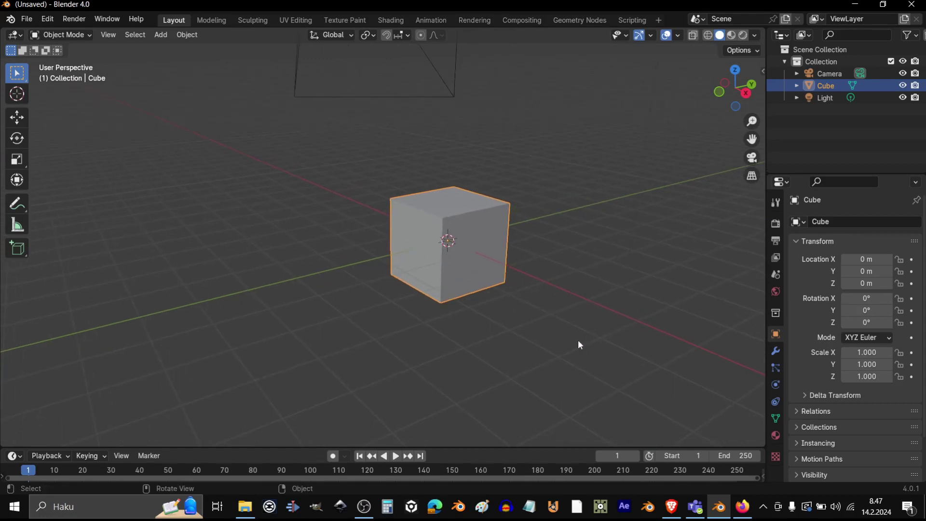
key(s)
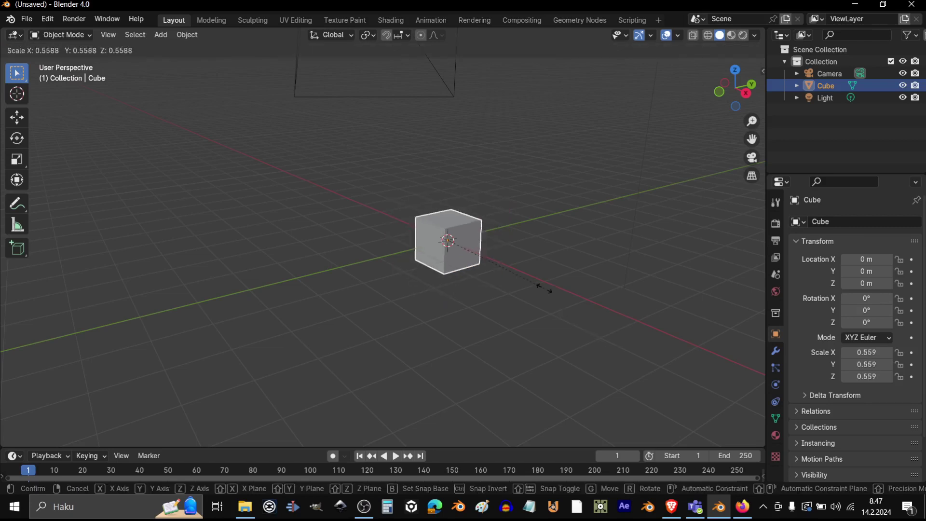
click(501, 271)
middle_drag(499, 274, 473, 293)
scroll(451, 248, up, 5)
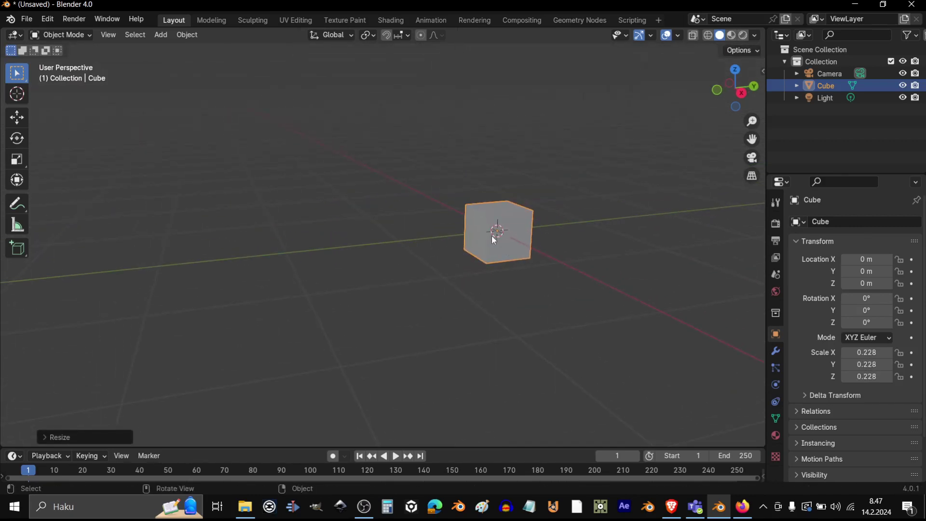
key(Tab)
- In face select, lengthen the cube, then extrude, lift, rotate and shrink its end face
click(127, 36)
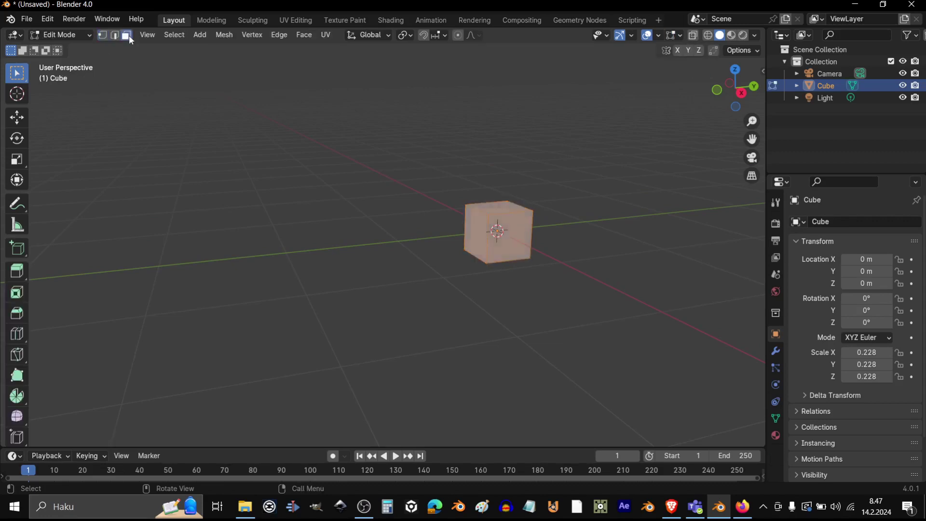
click(481, 232)
key(g)
click(454, 224)
key(s)
click(484, 264)
shift+middle_drag(452, 246, 473, 259)
key(e)
click(383, 221)
key(g)
click(381, 179)
key(r)
click(354, 248)
middle_drag(369, 230, 441, 236)
key(s)
click(376, 222)
- Continue the bent stem with further extrusions, scaling, rotation and a moved top end
key(e)
click(355, 165)
key(s)
click(386, 155)
middle_drag(386, 155, 427, 243)
key(e)
click(408, 181)
key(r)
click(418, 211)
key(g)
click(435, 215)
middle_drag(428, 203, 434, 240)
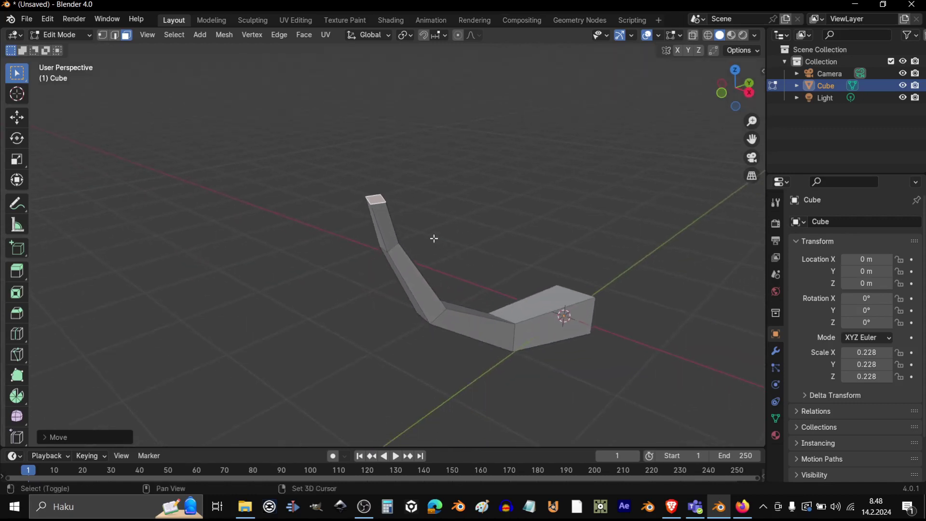
- Extrude the top face into a wide plate, reposition and enlarge it, then extrude it into a box
key(e)
click(416, 215)
key(s)
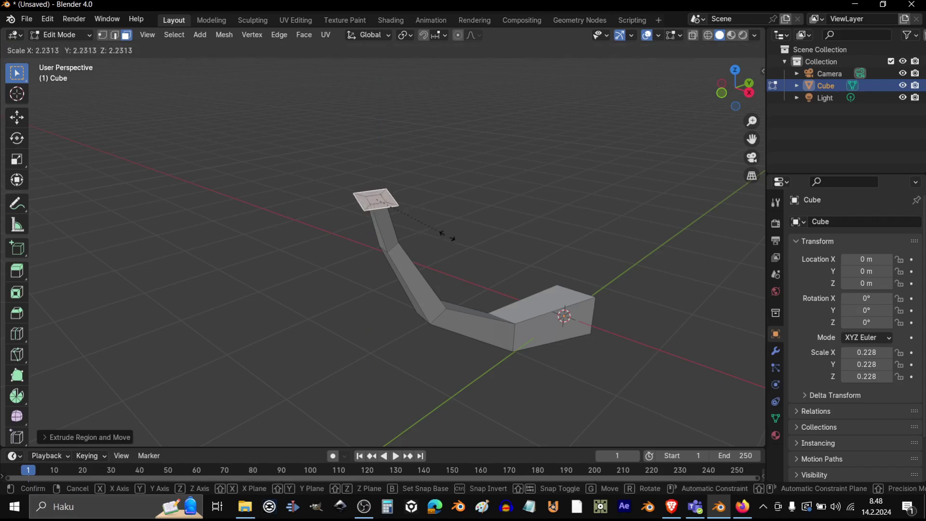
click(606, 312)
middle_drag(499, 247, 484, 221)
key(g)
click(445, 226)
key(s)
click(464, 208)
key(e)
click(457, 174)
middle_drag(457, 173, 549, 202)
- Extrude the box's front faces outward with shrunken ends to widen the canopy
click(412, 212)
key(e)
click(625, 221)
key(s)
click(612, 220)
click(496, 195)
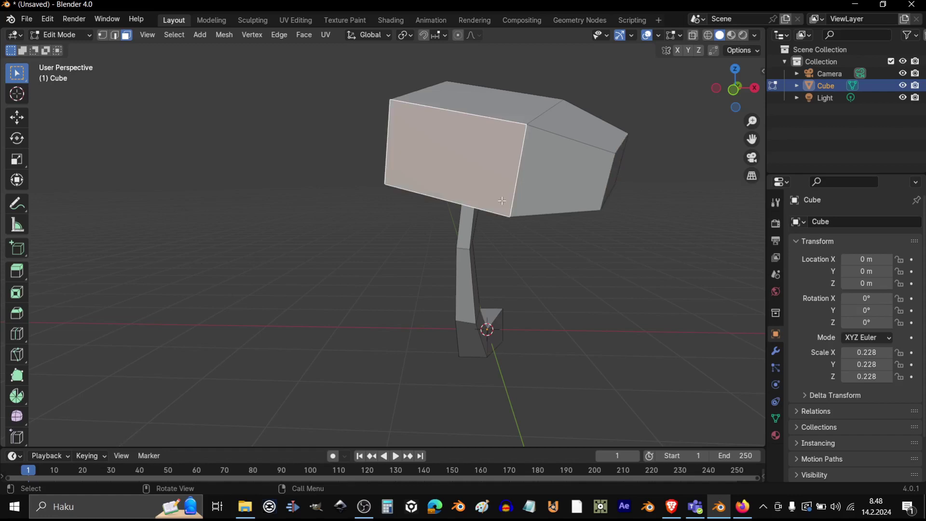
middle_drag(502, 205, 483, 229)
key(e)
click(406, 254)
key(s)
click(500, 270)
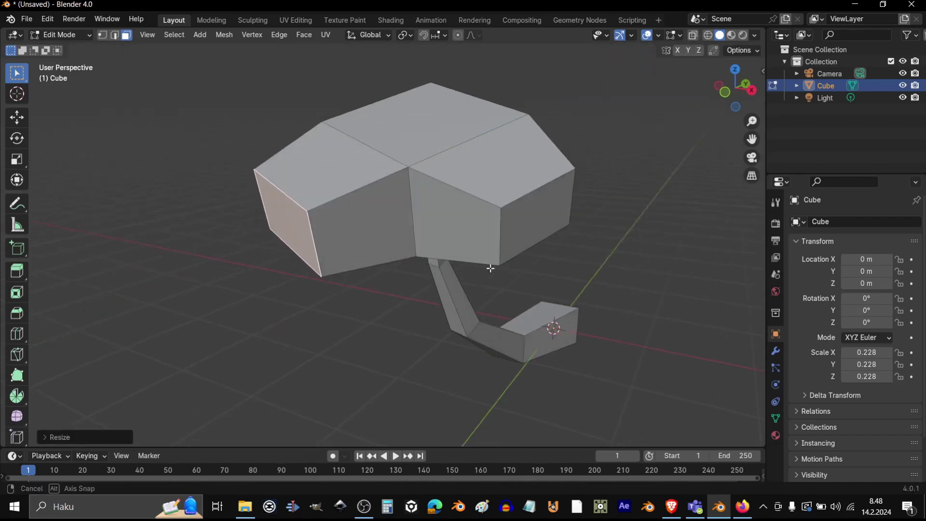
- Extrude the opposite side face of the canopy, enlarging its end, and extrude it again
middle_drag(500, 270, 313, 213)
click(311, 164)
key(e)
click(576, 213)
key(s)
click(564, 196)
middle_drag(564, 196, 582, 210)
key(e)
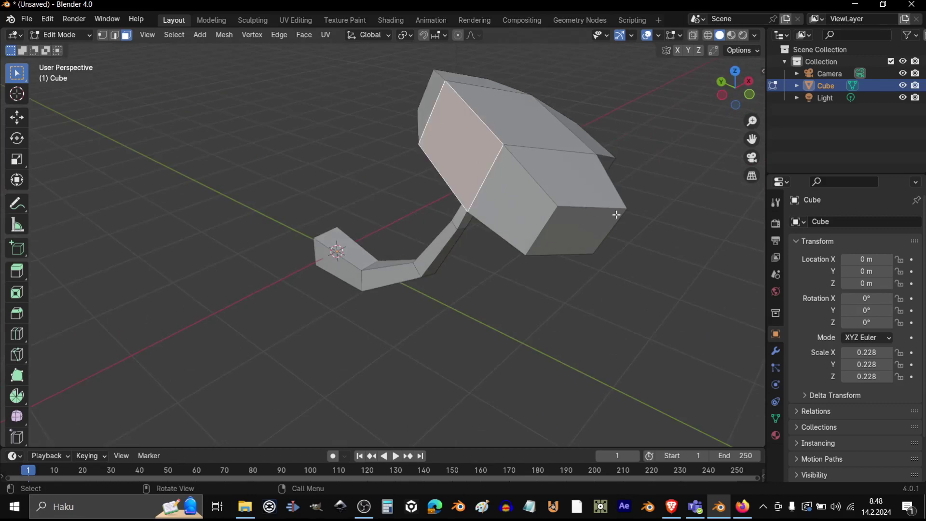
click(543, 202)
- Extrude and scale the canopy's top face, then return to Object Mode
click(522, 111)
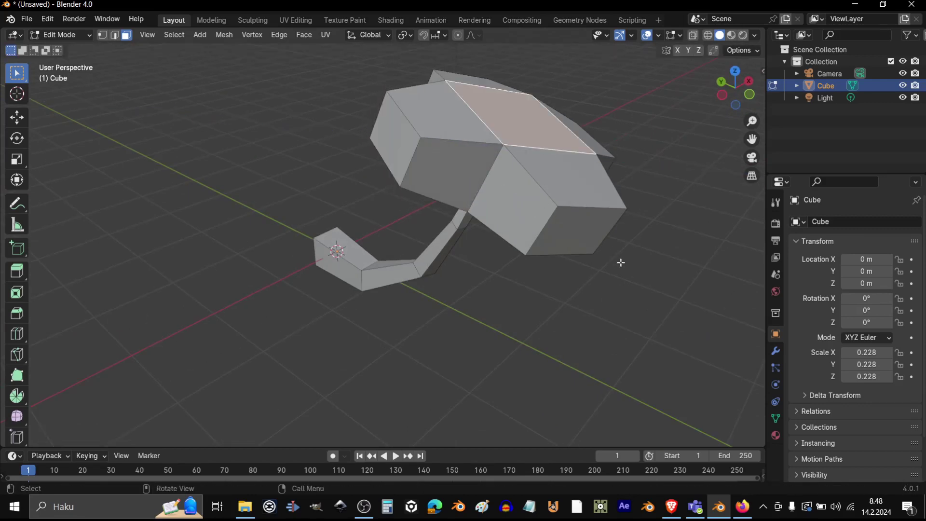
middle_drag(624, 262, 568, 244)
key(e)
click(595, 220)
key(s)
click(578, 199)
scroll(575, 210, down, 4)
middle_drag(574, 211, 441, 225)
key(Tab)
scroll(443, 225, down, 3)
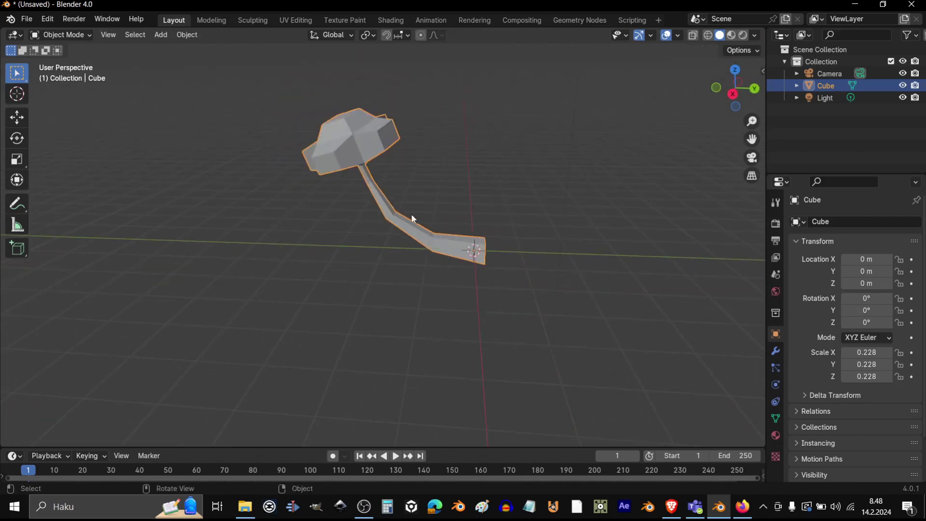
- Duplicate the tree as Cube.001 beside the original and enter its Edit Mode
middle_drag(421, 236, 558, 251)
key(shift+d)
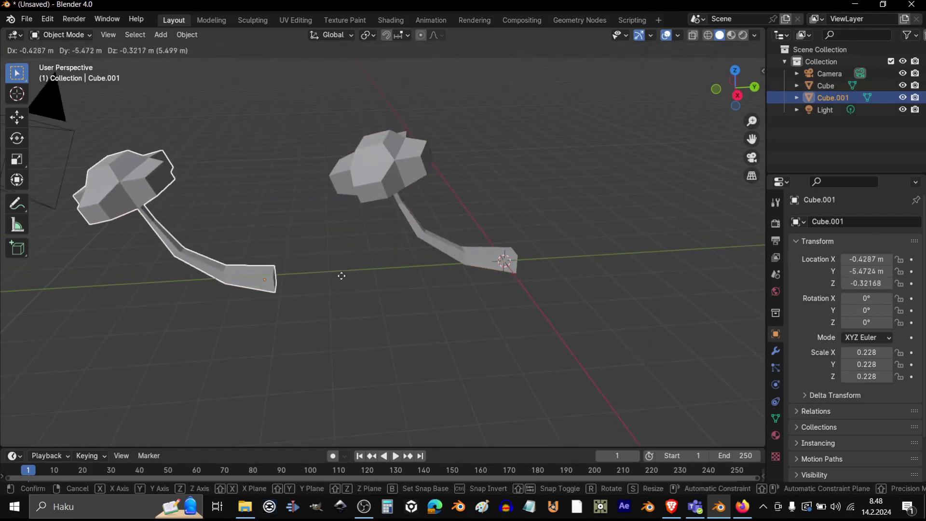
click(333, 285)
middle_drag(321, 292, 496, 323)
scroll(447, 231, up, 4)
middle_drag(504, 314, 529, 322)
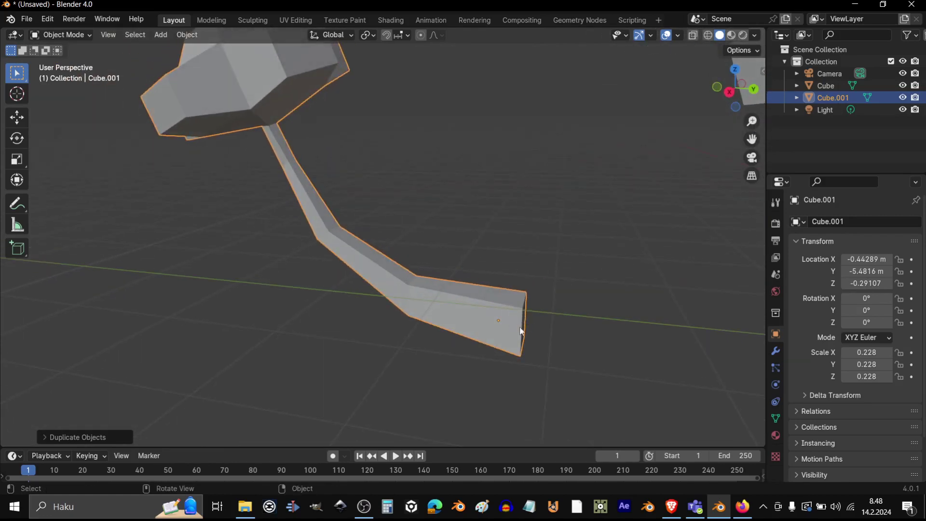
scroll(496, 314, down, 3)
key(Tab)
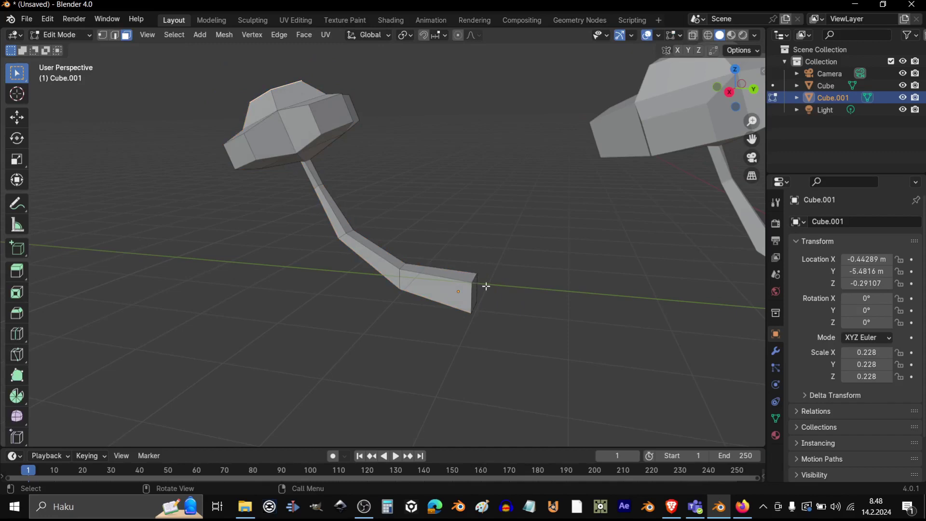
- Move Cube.001's selected trunk end twice to sharpen the stem's bend
key(a)
middle_drag(479, 294, 507, 285)
key(g)
click(471, 275)
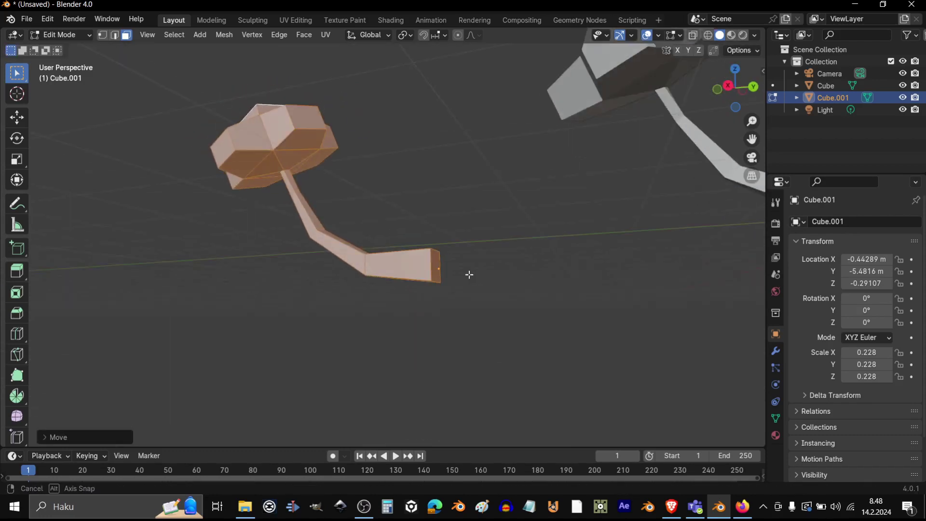
scroll(482, 289, up, 6)
middle_drag(495, 302, 379, 208)
key(g)
click(455, 335)
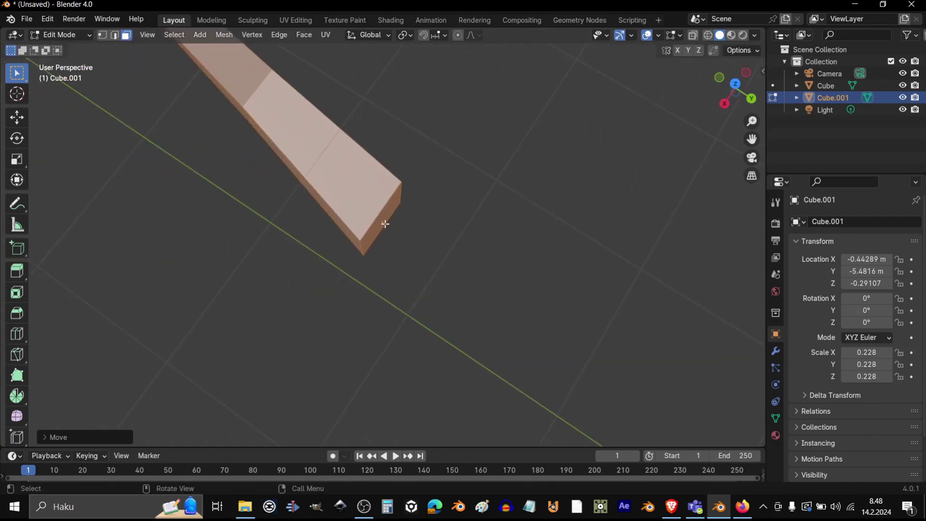
scroll(381, 226, down, 5)
middle_drag(407, 239, 391, 166)
- Leave Edit Mode, select the Cube tree and enter Edit Mode on it
key(Tab)
click(450, 189)
middle_drag(450, 189, 415, 254)
key(Tab)
middle_drag(418, 216, 523, 333)
scroll(347, 227, down, 4)
- Select the whole Cube mesh and shift it so its trunk end rests on the origin
key(a)
shift+middle_drag(523, 332, 494, 273)
scroll(506, 287, up, 5)
middle_drag(547, 320, 465, 293)
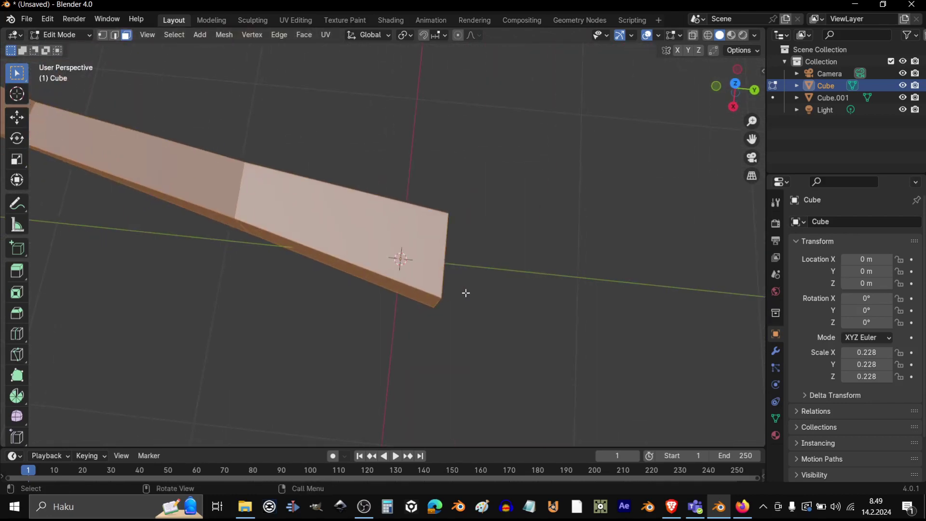
scroll(518, 309, up, 3)
click(480, 304)
key(g)
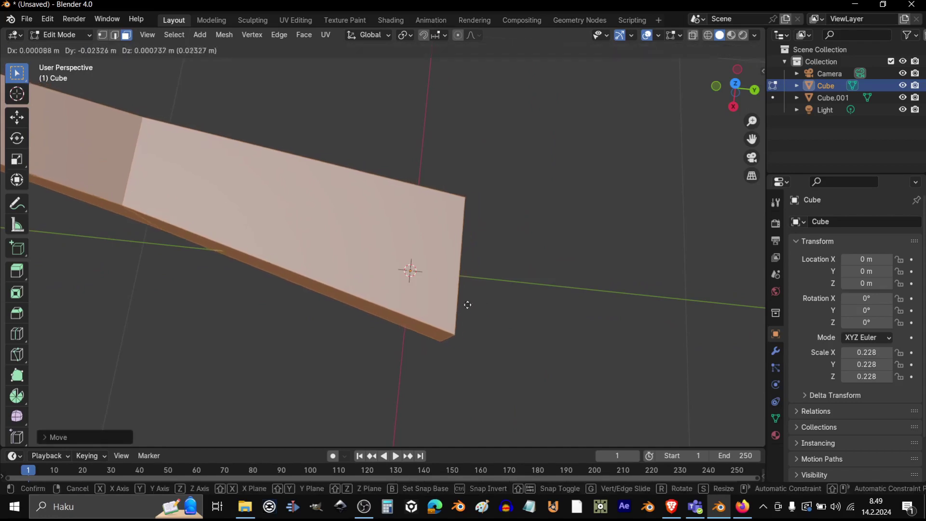
click(372, 293)
middle_drag(514, 314, 529, 335)
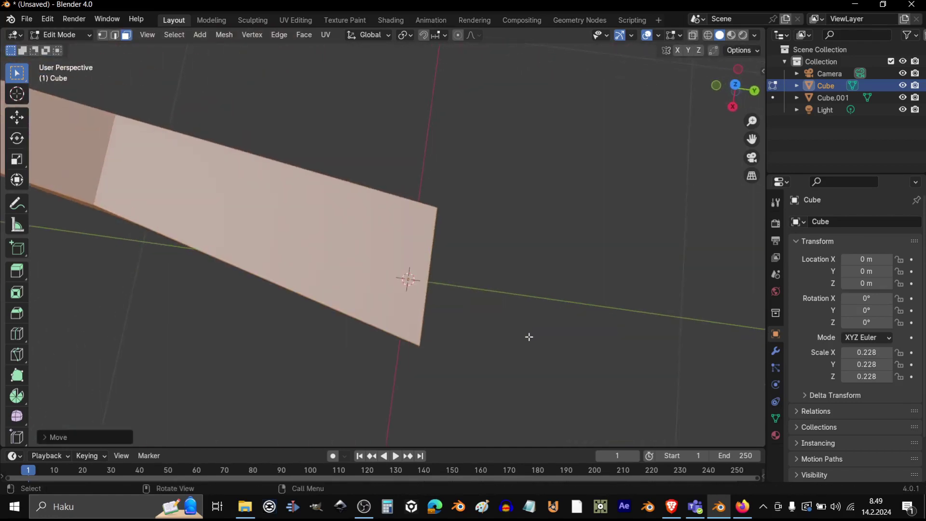
key(g)
click(450, 325)
- Select two adjacent faces on the Cube tree's trunk
scroll(455, 329, down, 2)
middle_drag(454, 328, 497, 269)
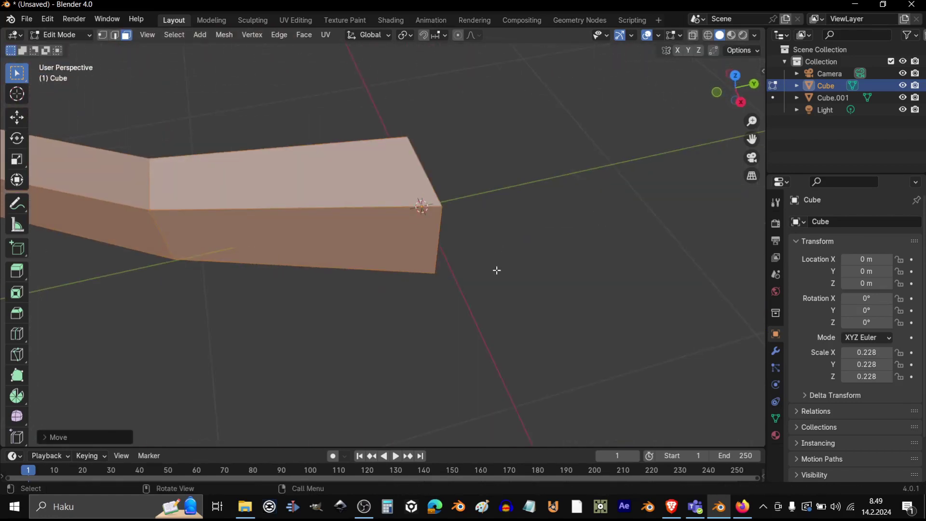
scroll(414, 277, down, 8)
shift+middle_drag(355, 281, 397, 231)
scroll(460, 230, up, 3)
shift+middle_drag(460, 230, 415, 223)
scroll(430, 249, up, 3)
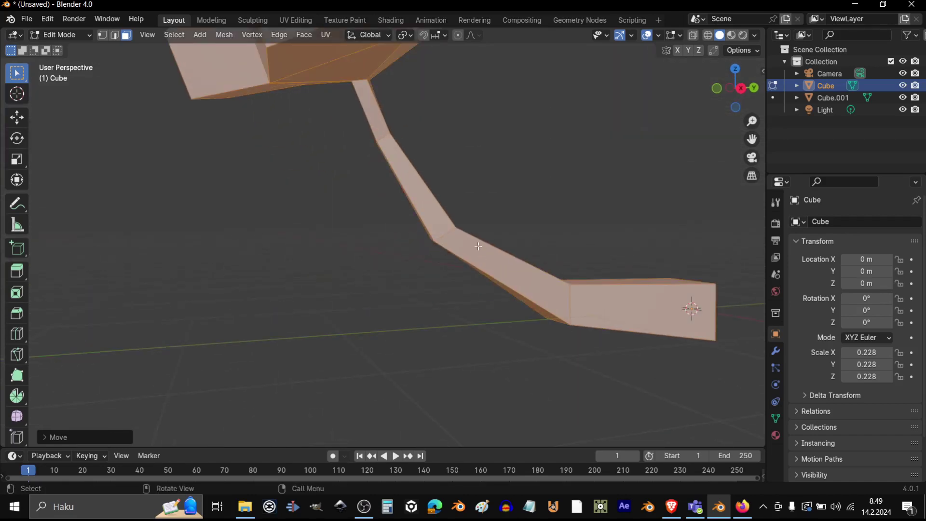
click(478, 245)
middle_drag(470, 239, 510, 278)
shift+click(447, 286)
- Raise the selected trunk faces and switch the viewport to wireframe
key(g)
click(562, 183)
mouse_move(562, 184)
middle_down()
mouse_move(449, 207)
mouse_move(422, 233)
mouse_move(399, 166)
mouse_move(393, 222)
middle_up()
key(z)
click(316, 163)
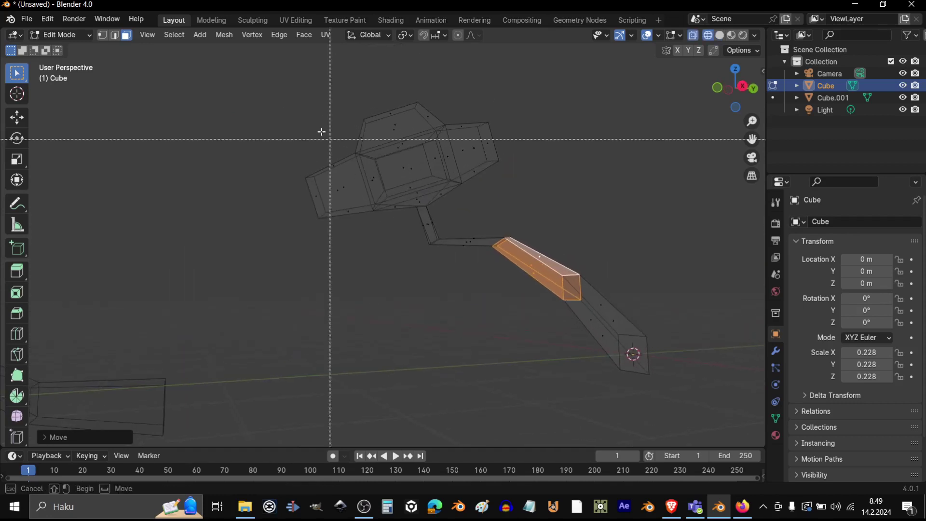
- Box-select the canopy faces, leaving the lower trunk faces out
drag(279, 75, 517, 213)
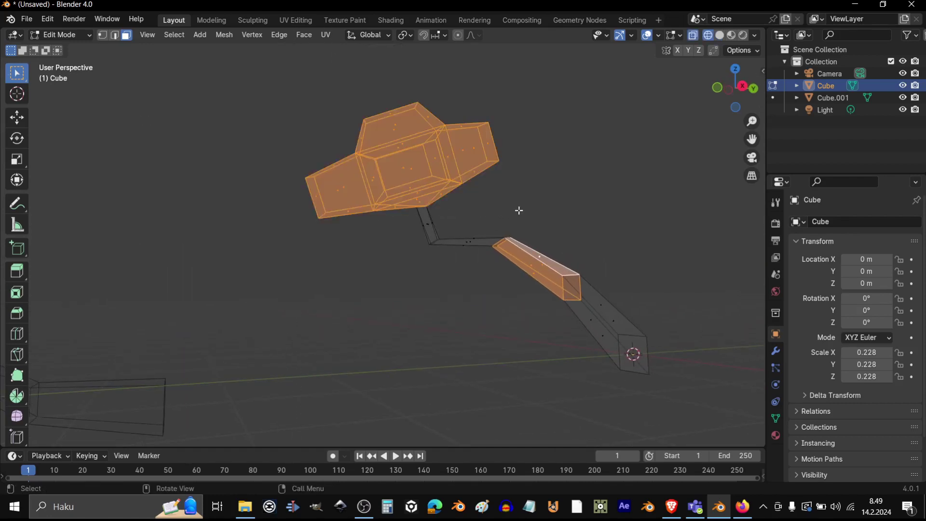
key(r)
right_click(522, 164)
key(b)
middle_drag(493, 175, 559, 321)
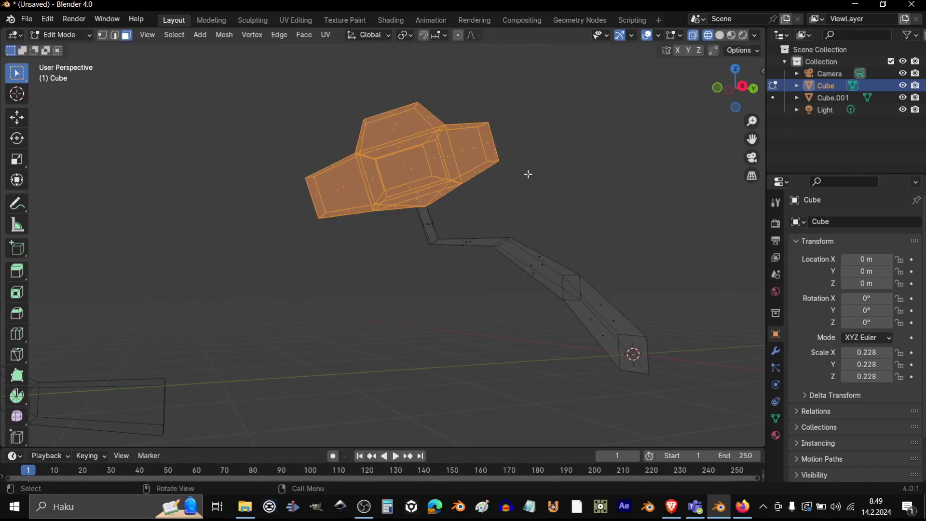
- Rotate and move the canopy until it sits upright atop the stem
key(r)
click(486, 97)
key(g)
click(395, 211)
key(r)
click(437, 196)
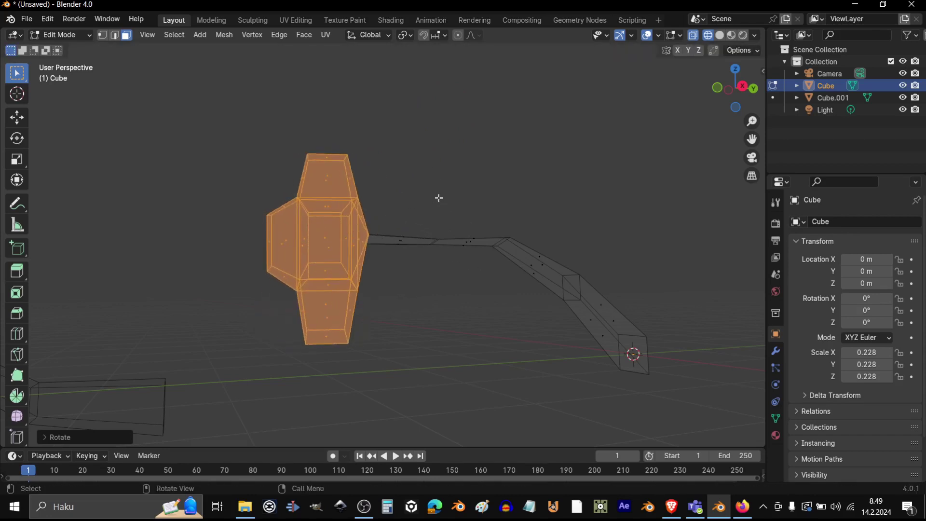
key(g)
click(431, 219)
key(g)
click(434, 202)
key(r)
click(451, 268)
middle_drag(434, 248, 444, 232)
- Frame the canopy, scale it down and rotate it
key(Tab)
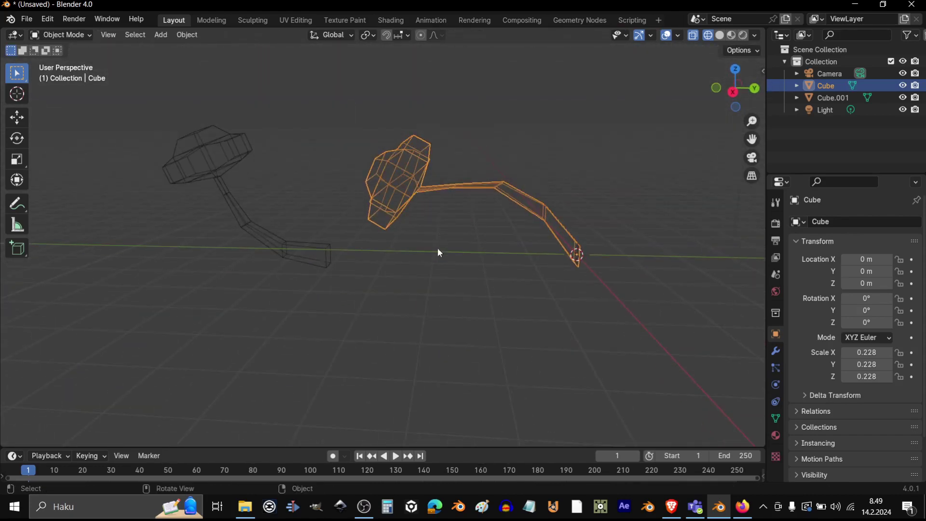
key(Tab)
key(KP_Decimal)
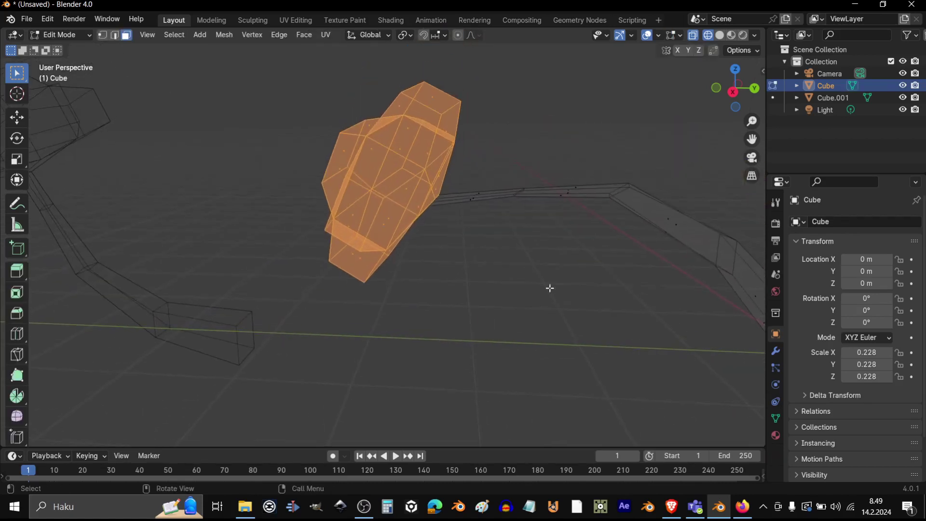
key(s)
click(508, 243)
middle_drag(468, 247, 497, 243)
key(r)
click(511, 245)
- Stretch the canopy along its local X axis, reposition it, and return to Object Mode
key(s)
key(x)
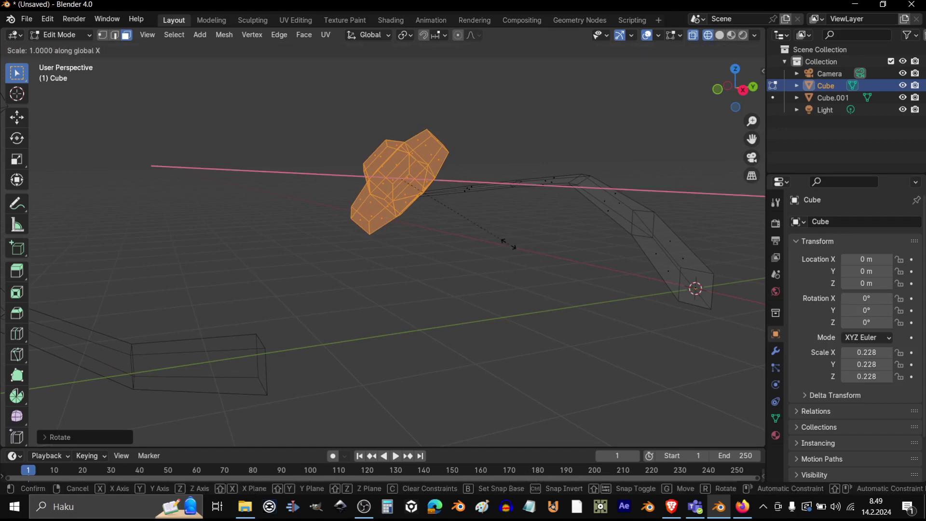
key(x)
click(556, 259)
scroll(545, 256, down, 5)
middle_drag(507, 254, 439, 242)
key(g)
click(466, 235)
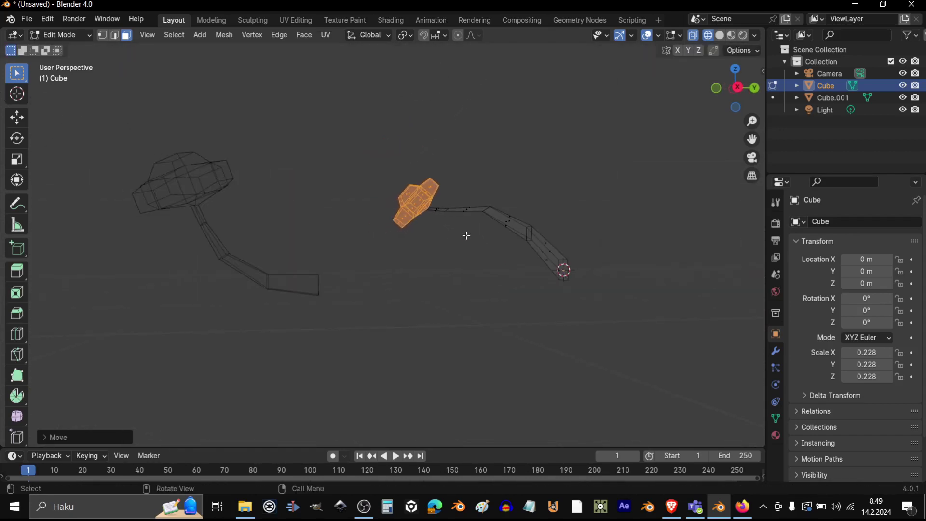
key(Tab)
- Switch the viewport back to solid shading
key(z)
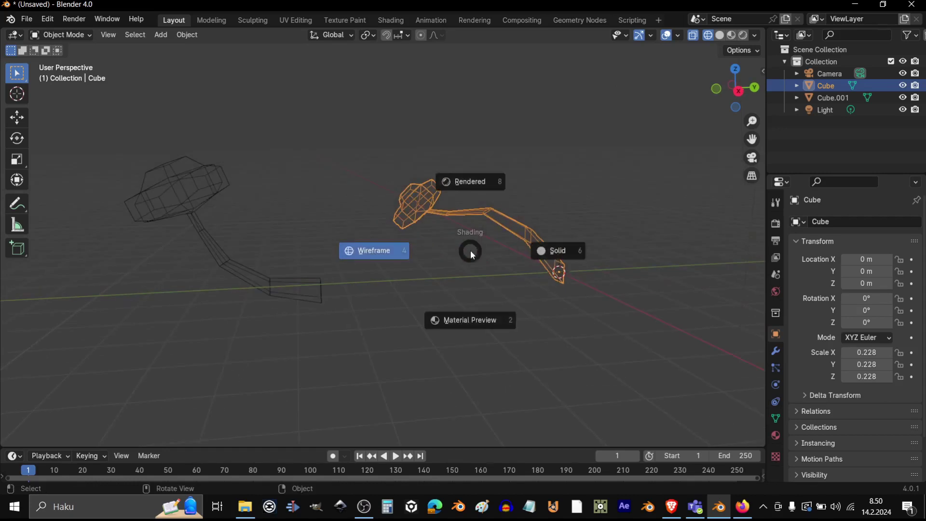
click(560, 252)
mouse_move(447, 264)
middle_down()
mouse_move(485, 271)
mouse_move(473, 279)
mouse_move(512, 303)
middle_up()
- Rename Cube to oksa and Cube.001 to oksa2 in the Outliner
double_click(826, 86)
text(o)
key(Return)
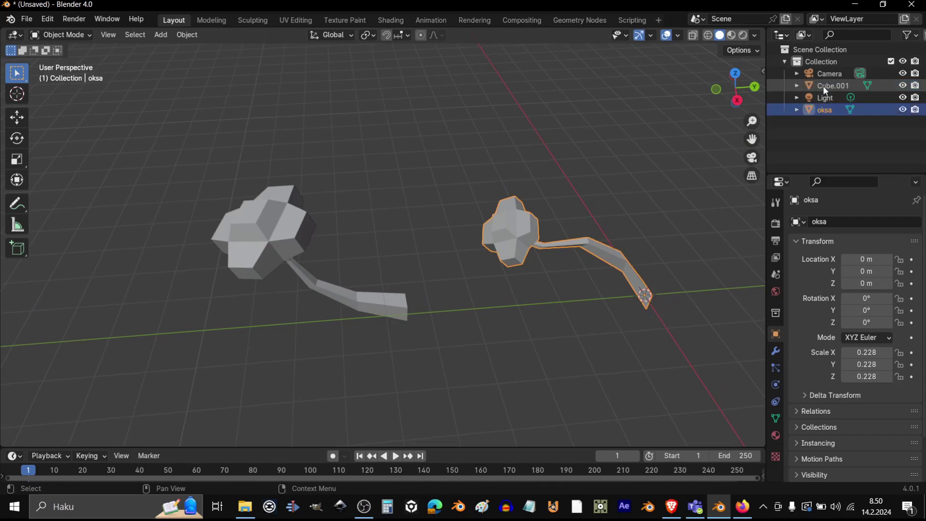
double_click(830, 85)
text(o)
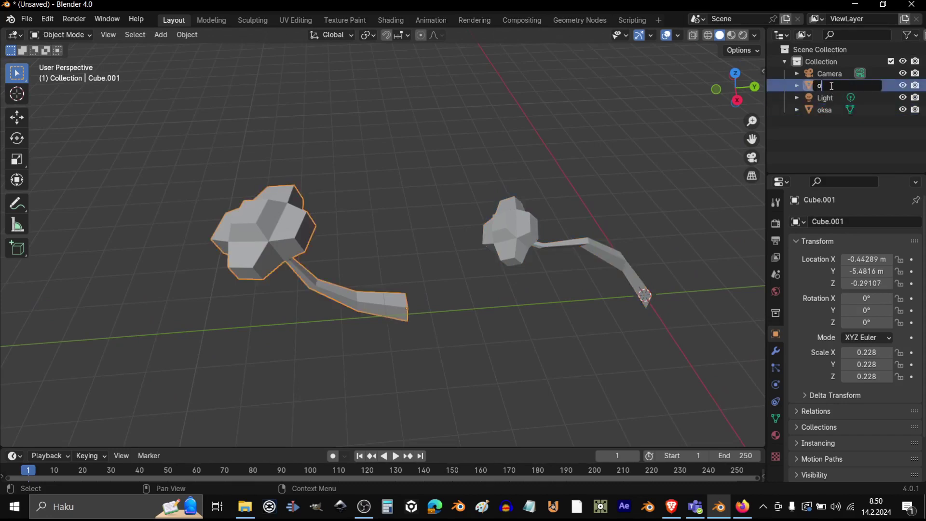
text(ksa2)
key(Return)
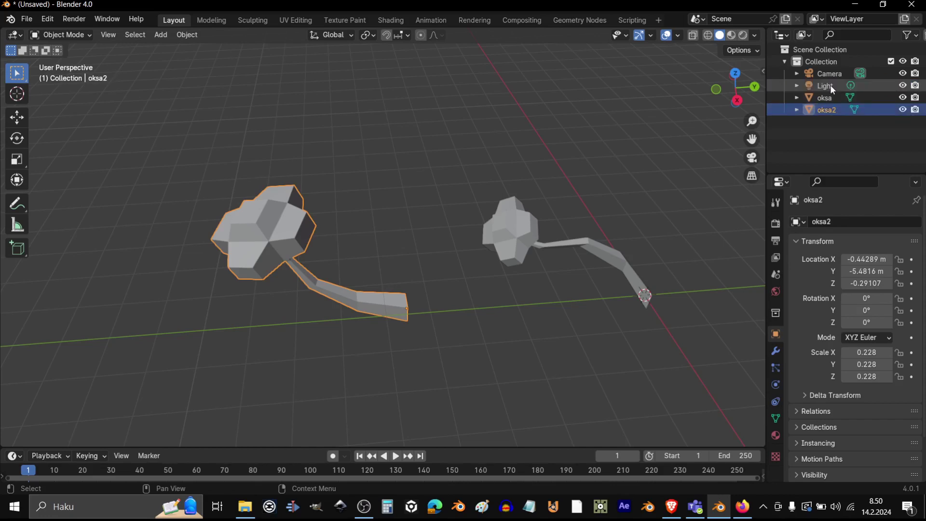
- Create a collection named oksat and move both trees into it
right_click(808, 129)
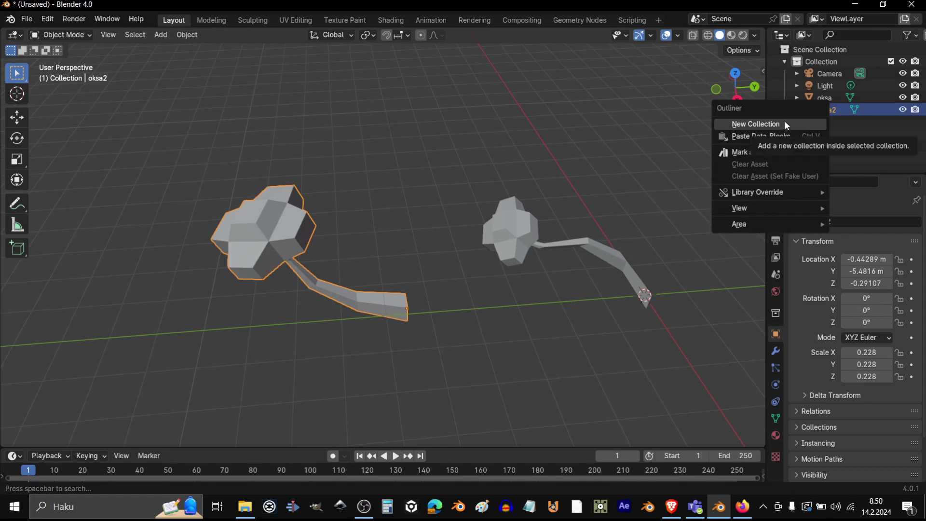
click(783, 123)
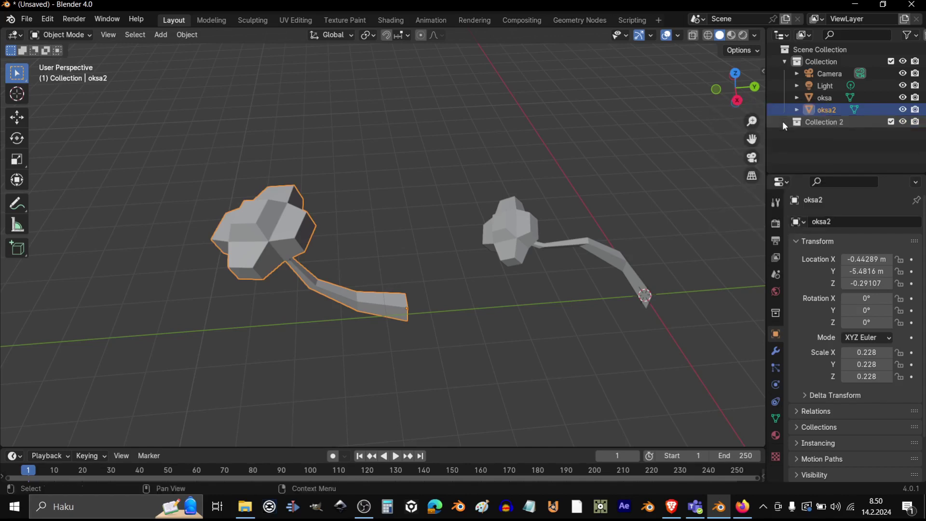
double_click(820, 121)
text(oksa)
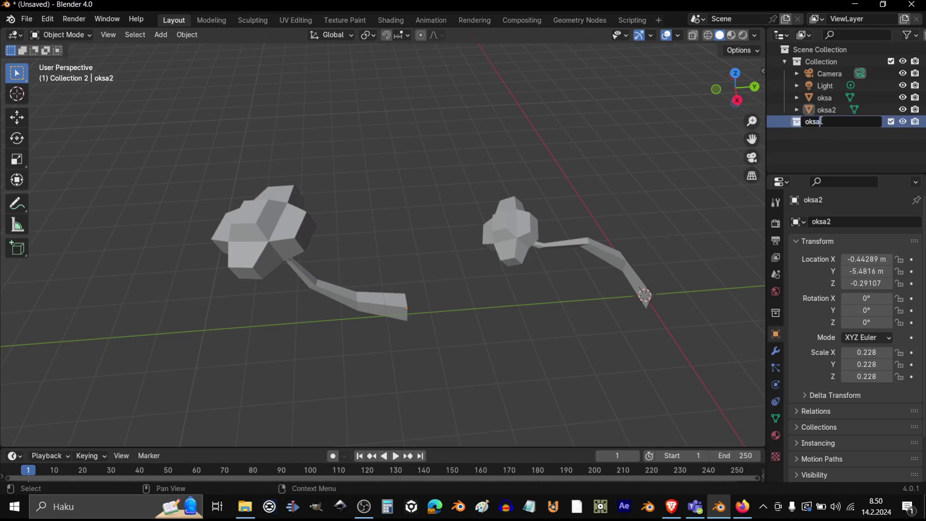
text(t)
click(827, 110)
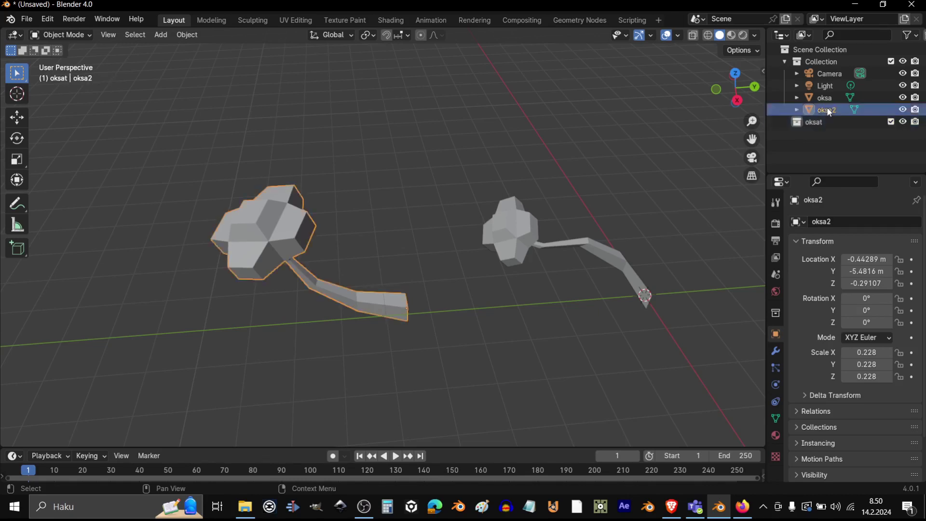
shift+click(824, 97)
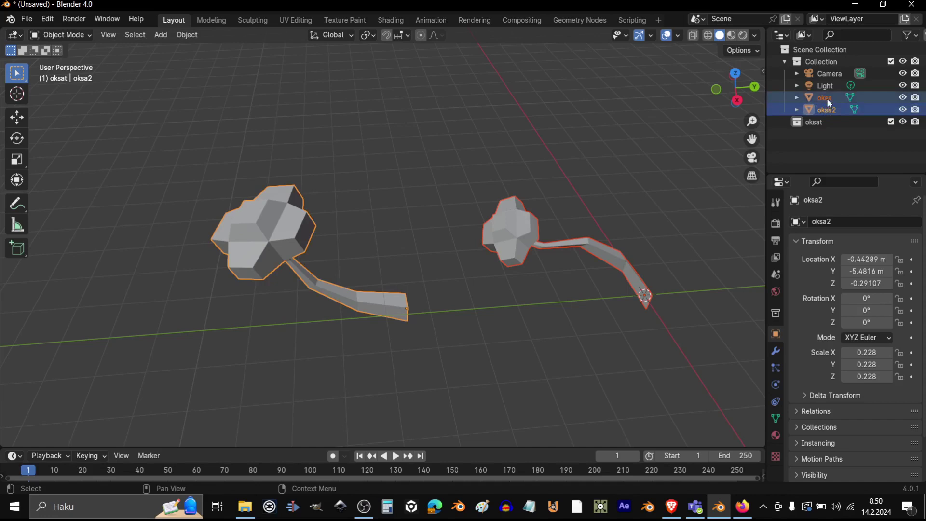
drag(823, 97, 816, 123)
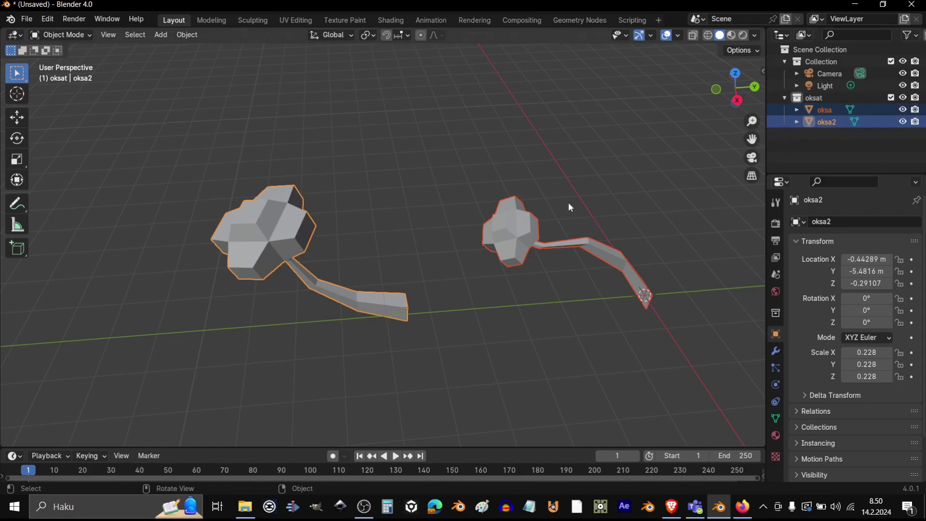
middle_drag(659, 240, 568, 215)
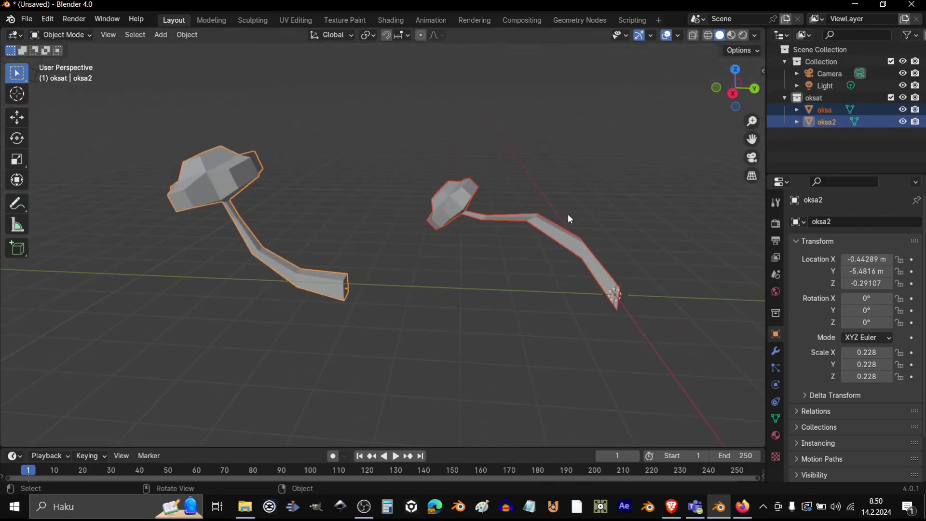
middle_drag(447, 267, 490, 104)
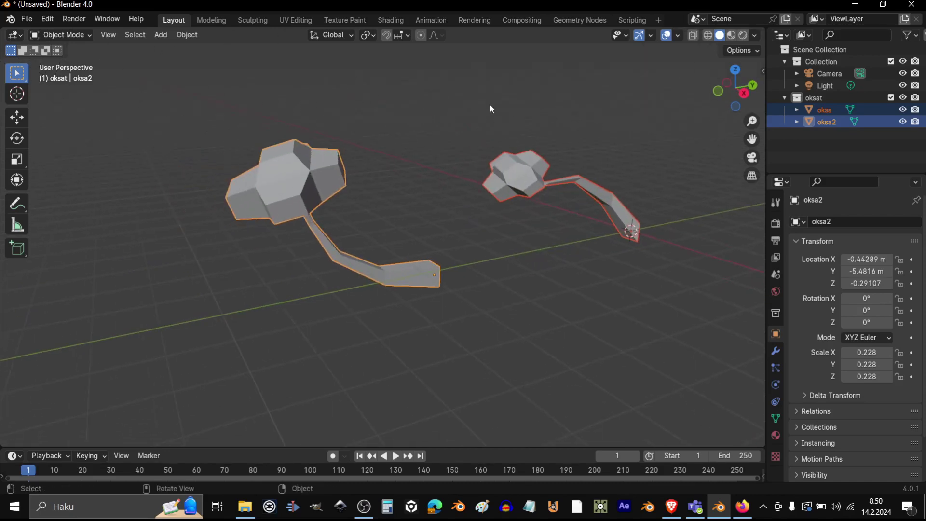
- Switch to the Shading workspace
click(391, 19)
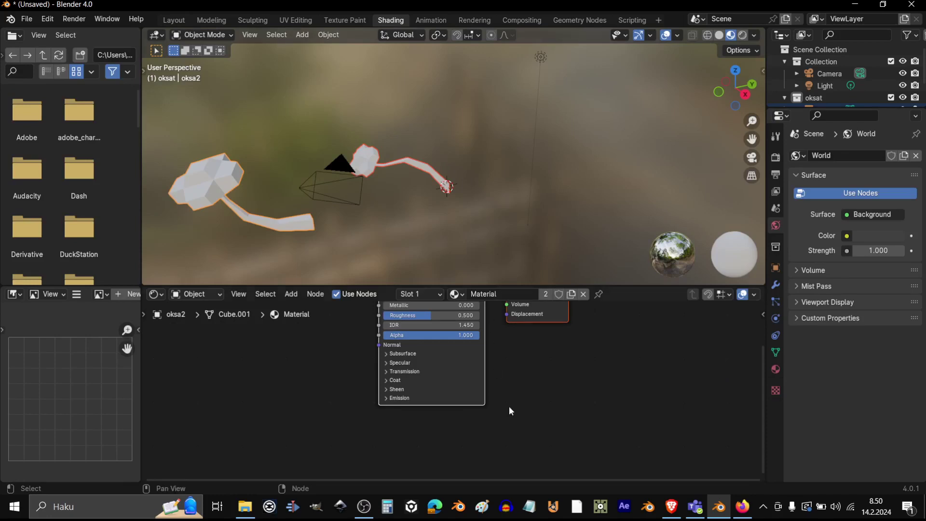
scroll(502, 381, down, 4)
scroll(530, 369, up, 4)
scroll(531, 369, up, 3)
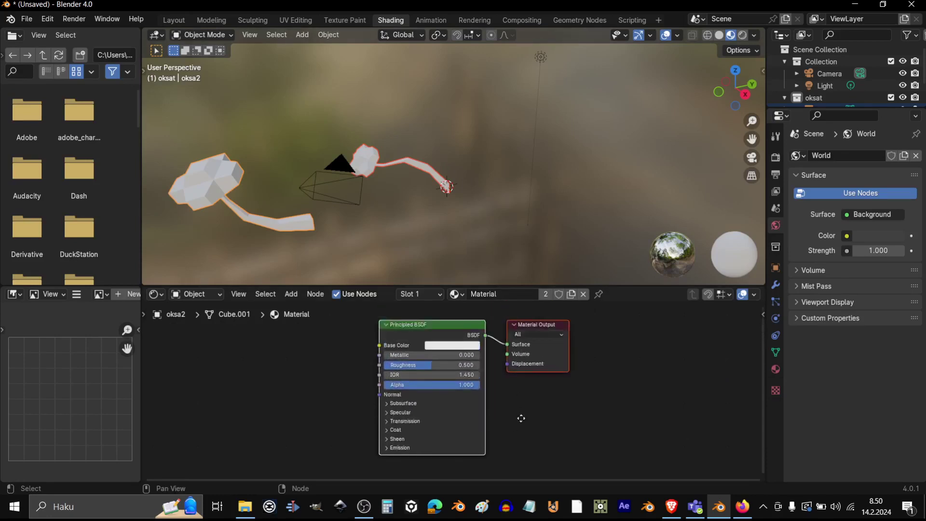
- Set the trees' Base Color to blue-violet (H 0.678, S 0.931, V 0.8)
click(434, 344)
mouse_move(475, 198)
mouse_down()
mouse_move(503, 229)
mouse_move(506, 176)
mouse_up()
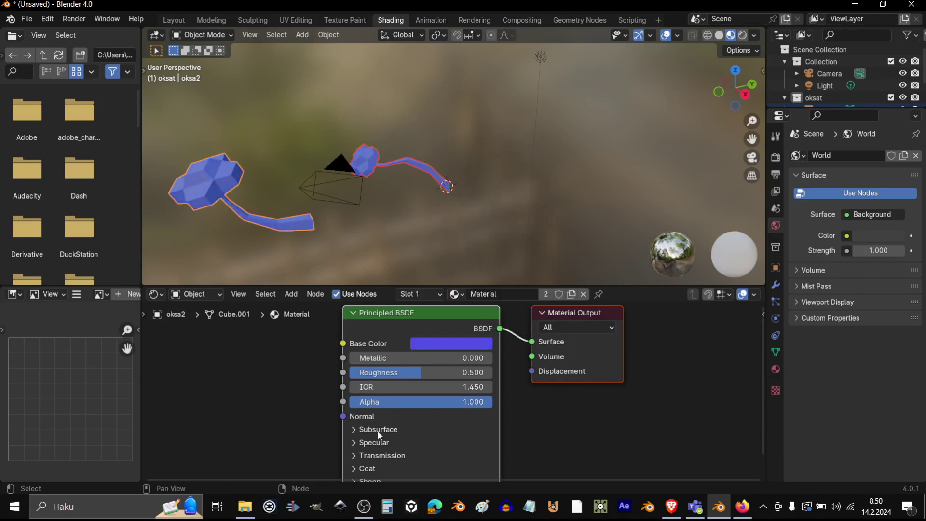
middle_drag(351, 229, 475, 172)
scroll(487, 208, up, 5)
scroll(446, 156, down, 3)
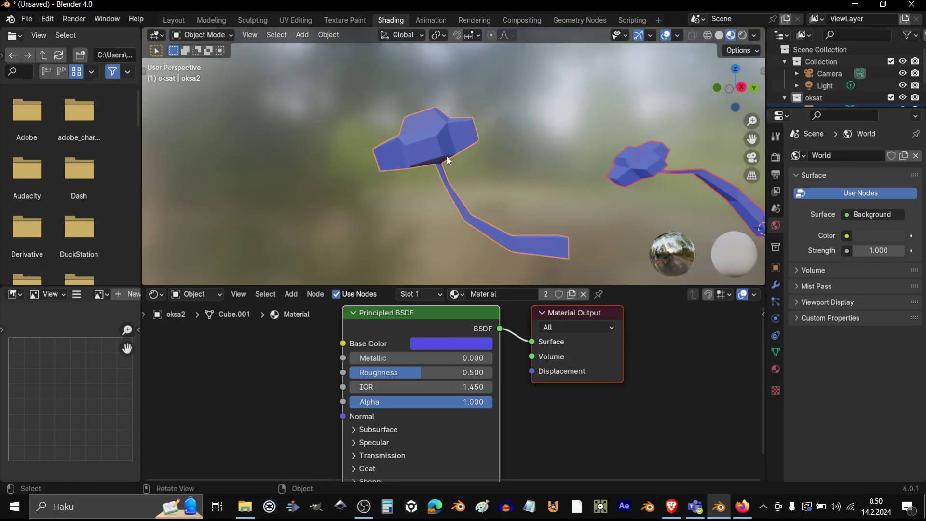
key(Tab)
scroll(450, 168, up, 6)
- Switch to wireframe shading and deselect everything in both meshes
scroll(462, 168, down, 4)
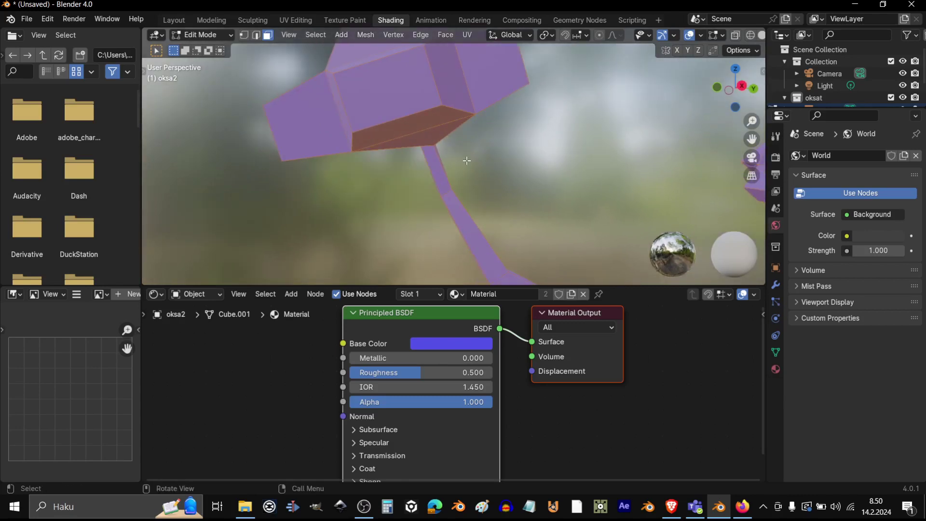
middle_drag(513, 205, 475, 176)
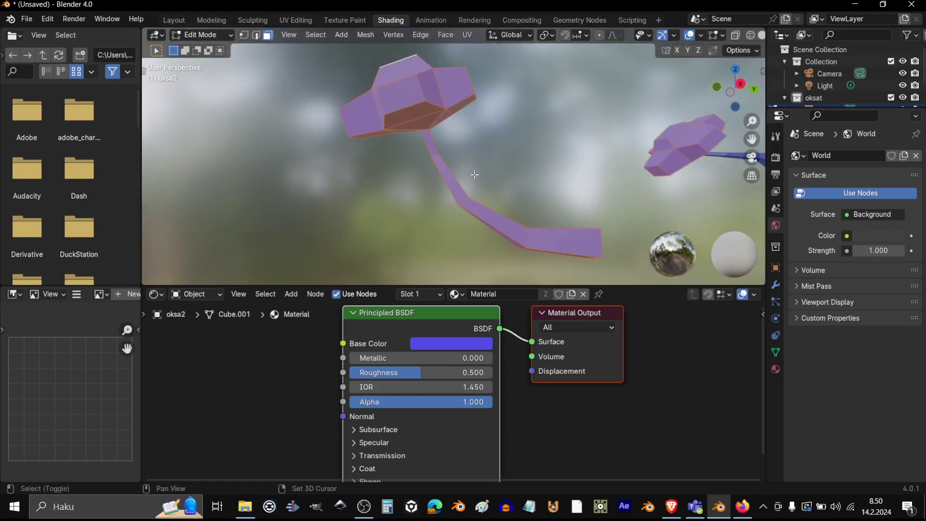
key(z)
click(378, 175)
mouse_move(415, 188)
middle_down()
mouse_move(455, 196)
mouse_move(563, 249)
middle_up()
click(554, 246)
- Edit oksa2 alone, box-select its trunk, then invert to select the canopy faces
key(Tab)
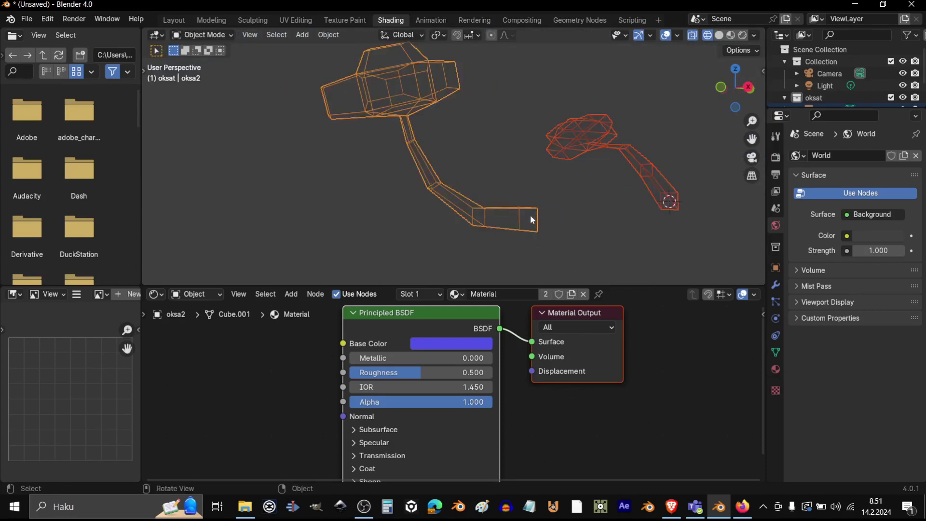
click(410, 120)
middle_drag(490, 166, 483, 170)
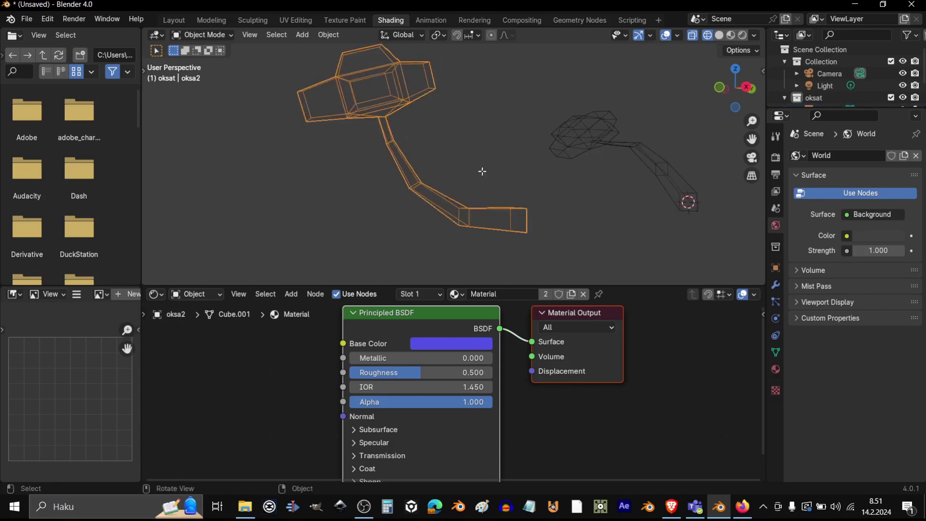
key(Tab)
key(b)
drag(545, 251, 363, 124)
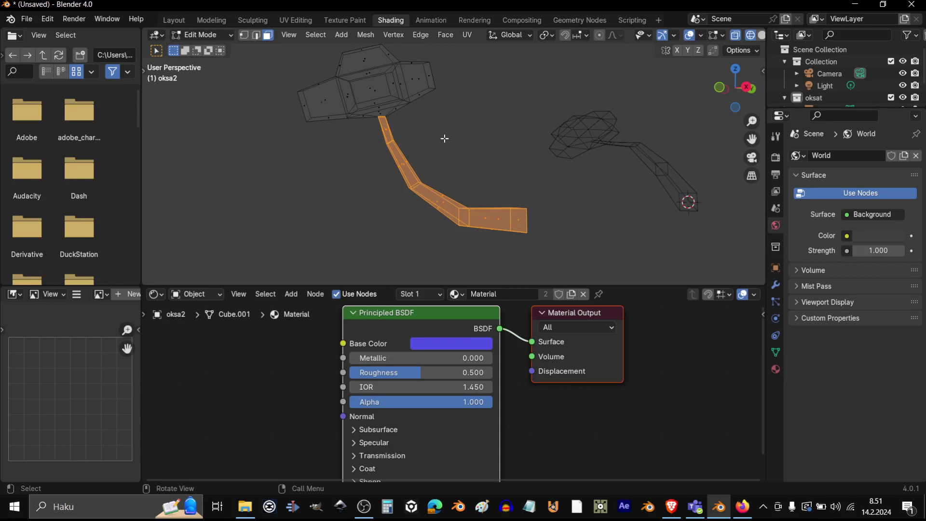
key(ctrl)
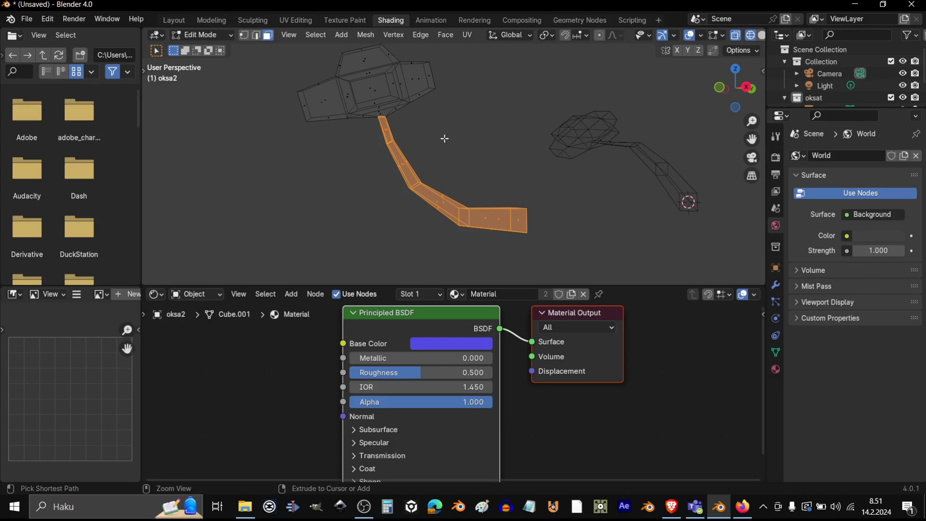
key(ctrl+i)
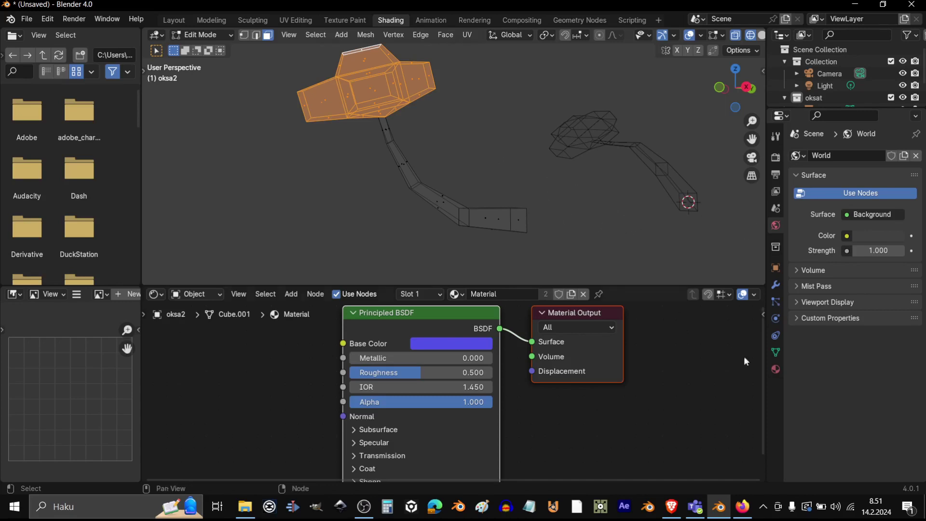
- Rename oksa2's existing material to runko in the Material properties
click(777, 370)
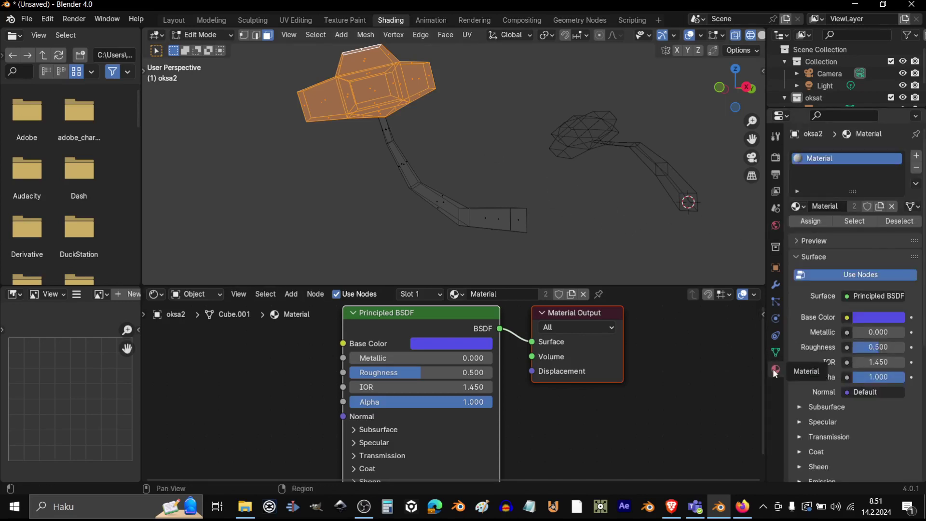
drag(765, 277, 730, 278)
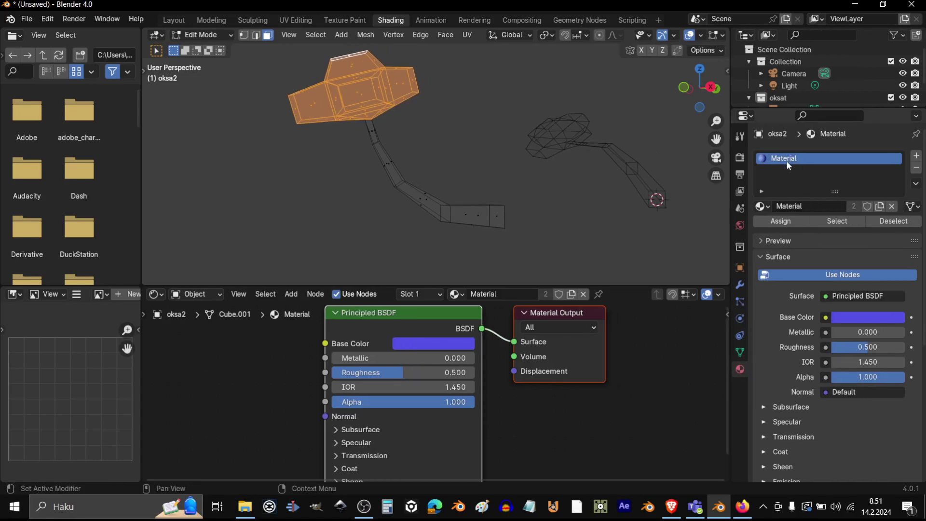
double_click(792, 160)
click(798, 207)
click(798, 207)
text(r)
key(Return)
- Add a second material slot with a new material named lehdet
click(917, 156)
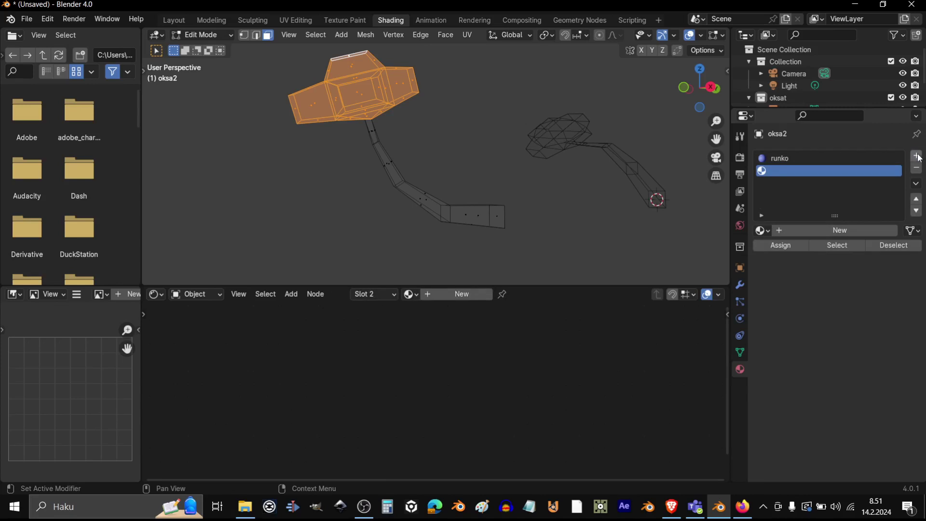
click(803, 230)
click(807, 230)
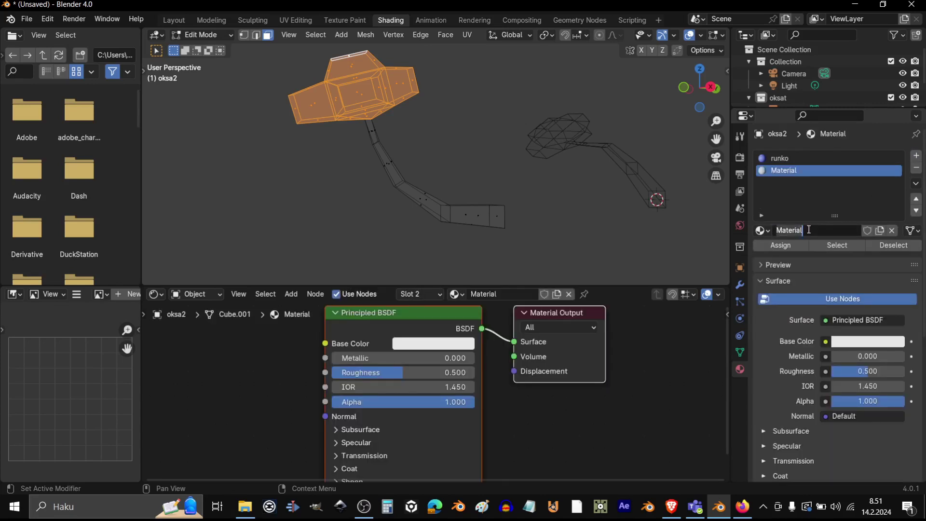
text(lehdet)
key(Return)
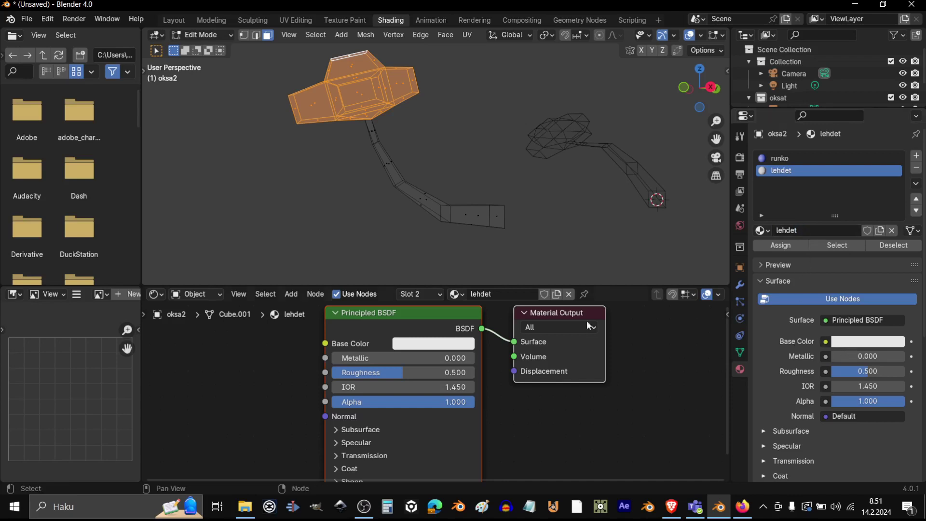
- Give lehdet an orange Base Color and assign it to the canopy faces
click(440, 343)
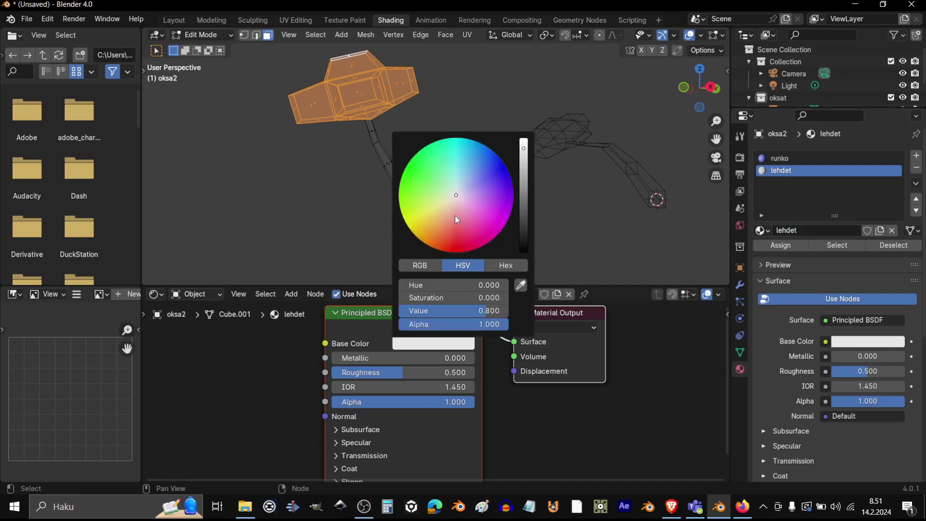
click(423, 239)
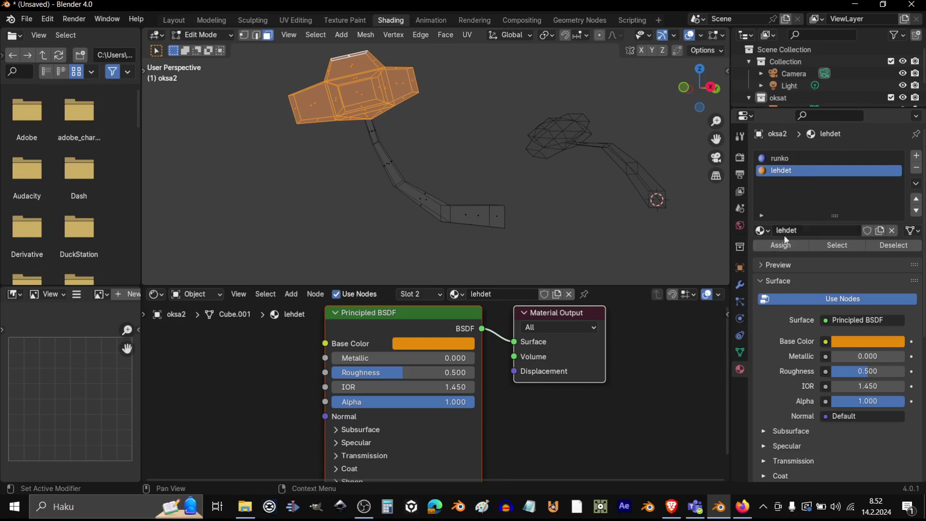
click(787, 250)
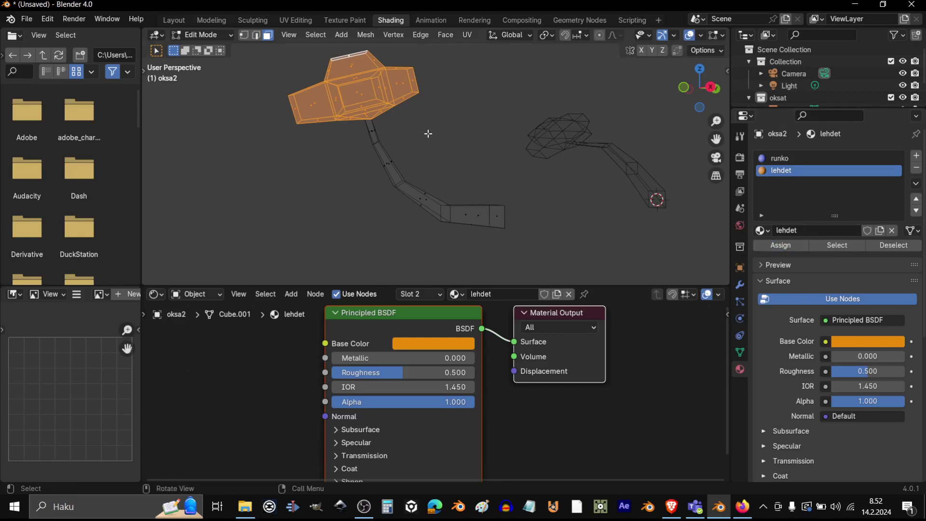
- Return to Object Mode and switch the viewport to Material Preview shading
key(Tab)
key(z)
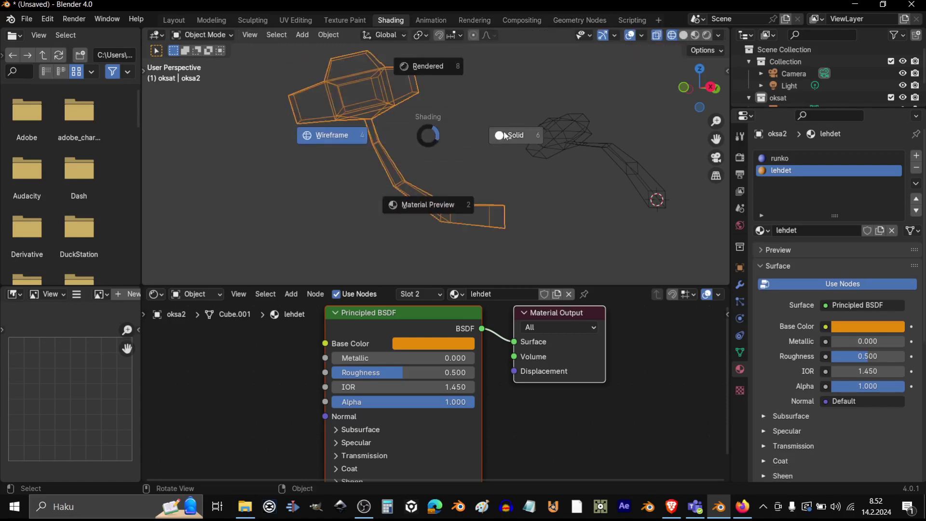
click(432, 204)
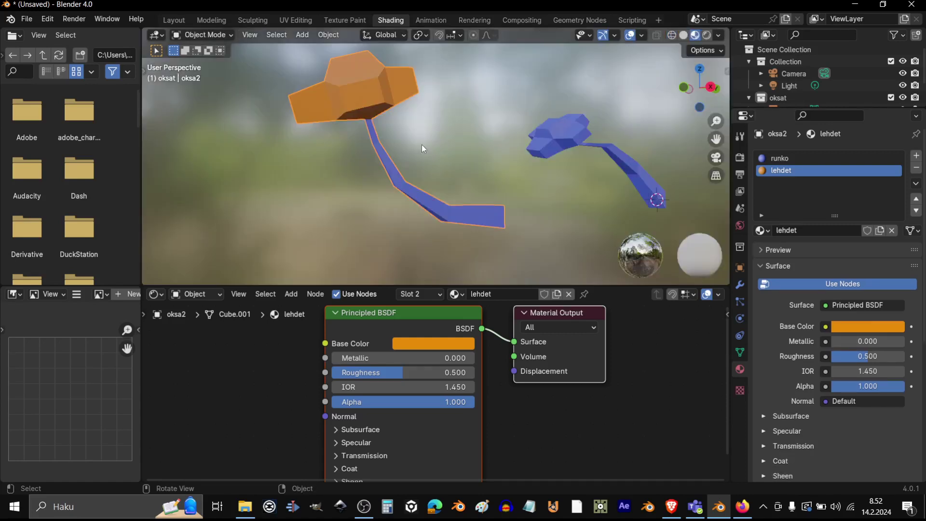
- Orbit around the trees, select the oksa tree and zoom in on it
middle_drag(463, 152, 411, 155)
middle_drag(365, 117, 311, 145)
middle_drag(510, 154, 464, 155)
click(544, 129)
scroll(470, 150, down, 5)
scroll(469, 149, up, 7)
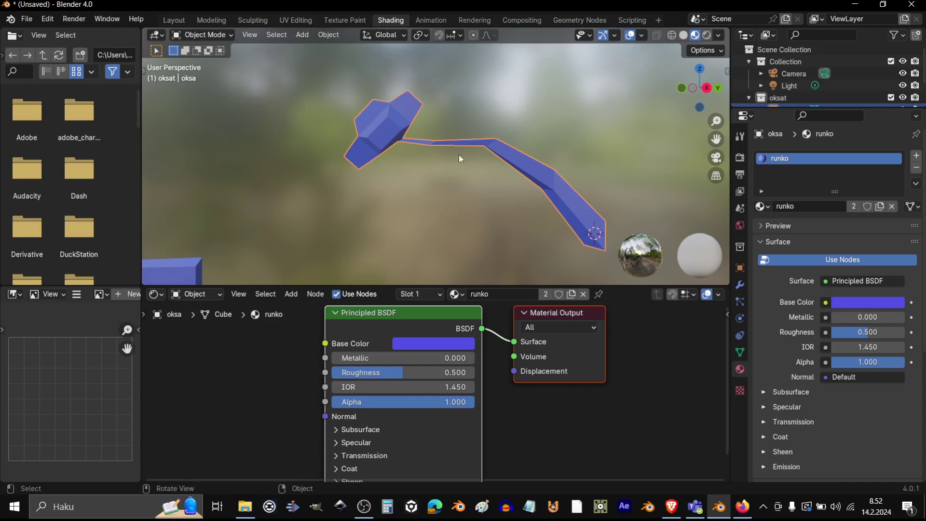
- In Edit Mode on oksa, add a second material slot holding the existing lehdet material
key(Tab)
middle_drag(450, 178, 489, 149)
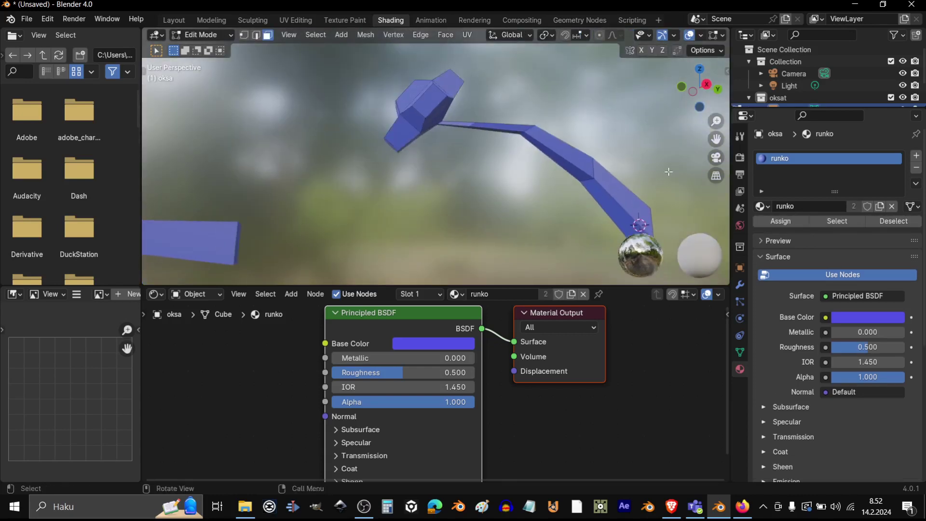
click(916, 155)
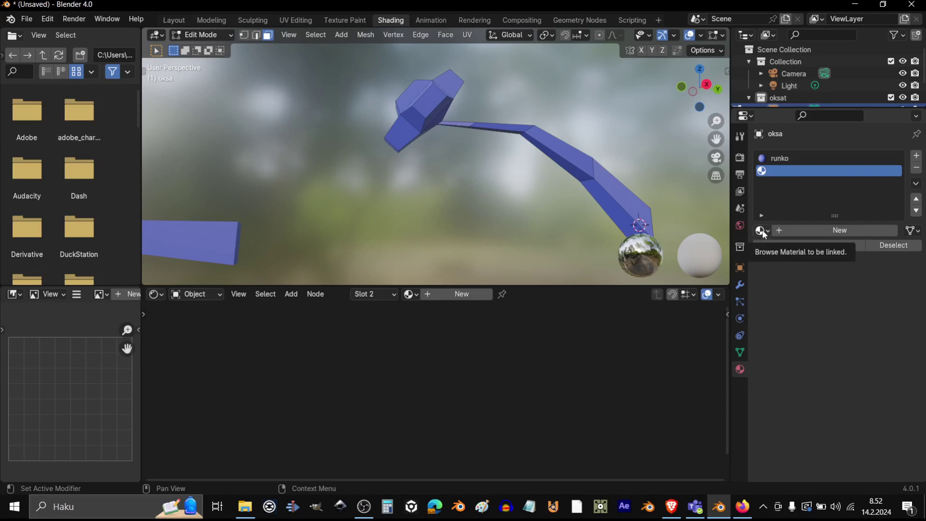
click(762, 230)
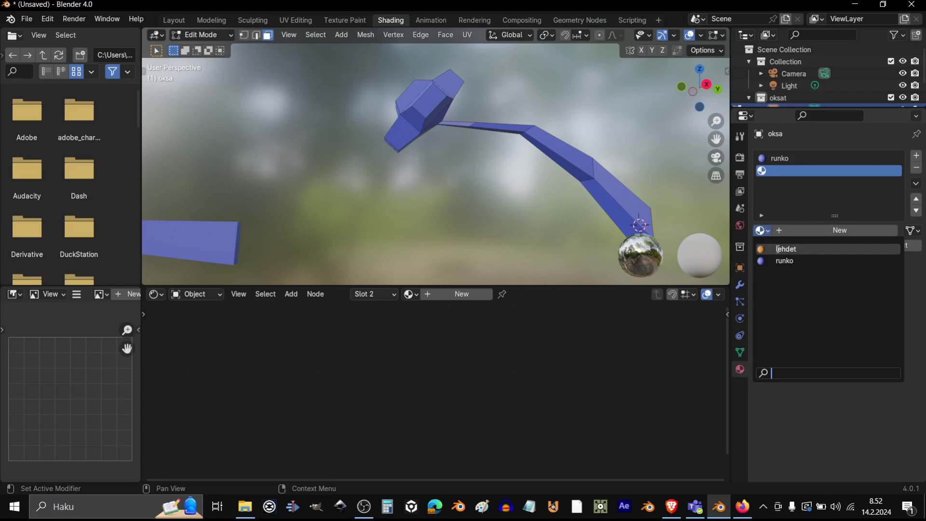
click(776, 248)
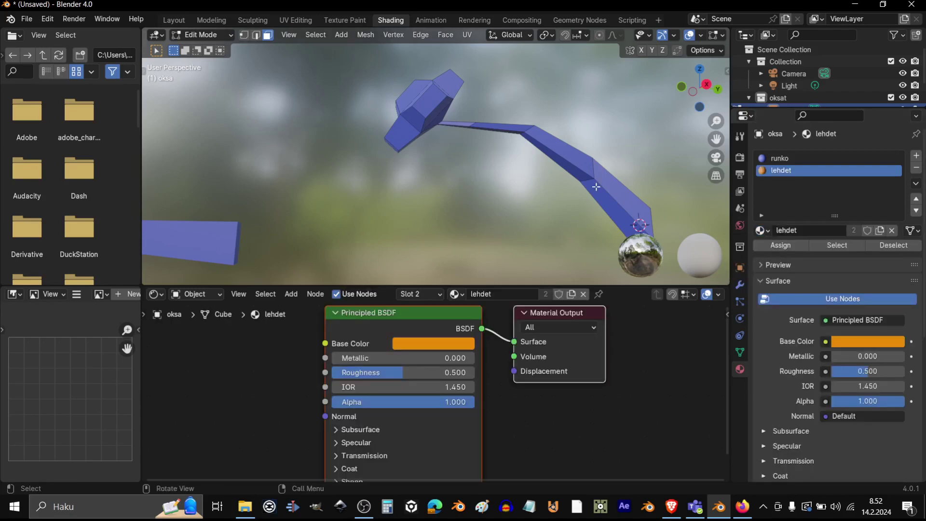
- In wireframe view, box-select oksa's canopy faces and assign lehdet to them, then leave Edit Mode
mouse_move(464, 134)
middle_down()
mouse_move(442, 133)
mouse_move(450, 128)
mouse_move(437, 140)
middle_up()
key(z)
key(z)
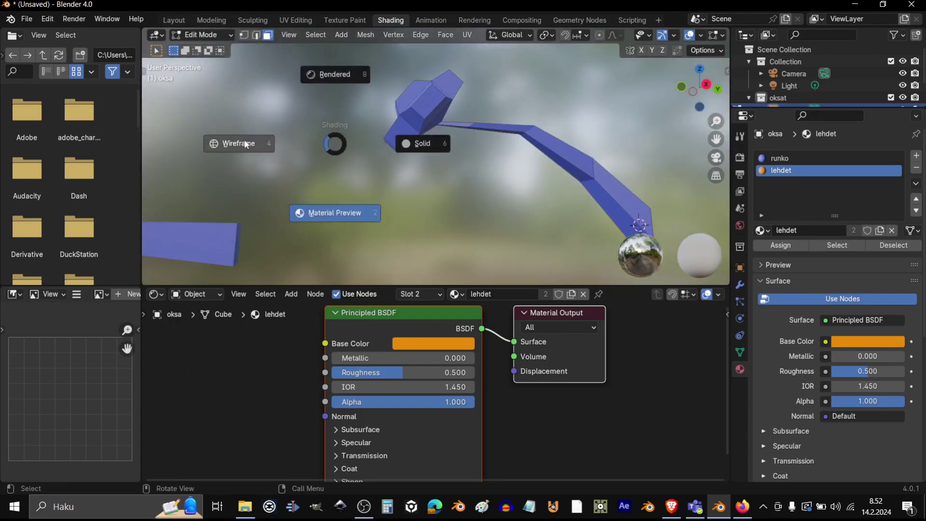
click(245, 144)
mouse_move(354, 60)
mouse_down()
mouse_move(384, 105)
mouse_move(463, 165)
mouse_up()
mouse_move(462, 158)
middle_down()
mouse_move(451, 117)
mouse_move(467, 163)
mouse_move(459, 166)
middle_up()
scroll(459, 166, up, 4)
click(787, 247)
scroll(454, 162, down, 3)
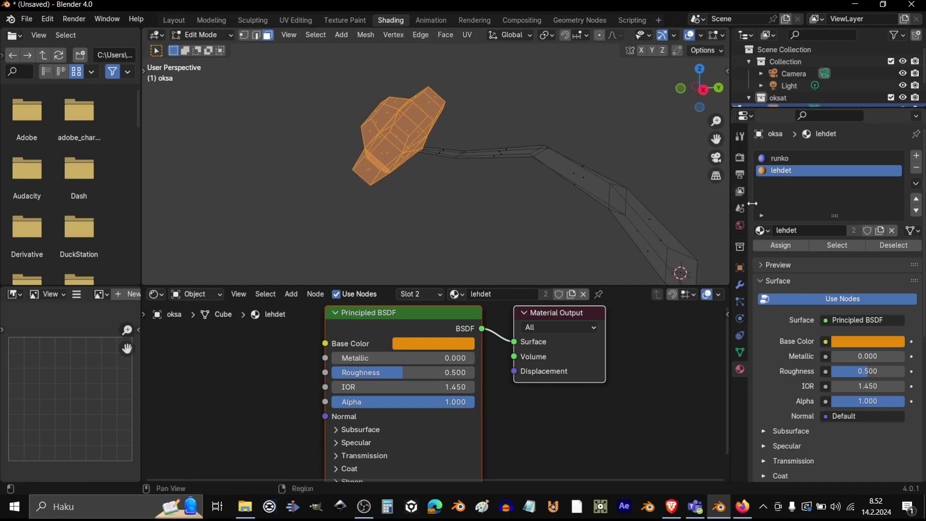
click(782, 247)
key(Tab)
- Switch to Material Preview shading and enlarge the outliner to list oksa and oksa2
key(z)
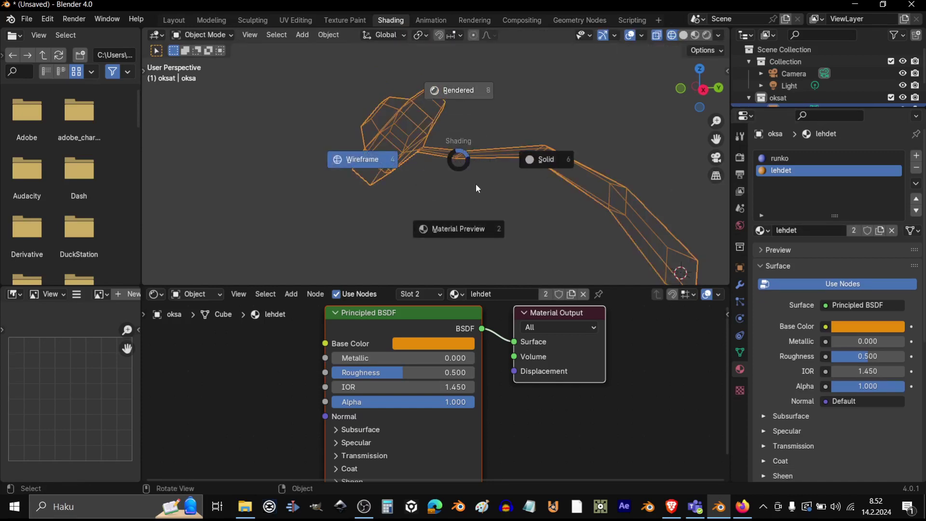
click(465, 235)
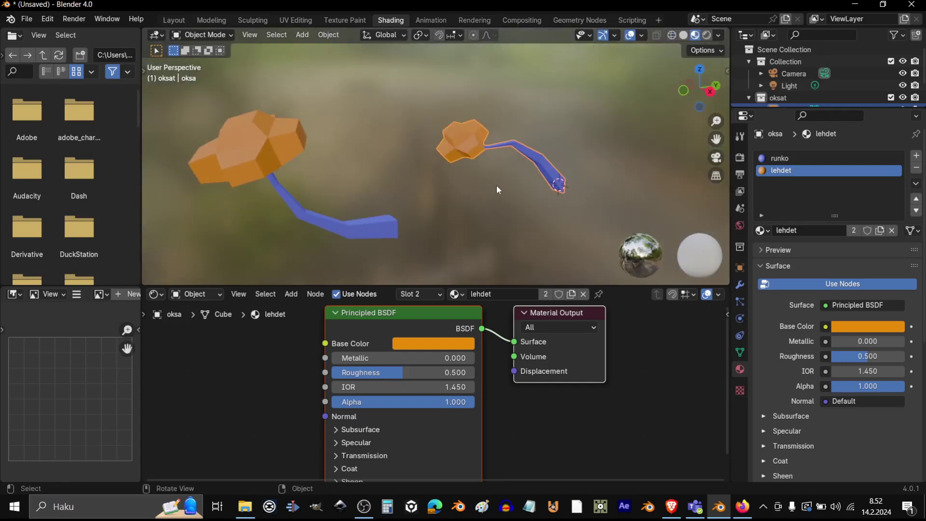
middle_drag(496, 185, 480, 170)
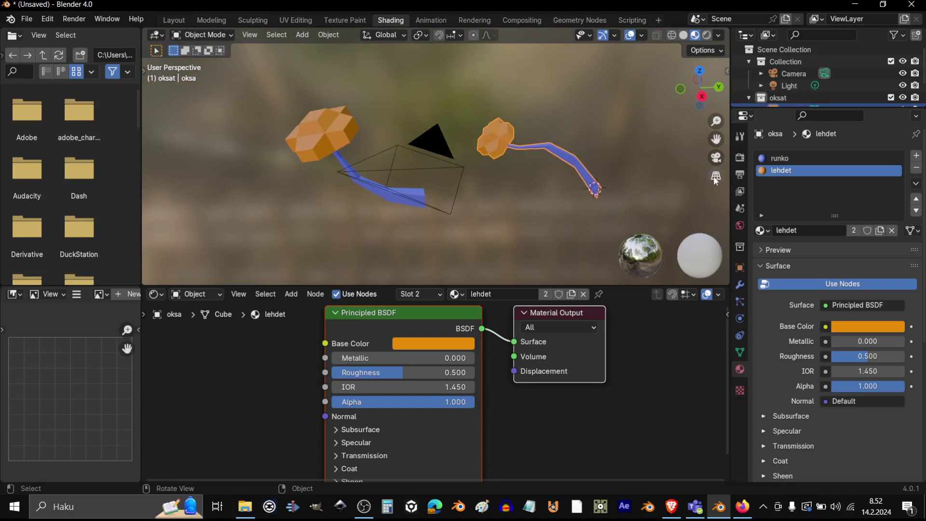
drag(784, 109, 783, 245)
scroll(568, 207, down, 4)
shift+middle_drag(568, 208, 474, 212)
scroll(465, 161, up, 3)
scroll(496, 157, down, 2)
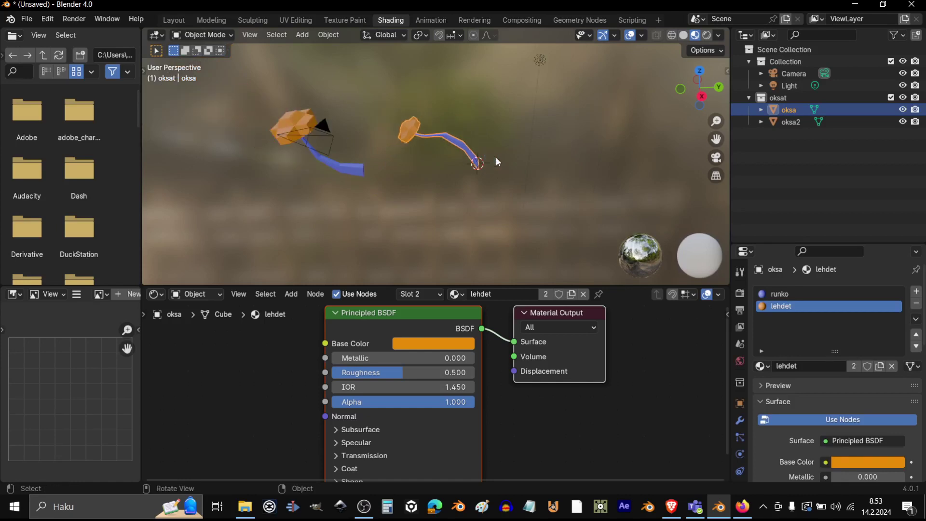
- Add oksa2 to the selection, move both trees left, and show the Layout workspace
shift+click(349, 169)
scroll(426, 172, down, 3)
shift+middle_drag(443, 174, 522, 172)
key(g)
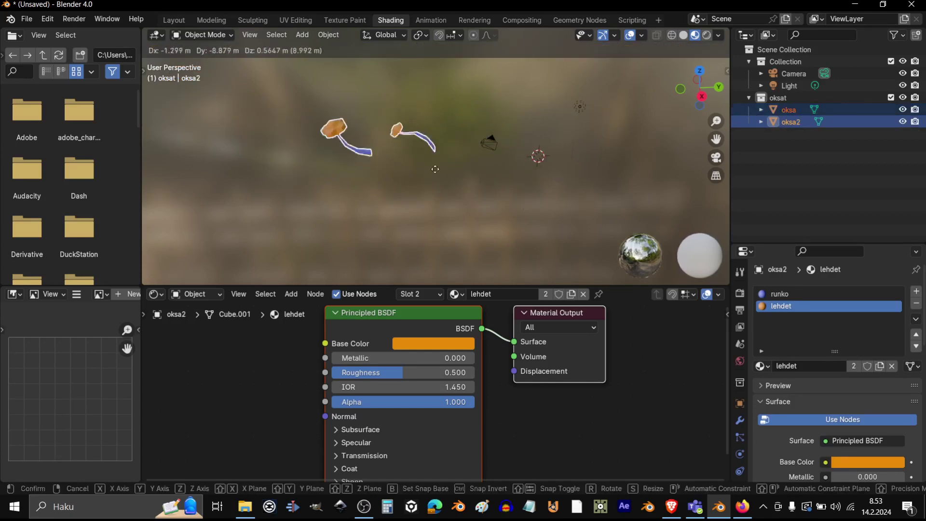
click(326, 170)
shift+middle_drag(317, 172, 369, 171)
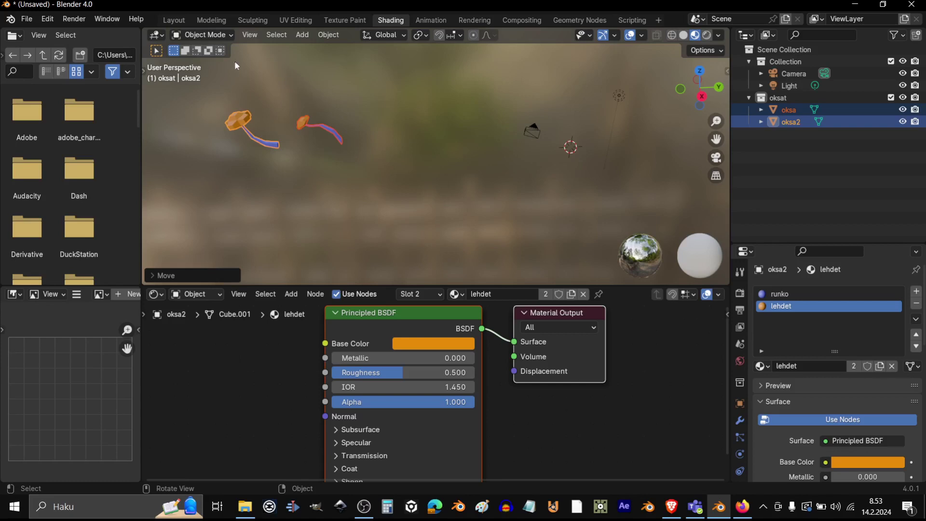
click(175, 21)
- Select the oksa branch mesh and apply its scale with Ctrl+A
scroll(530, 216, down, 3)
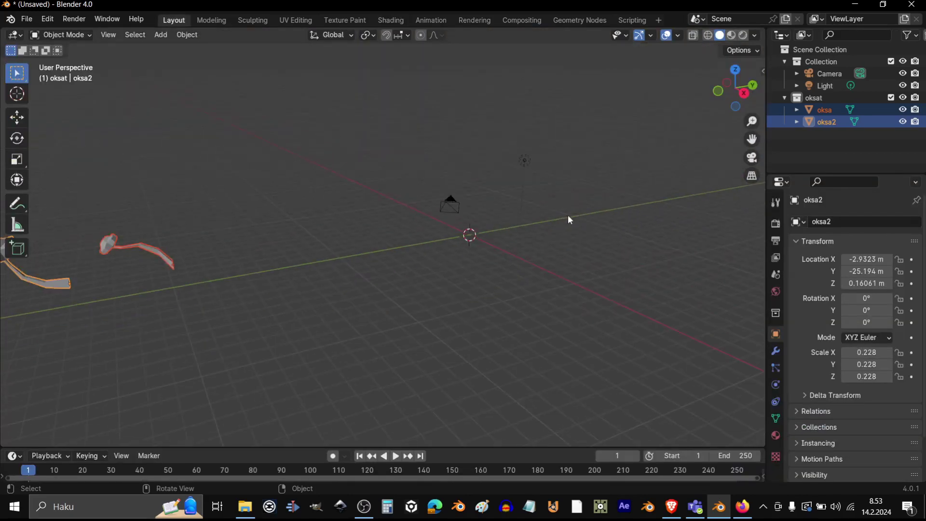
shift+middle_drag(320, 243, 430, 226)
scroll(418, 175, up, 5)
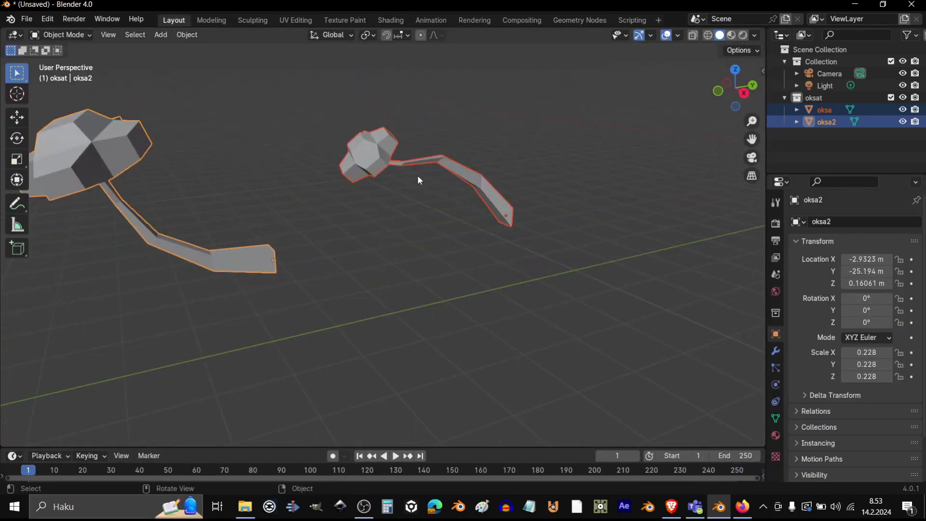
click(434, 162)
scroll(435, 179, down, 2)
key(ctrl)
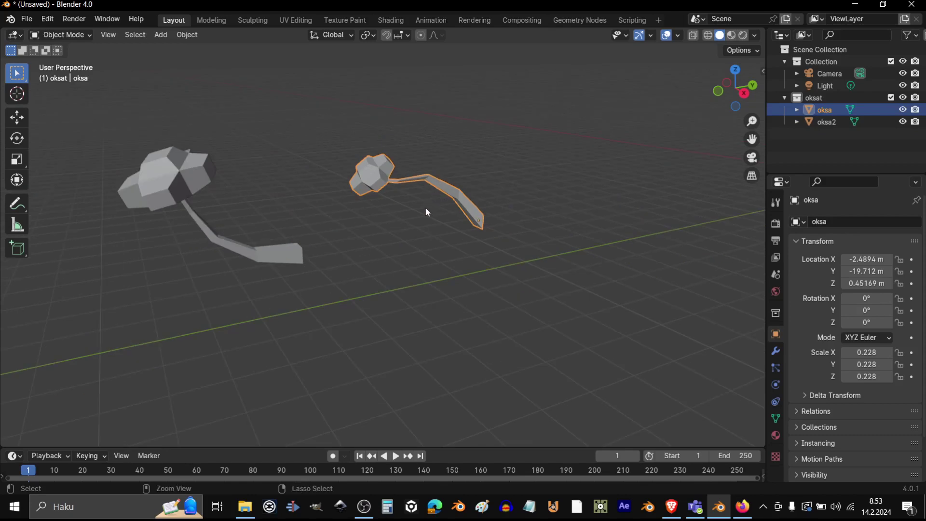
key(ctrl+a)
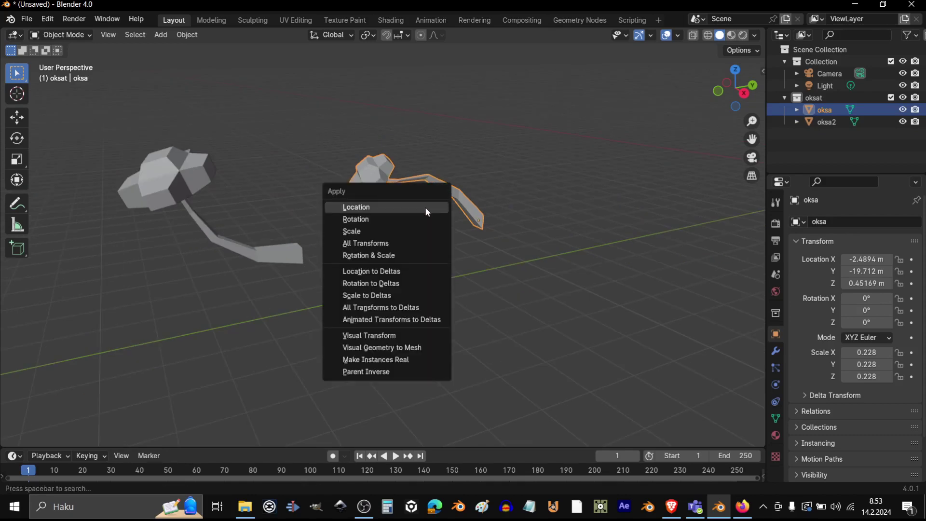
click(386, 231)
- Apply the scale of oksa2 as well, so both read 1.000 on every axis
click(275, 255)
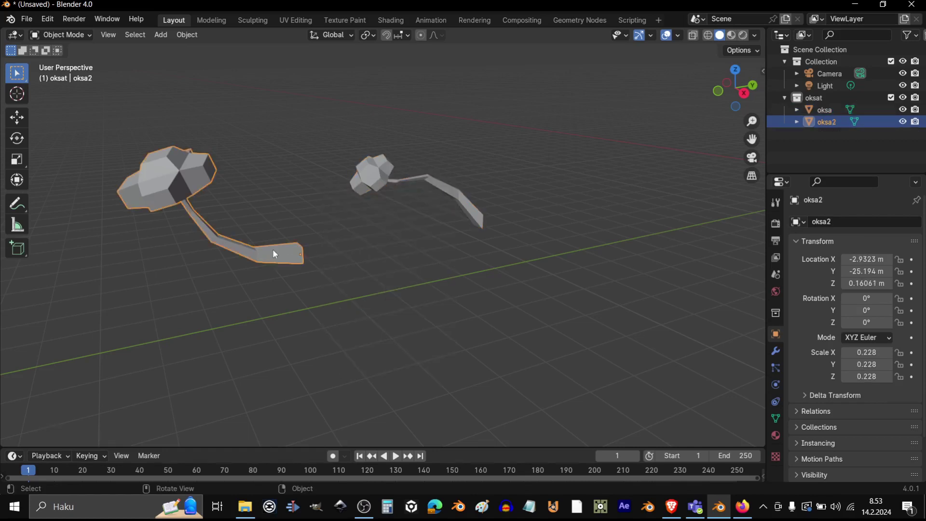
key(ctrl+a)
click(265, 250)
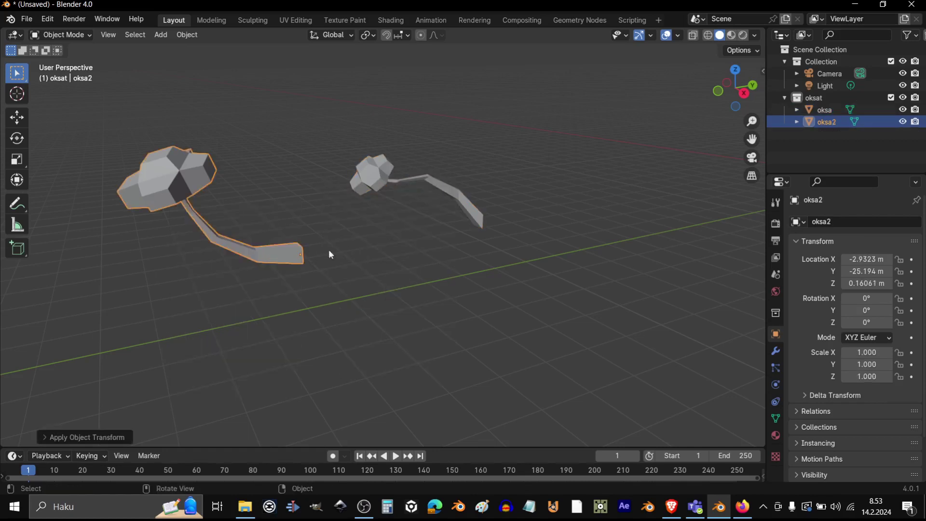
scroll(386, 243, down, 3)
shift+middle_drag(434, 234, 318, 224)
click(311, 203)
middle_drag(395, 231, 428, 285)
middle_drag(281, 268, 500, 260)
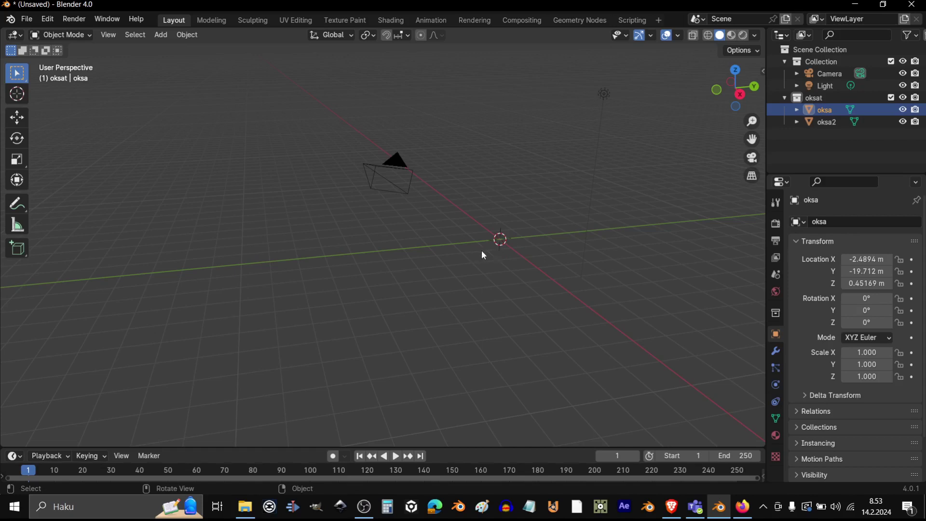
- Add an ico sphere and stretch it along Z to 2.389
key(shift+a)
mouse_move(482, 139)
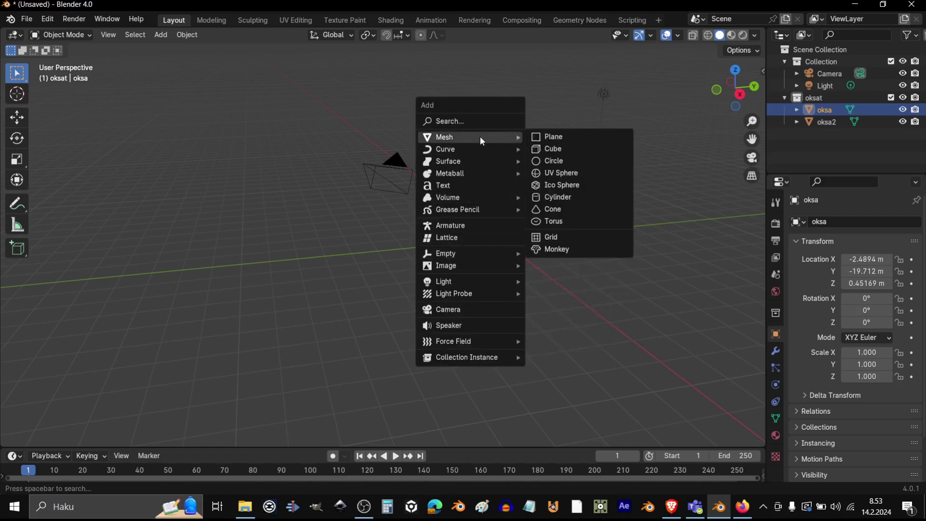
click(573, 187)
middle_drag(589, 233, 474, 224)
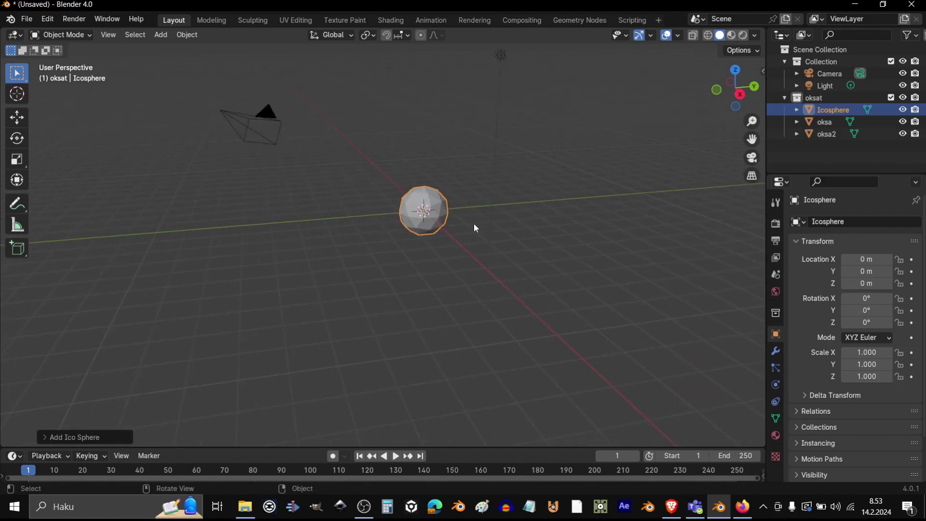
key(s)
key(z)
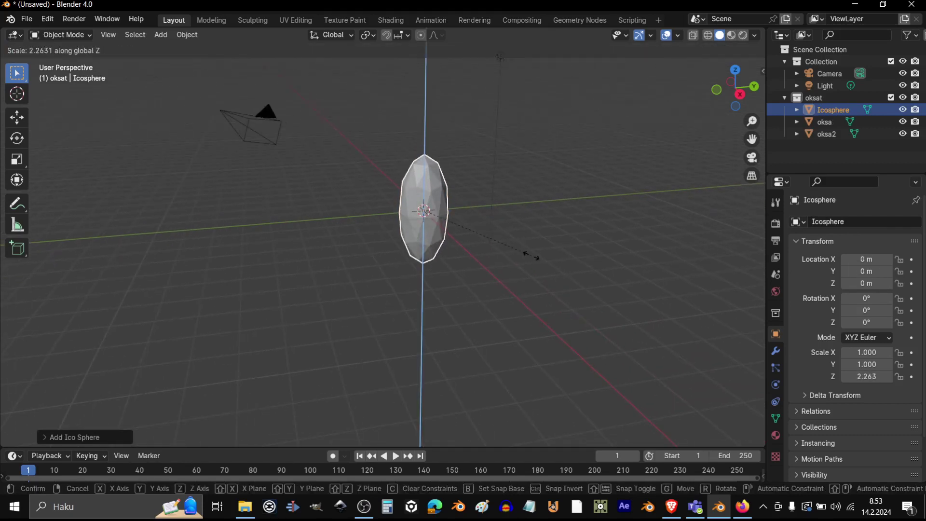
click(538, 262)
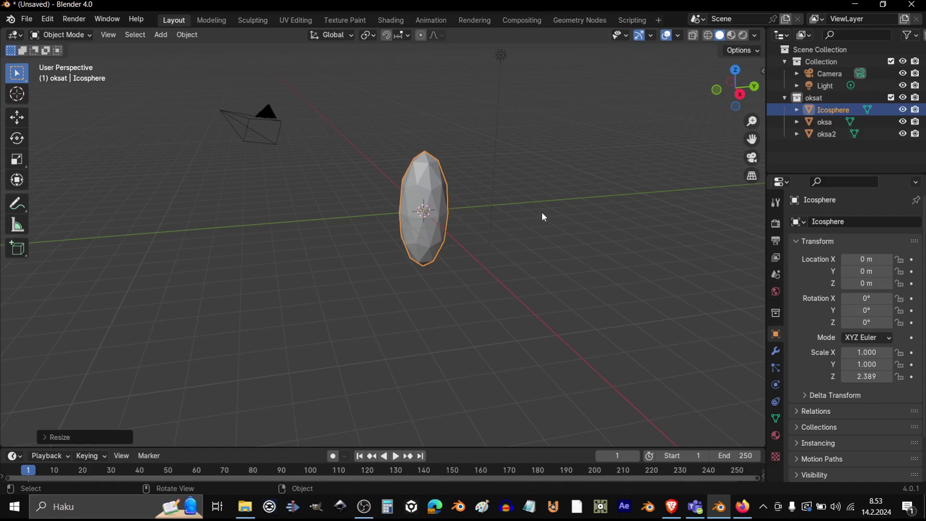
scroll(525, 237, up, 3)
middle_drag(525, 239, 484, 251)
scroll(443, 251, up, 4)
scroll(484, 255, down, 3)
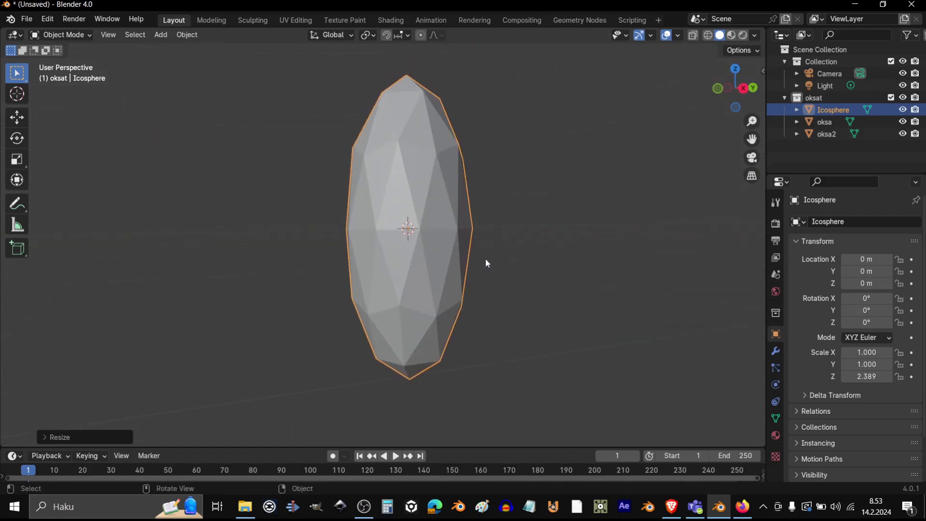
- In Edit Mode, raise the sphere's mesh along Z so its bottom tip rests on the origin
key(Tab)
key(g)
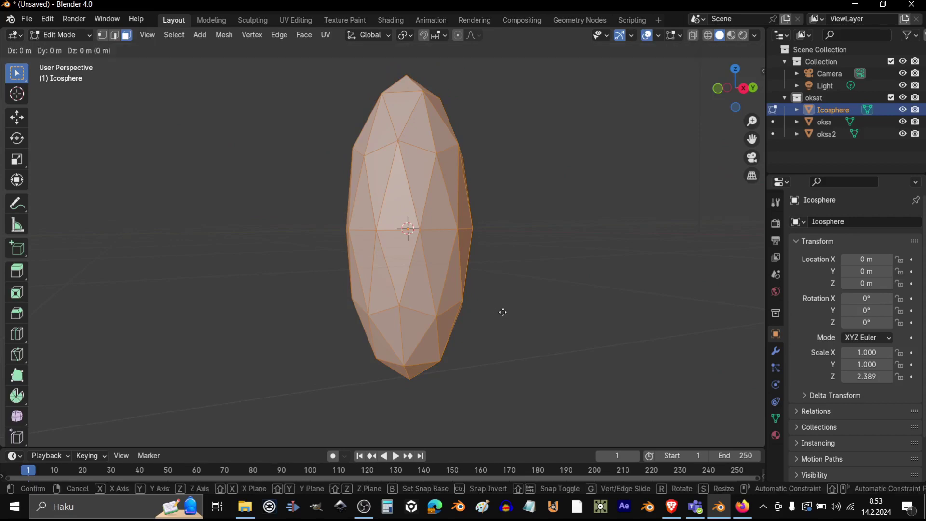
key(z)
click(518, 163)
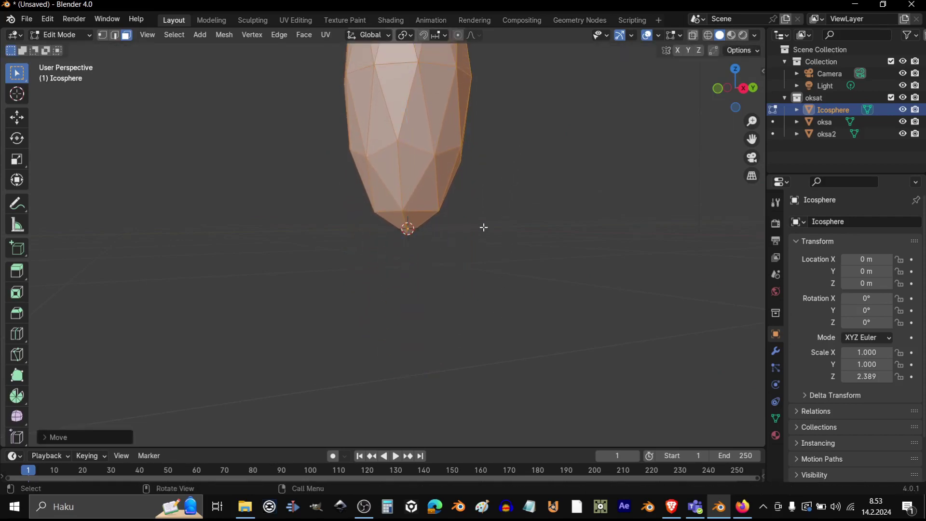
scroll(482, 230, up, 5)
scroll(504, 193, down, 5)
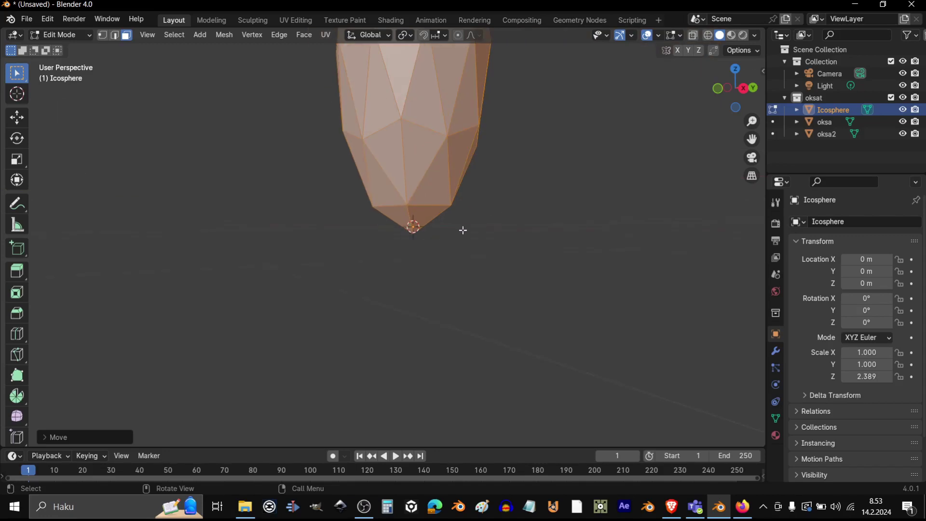
scroll(463, 230, down, 5)
middle_drag(463, 232, 424, 287)
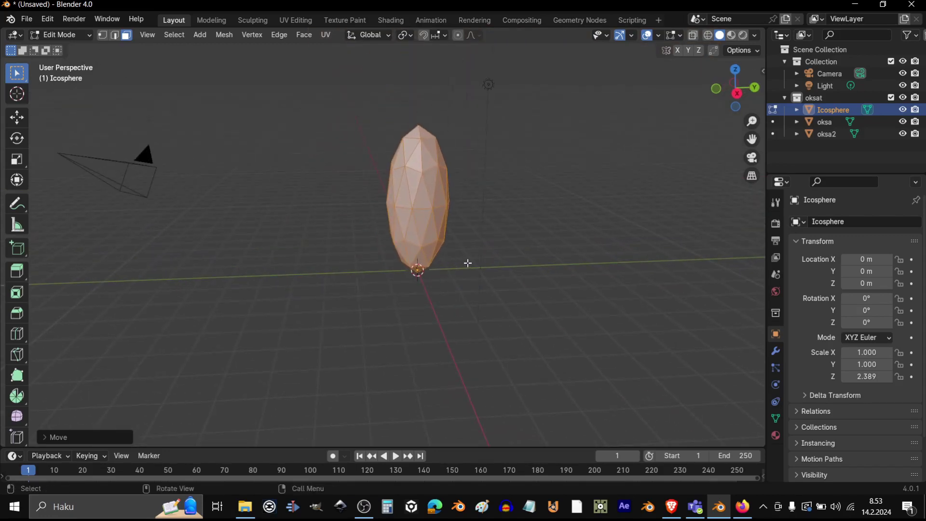
scroll(467, 262, up, 2)
key(Tab)
- Duplicate the stretched sphere to the left as Icosphere.001 and tilt it
key(shift+d)
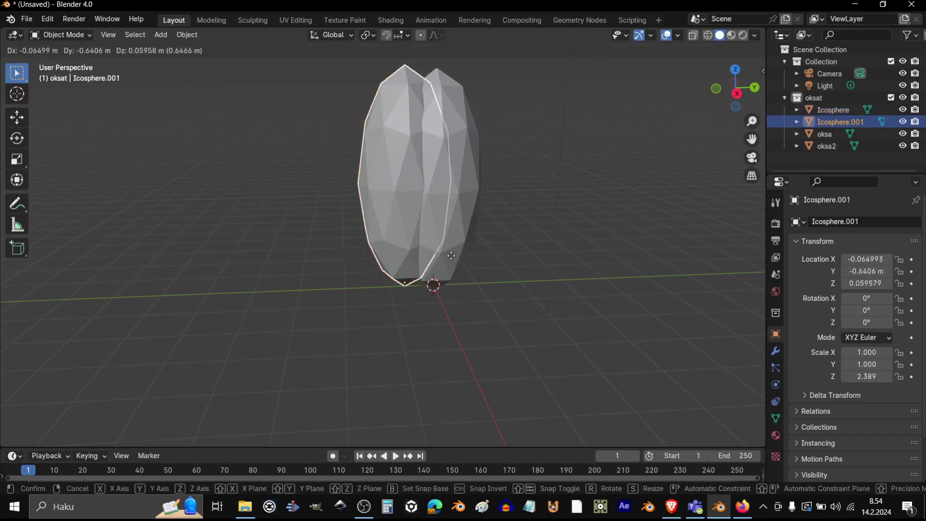
click(390, 268)
key(r)
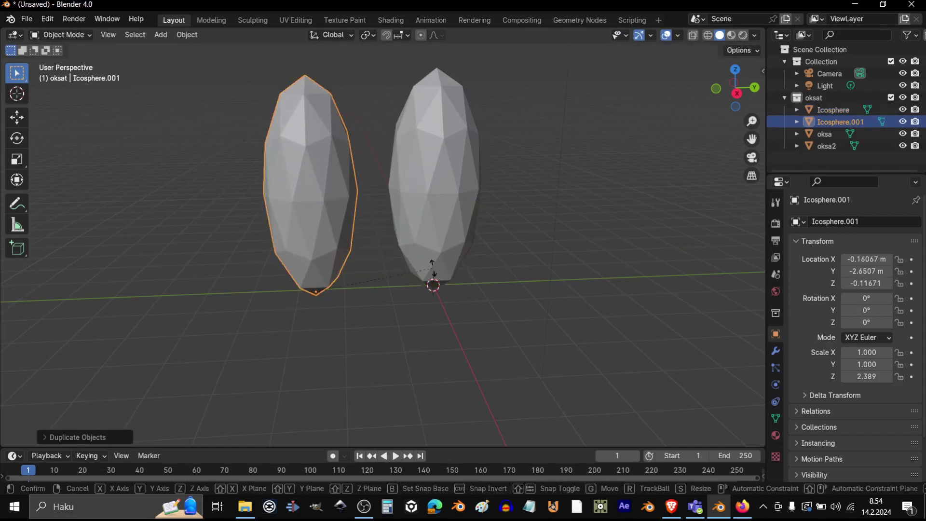
key(Escape)
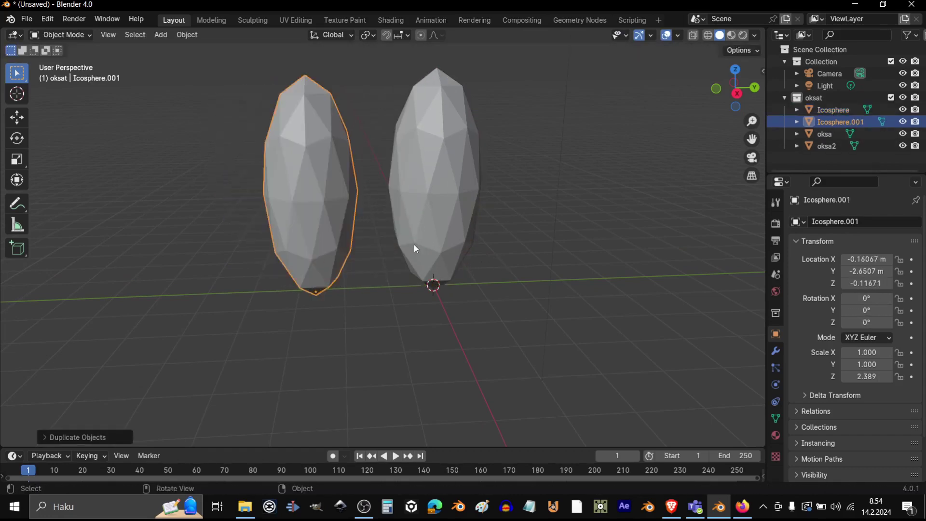
key(r)
click(398, 209)
middle_drag(399, 211, 444, 248)
scroll(442, 247, up, 2)
scroll(442, 247, down, 5)
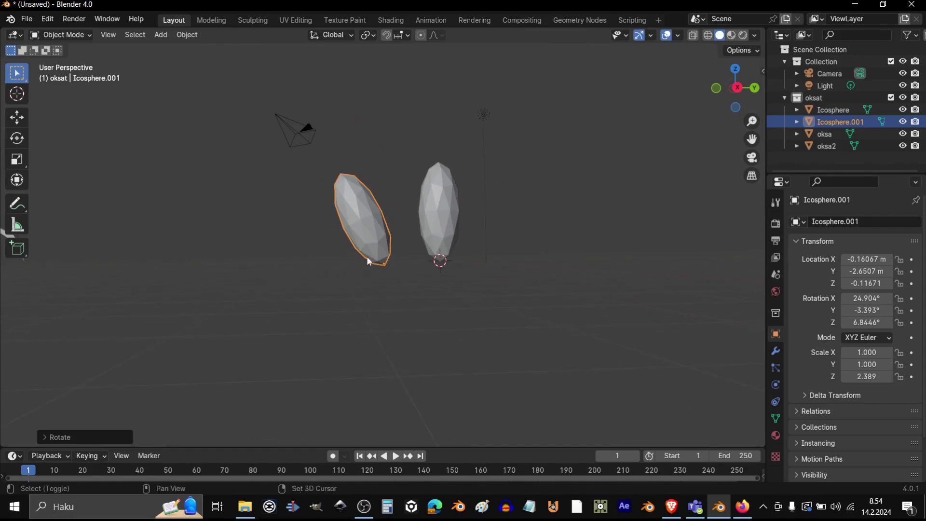
shift+middle_drag(367, 257, 408, 254)
scroll(460, 253, up, 6)
shift+middle_drag(502, 273, 456, 273)
scroll(467, 296, down, 5)
- Apply scale and then rotation to both Icosphere.001 and Icosphere
key(ctrl+a)
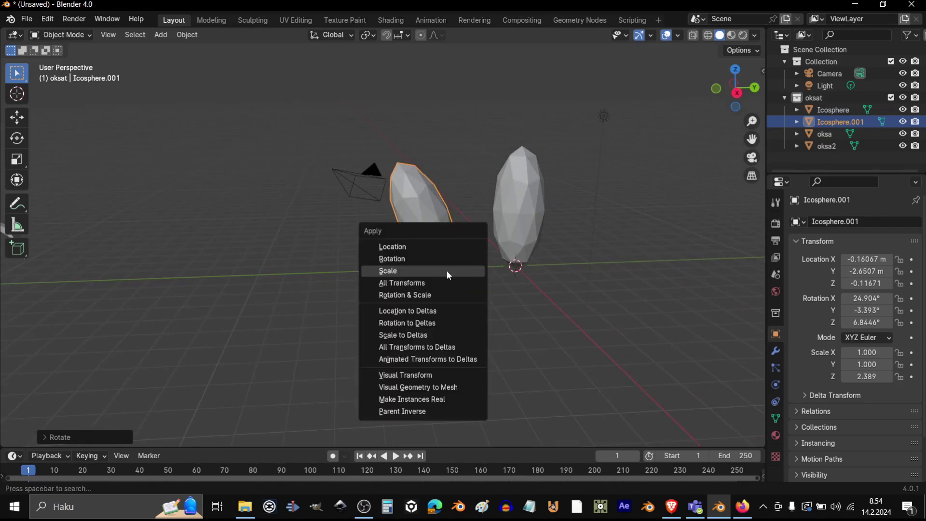
click(433, 271)
click(507, 235)
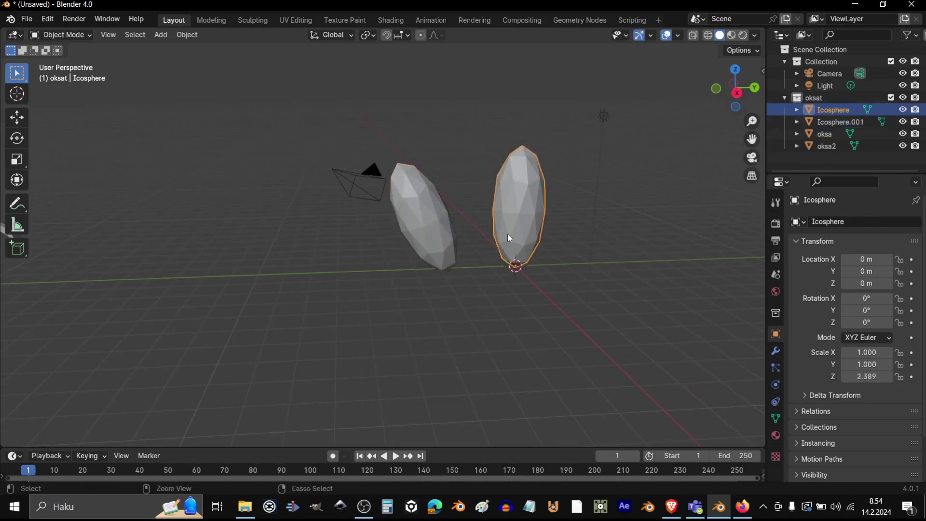
key(ctrl+a)
click(499, 234)
click(421, 224)
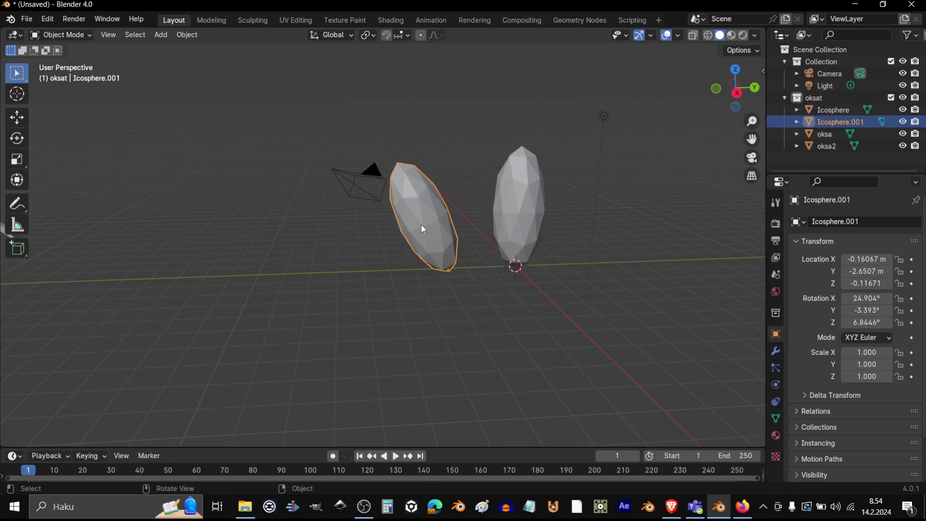
key(ctrl+a)
click(384, 214)
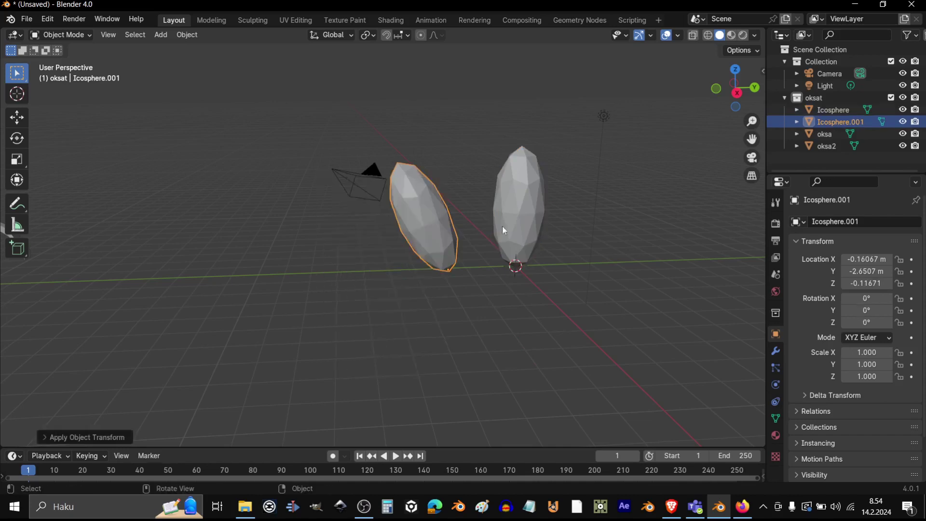
click(523, 218)
key(ctrl+a)
click(521, 215)
- Apply rotation to the oksa and oksa2 branch meshes, then reselect the tilted Icosphere.001
middle_drag(520, 214, 467, 227)
click(366, 204)
key(ctrl+a)
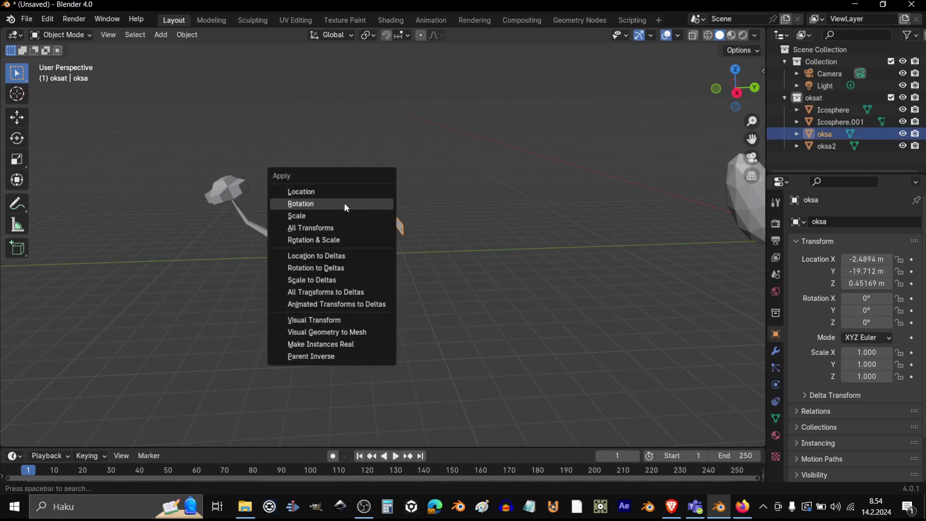
click(324, 206)
click(240, 210)
key(ctrl+a)
click(240, 209)
middle_drag(427, 263, 259, 286)
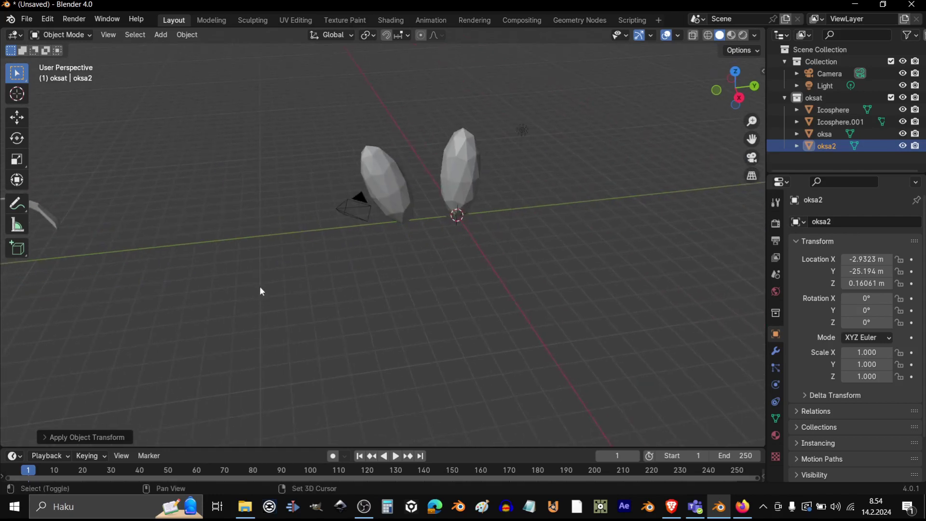
click(395, 197)
middle_drag(448, 245, 503, 280)
click(530, 251)
middle_drag(529, 251, 524, 307)
click(473, 241)
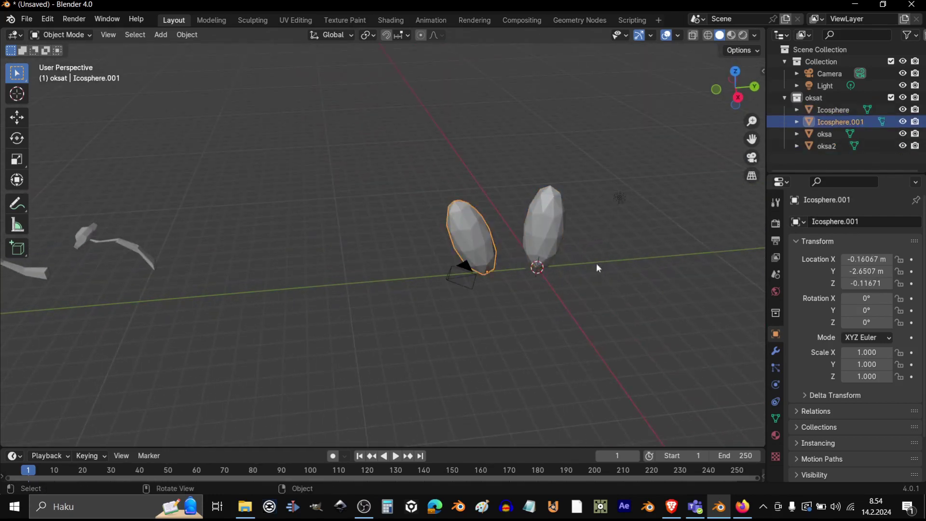
- Assign the existing lehdet material to Icosphere.001 and Icosphere
click(776, 435)
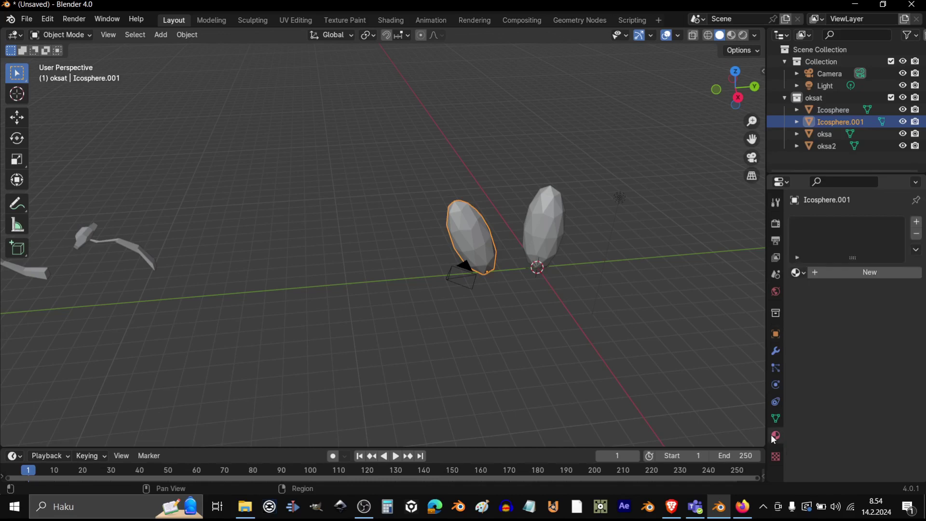
click(798, 272)
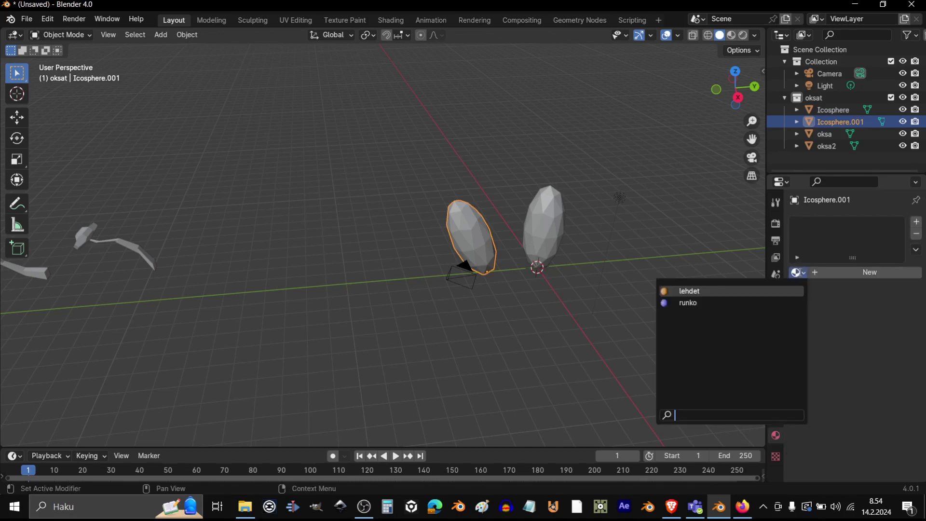
click(690, 291)
click(833, 110)
click(798, 273)
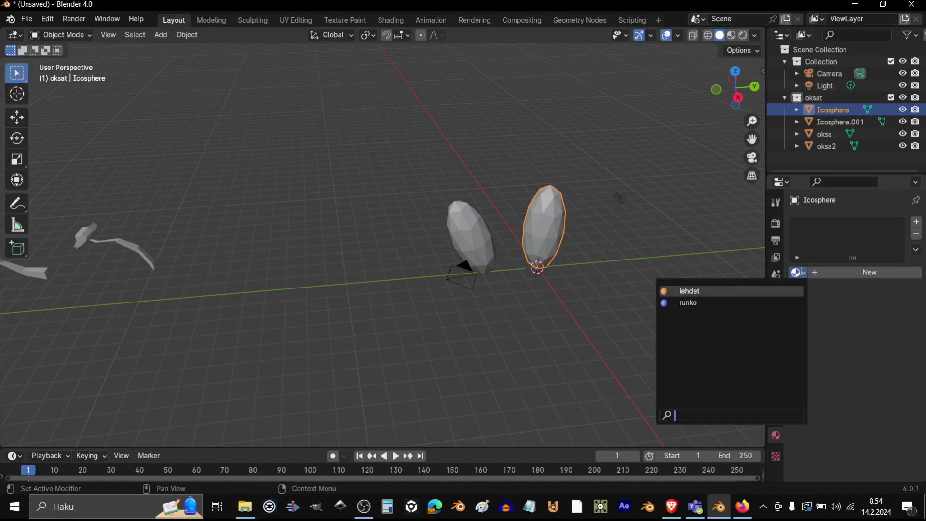
click(717, 291)
- Switch to Material Preview to show the orange spheres, then select both icospheres
key(z)
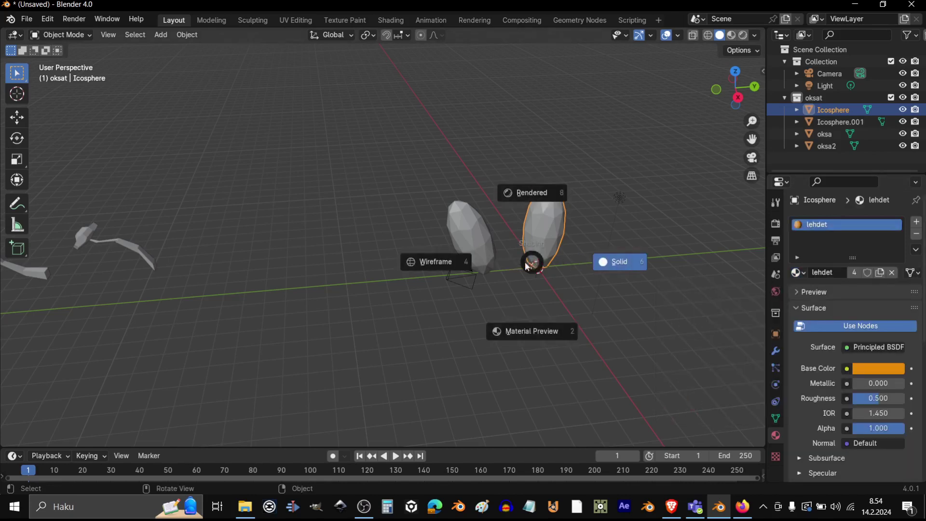
click(531, 329)
middle_drag(542, 338, 475, 225)
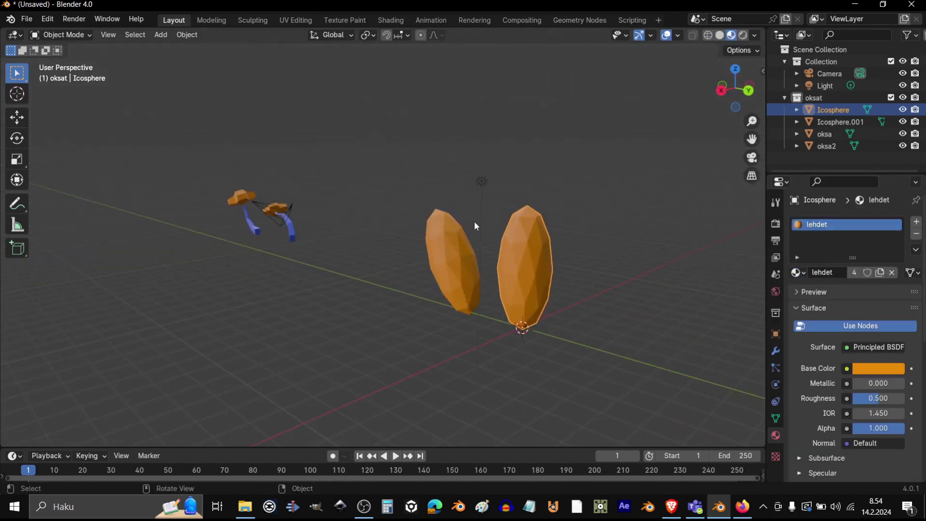
middle_drag(547, 220, 554, 238)
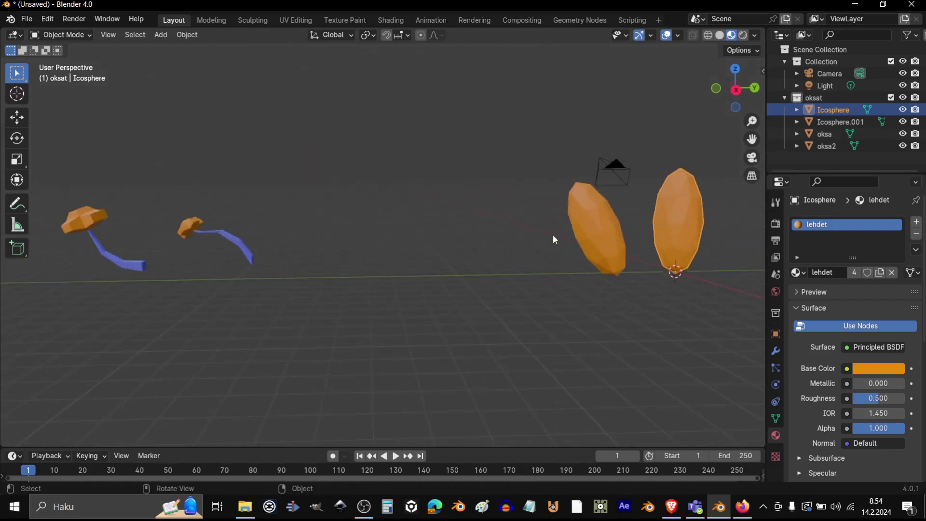
click(602, 237)
shift+click(684, 216)
middle_drag(685, 216, 530, 289)
- Move both orange canopy spheres toward the branches
key(g)
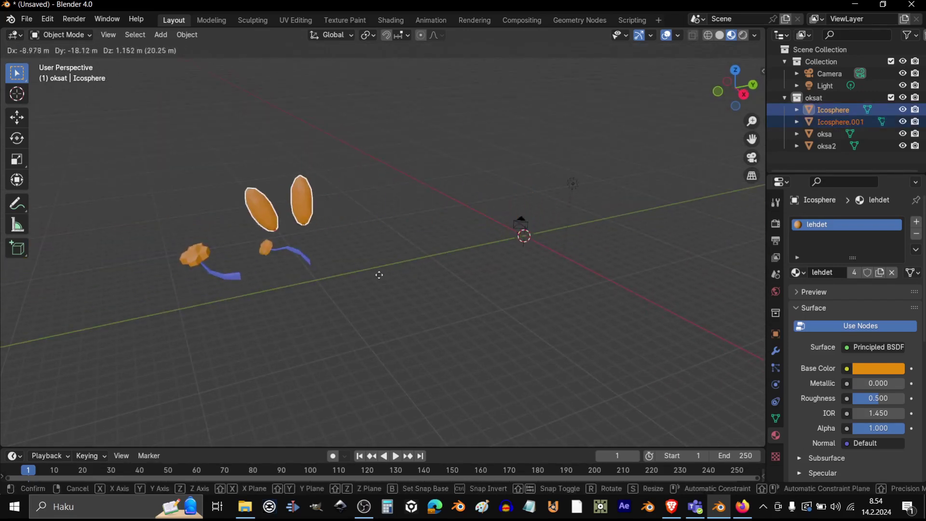
click(312, 287)
middle_drag(312, 288, 538, 271)
- Rename the two icospheres latva and latva2 in the Outliner
click(847, 107)
double_click(839, 109)
text(latva)
key(Return)
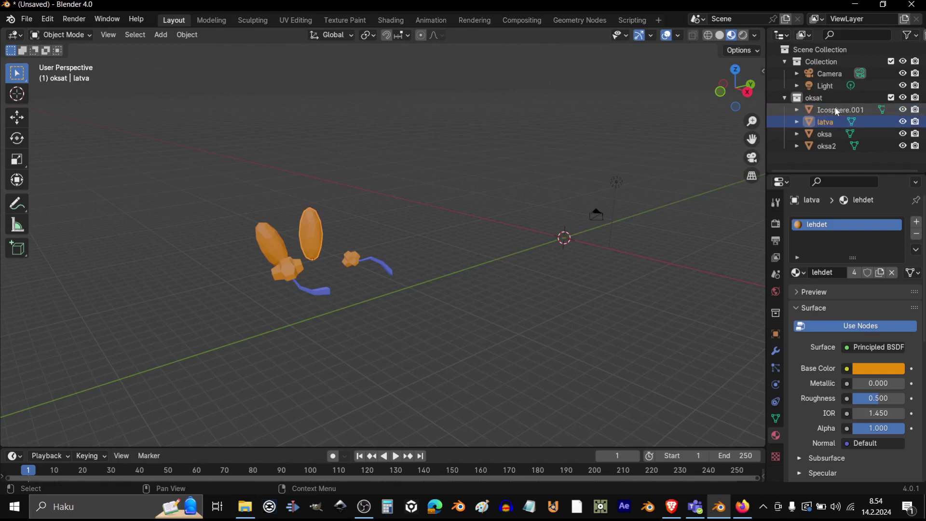
double_click(836, 110)
text(la)
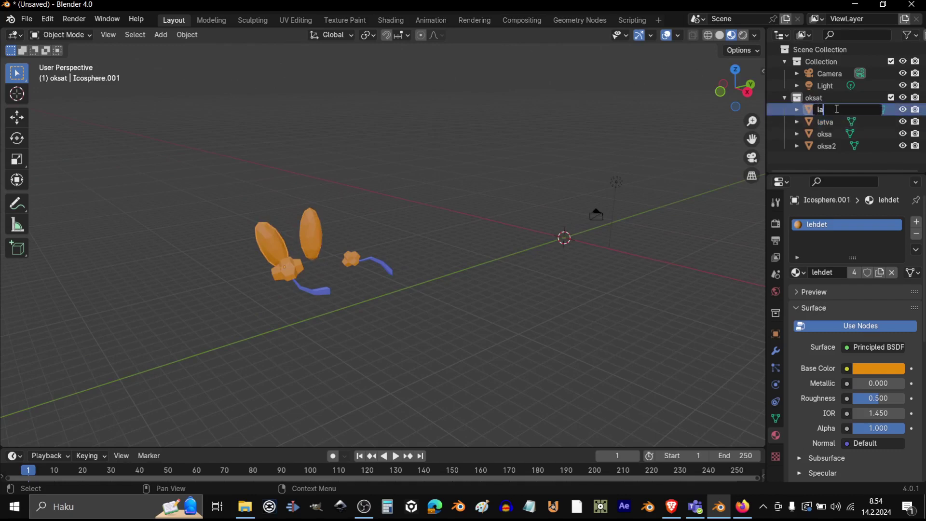
text(tva2)
key(Return)
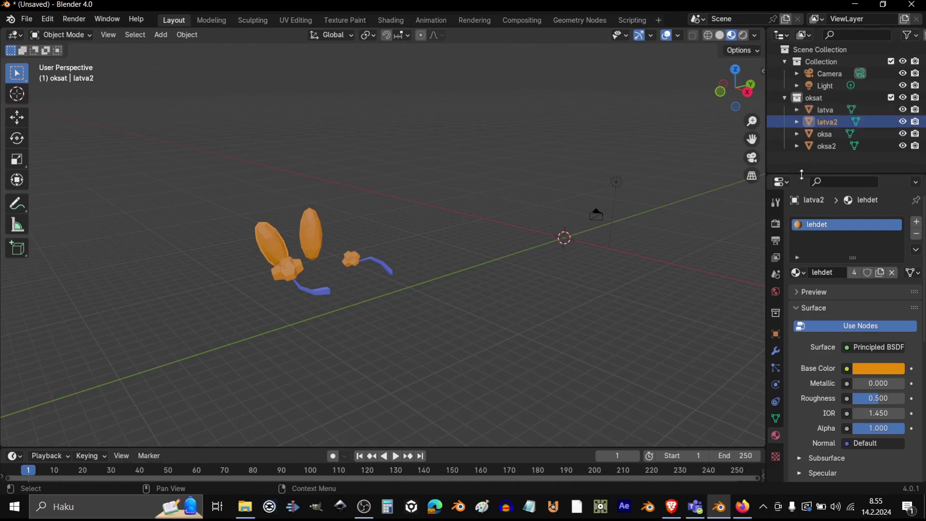
- Create a new collection in the Outliner named latvat
drag(813, 173, 810, 207)
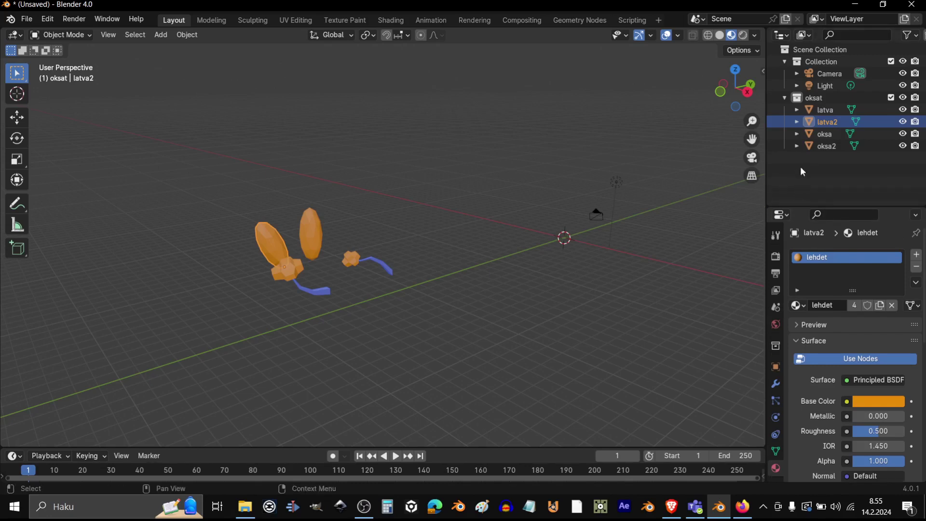
right_click(801, 165)
click(779, 166)
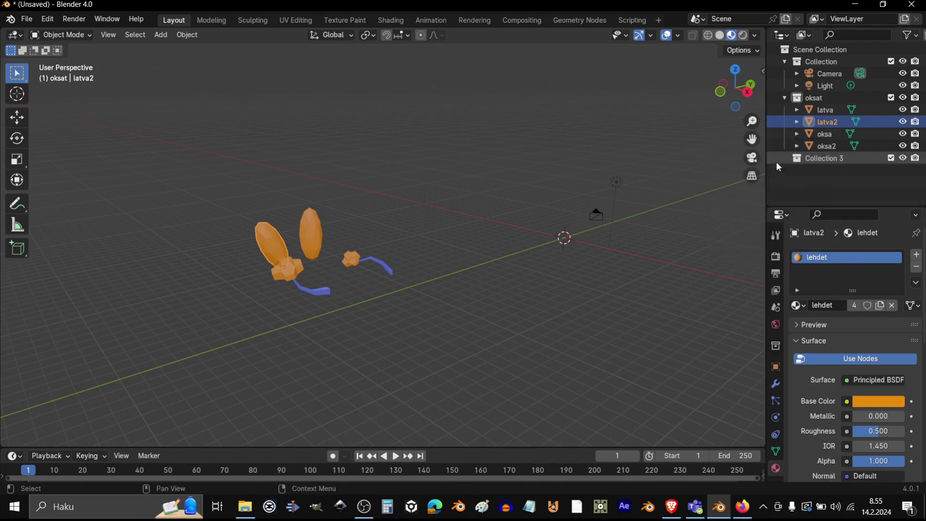
double_click(819, 159)
text(lat)
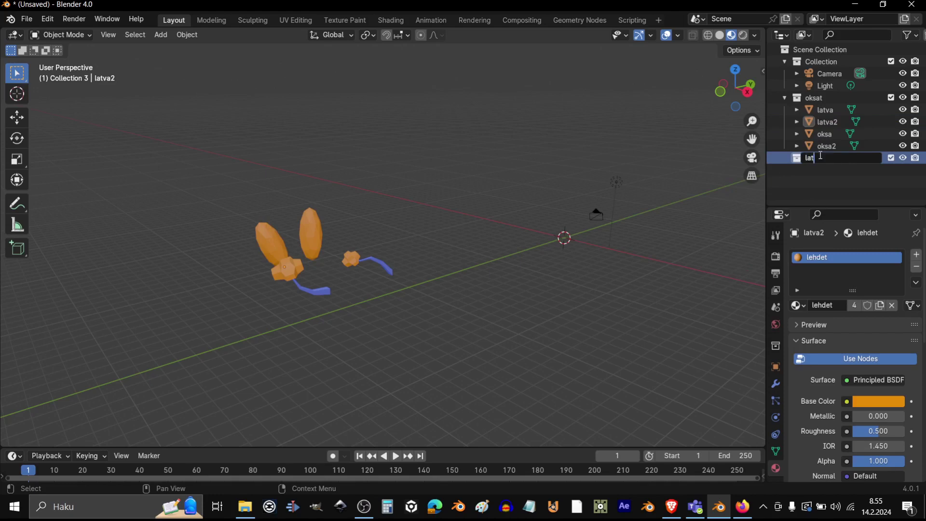
text(vat)
key(Return)
- Move latva and latva2 together into the latvat collection
click(821, 122)
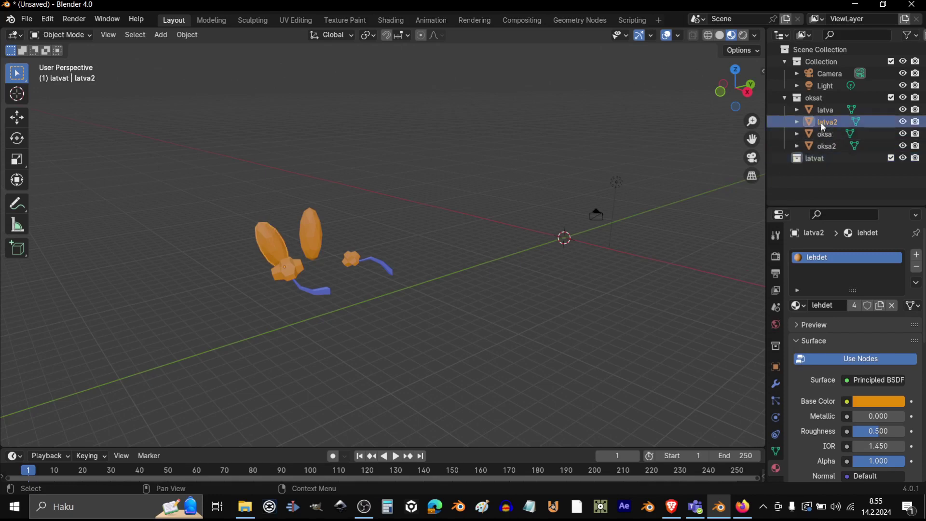
shift+click(827, 111)
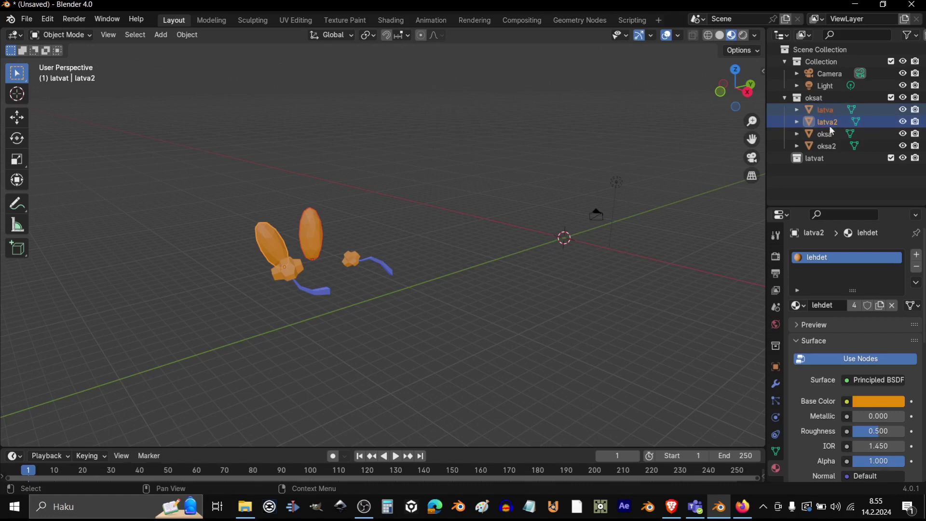
drag(830, 114, 812, 158)
middle_drag(489, 290, 360, 253)
scroll(360, 253, up, 4)
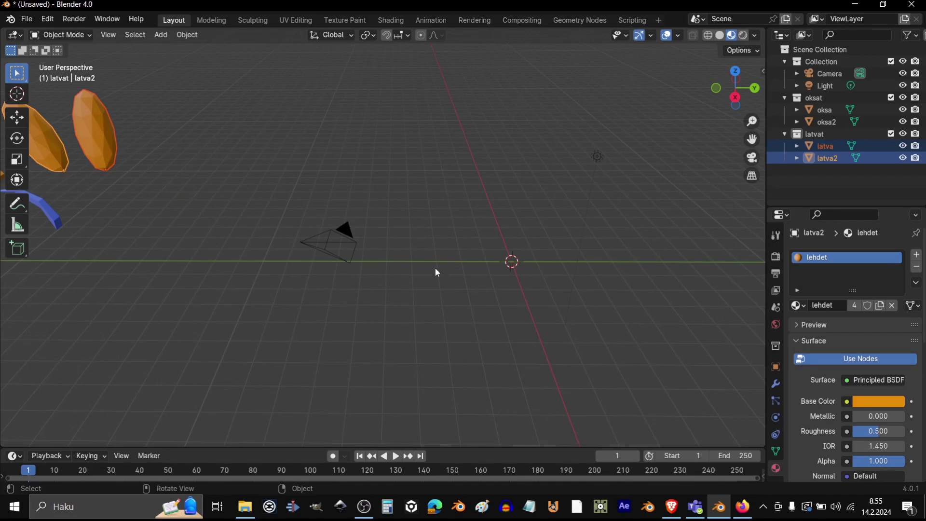
- Add a Bezier curve through the viewport's Add > Curve > Bezier menu
middle_drag(498, 261, 461, 285)
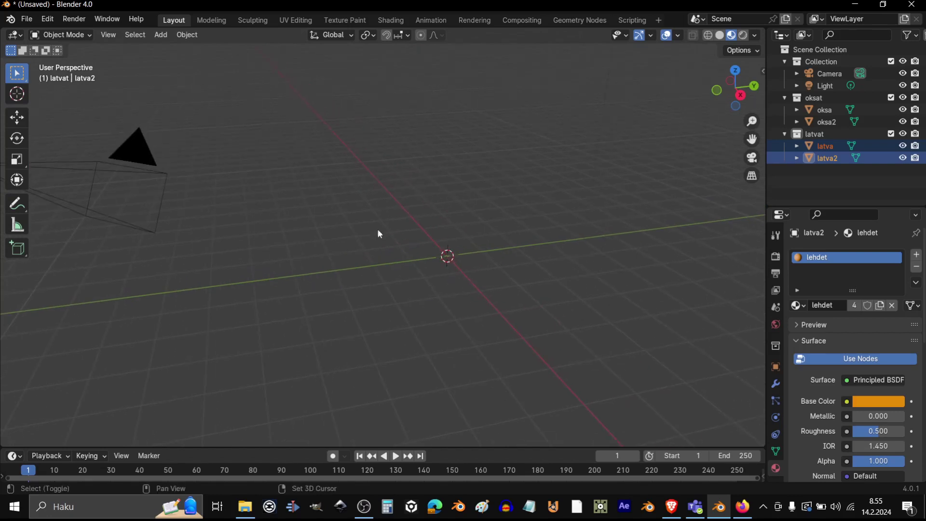
click(161, 36)
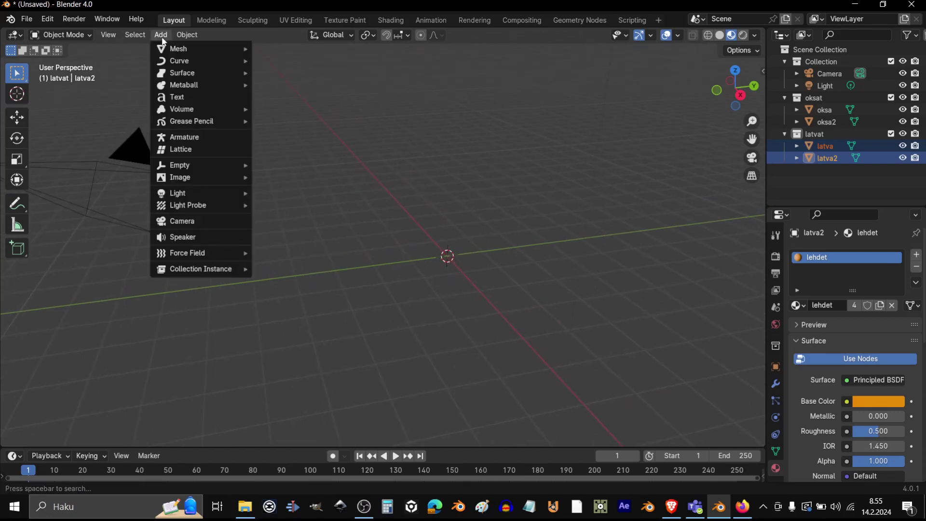
mouse_move(177, 64)
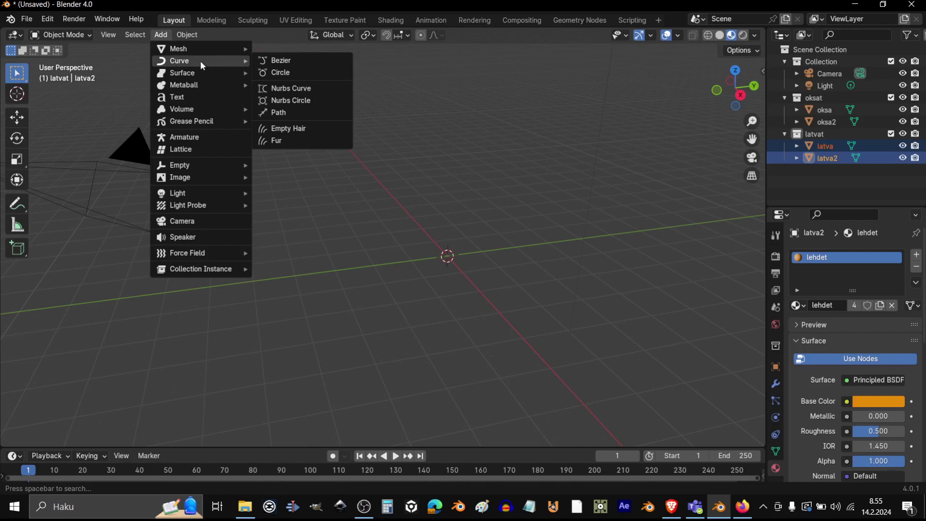
click(282, 61)
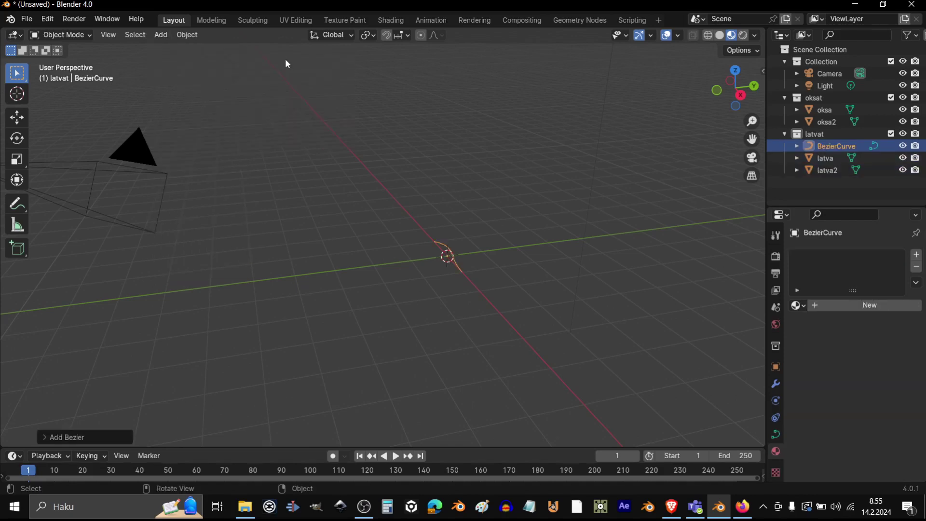
middle_drag(432, 263, 540, 287)
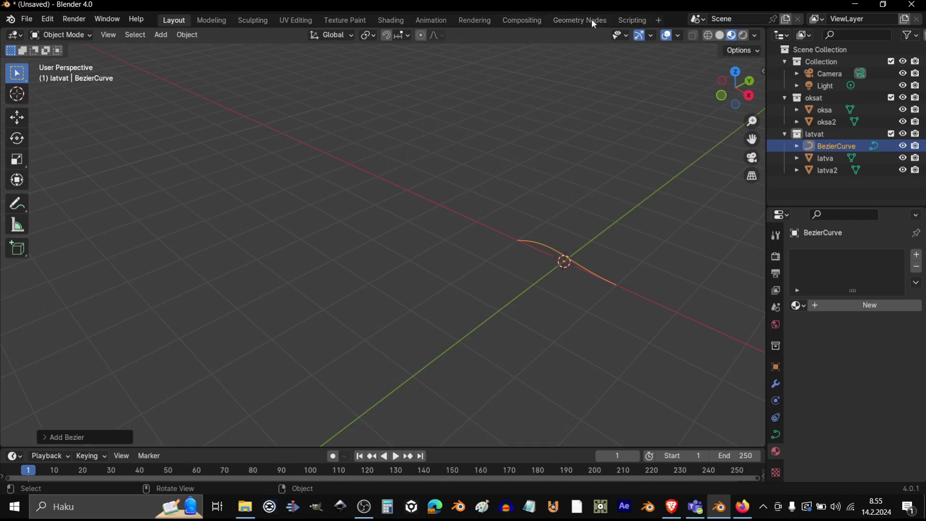
- Switch to the Geometry Nodes workspace and widen the 3D viewport
click(579, 20)
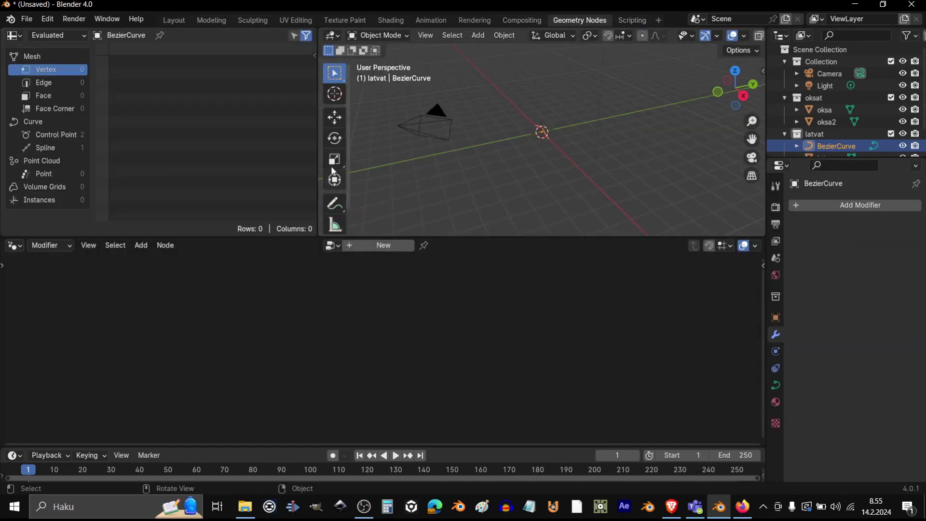
drag(318, 158, 179, 164)
mouse_move(114, 164)
mouse_down()
mouse_move(88, 167)
mouse_move(121, 169)
mouse_up()
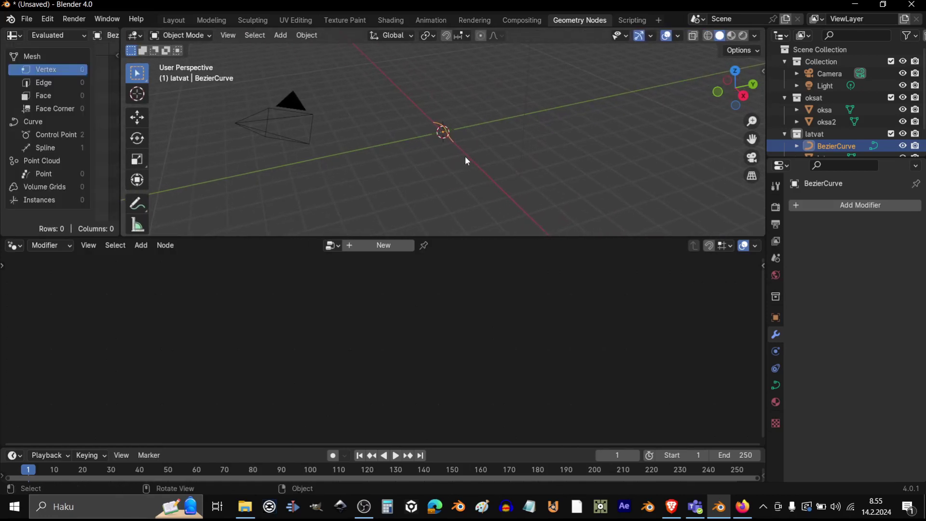
scroll(465, 156, up, 6)
middle_drag(473, 155, 502, 147)
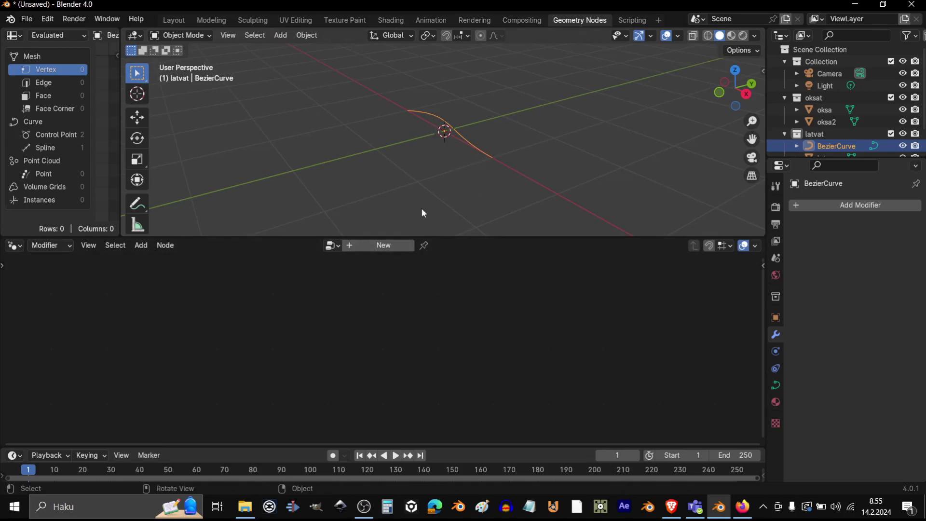
- Create a new node tree for BezierCurve and spread Group Input and Group Output apart
click(370, 248)
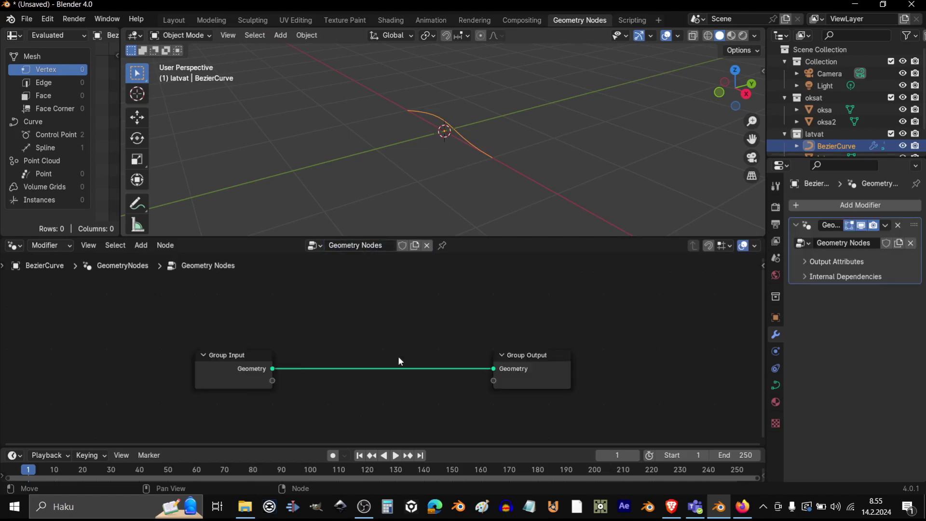
drag(280, 347, 103, 344)
click(572, 346)
drag(571, 339, 695, 333)
drag(112, 346, 56, 340)
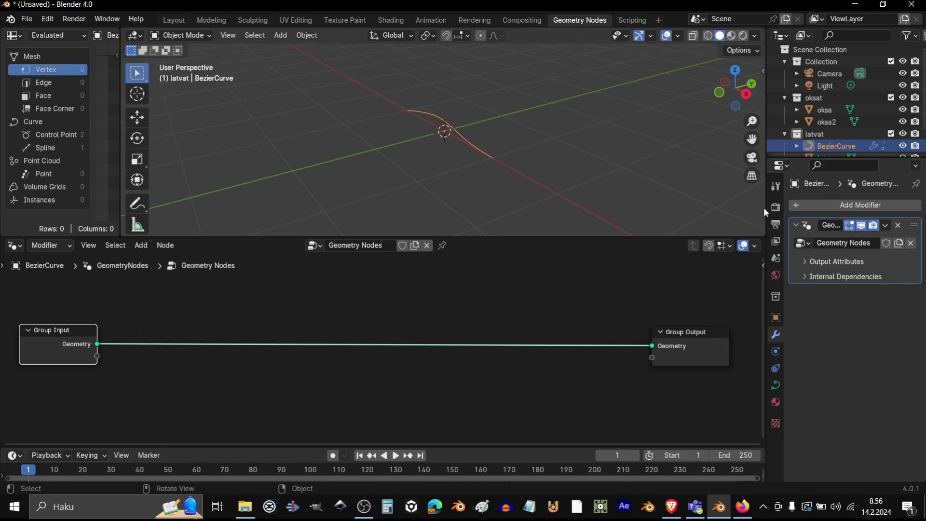
- Rename BezierCurve to puunrunko and drag it into Collection
drag(766, 208, 734, 208)
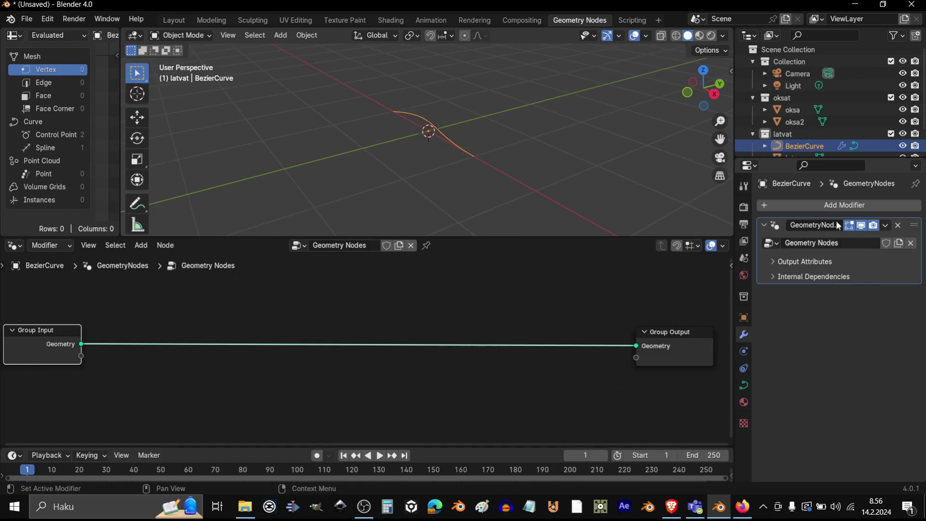
drag(789, 160, 791, 196)
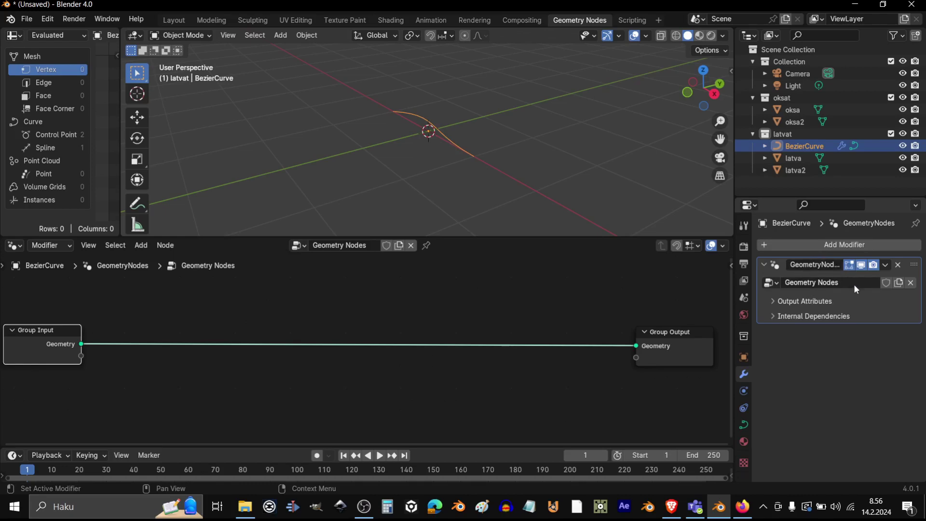
mouse_move(914, 276)
mouse_down()
mouse_move(912, 308)
mouse_move(917, 269)
mouse_move(911, 332)
mouse_move(913, 262)
mouse_move(912, 269)
mouse_up()
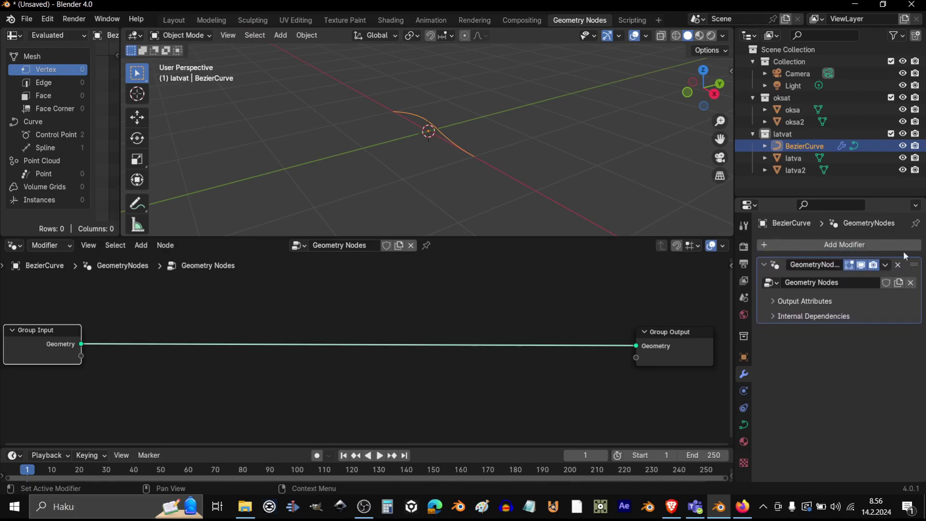
double_click(815, 147)
text(p)
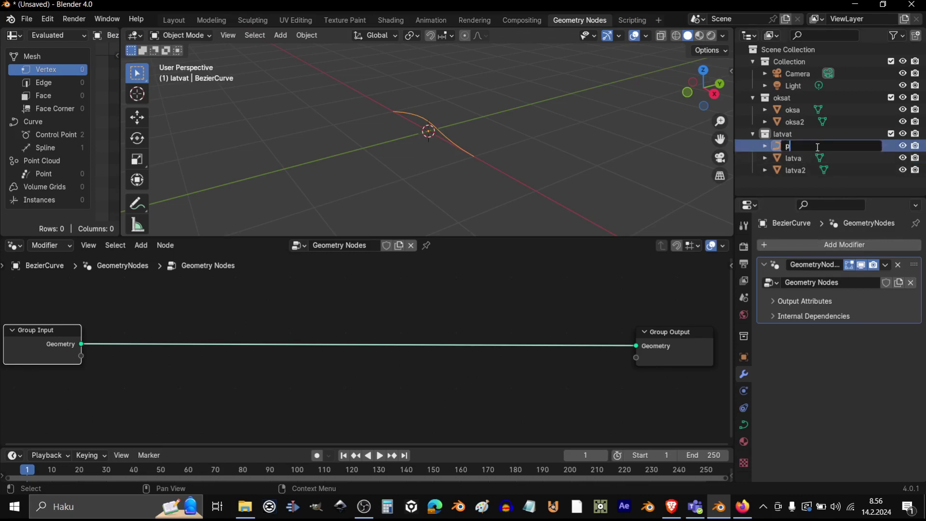
text(uunrunko)
key(Return)
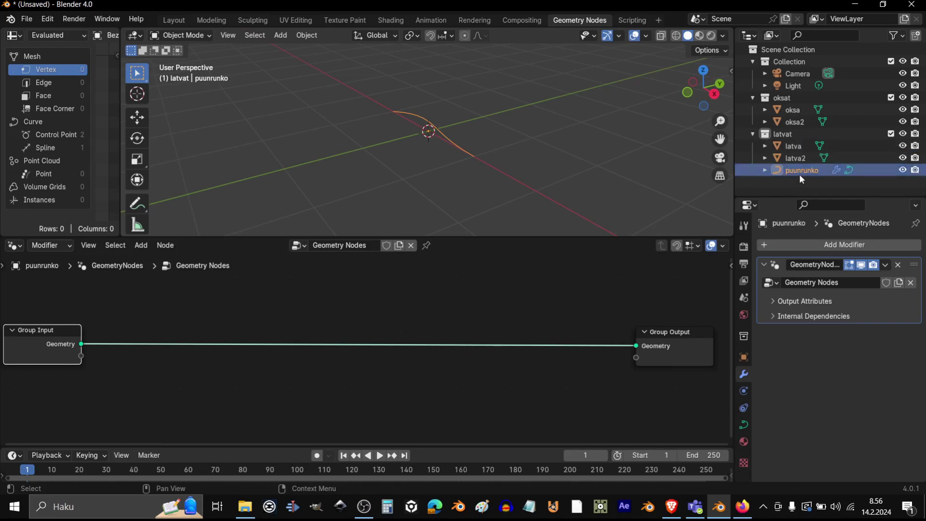
drag(802, 171, 798, 63)
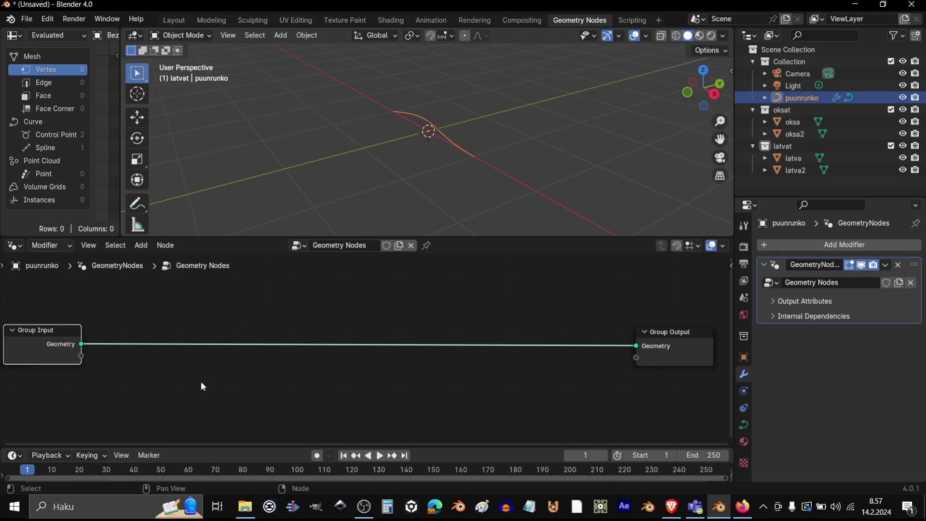
- Insert a Set Curve Radius node into the Group Input–Output link and adjust its radius
drag(72, 350, 89, 350)
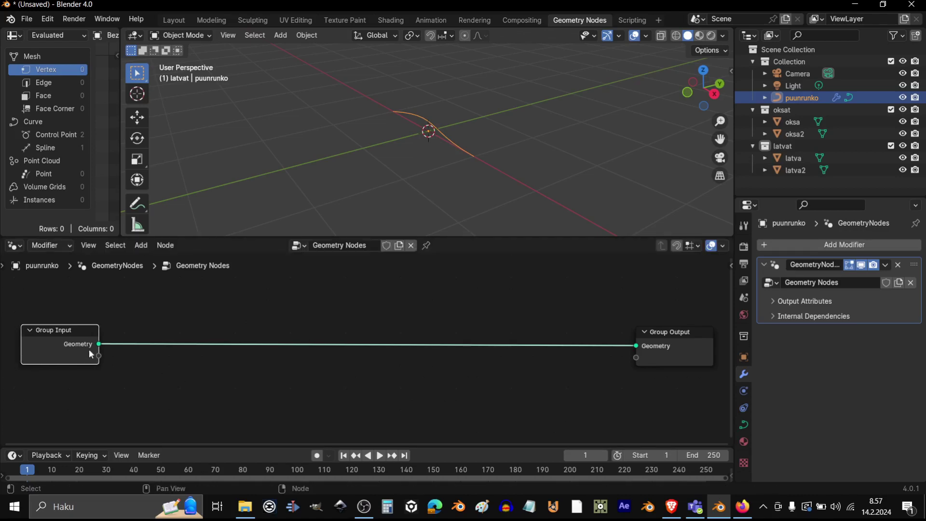
click(141, 246)
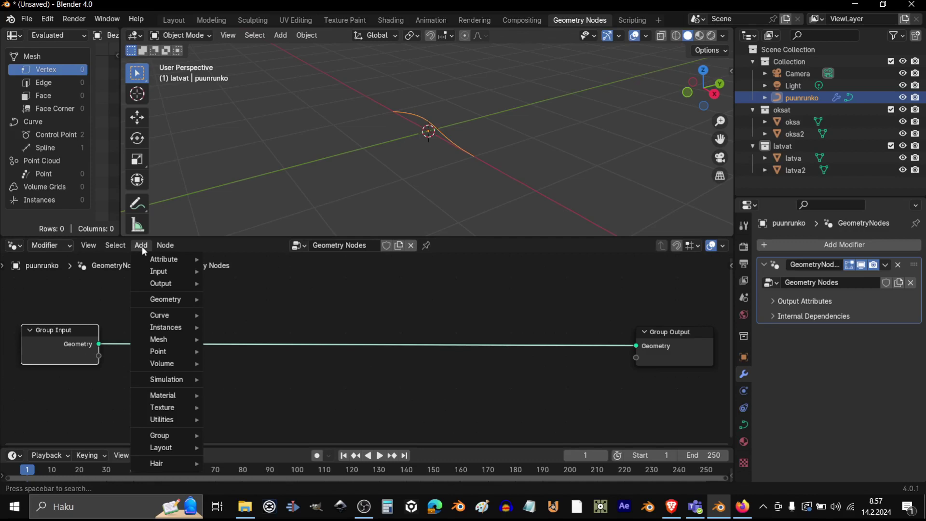
mouse_move(167, 318)
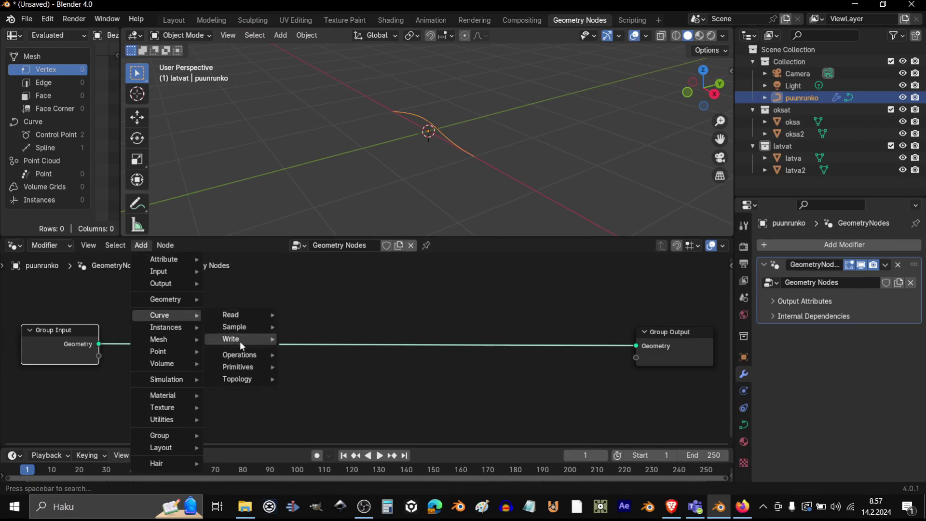
mouse_move(240, 341)
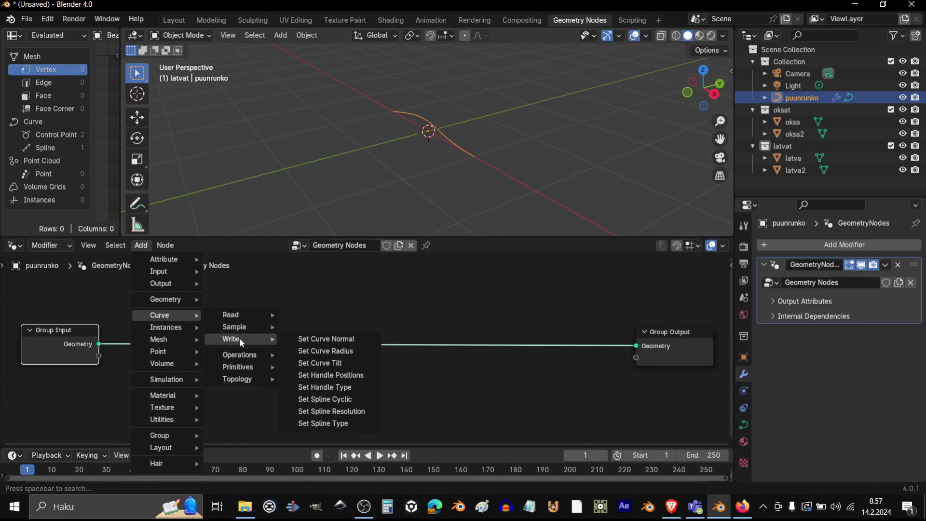
click(344, 354)
click(245, 313)
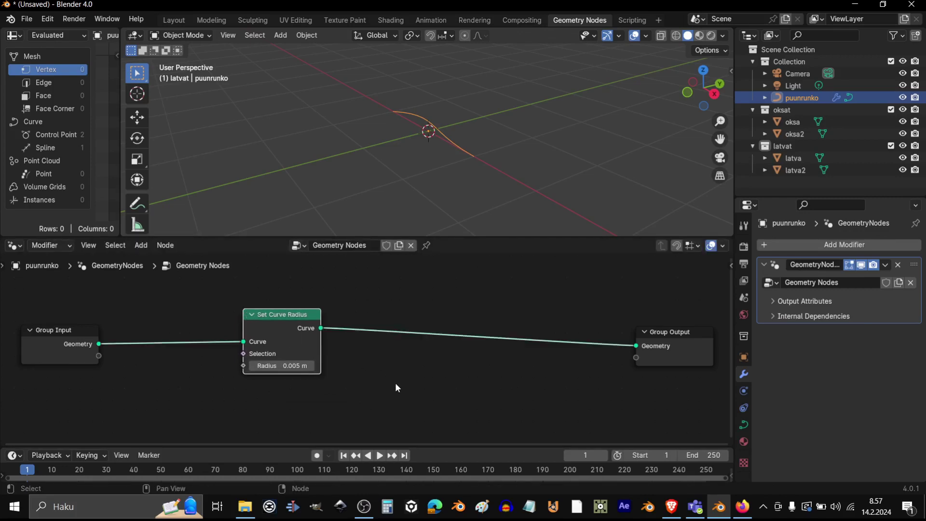
drag(277, 366, 295, 365)
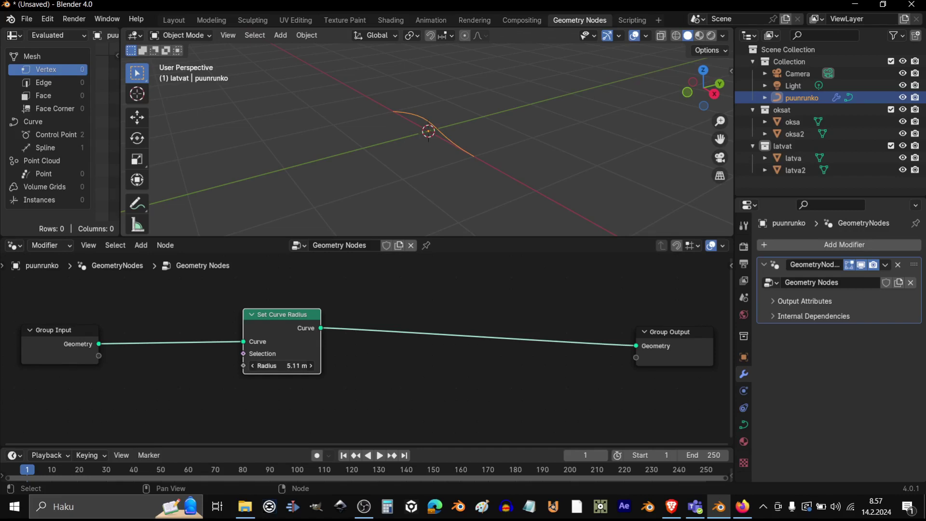
- Drop a Curve to Mesh node between Set Curve Radius and Group Output
middle_drag(395, 384, 366, 382)
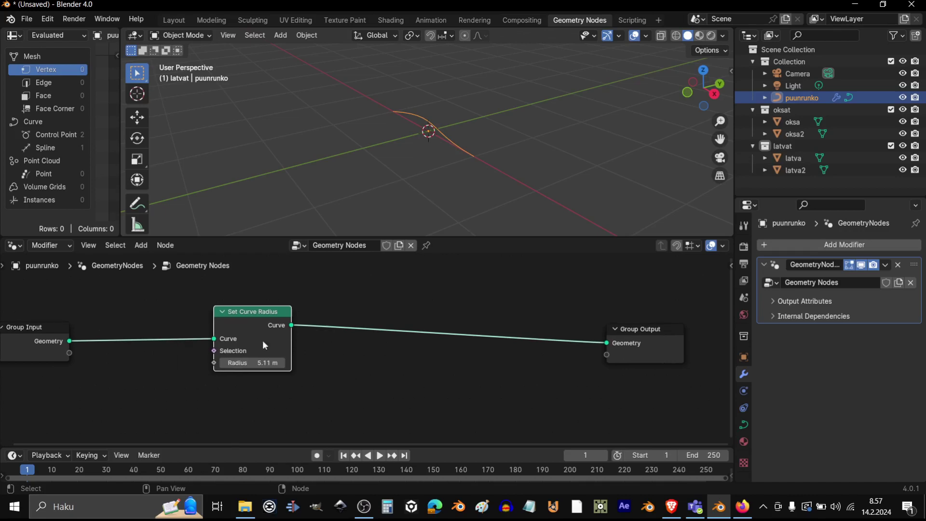
click(141, 245)
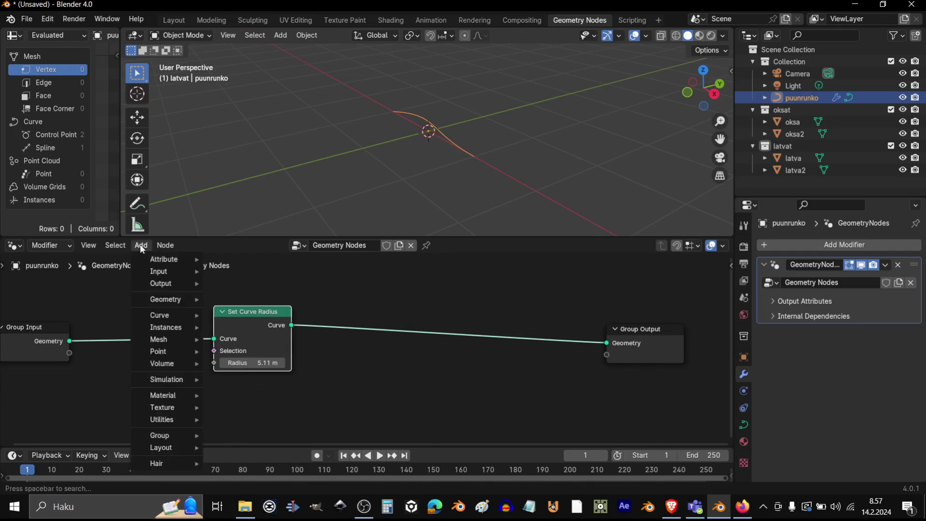
mouse_move(163, 316)
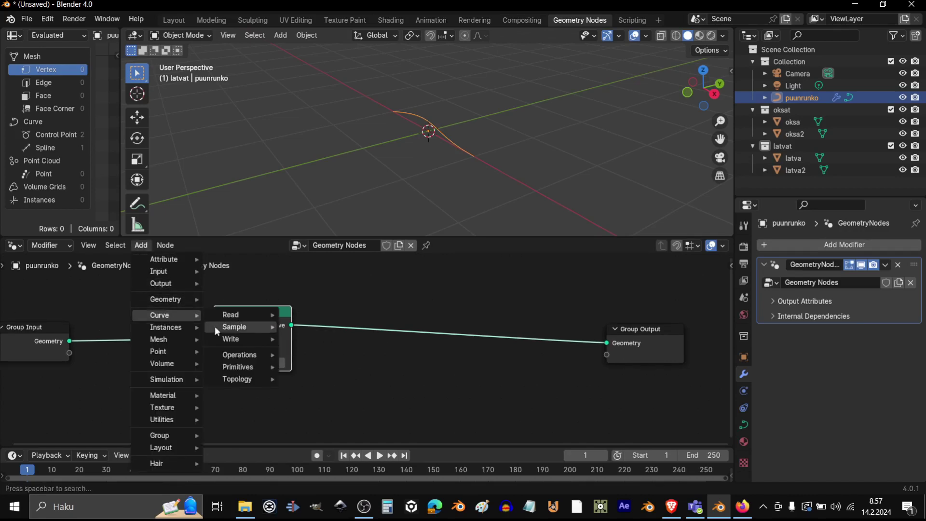
mouse_move(234, 357)
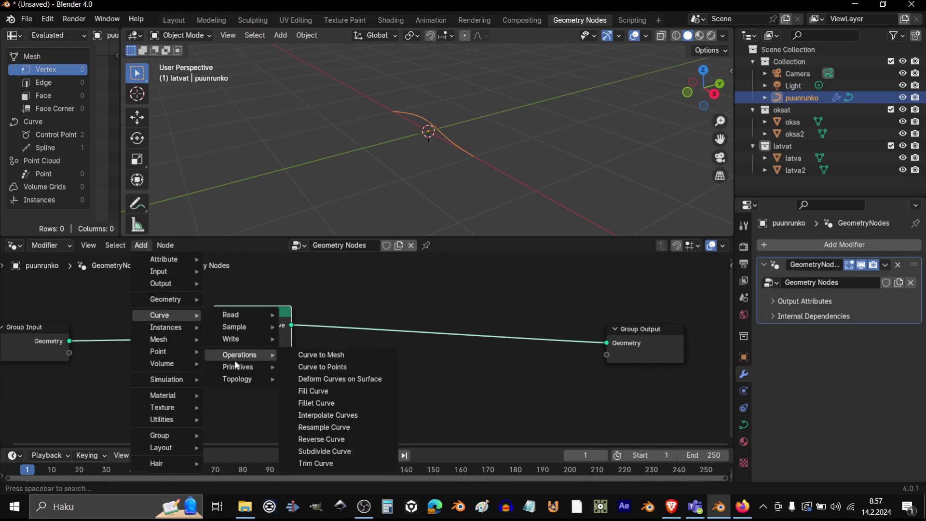
click(321, 360)
click(426, 313)
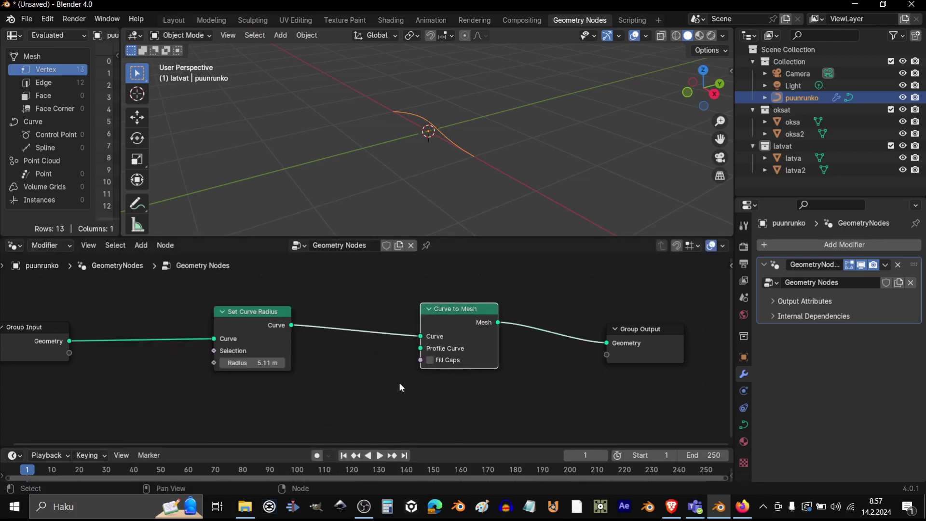
middle_drag(343, 383, 369, 374)
drag(280, 354, 299, 354)
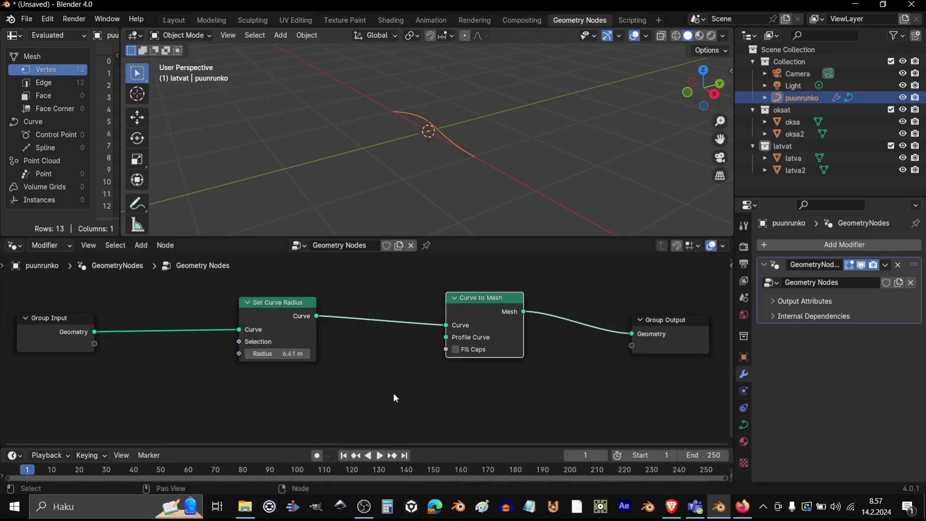
middle_drag(312, 333, 331, 307)
drag(329, 307, 321, 304)
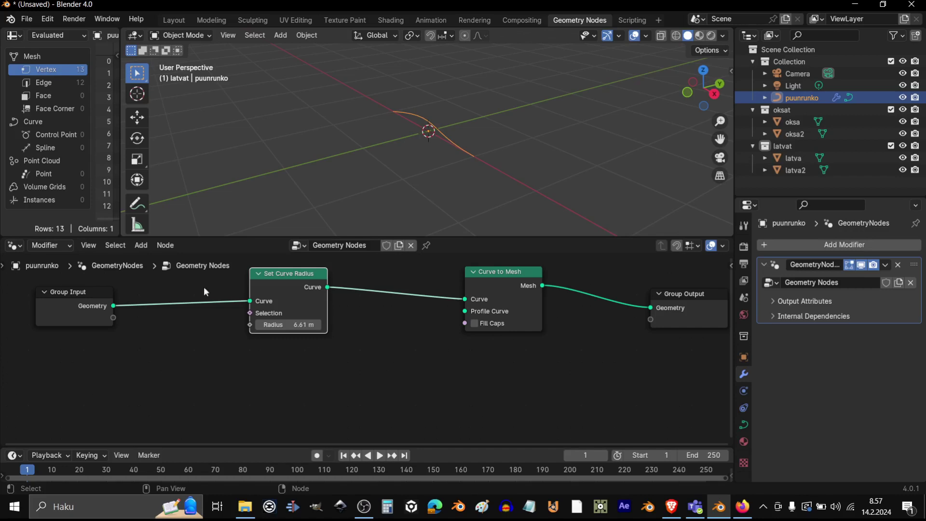
- Browse the node Add menu's Curve submenus for another node
click(141, 246)
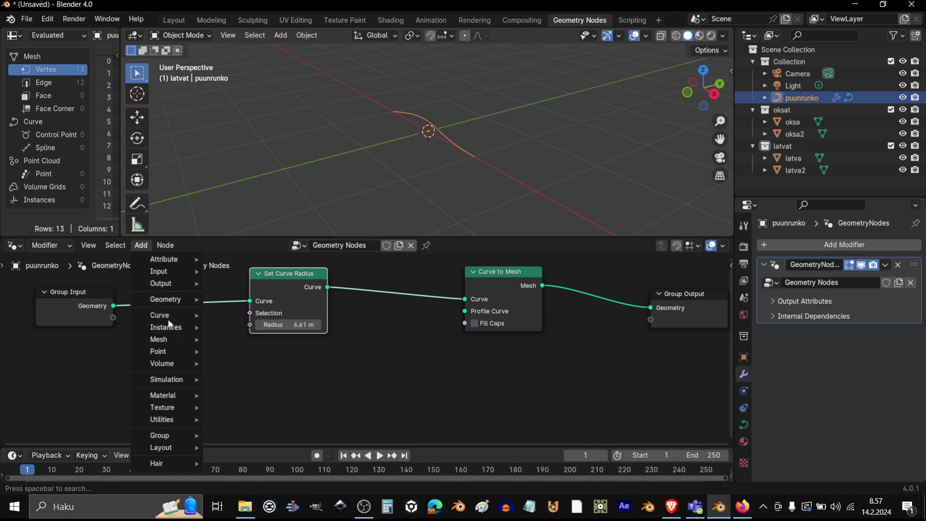
mouse_move(168, 317)
mouse_move(249, 340)
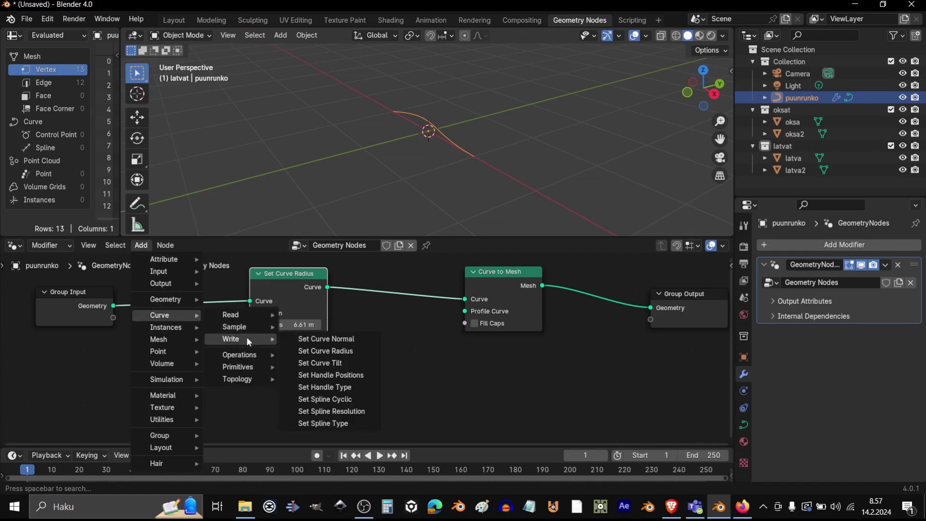
mouse_move(248, 314)
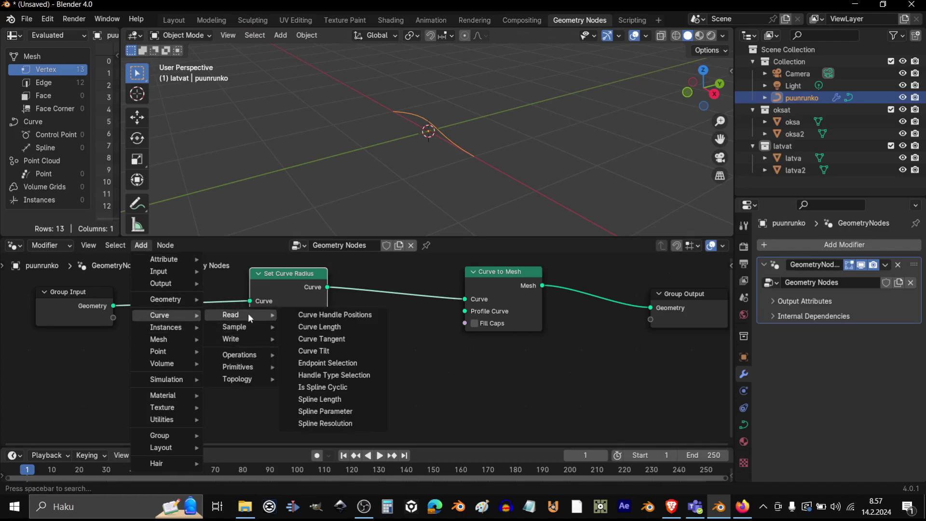
mouse_move(247, 358)
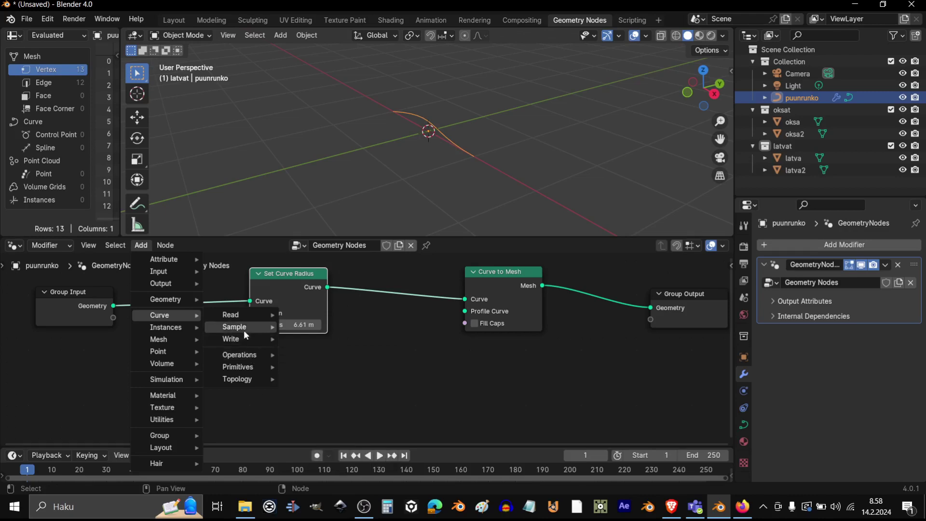
- Add a Curve Circle node and link it to Curve to Mesh's Profile Curve
click(316, 390)
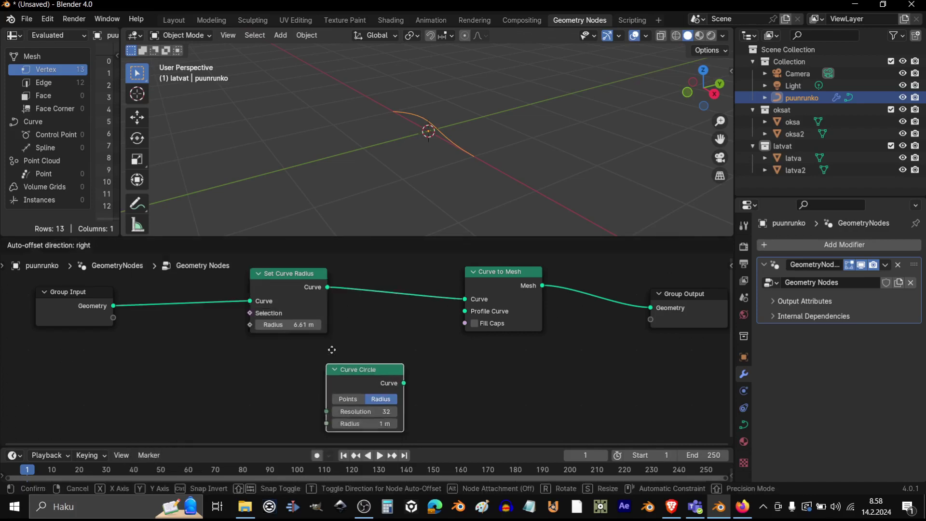
click(336, 346)
drag(413, 361, 416, 359)
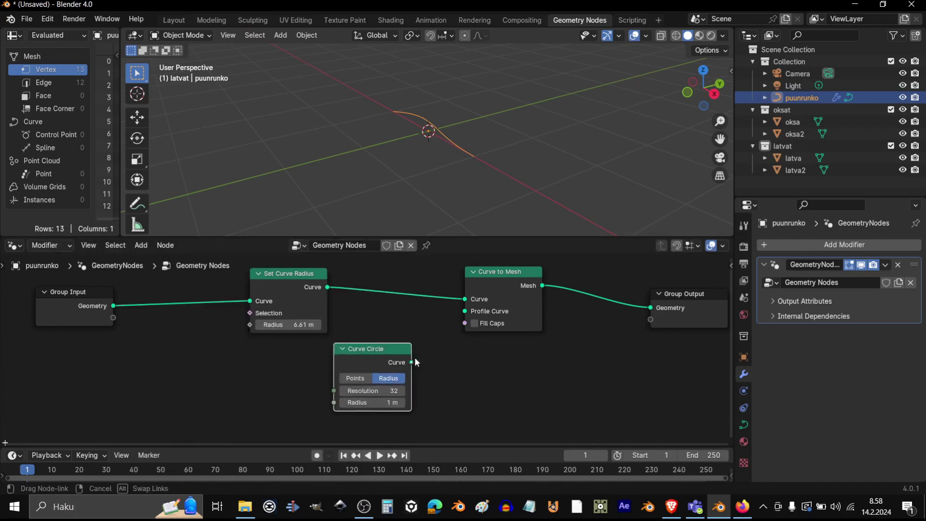
drag(453, 322, 464, 311)
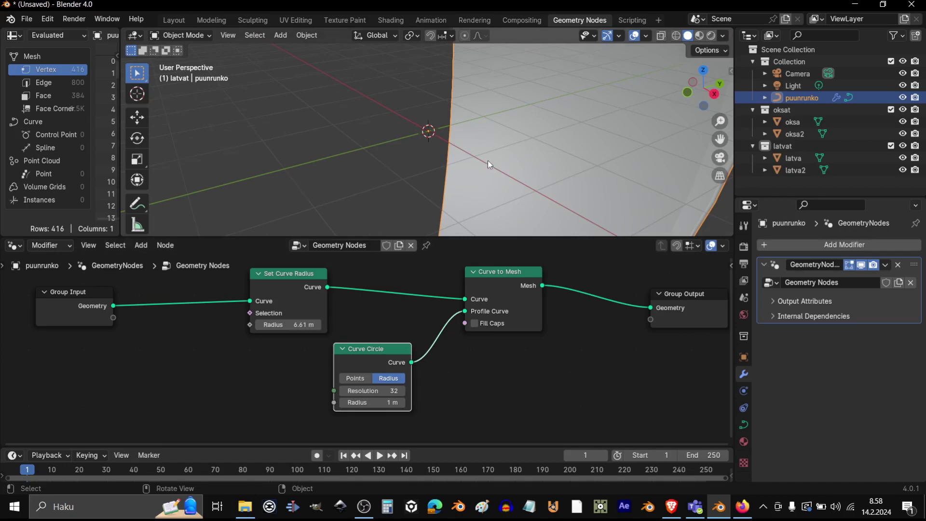
scroll(487, 160, down, 6)
middle_drag(429, 155, 412, 219)
- Lower the Set Curve Radius value to 0.305 m and tidy the node layout
drag(294, 324, 253, 324)
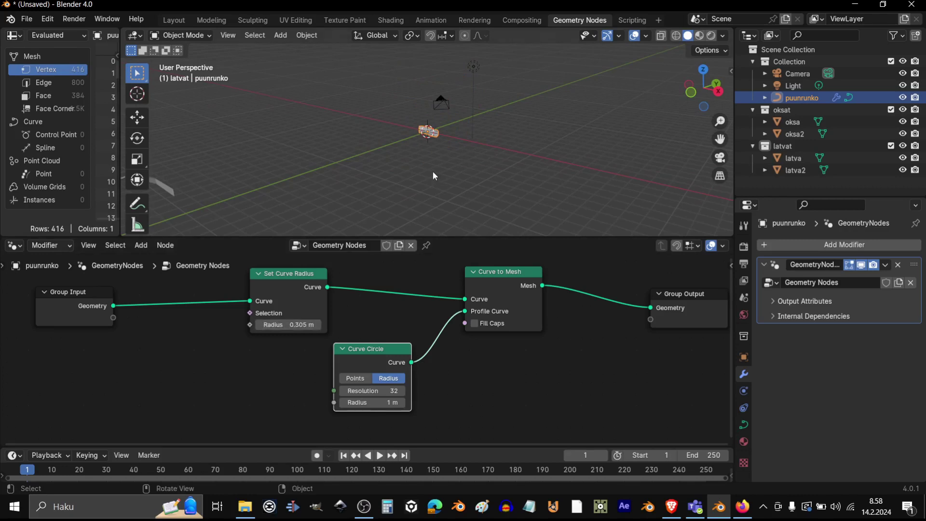
scroll(432, 172, up, 3)
scroll(359, 256, up, 2)
scroll(384, 331, down, 1)
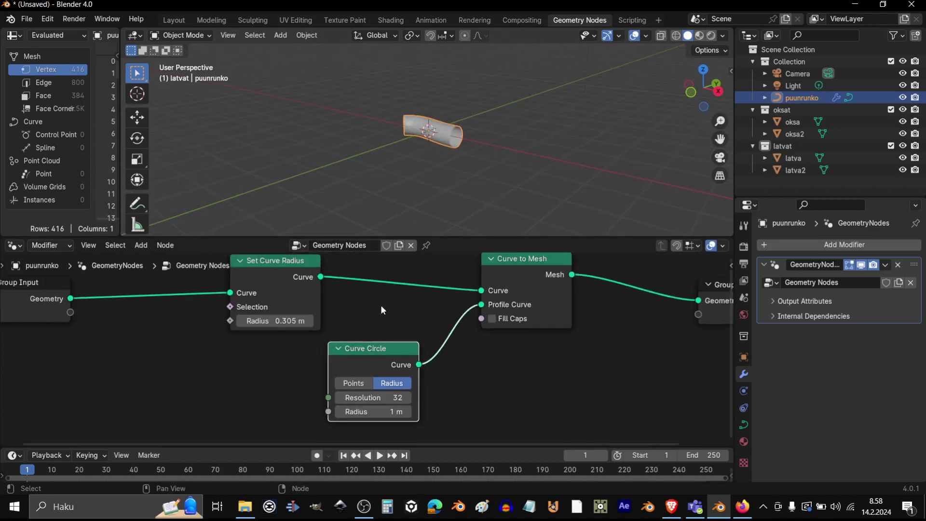
middle_drag(382, 307, 421, 321)
scroll(471, 186, down, 3)
middle_drag(493, 171, 447, 164)
scroll(447, 164, up, 5)
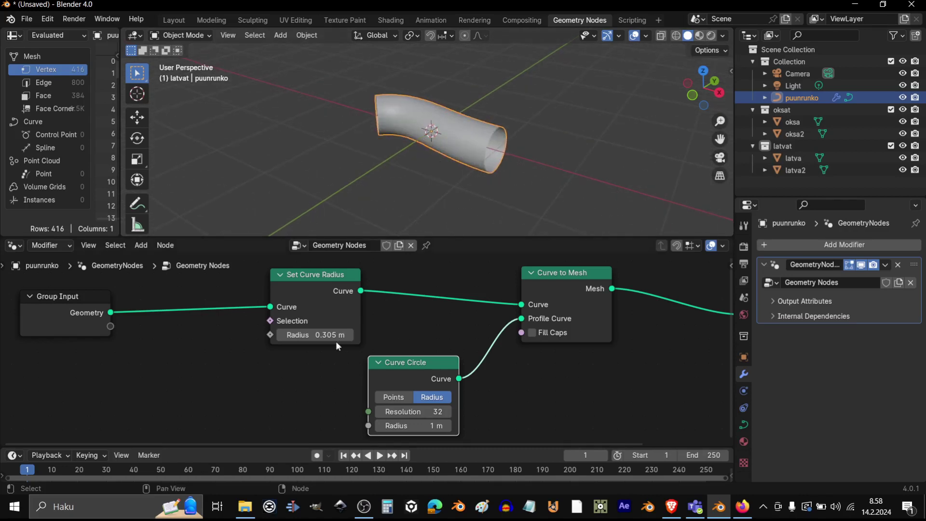
drag(305, 298, 294, 303)
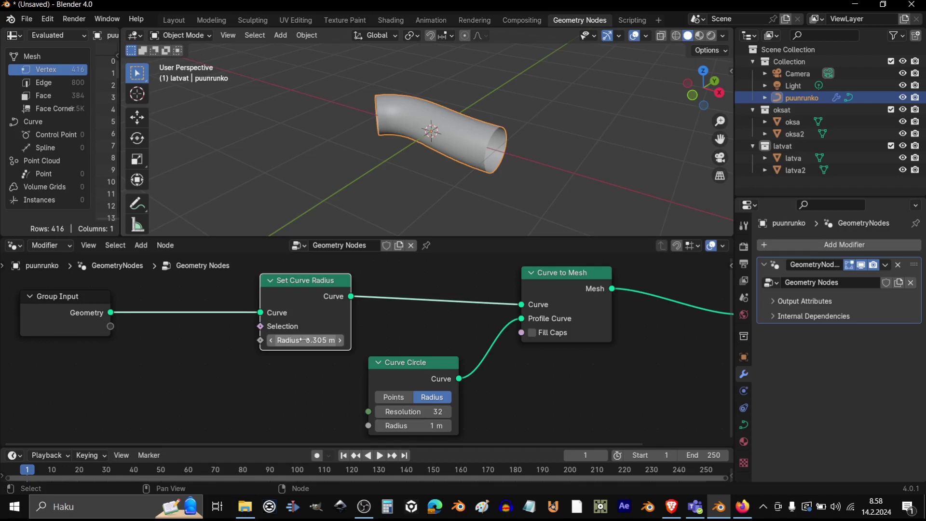
mouse_move(303, 340)
middle_drag(515, 386, 439, 378)
drag(232, 287, 222, 292)
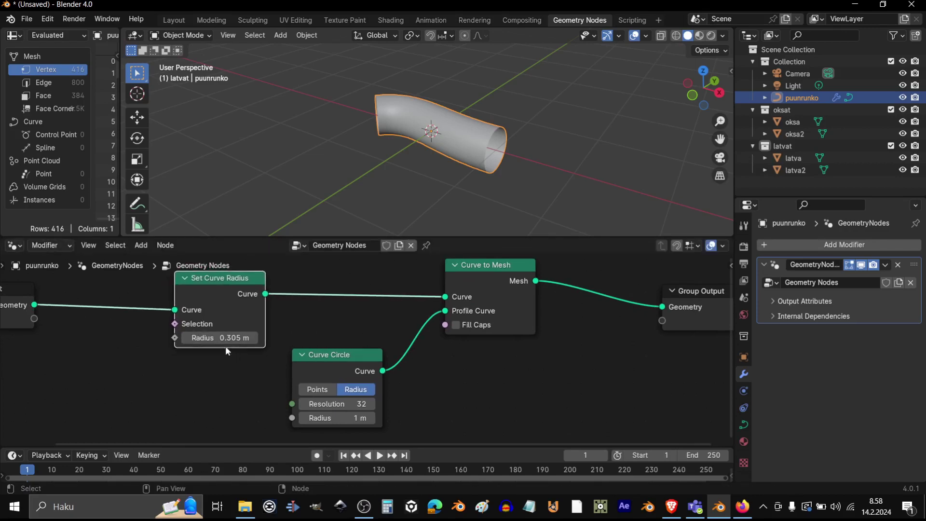
middle_drag(237, 364, 323, 347)
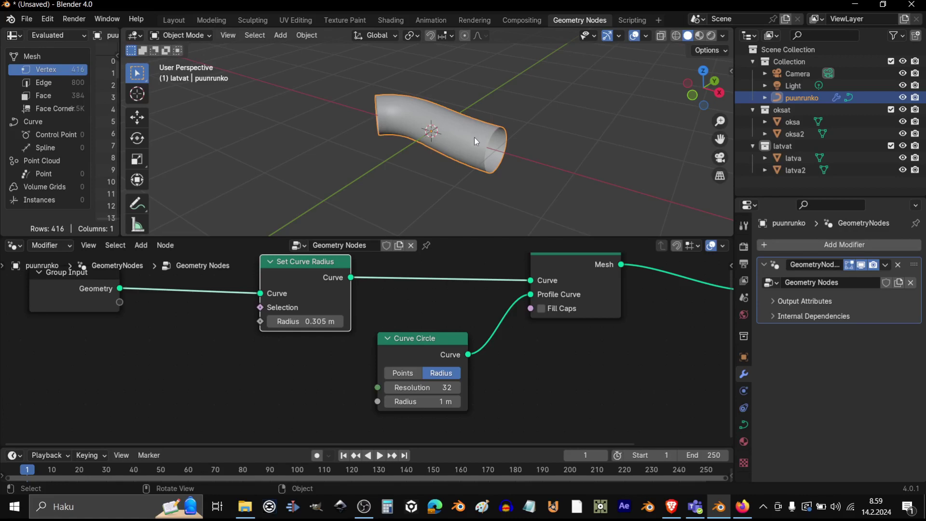
- Switch puunrunko to Edit Mode and select the curve's end point
click(181, 35)
click(193, 63)
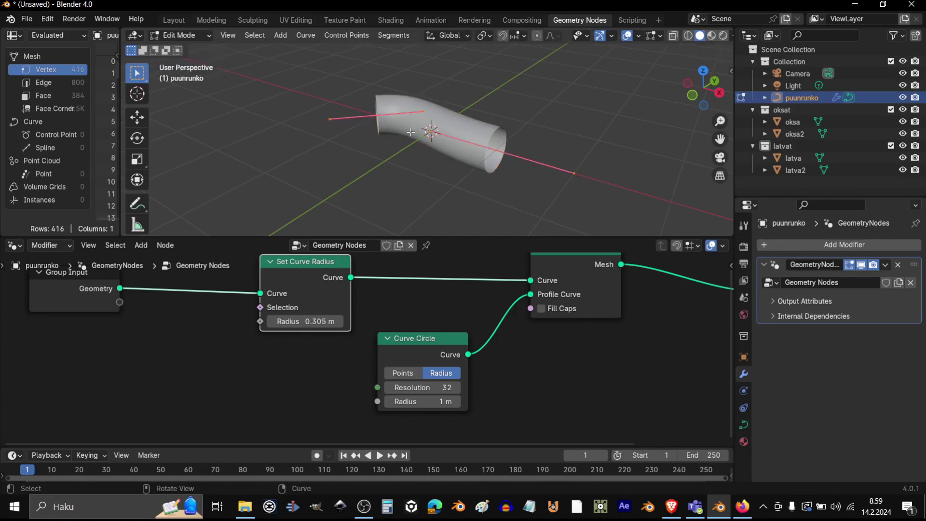
shift+click(496, 151)
- Delete the curve's points and give the 3D viewport more height
key(x)
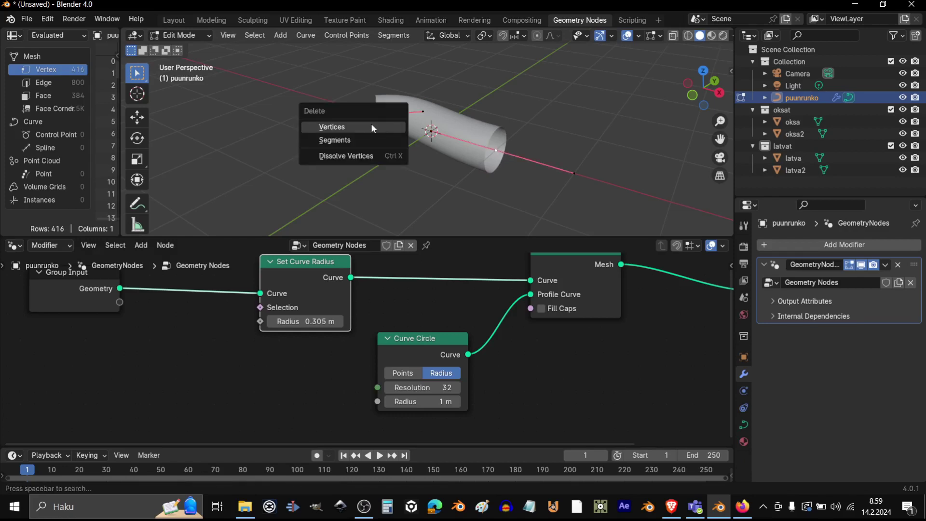
click(371, 127)
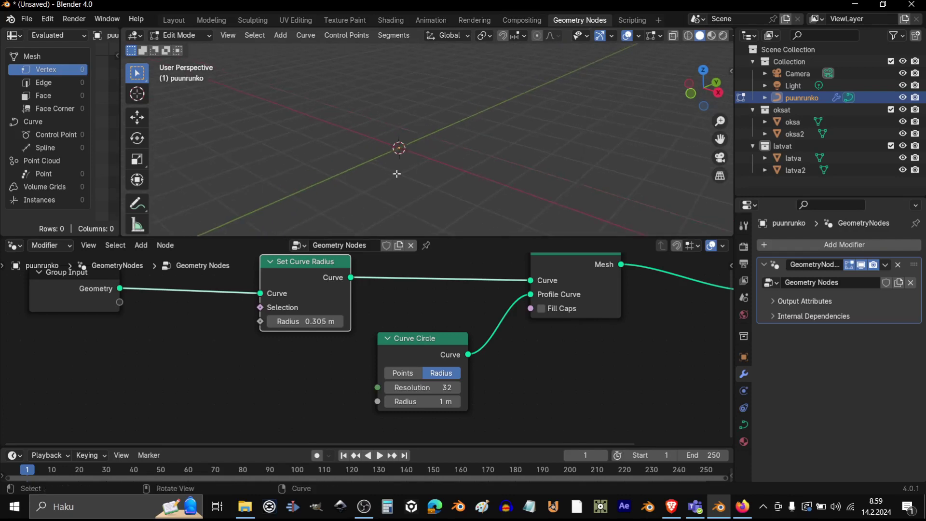
drag(151, 237, 153, 285)
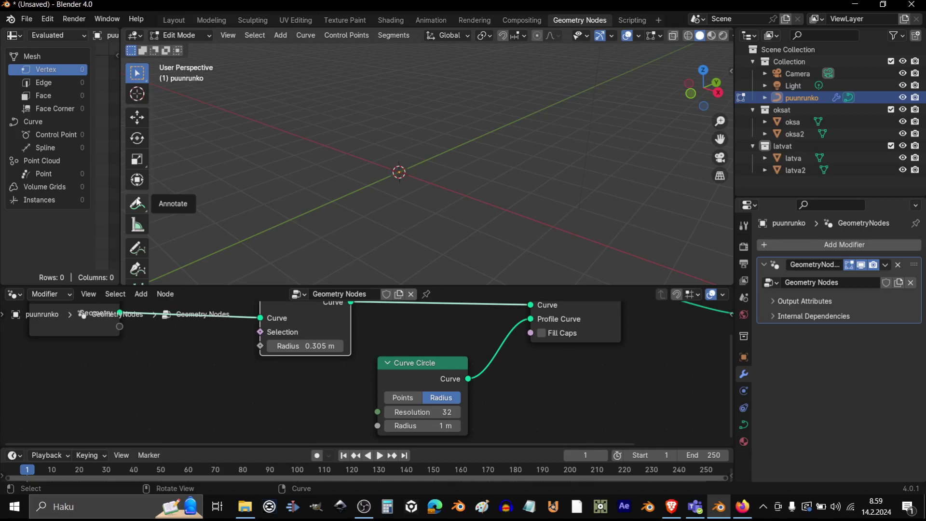
- Sketch three upward freehand curves with the Draw tool as tube trunks
click(137, 249)
drag(388, 172, 422, 76)
mouse_move(422, 76)
middle_down()
mouse_move(436, 128)
mouse_move(388, 121)
middle_up()
mouse_move(462, 158)
middle_down()
mouse_move(430, 161)
mouse_move(380, 217)
middle_up()
drag(418, 209, 439, 77)
mouse_move(459, 204)
middle_down()
mouse_move(490, 201)
mouse_move(420, 193)
mouse_move(485, 194)
middle_up()
drag(462, 219, 488, 63)
- Frame the node tree, select Curve to Mesh, and inspect the three tubes
key(Home)
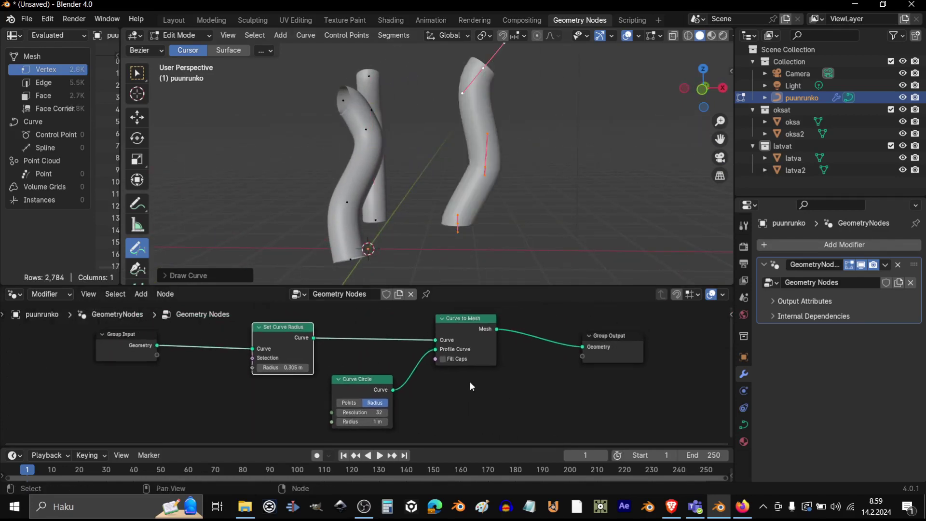
click(471, 319)
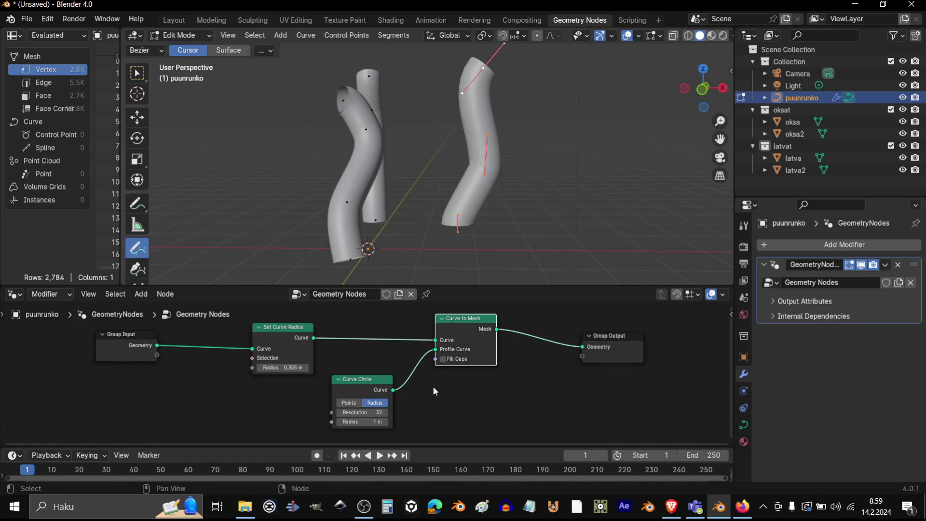
middle_drag(460, 394, 536, 360)
scroll(519, 365, up, 5)
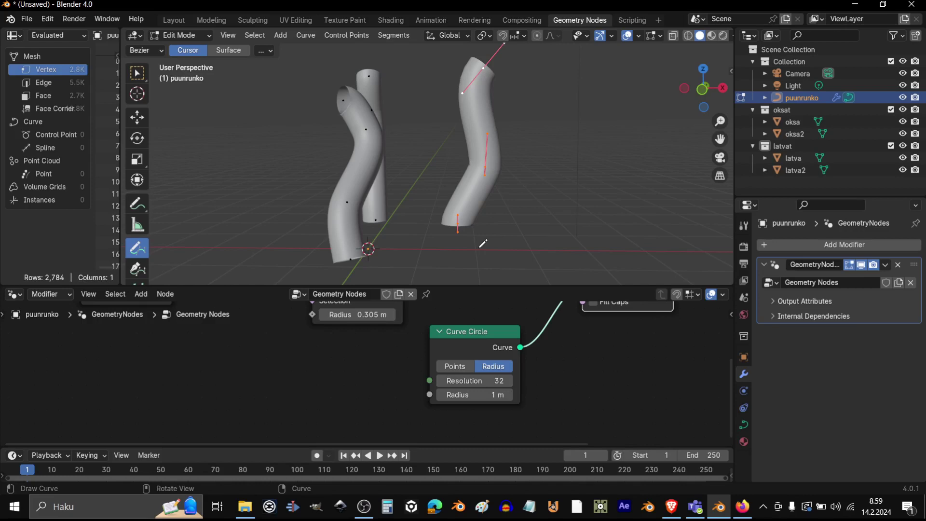
middle_drag(603, 140, 367, 132)
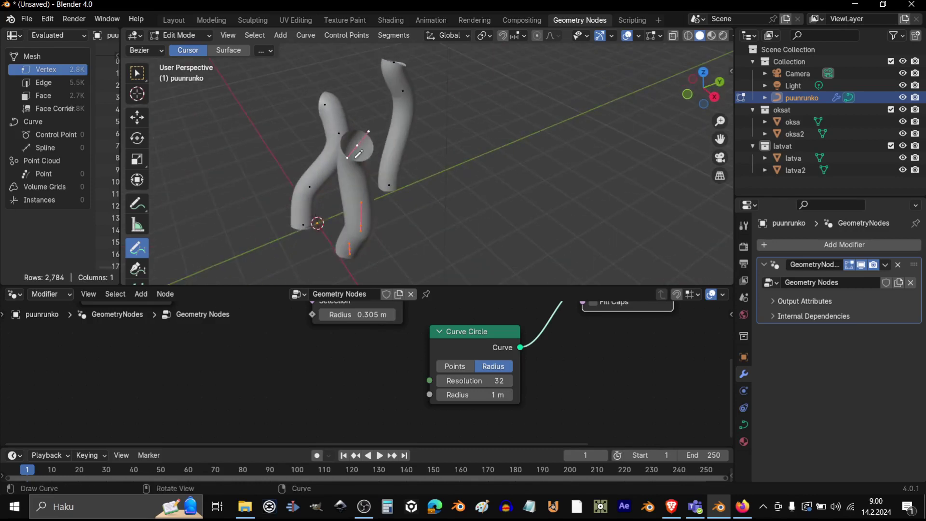
middle_drag(407, 209, 468, 191)
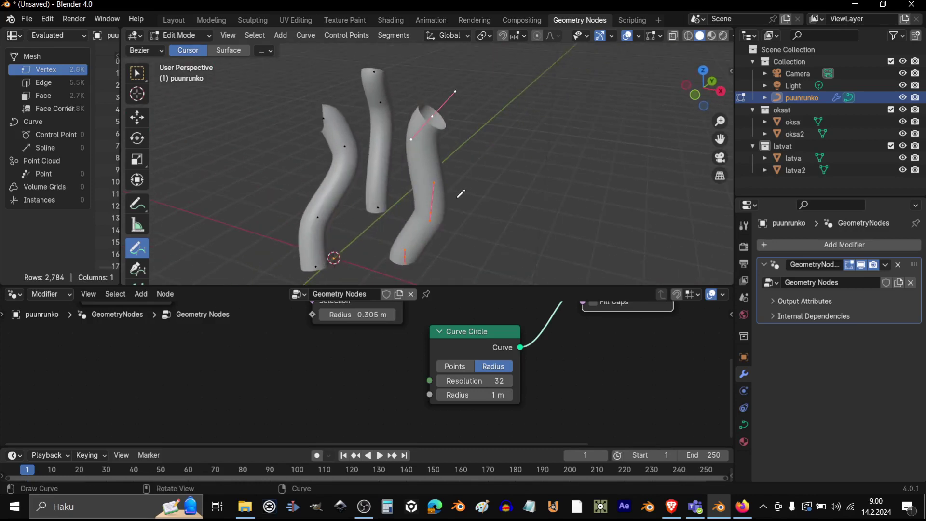
scroll(460, 193, down, 2)
scroll(479, 163, down, 2)
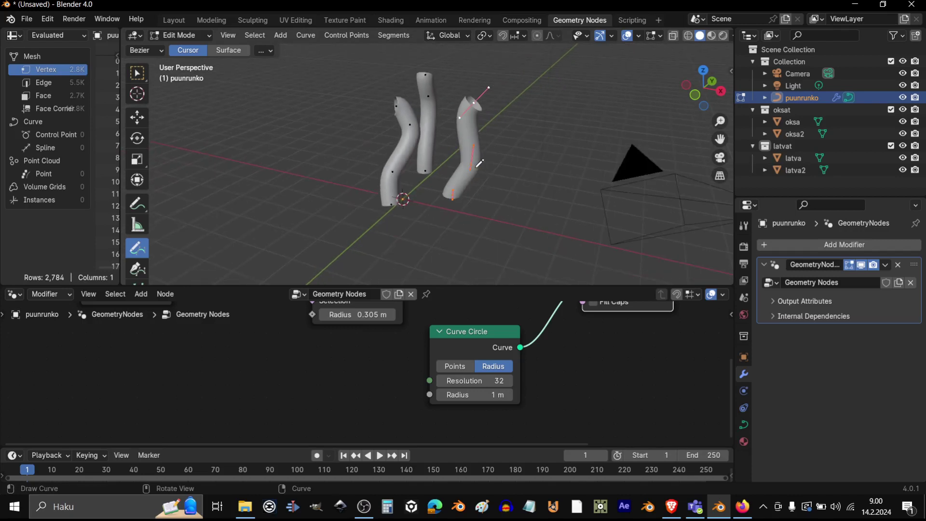
- Delete all curve points and draw one straight vertical stroke as the trunk
key(a)
key(x)
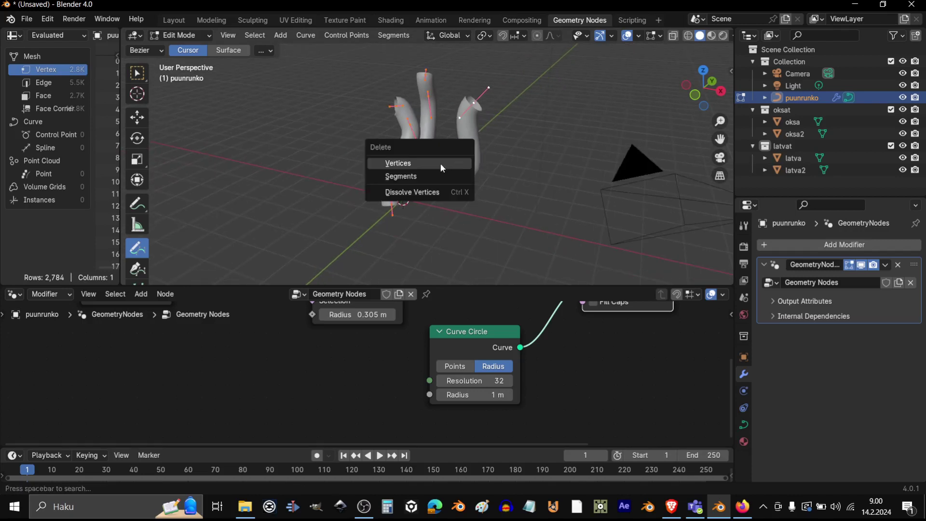
click(441, 163)
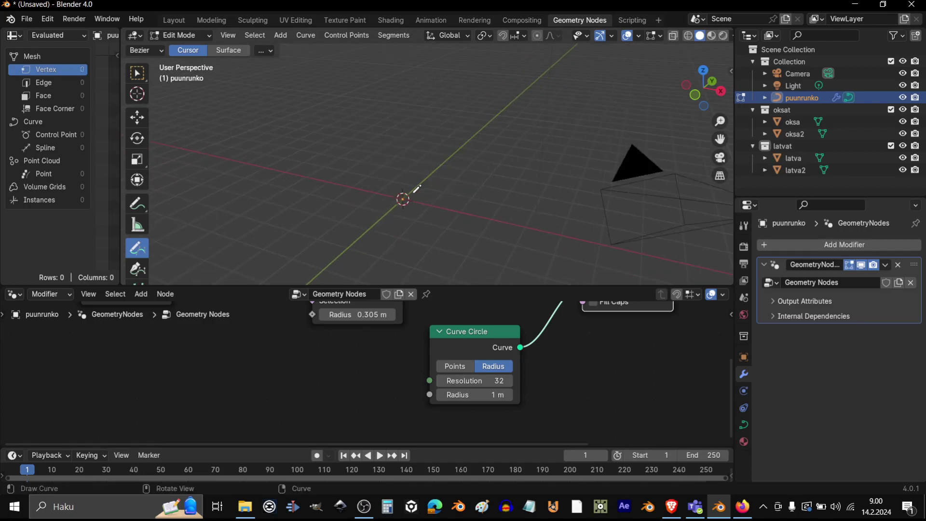
middle_drag(453, 188, 422, 172)
drag(403, 172, 409, 47)
mouse_move(485, 154)
middle_down()
mouse_move(396, 154)
mouse_move(492, 188)
mouse_move(581, 184)
mouse_move(497, 189)
middle_up()
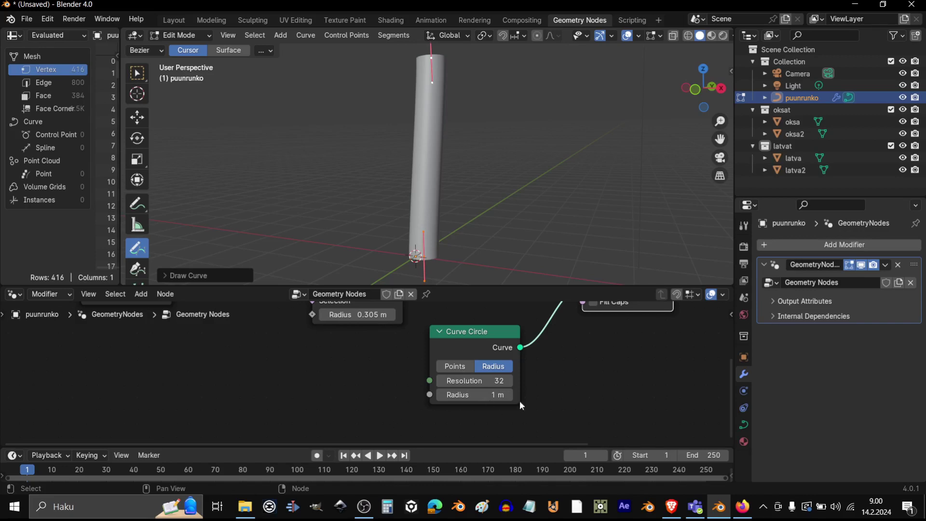
scroll(552, 386, up, 2)
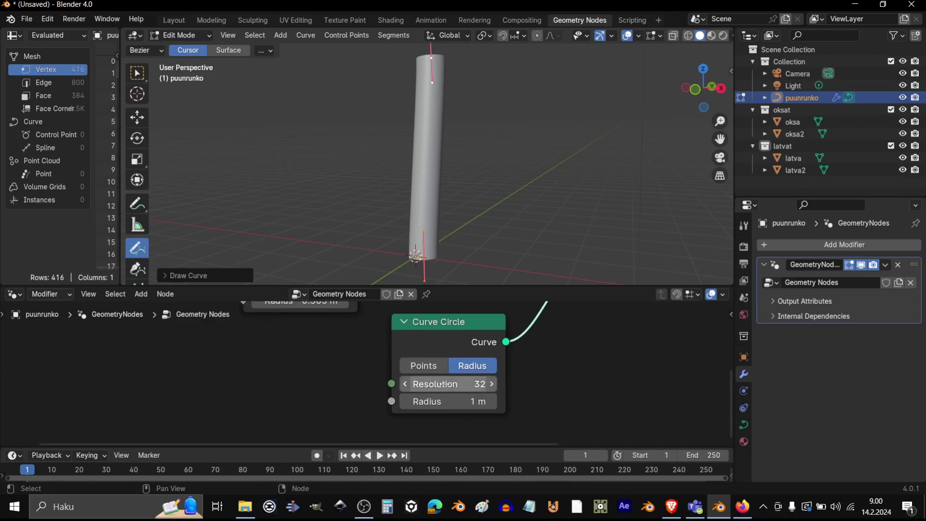
- Set the Curve Circle resolution to 12 and its radius to 0.5 m
click(444, 383)
text(12)
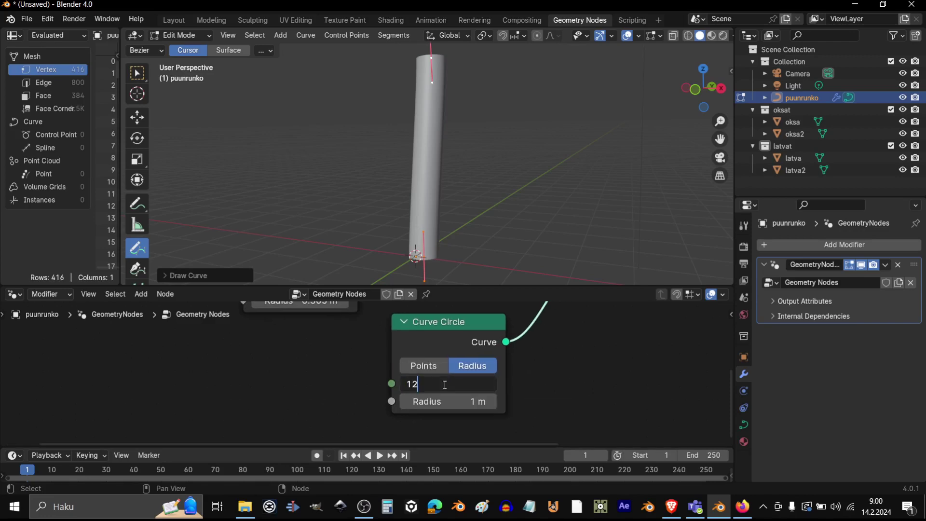
key(Return)
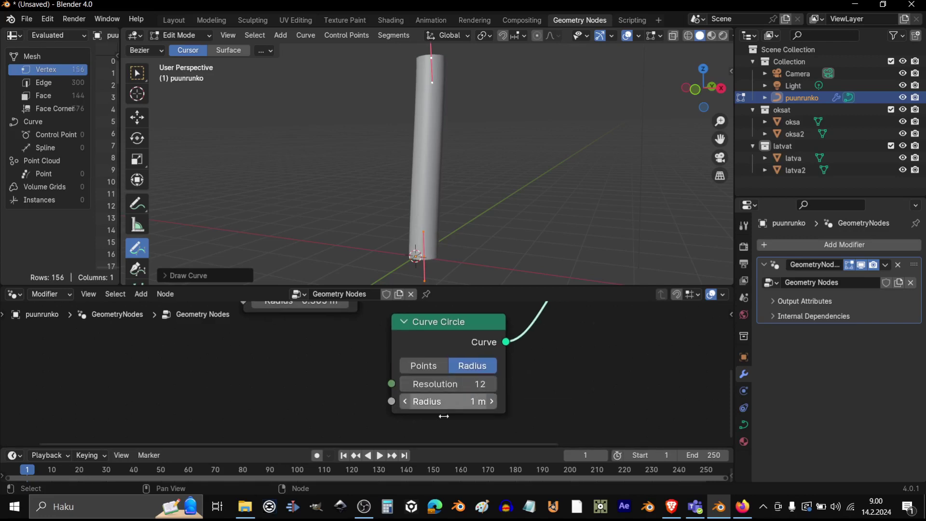
click(405, 401)
click(405, 402)
click(405, 401)
click(404, 401)
click(405, 402)
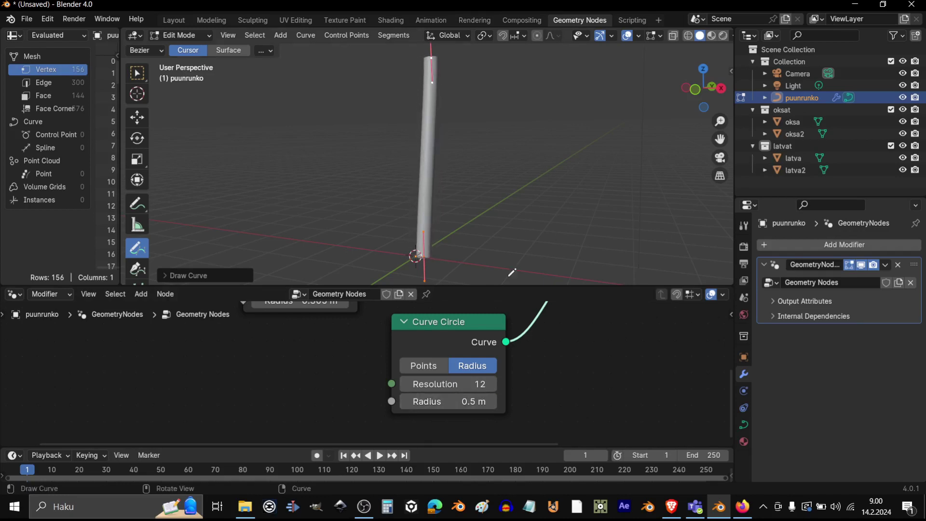
- Rearrange the node tree view and orbit around the thinner trunk
scroll(549, 376, down, 2)
scroll(547, 372, down, 2)
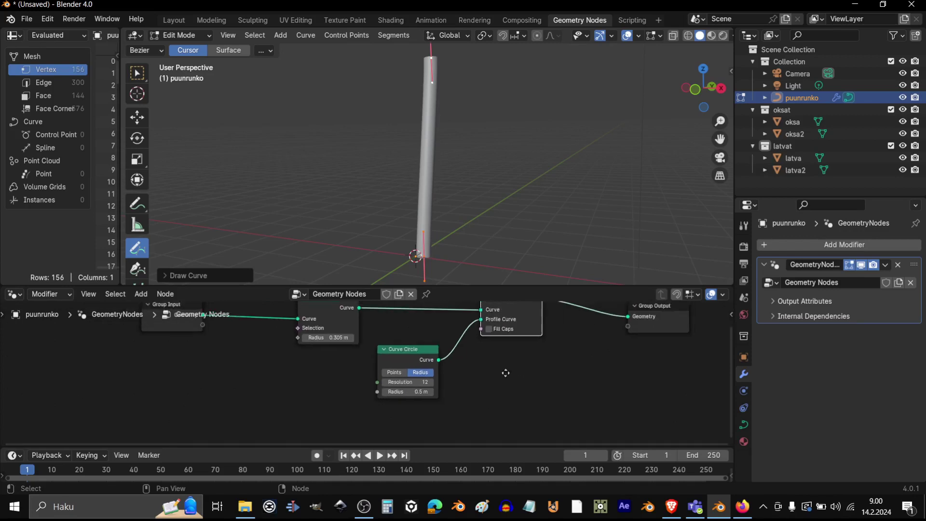
middle_drag(502, 372, 468, 405)
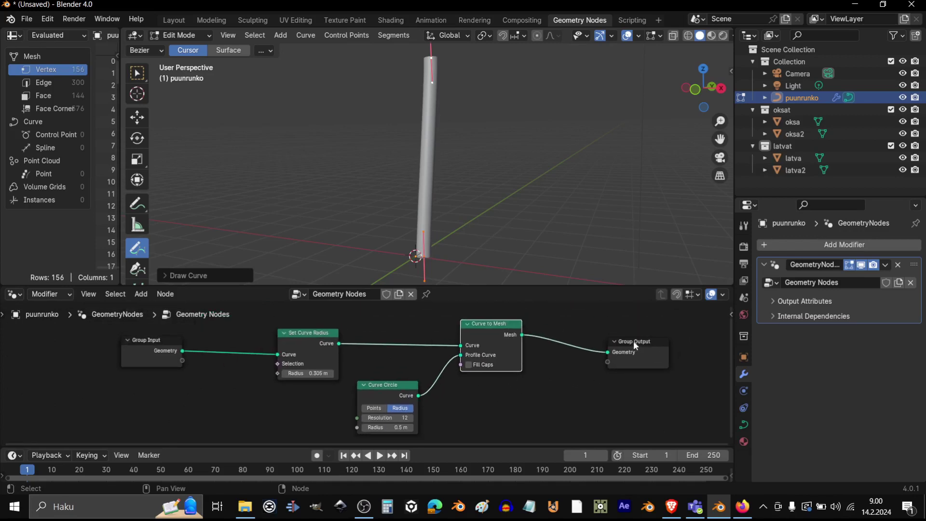
middle_drag(548, 389, 649, 408)
drag(289, 345, 242, 348)
middle_drag(459, 177, 505, 200)
middle_drag(363, 354, 395, 391)
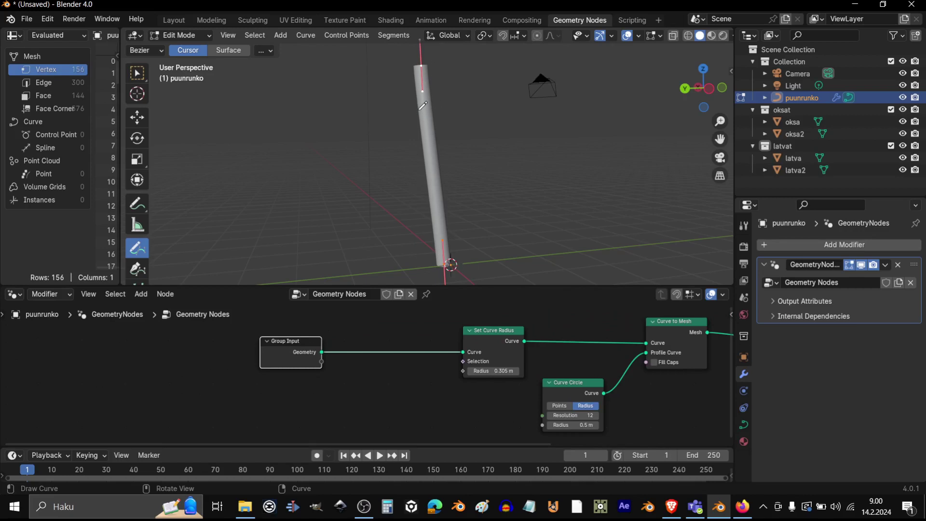
mouse_move(471, 220)
middle_down()
mouse_move(459, 206)
mouse_move(475, 219)
middle_up()
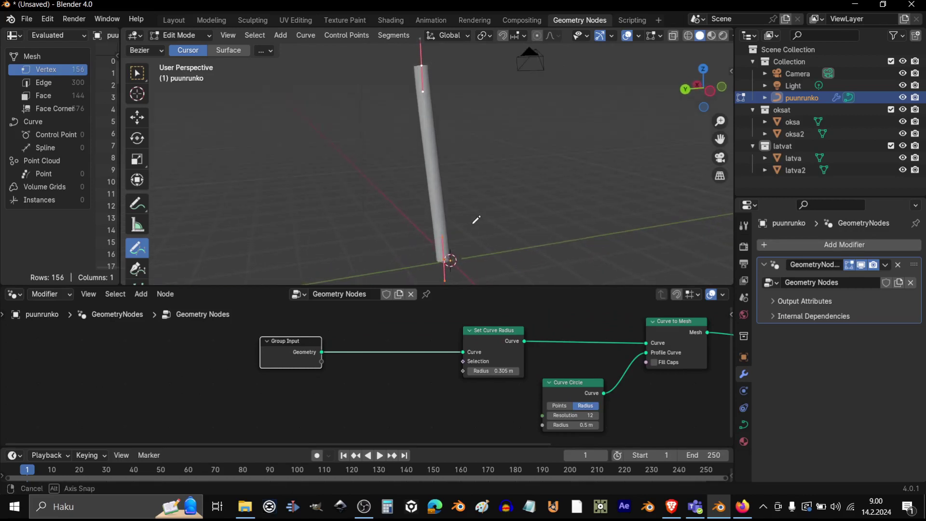
- Add a Spline Parameter node below the Group Input node
click(140, 295)
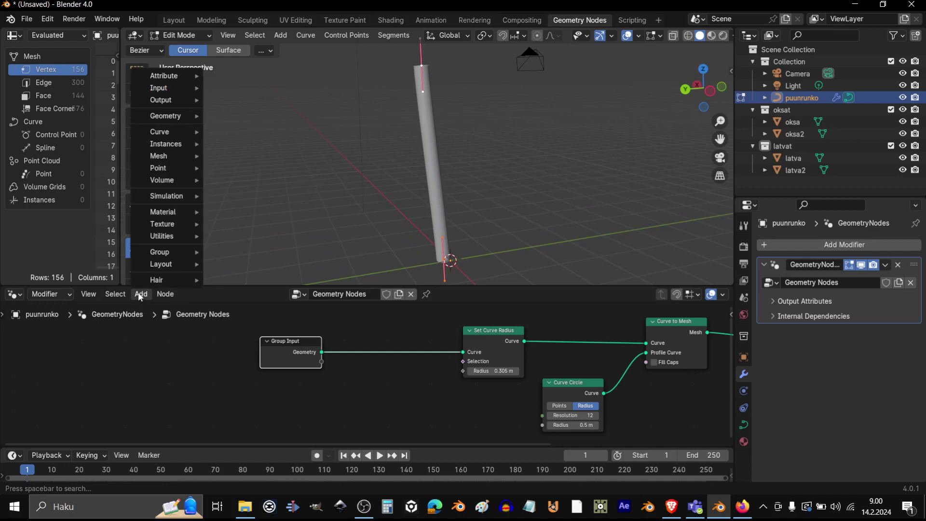
mouse_move(160, 132)
mouse_move(244, 131)
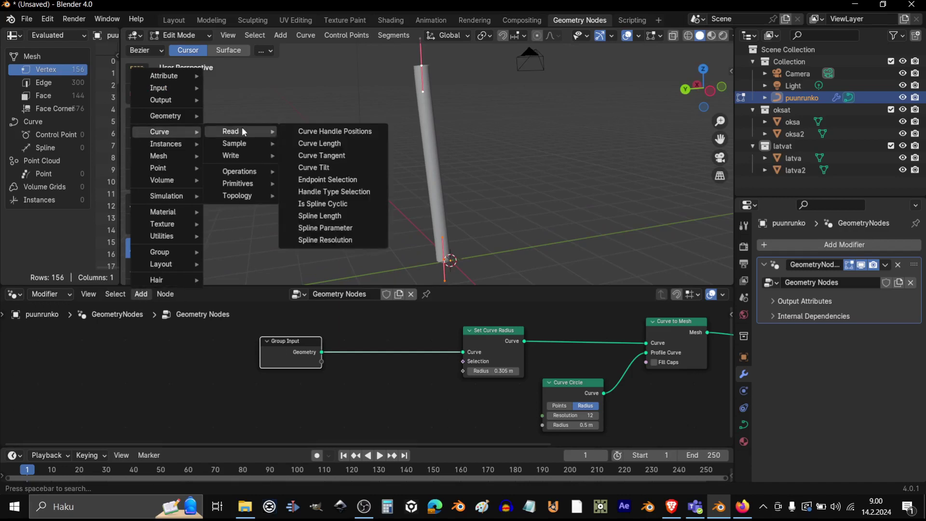
click(337, 228)
click(338, 393)
middle_drag(393, 404, 370, 378)
drag(314, 368, 289, 381)
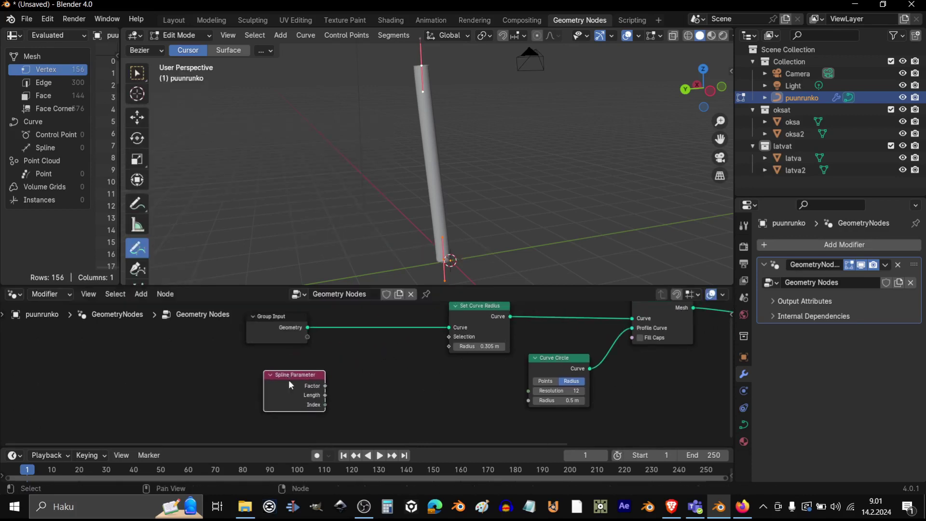
- Add a Color Ramp node to the trunk's node tree
click(142, 293)
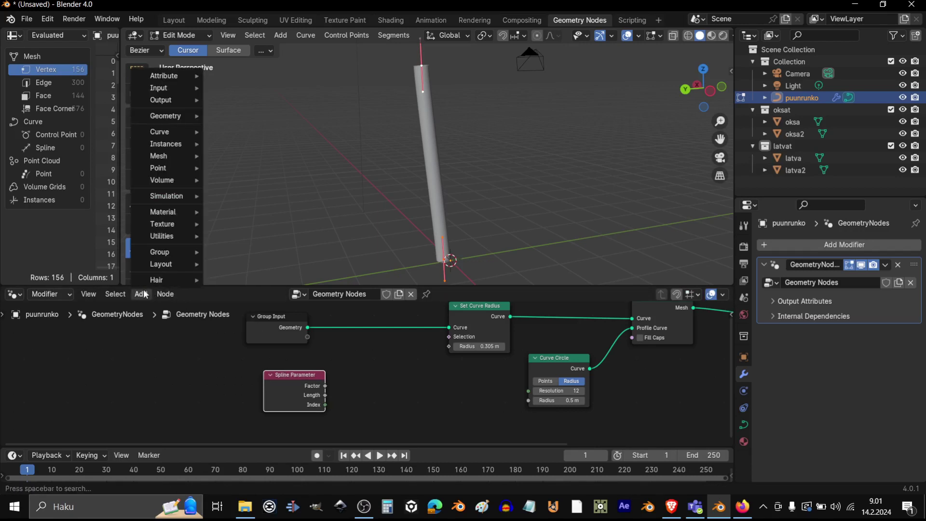
mouse_move(163, 235)
mouse_move(260, 233)
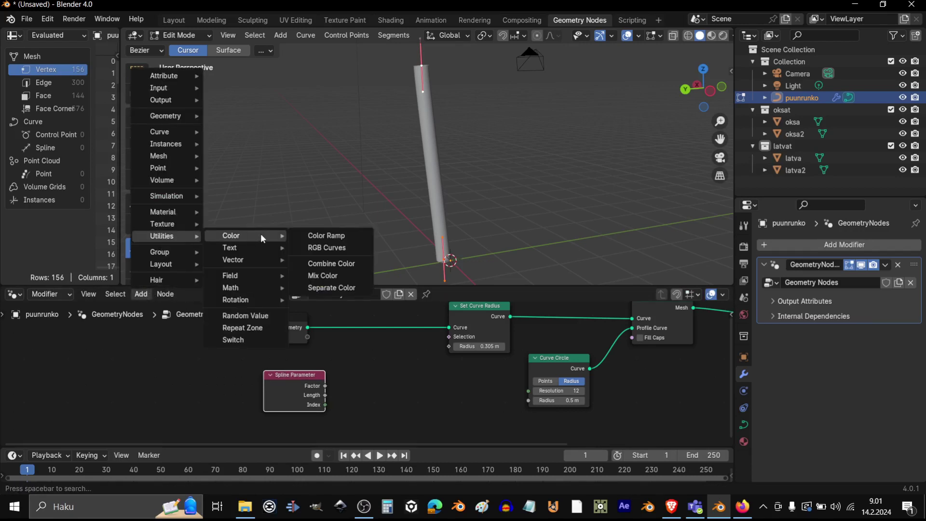
click(324, 232)
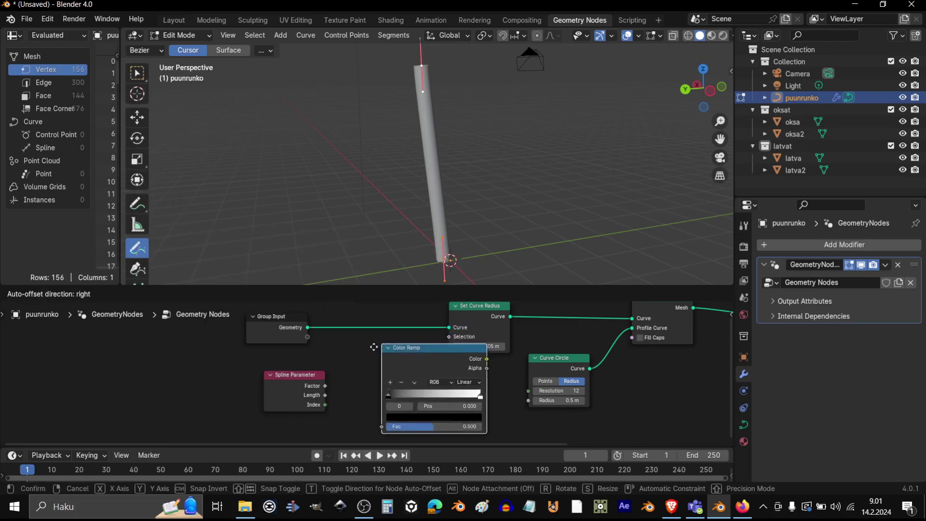
click(313, 334)
drag(296, 355, 362, 413)
- Arrange the Color Ramp and Spline Parameter nodes to the left of Set Curve Radius
scroll(308, 376, up, 2)
middle_drag(519, 405, 469, 415)
drag(380, 381, 344, 374)
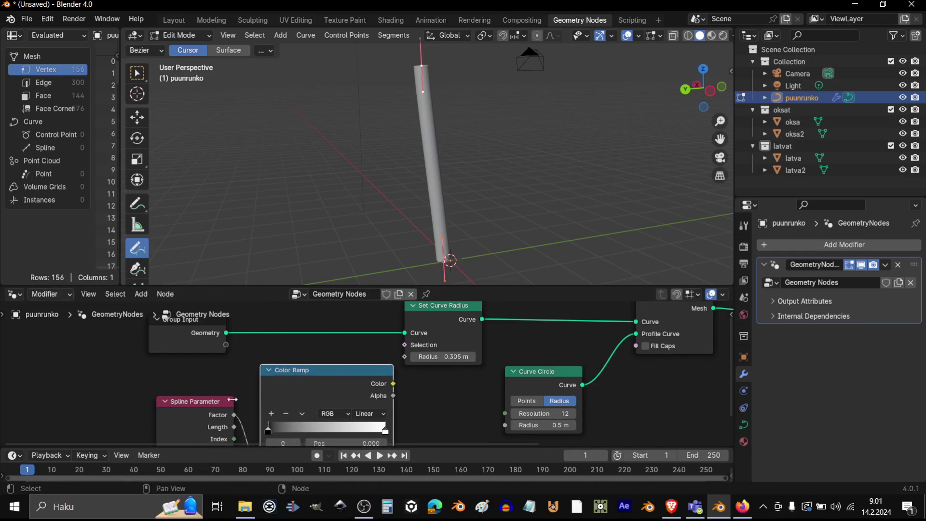
drag(217, 404, 182, 404)
drag(322, 385, 295, 384)
middle_drag(395, 395, 414, 404)
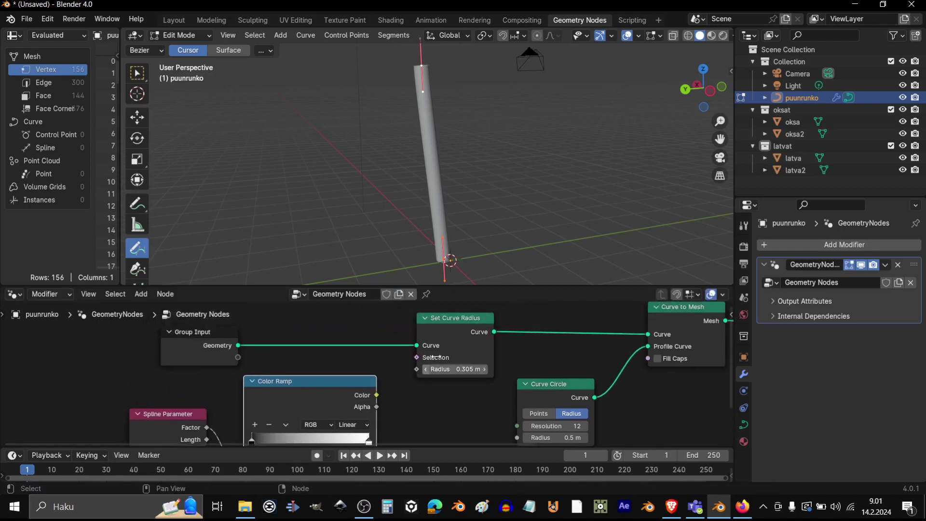
- Link the Color Ramp's Color output to the Set Curve Radius Radius input
drag(376, 395, 417, 369)
middle_drag(424, 424, 480, 398)
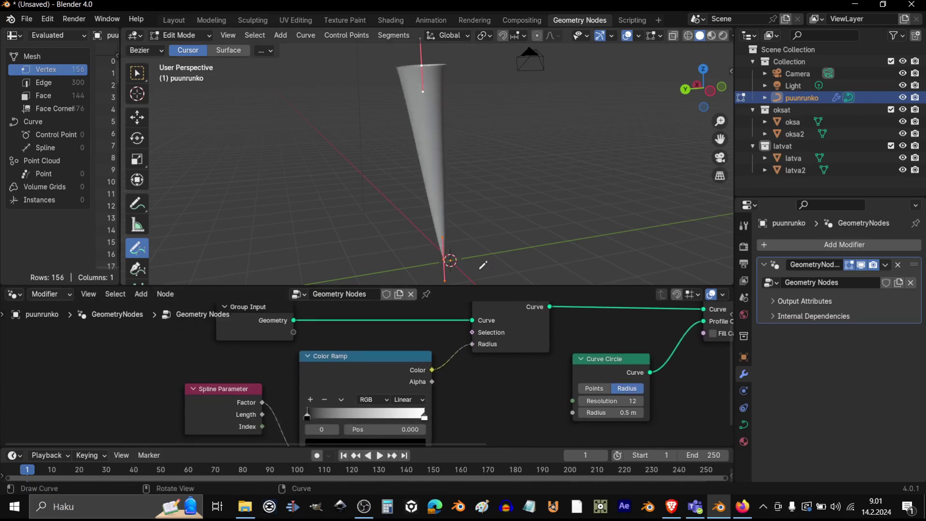
middle_drag(492, 182, 498, 208)
middle_drag(479, 394, 556, 376)
scroll(501, 338, down, 1)
scroll(564, 346, up, 3)
scroll(566, 349, down, 1)
- Flip the Color Ramp and slide its dark stop toward the middle
click(364, 385)
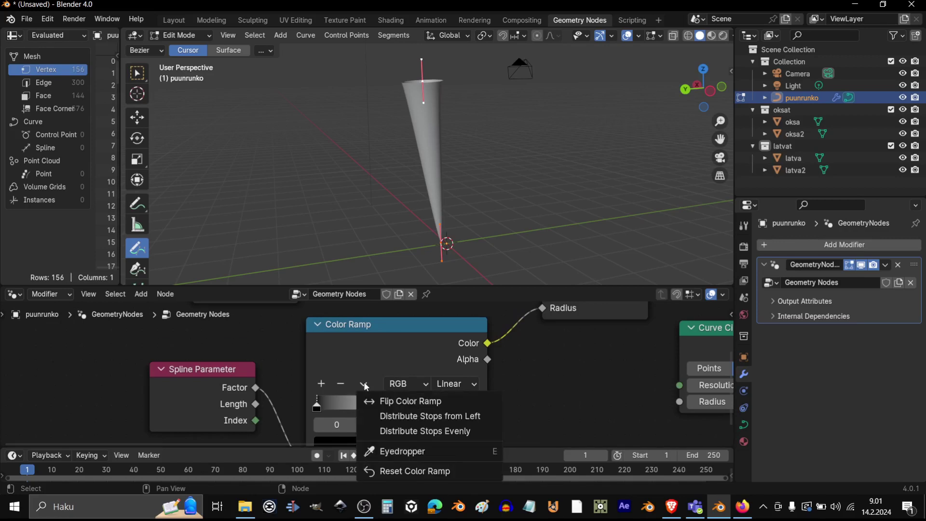
click(389, 402)
middle_drag(516, 406, 546, 359)
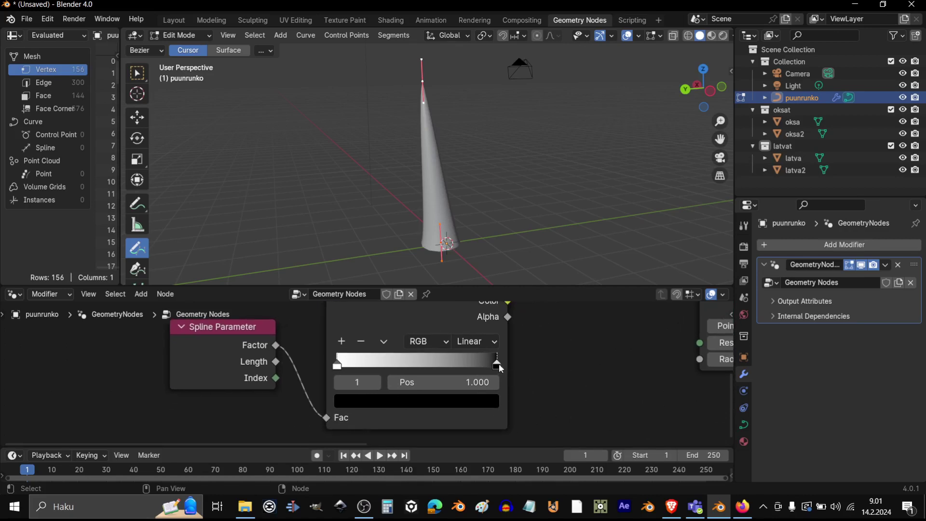
drag(485, 369, 509, 373)
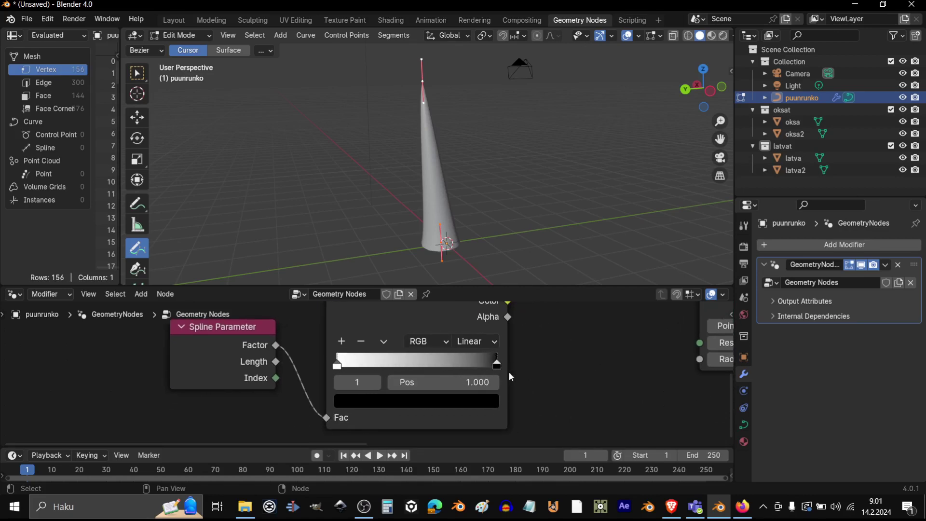
- Lighten the dark stop to grey and set the other stop's value to about 0.325
click(425, 399)
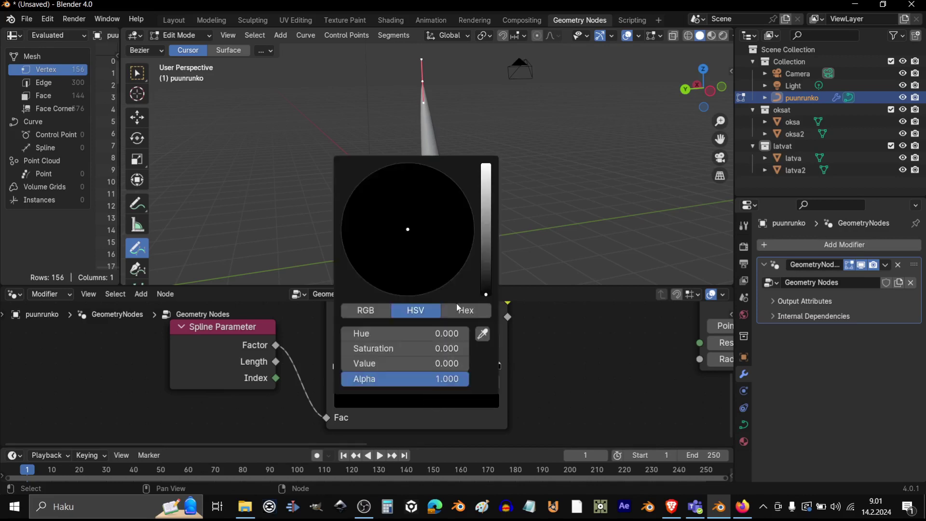
drag(491, 255, 488, 189)
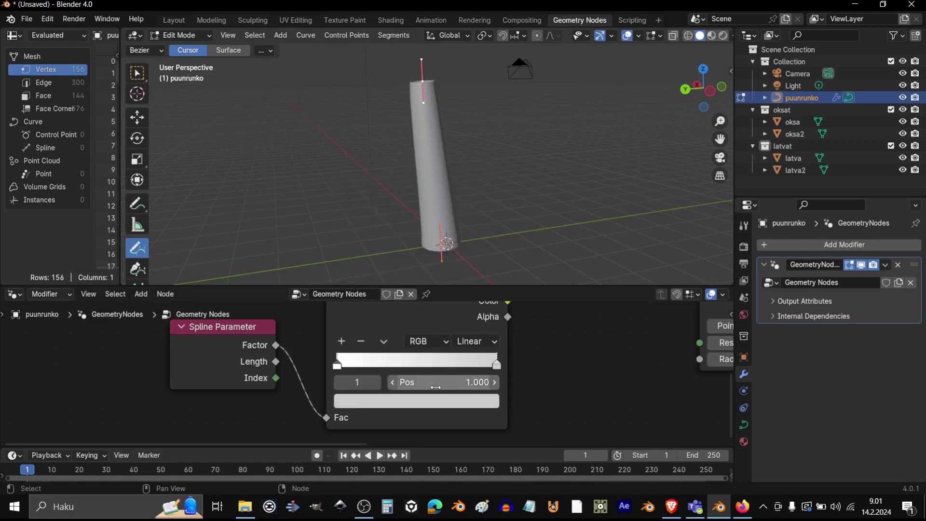
middle_drag(553, 170, 470, 207)
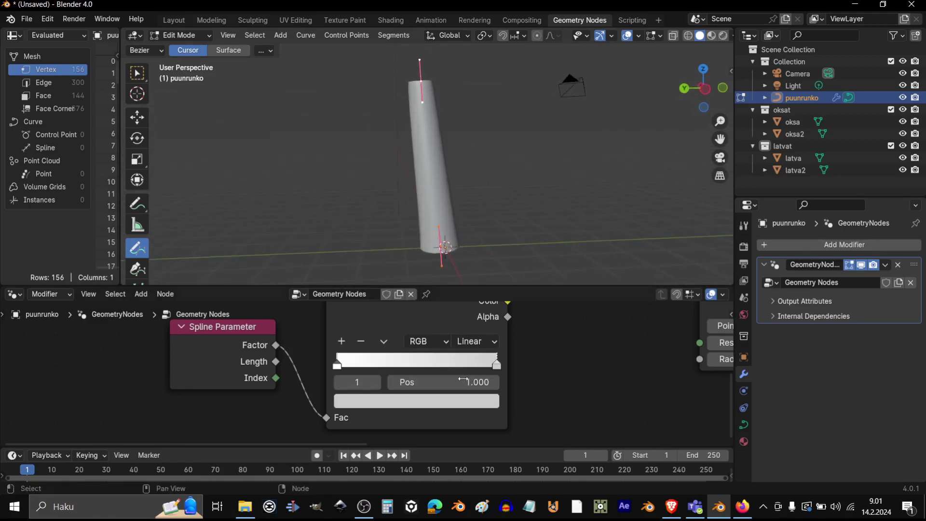
click(443, 404)
drag(485, 196, 486, 216)
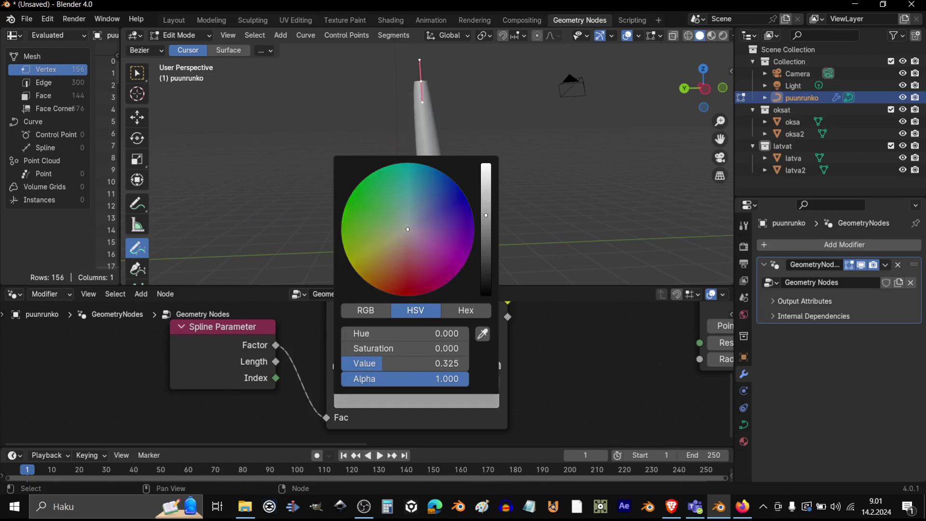
middle_drag(438, 198, 487, 221)
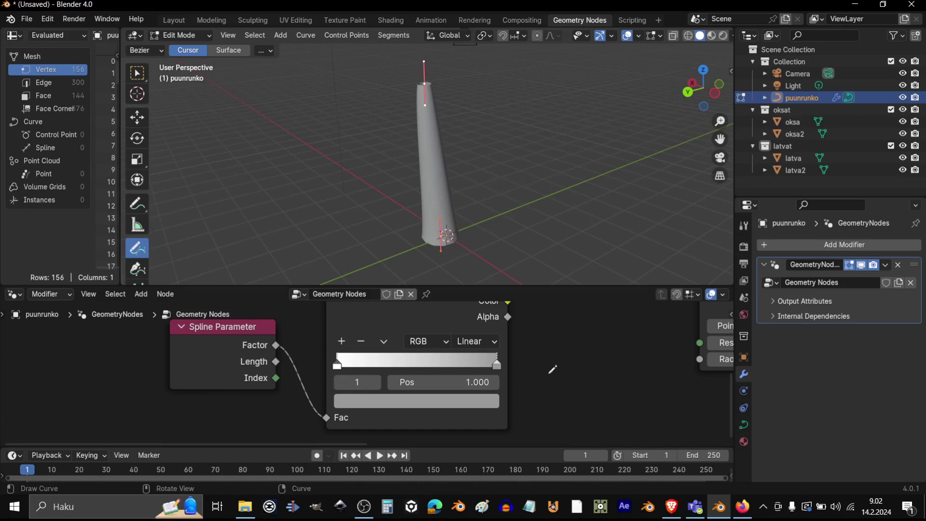
scroll(545, 351, down, 4)
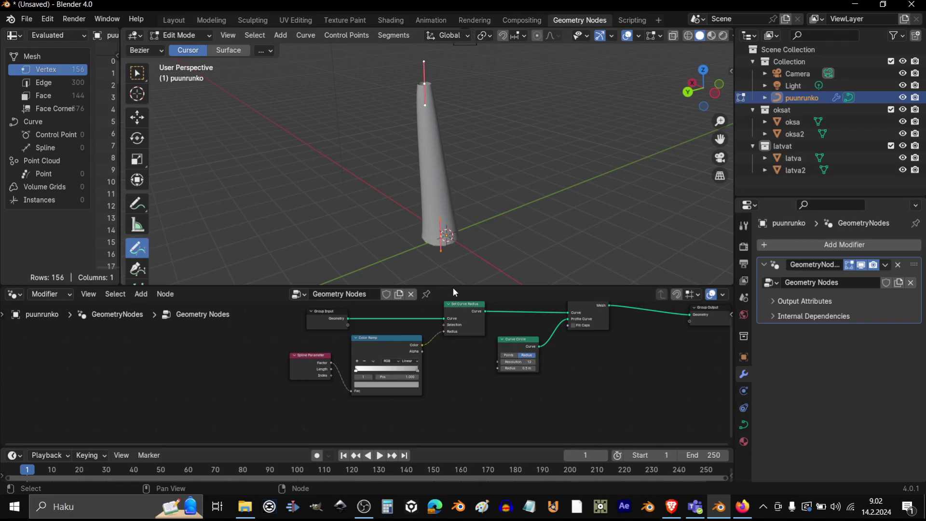
- Make the node editor taller and move the Group Input node further left
drag(453, 287, 455, 212)
middle_drag(478, 366, 412, 394)
scroll(525, 329, up, 3)
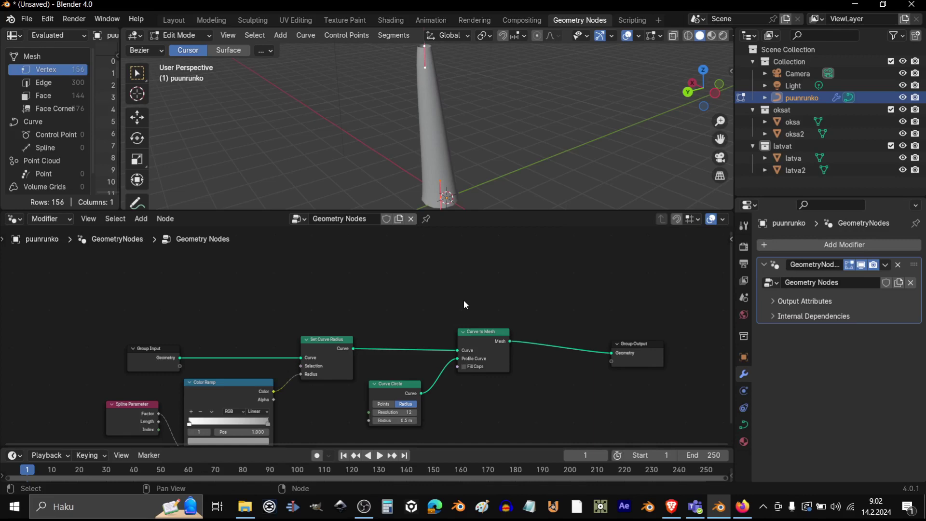
scroll(225, 314, down, 2)
middle_drag(194, 350, 293, 373)
drag(290, 373, 124, 376)
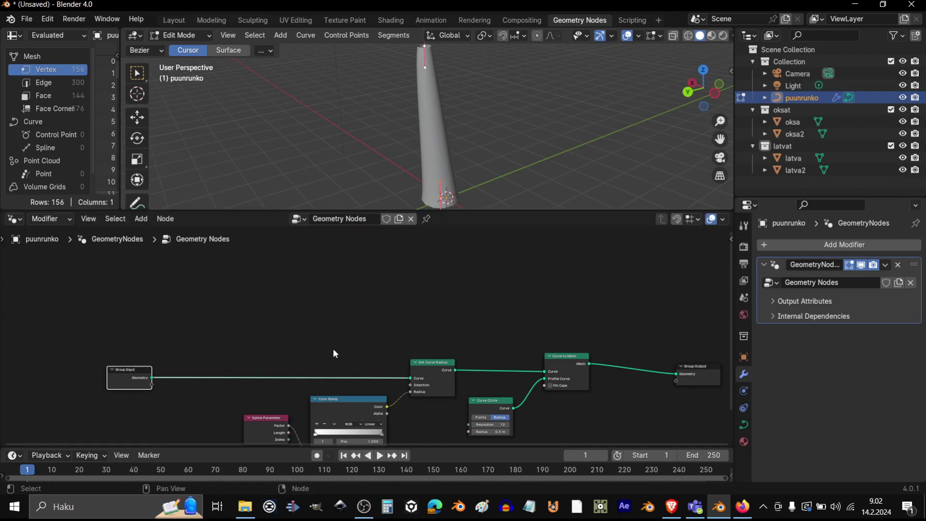
- Drag the oksat collection from the Outliner to add a Collection Info node
click(795, 105)
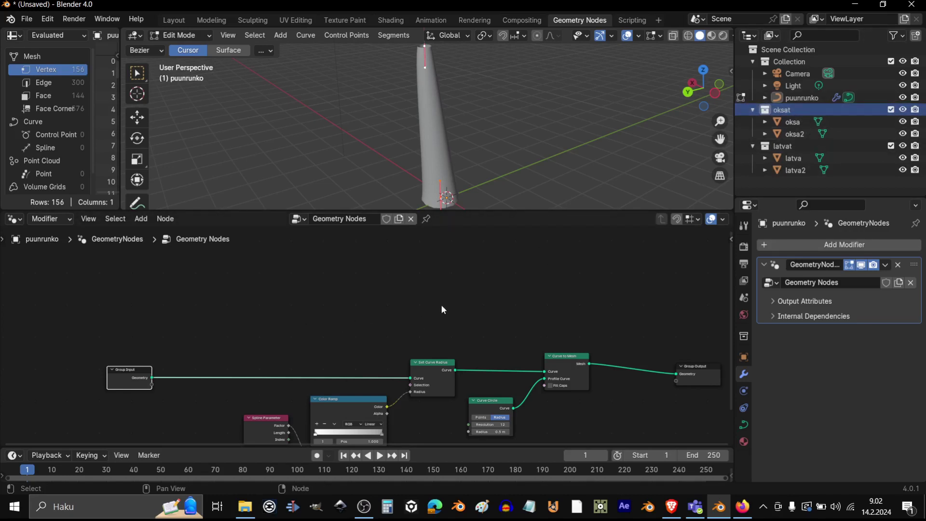
middle_drag(356, 284, 311, 302)
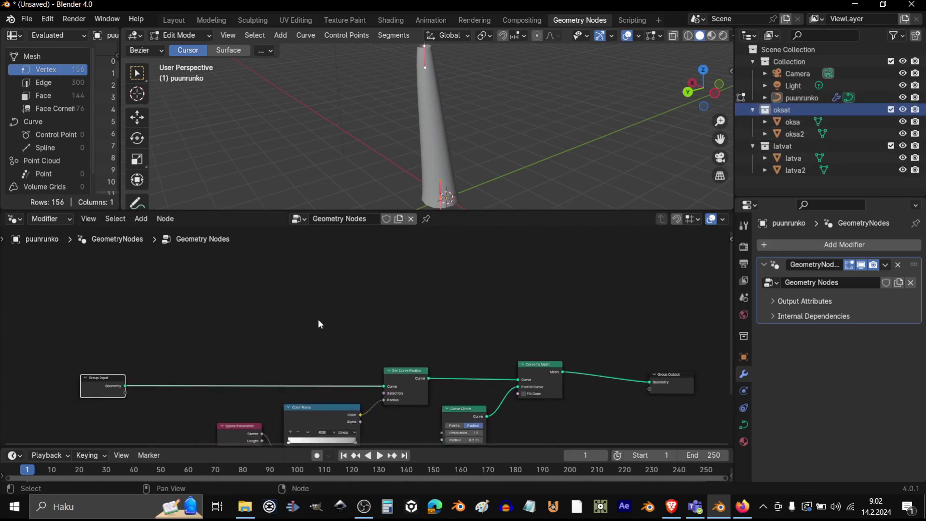
drag(782, 111, 789, 109)
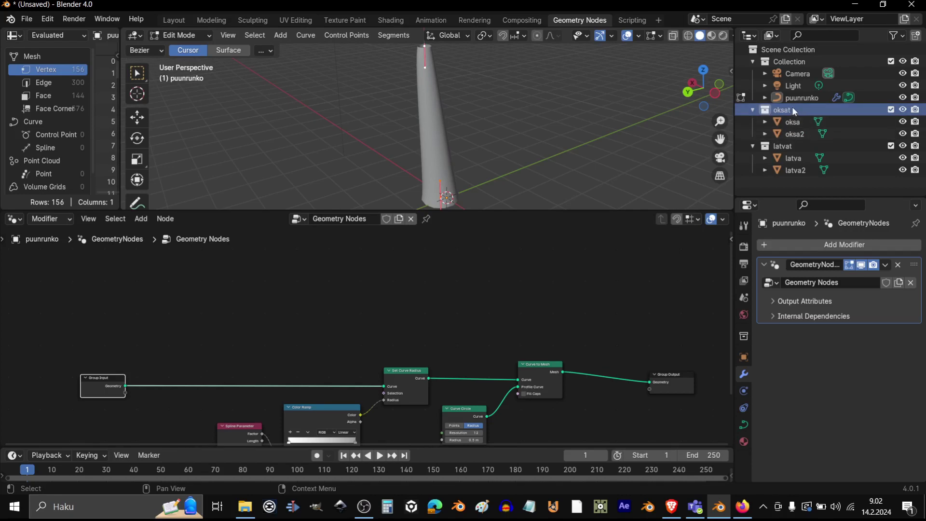
drag(788, 106, 285, 320)
scroll(333, 322, up, 1)
scroll(333, 322, up, 1)
middle_drag(334, 322, 424, 302)
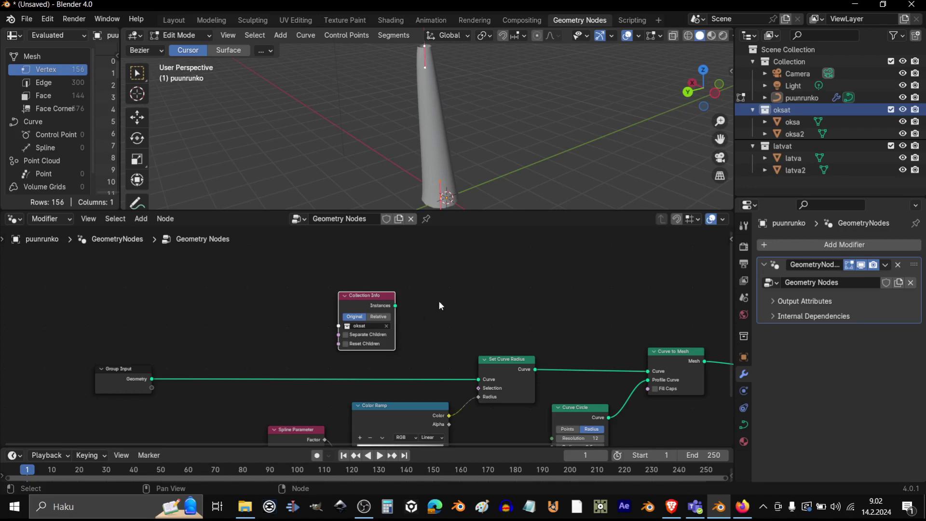
- Turn on Separate Children and Reset Children in the oksat Collection Info node
scroll(438, 300, up, 1)
click(365, 326)
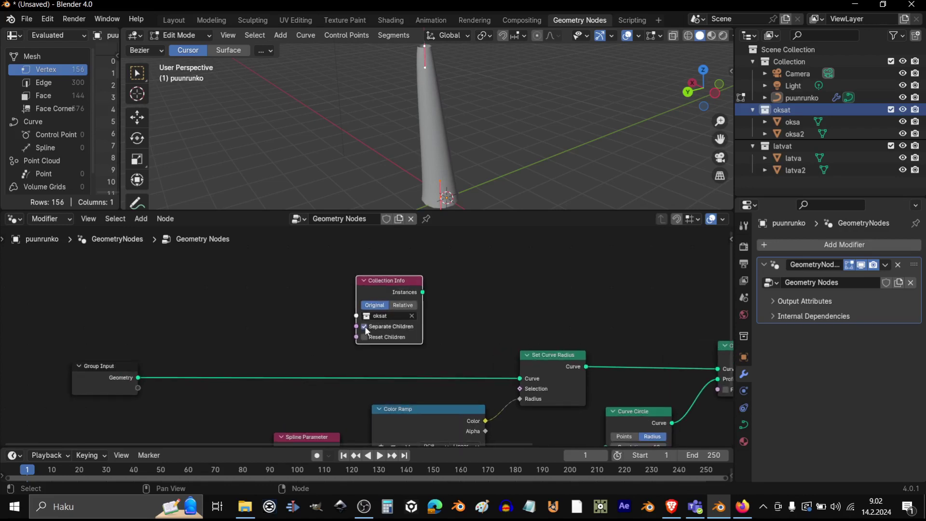
click(362, 337)
- Move the Collection Info node up so it sits above the node chain
middle_drag(469, 315, 475, 376)
scroll(523, 293, down, 3)
drag(401, 356, 403, 274)
scroll(522, 328, down, 9)
mouse_move(445, 336)
middle_down()
mouse_move(442, 296)
mouse_move(438, 320)
middle_up()
drag(374, 285, 374, 268)
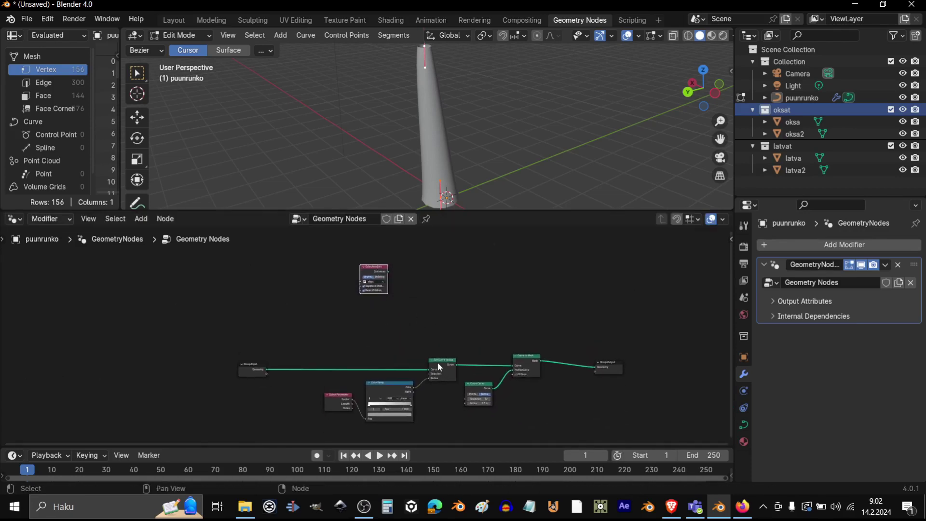
middle_drag(414, 323, 365, 330)
scroll(439, 314, up, 3)
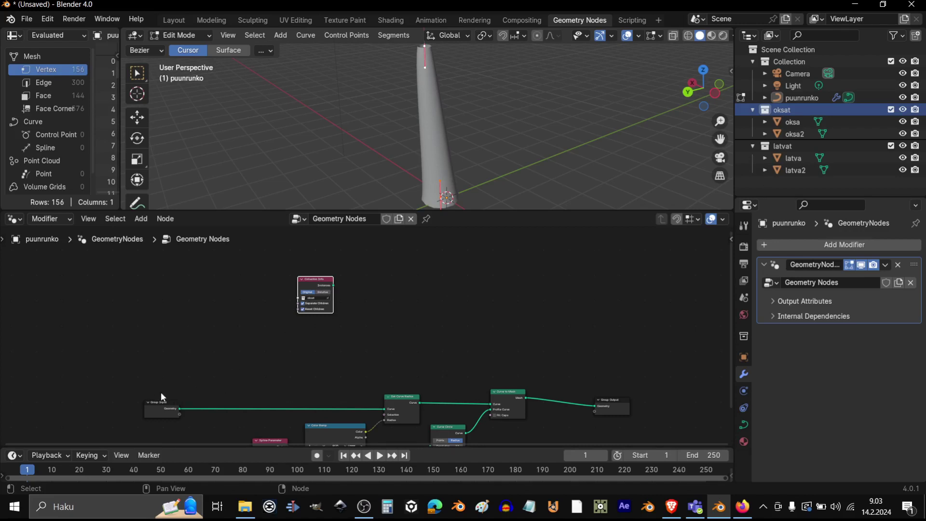
- Spread the Group Input node to the left and Group Output to the right
drag(165, 406, 168, 394)
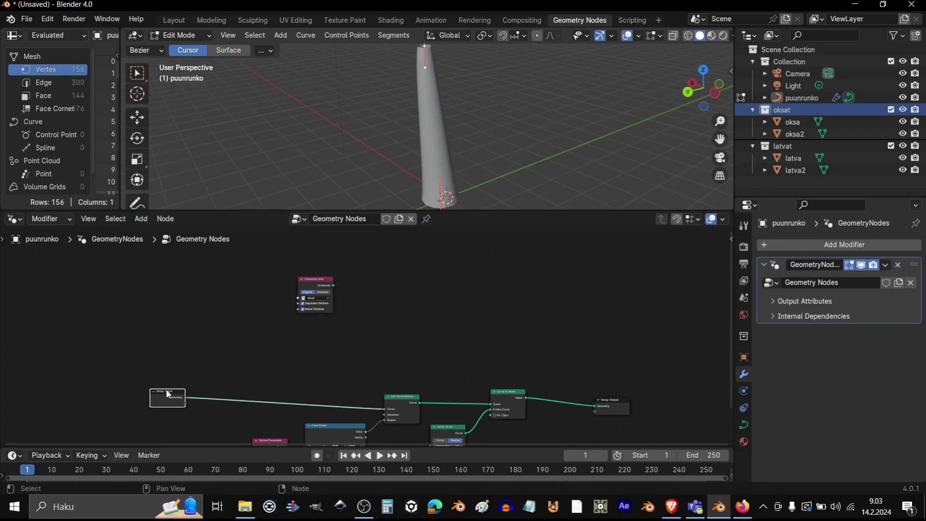
drag(611, 403, 688, 397)
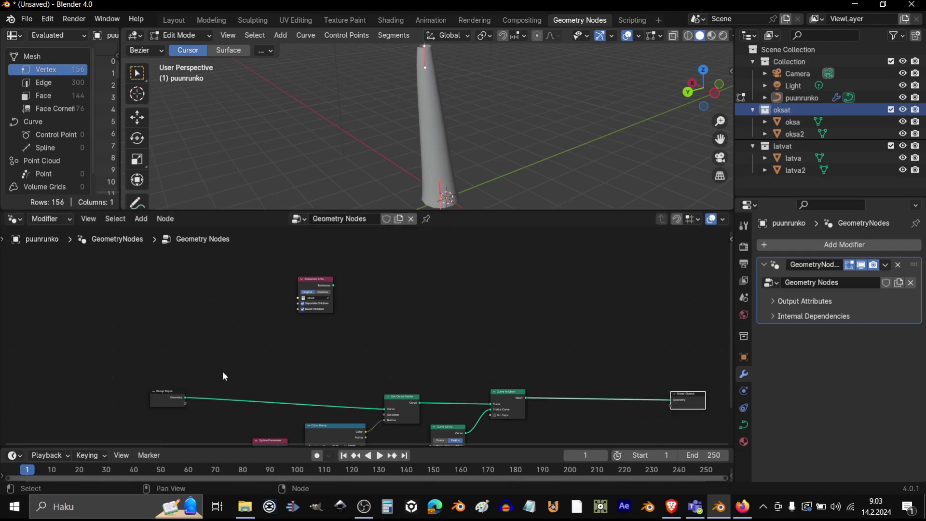
scroll(349, 371, up, 3)
drag(240, 408, 224, 410)
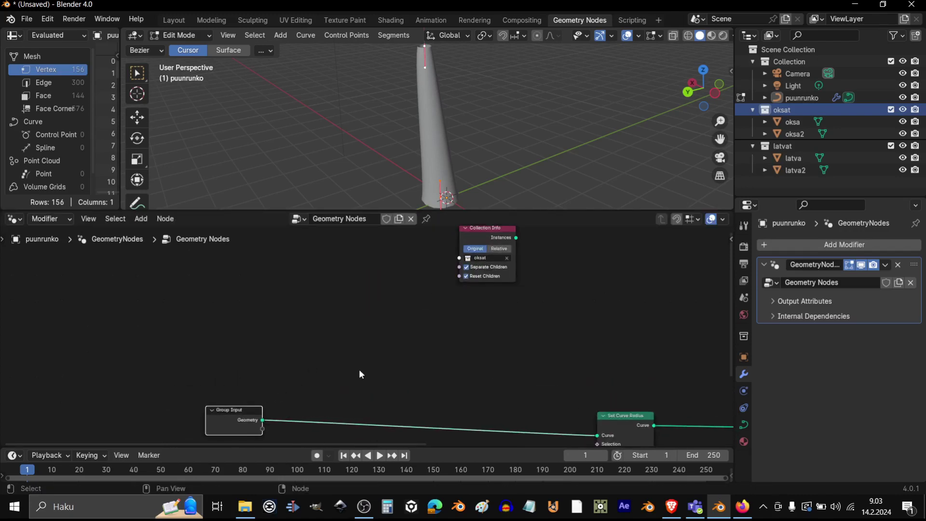
- Add a Resample Curve node and set its mode to Length (0.1 m)
click(140, 219)
mouse_move(168, 288)
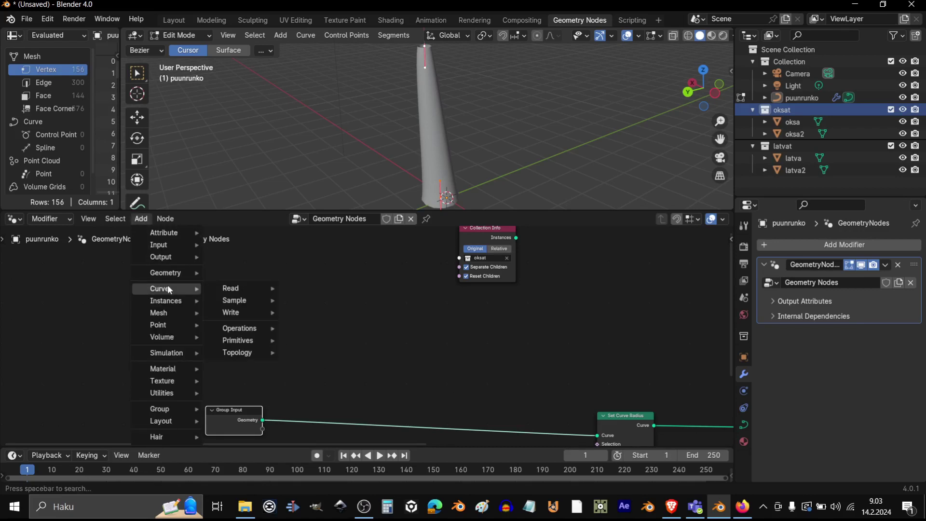
mouse_move(243, 293)
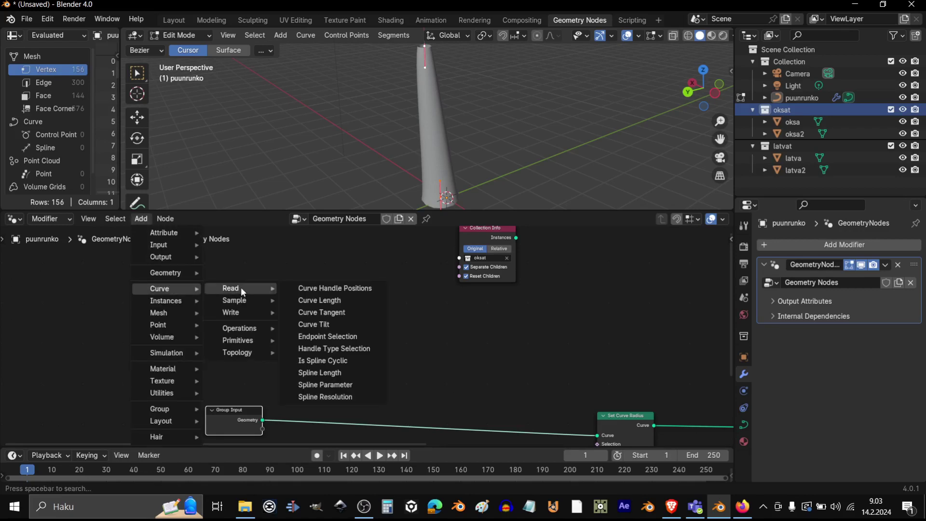
mouse_move(242, 332)
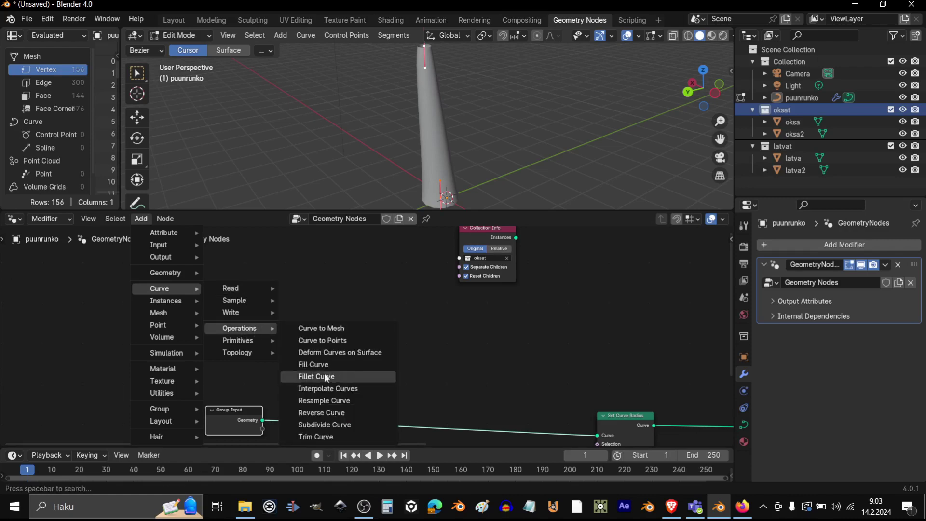
click(339, 401)
click(339, 279)
scroll(363, 313, up, 4)
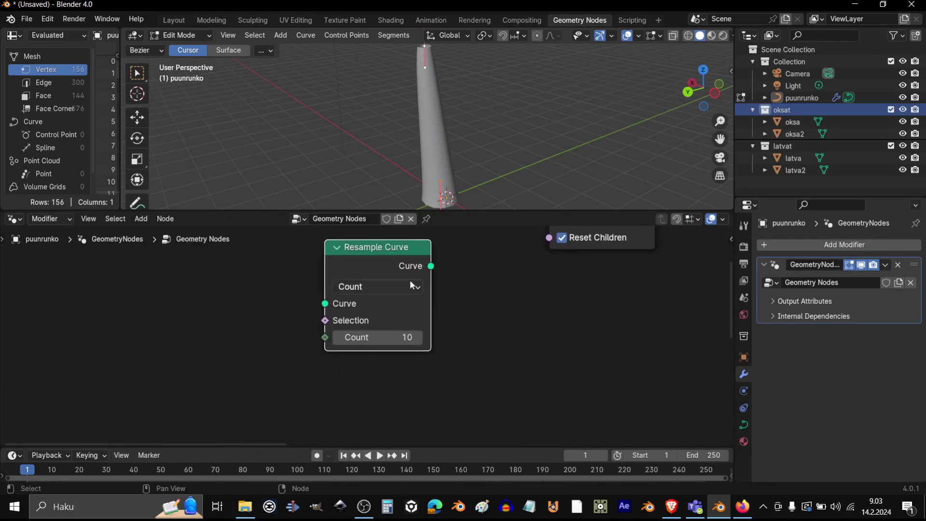
click(412, 285)
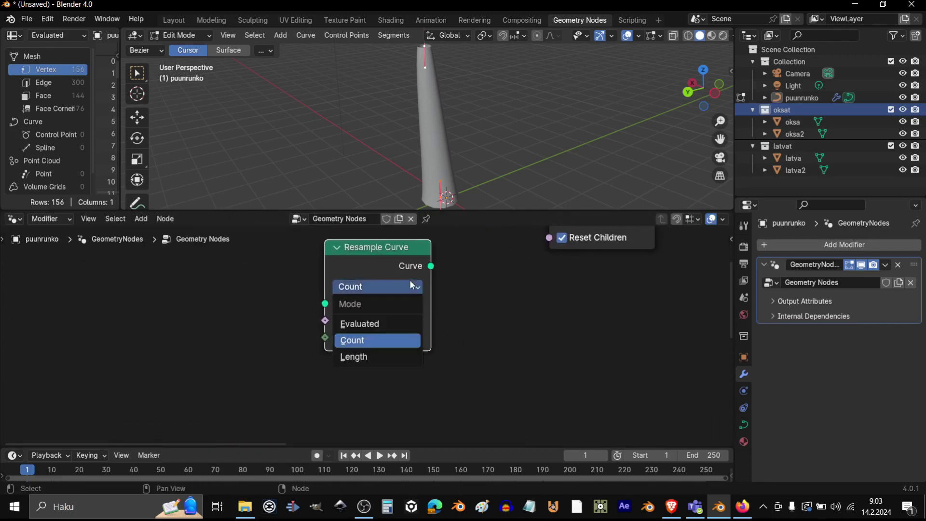
click(372, 357)
- Link the Group Input geometry into the Resample Curve's Curve socket
scroll(312, 366, down, 1)
scroll(318, 364, down, 2)
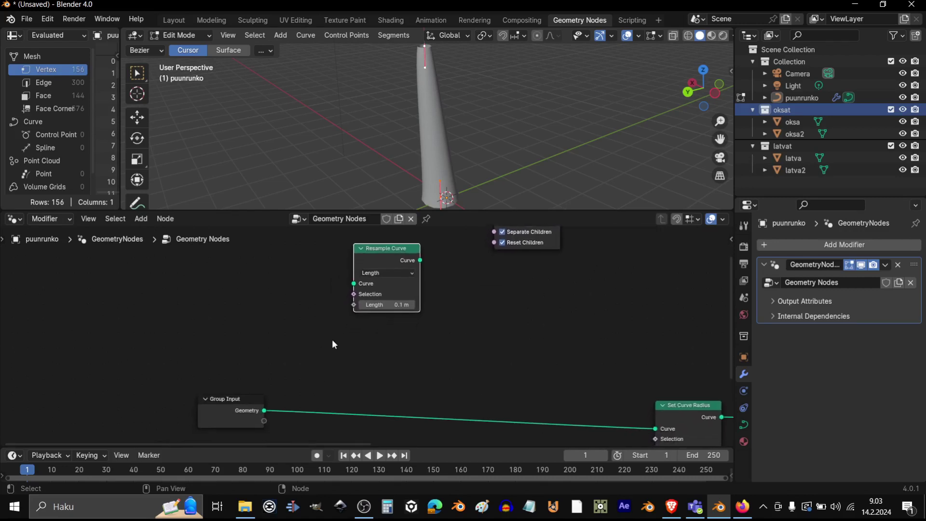
drag(267, 413, 354, 284)
middle_drag(473, 345, 383, 368)
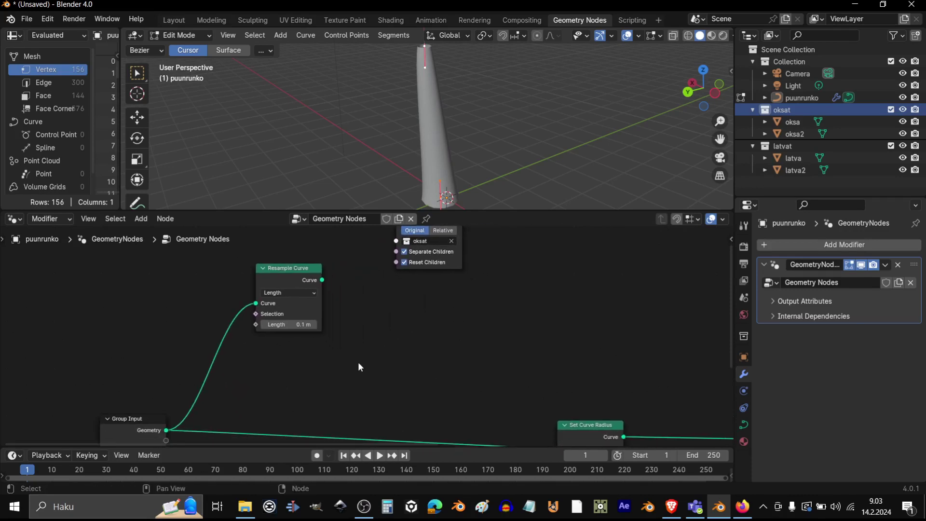
middle_drag(378, 334, 387, 351)
scroll(370, 354, down, 1)
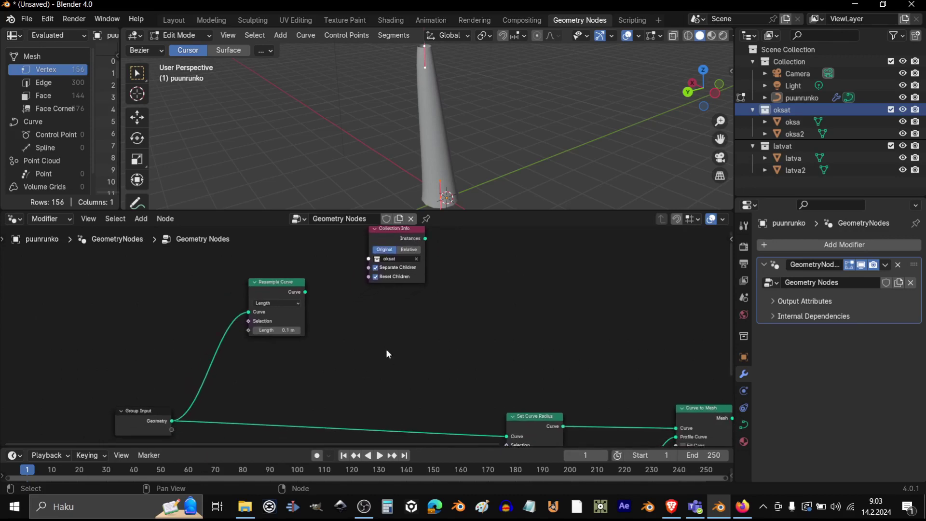
scroll(391, 340, down, 1)
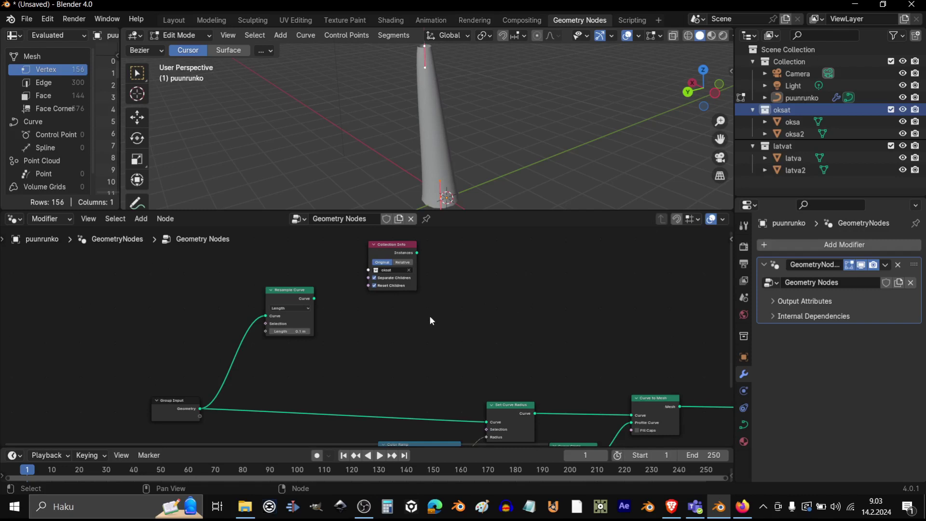
middle_drag(432, 320, 387, 327)
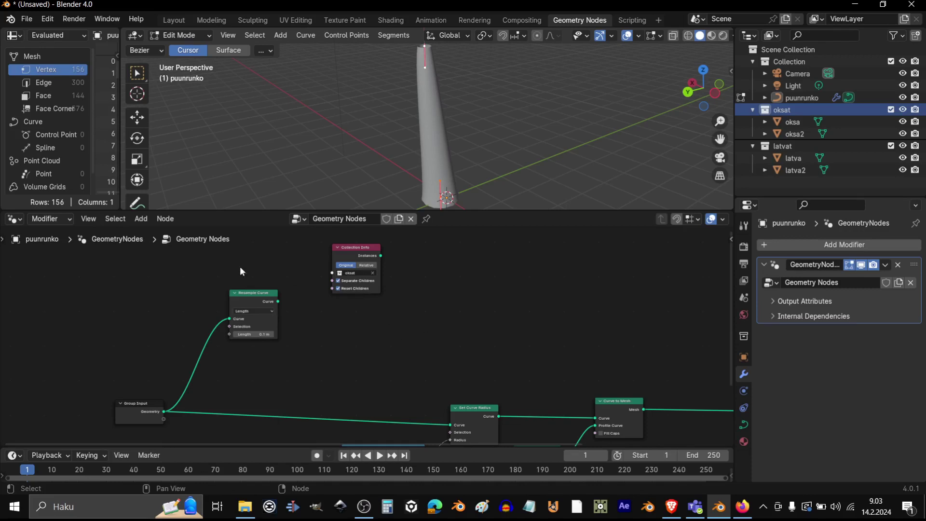
- Add an Instance on Points node fed by the resampled curve as its Points
click(141, 220)
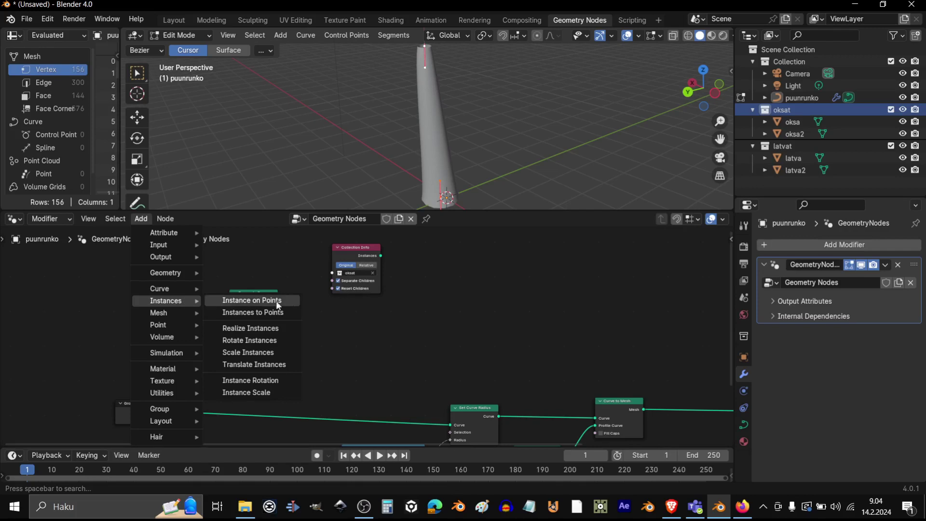
click(263, 303)
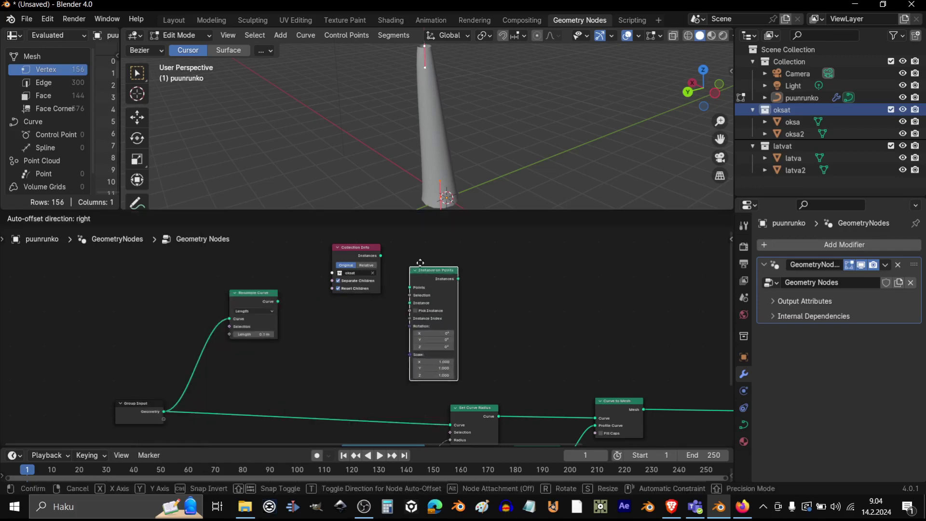
click(439, 291)
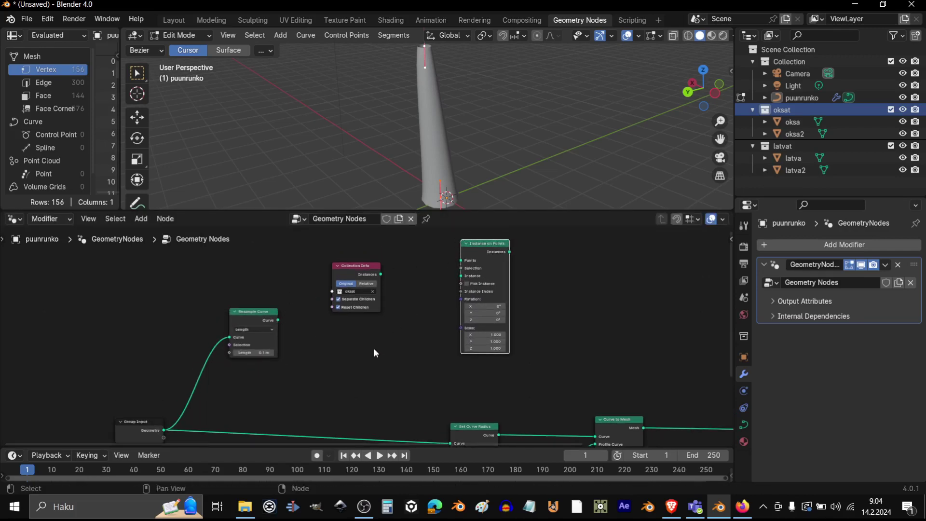
middle_drag(372, 350, 389, 337)
middle_drag(332, 318, 323, 329)
drag(266, 314, 471, 261)
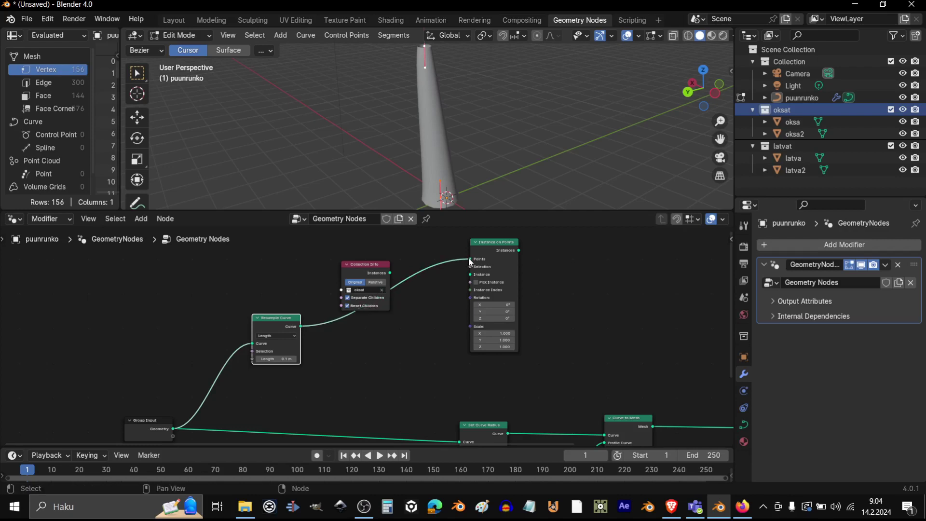
- Connect the oksat Collection Info instances to the Instance input of Instance on Points
drag(369, 276, 366, 351)
drag(288, 324, 292, 295)
click(384, 339)
scroll(410, 307, up, 3)
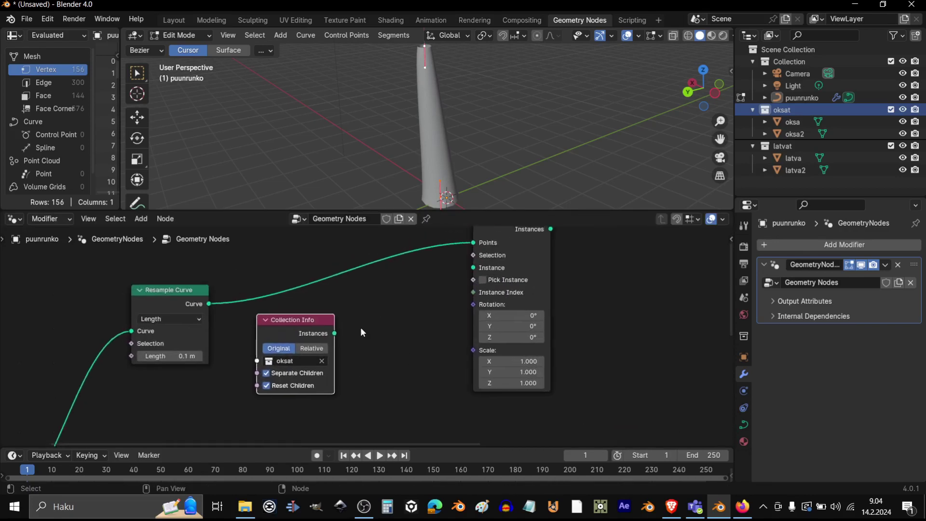
scroll(362, 331, up, 2)
drag(317, 341, 478, 267)
- Move the Group Output node up and left and frame the whole node tree
scroll(427, 337, down, 3)
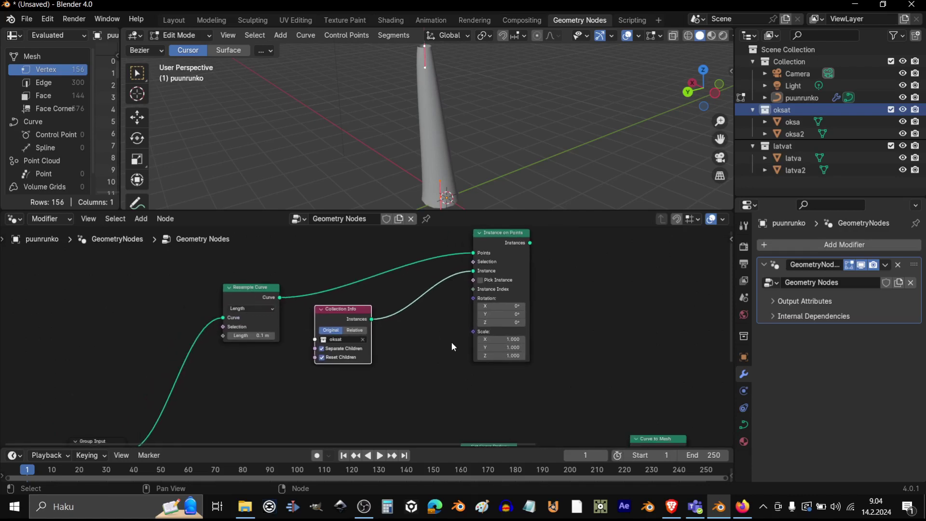
scroll(552, 354, down, 4)
middle_drag(598, 370, 445, 333)
drag(615, 377, 615, 323)
mouse_move(529, 305)
middle_down()
mouse_move(537, 325)
mouse_move(534, 308)
middle_up()
middle_drag(491, 401, 455, 388)
scroll(483, 393, down, 1)
scroll(367, 386, down, 1)
scroll(404, 362, up, 2)
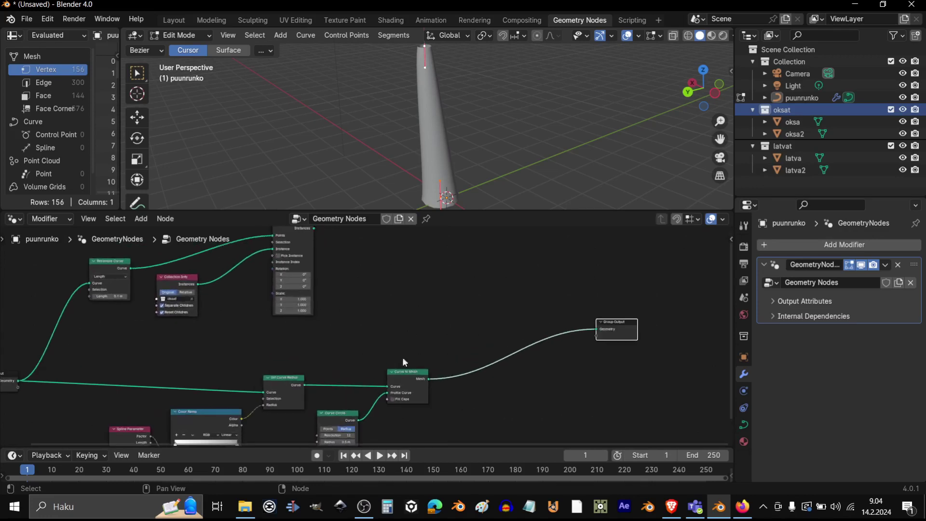
- Insert a Join Geometry node before Group Output and feed the branch instances into it
middle_drag(452, 303, 398, 326)
click(141, 219)
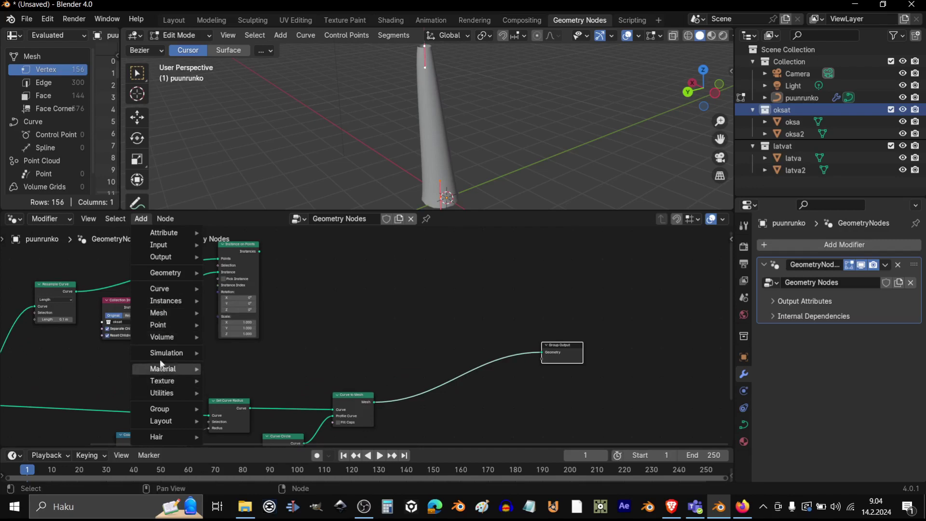
mouse_move(174, 274)
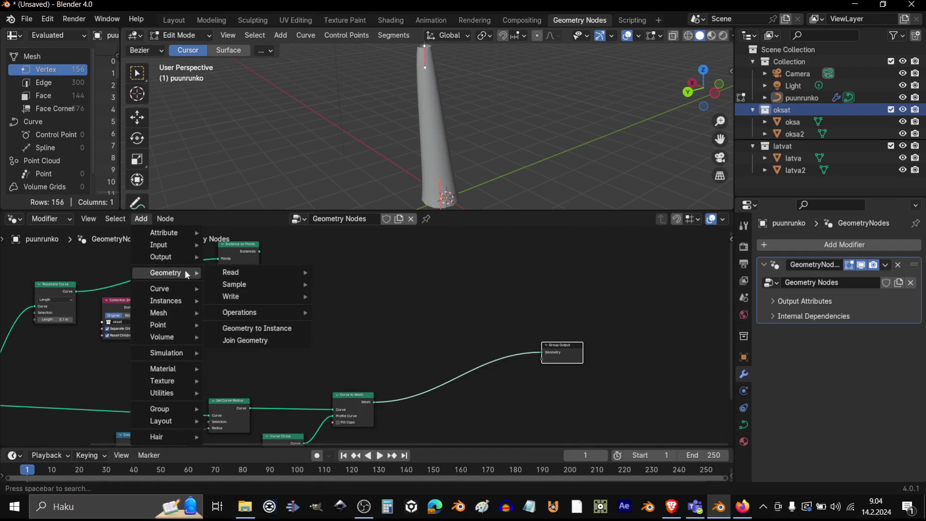
click(256, 339)
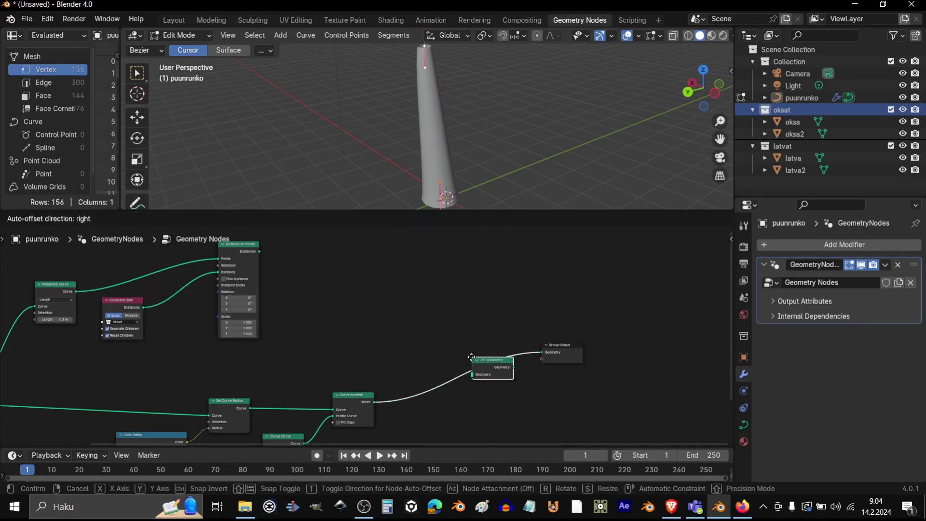
click(471, 357)
drag(260, 250, 473, 374)
middle_drag(500, 120, 467, 124)
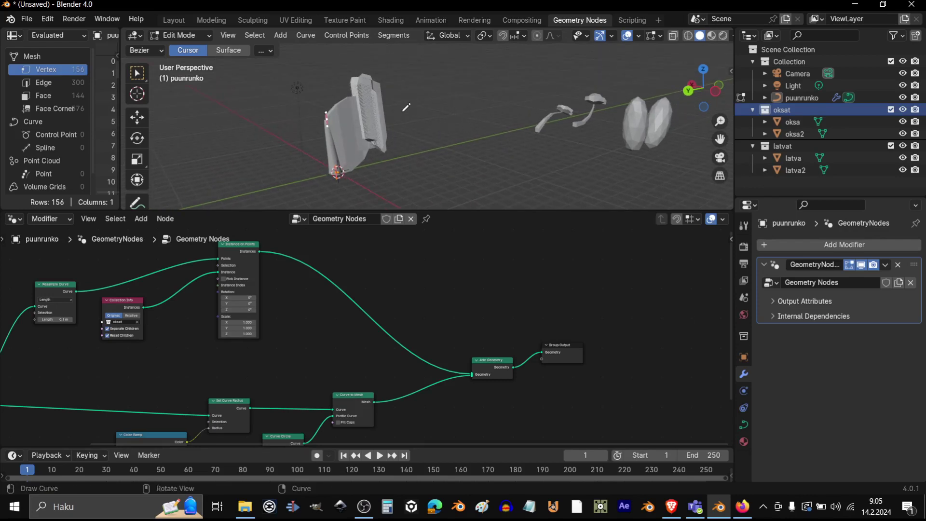
- In Object Mode, shrink oksa and oksa2 to about 0.3, reposition them, and apply scale
click(186, 37)
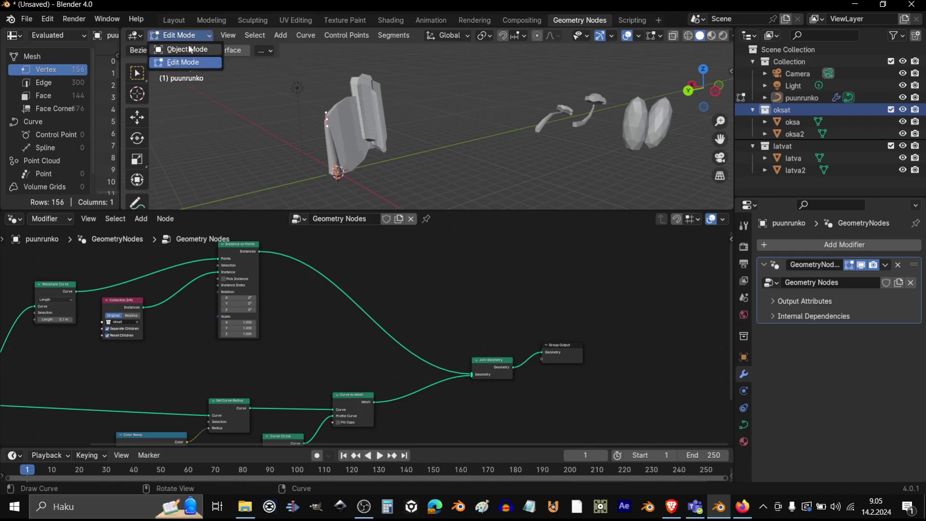
click(187, 49)
click(547, 117)
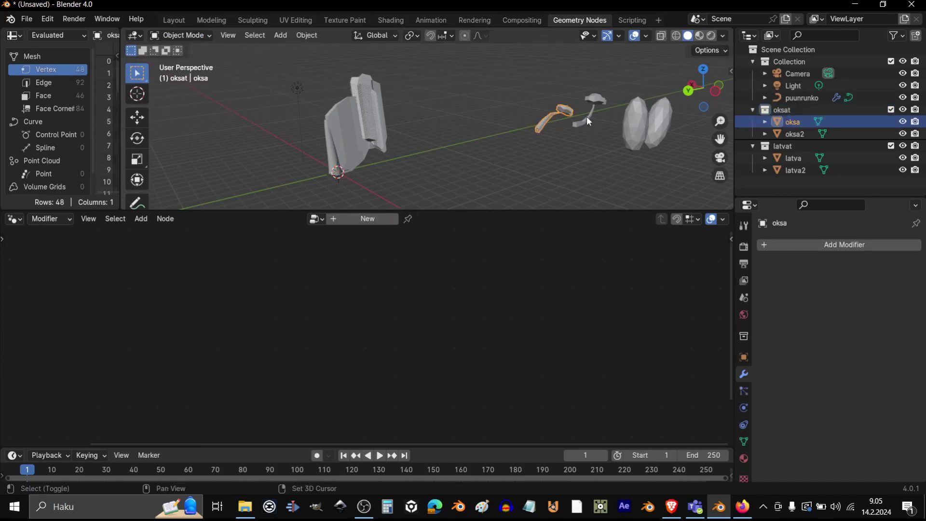
shift+click(587, 117)
key(s)
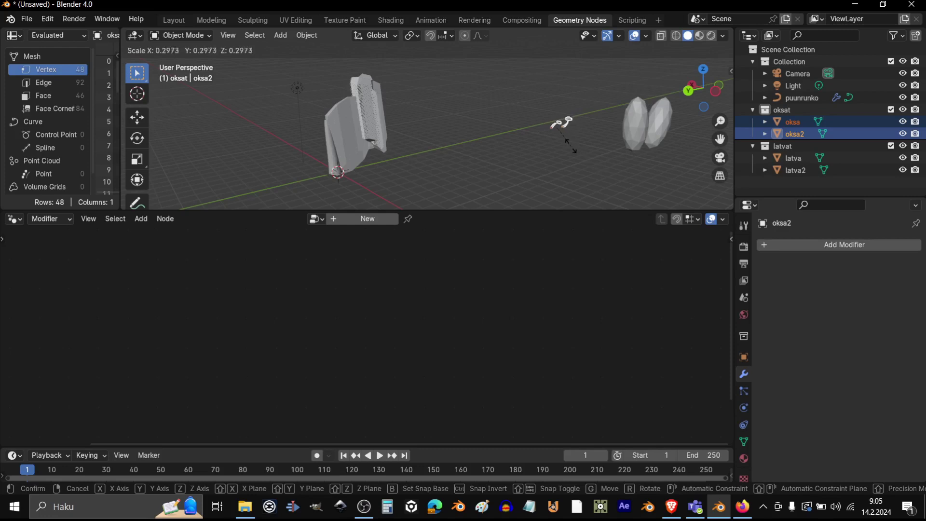
click(572, 151)
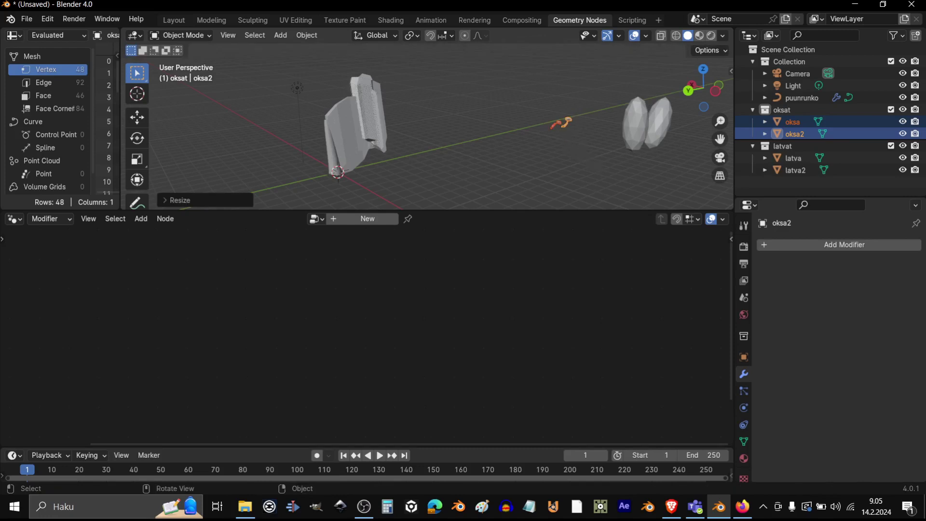
key(g)
click(571, 118)
key(ctrl+a)
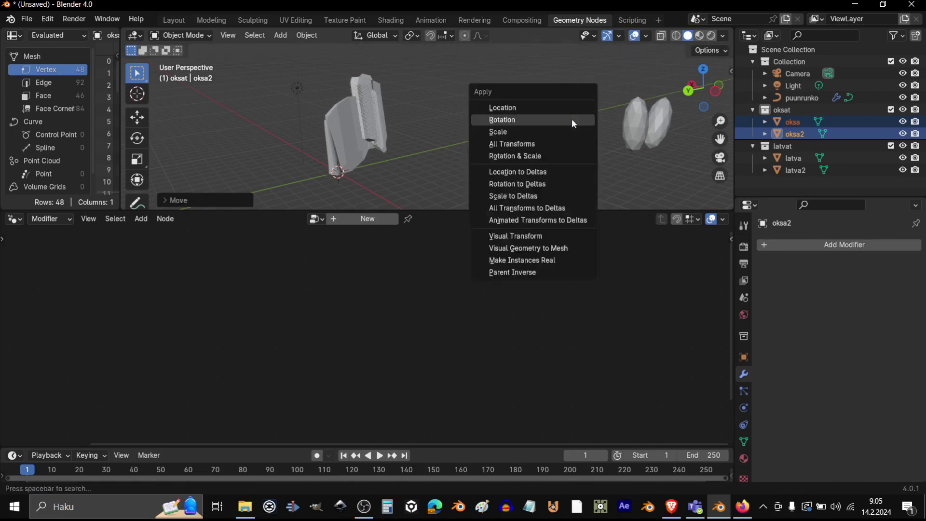
click(527, 131)
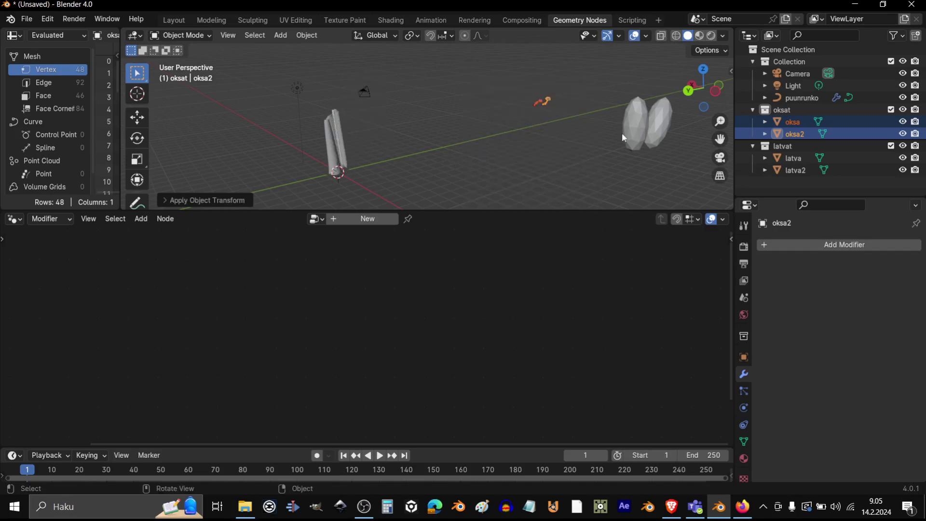
- Shrink the latva and latva2 ellipsoids and apply their scale
click(635, 129)
shift+click(662, 126)
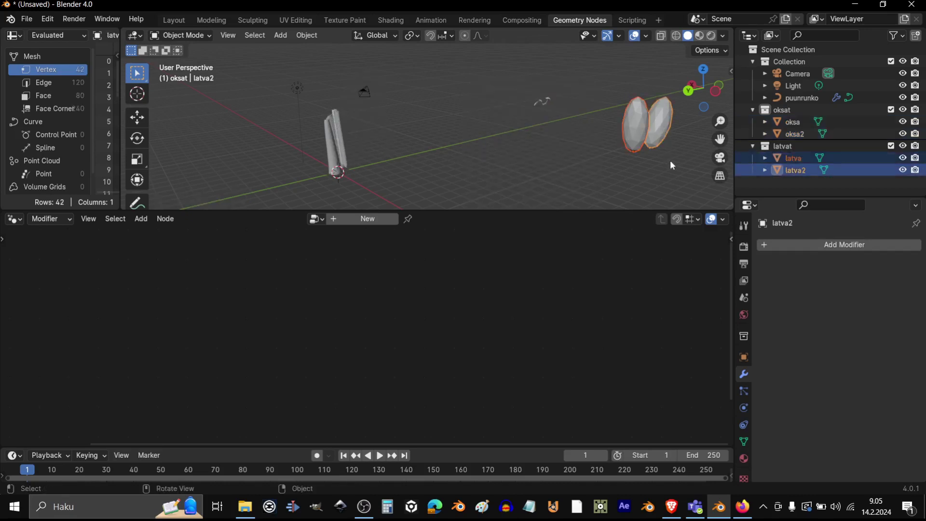
key(s)
click(662, 161)
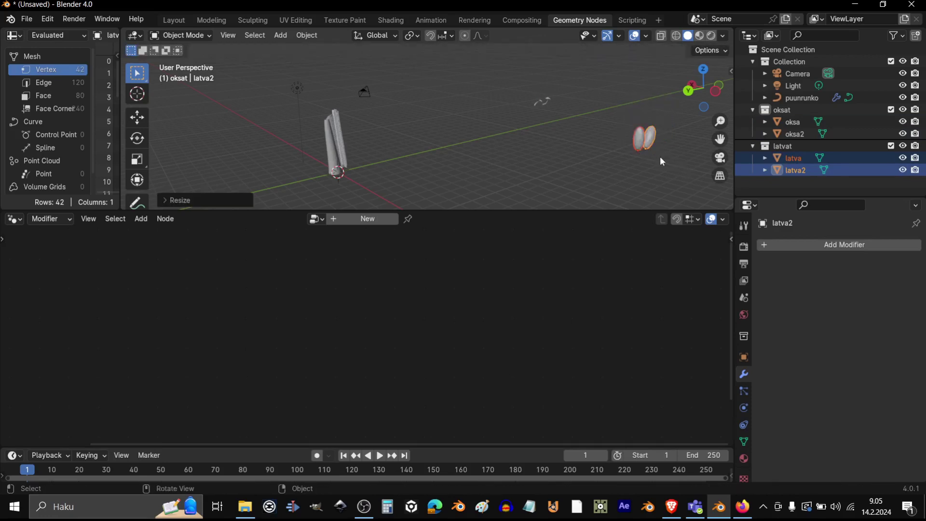
key(ctrl+a)
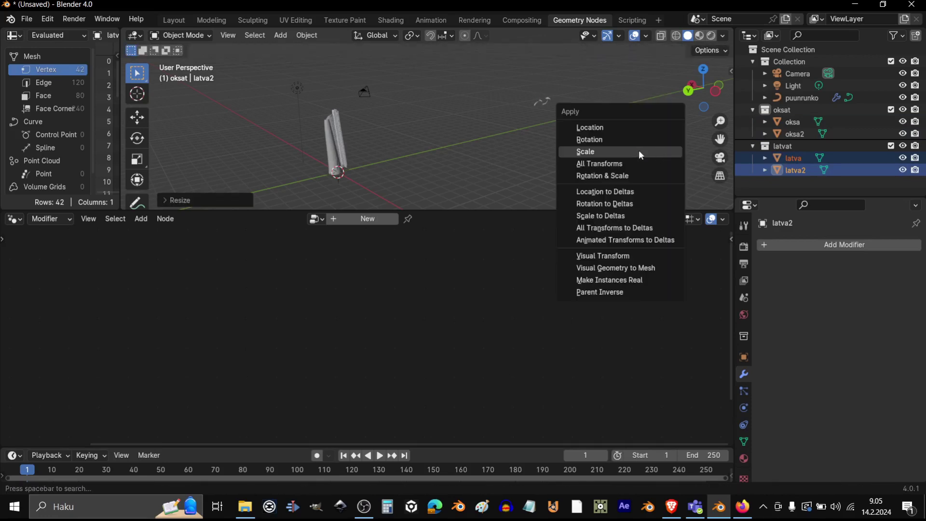
click(638, 150)
shift+middle_drag(424, 150, 487, 122)
scroll(515, 112, down, 4)
scroll(516, 111, up, 10)
- Select the puunrunko trunk and bring its Resample Curve node into view
click(467, 116)
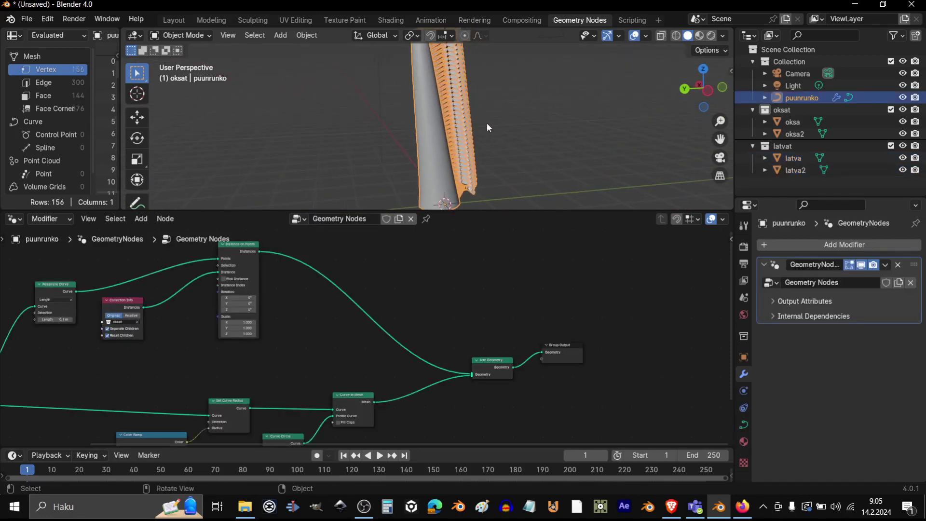
middle_drag(424, 248, 615, 246)
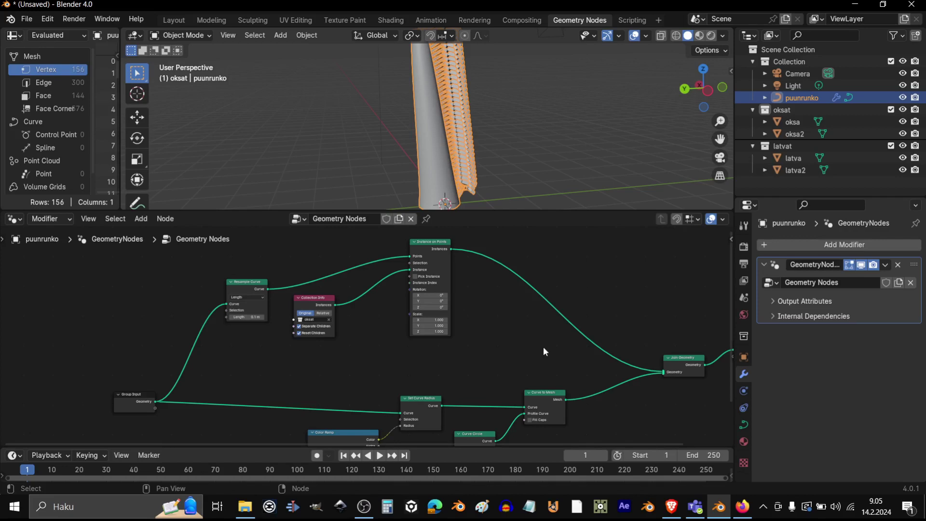
middle_drag(264, 353, 337, 363)
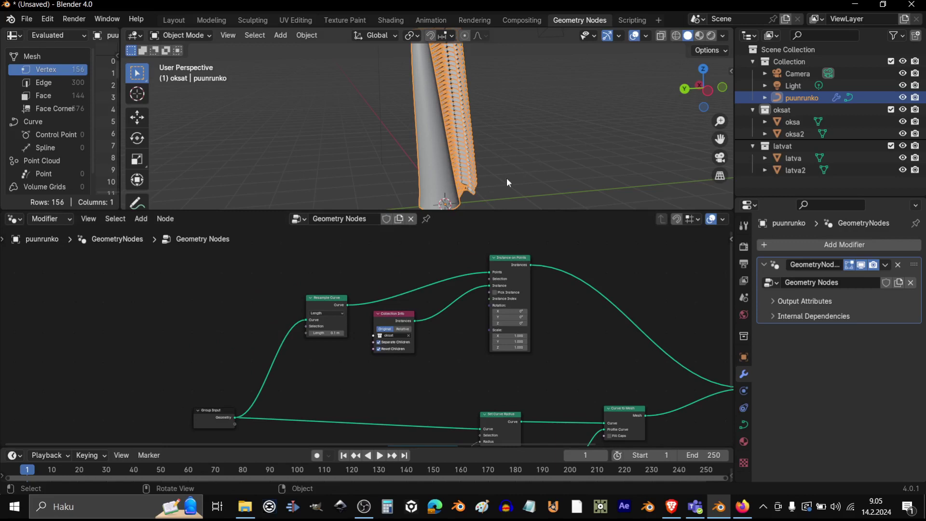
drag(486, 211, 486, 240)
scroll(487, 172, down, 2)
middle_drag(491, 172, 503, 169)
scroll(338, 364, up, 2)
middle_drag(329, 362, 423, 381)
scroll(419, 380, up, 3)
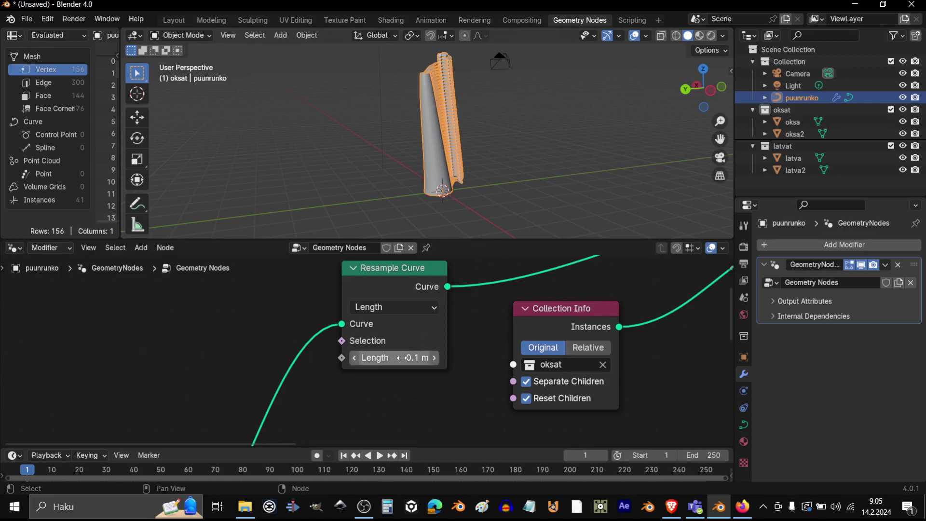
- Step the Resample Curve length up from 0.3 m to 0.7 m, thinning the branches
double_click(435, 357)
click(434, 357)
scroll(384, 400, down, 4)
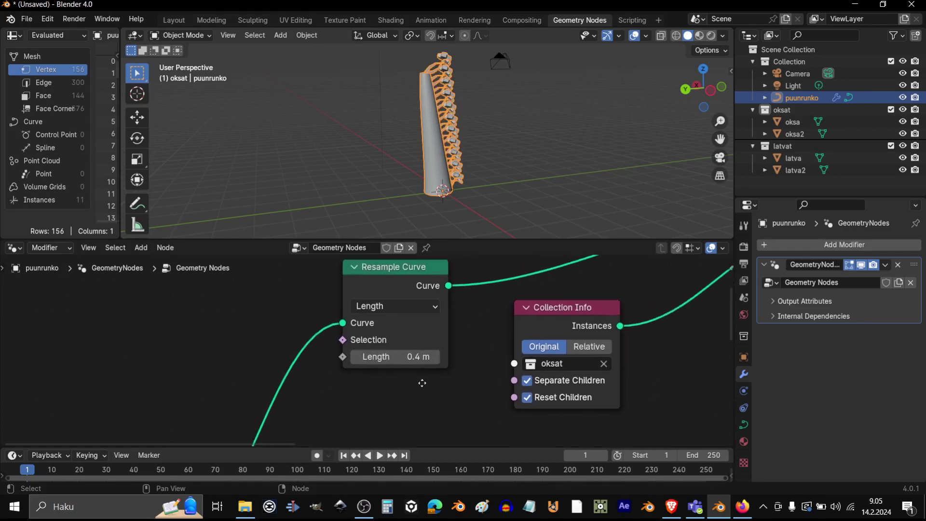
scroll(376, 400, down, 1)
scroll(381, 354, up, 5)
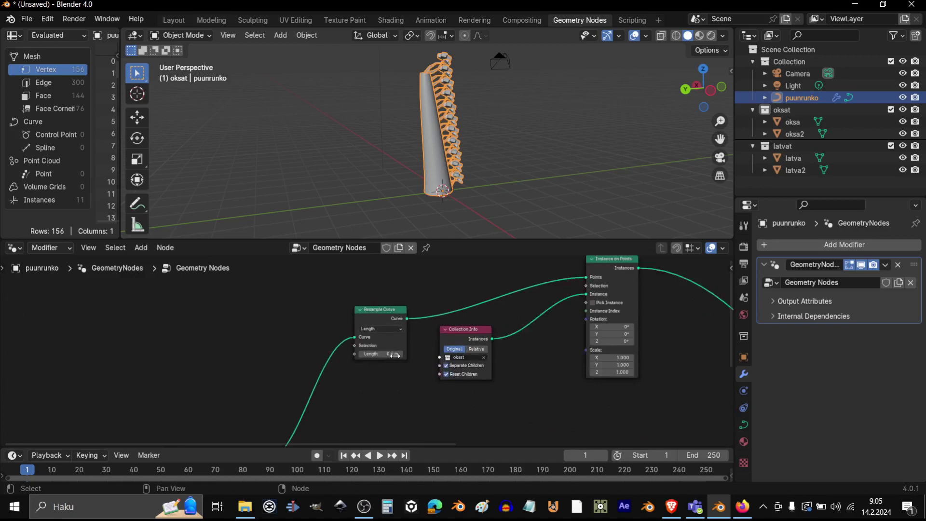
scroll(447, 366, up, 1)
click(452, 359)
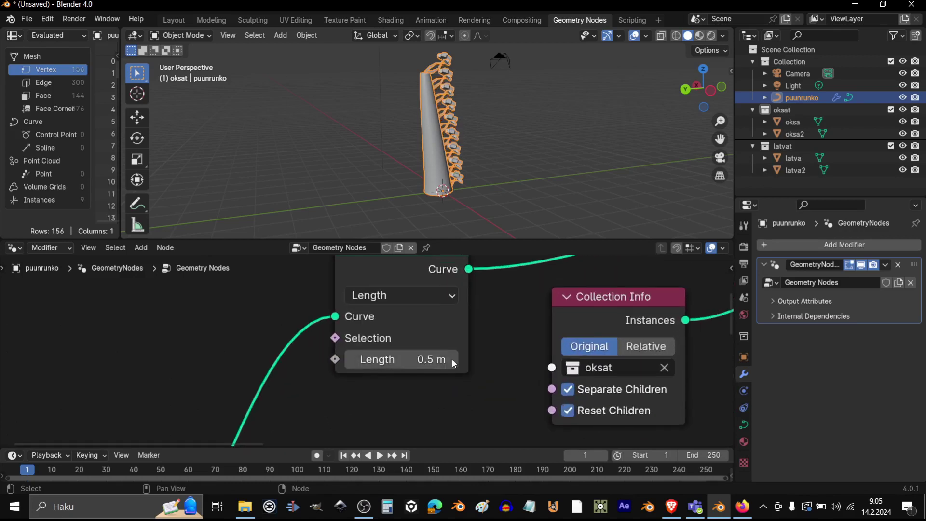
click(453, 359)
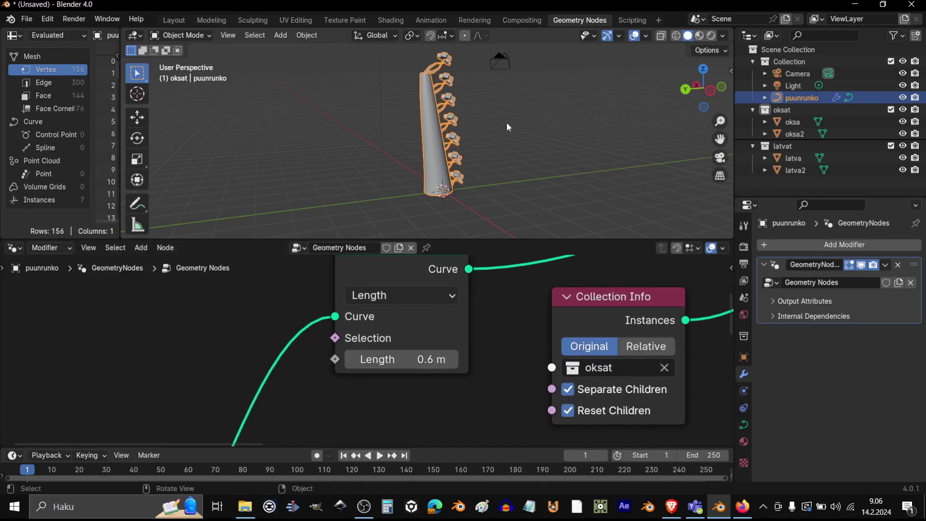
scroll(432, 152, up, 5)
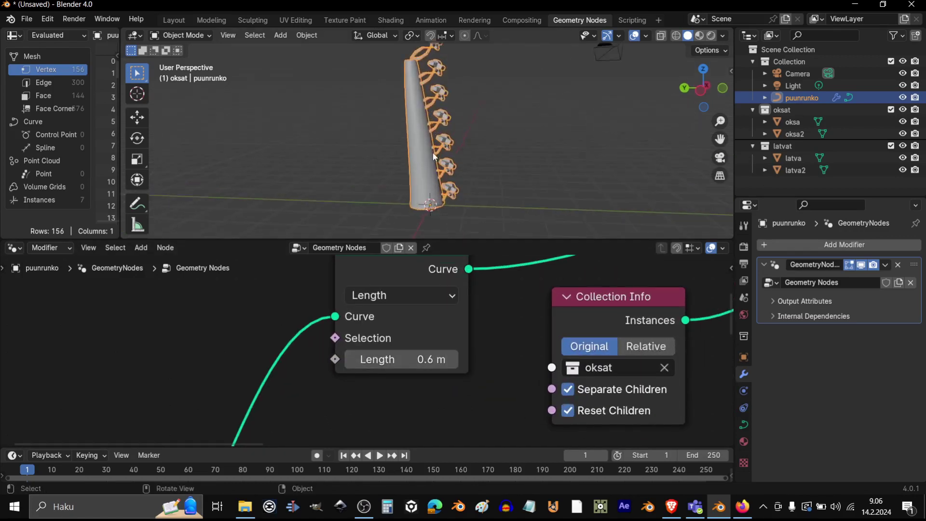
click(453, 359)
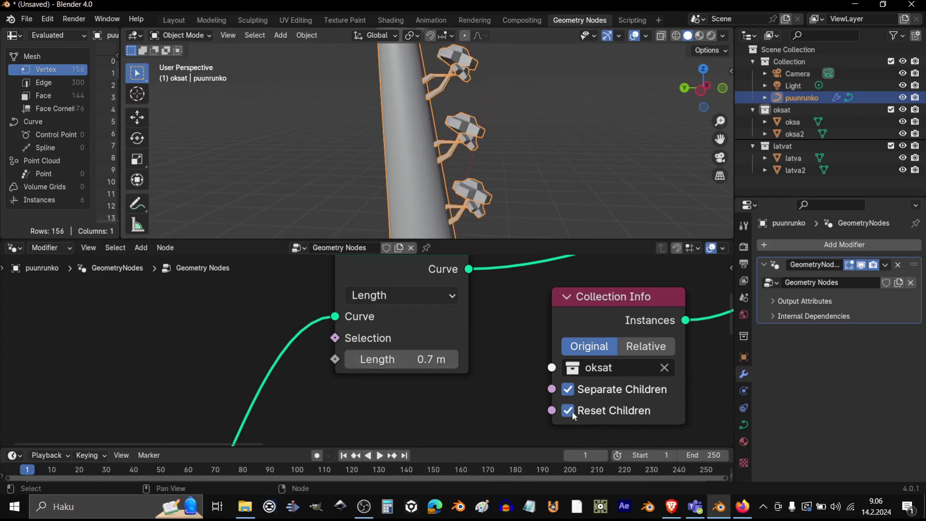
- Enable Pick Instance on the Instance on Points node for varied branches
scroll(376, 360, down, 3)
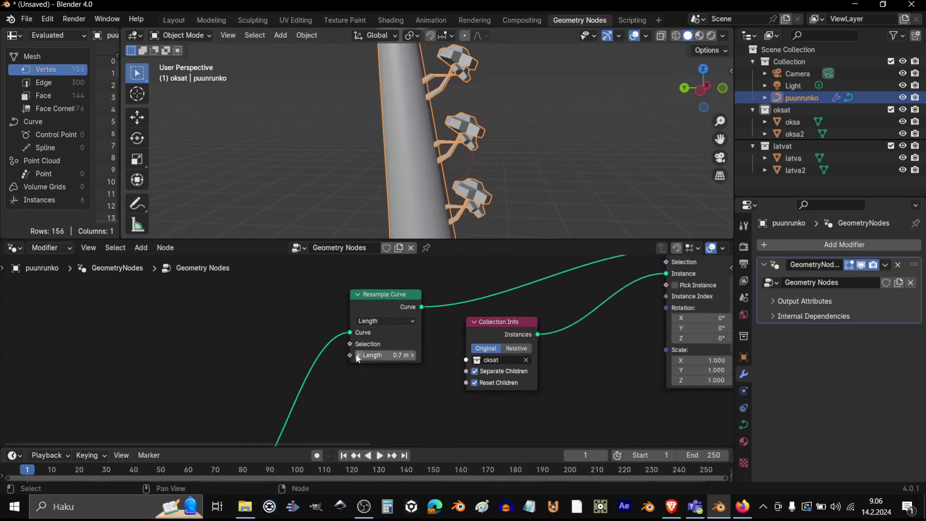
middle_drag(594, 351, 364, 360)
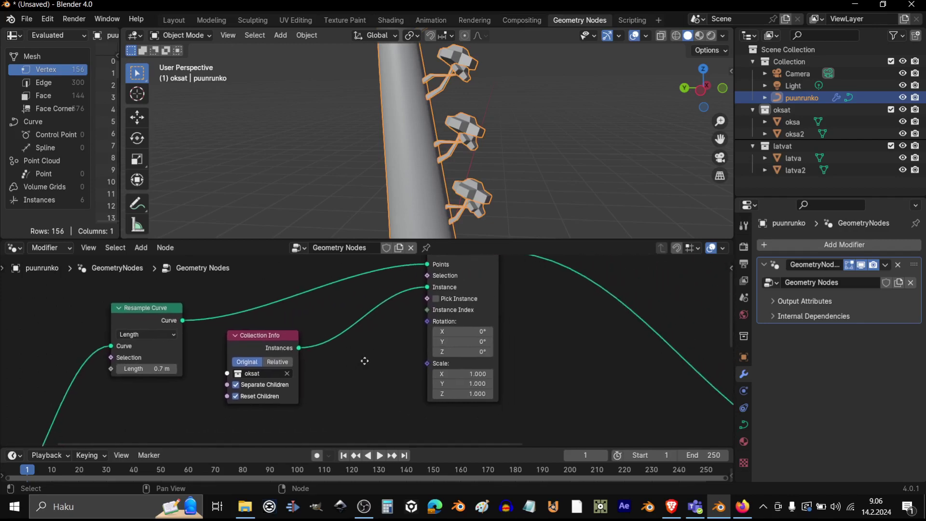
scroll(364, 360, up, 3)
middle_drag(408, 313, 400, 348)
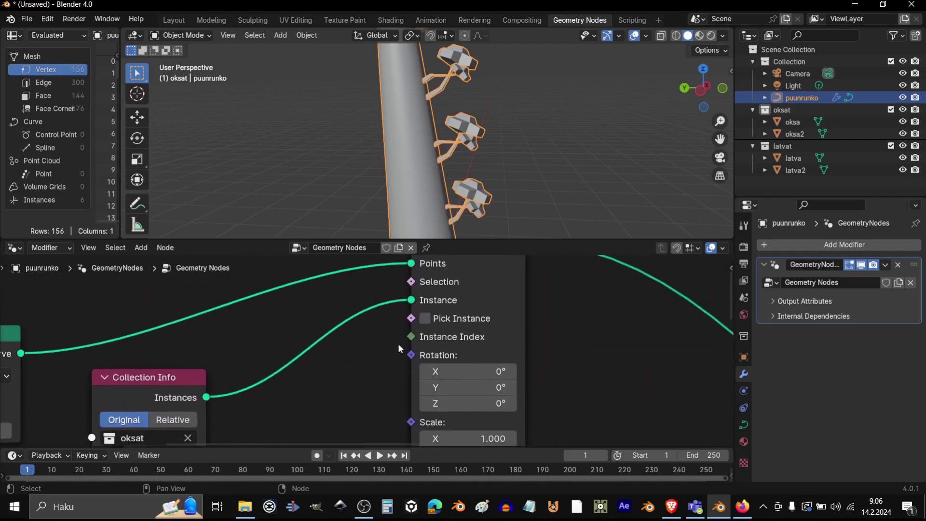
click(425, 318)
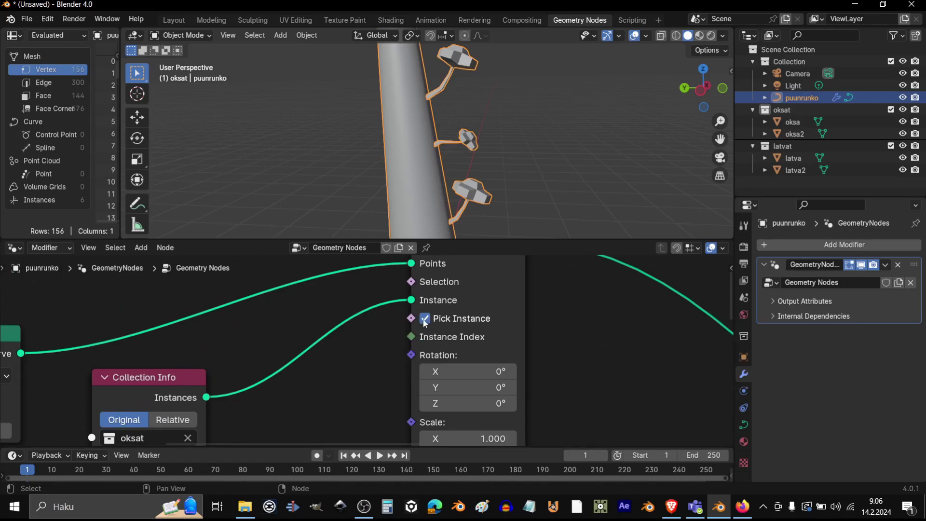
- Set the Resample Curve length to 0.3 m, giving 14 branches along the trunk
scroll(448, 322, down, 3)
middle_drag(426, 294, 588, 256)
middle_drag(523, 147, 462, 132)
scroll(463, 133, up, 5)
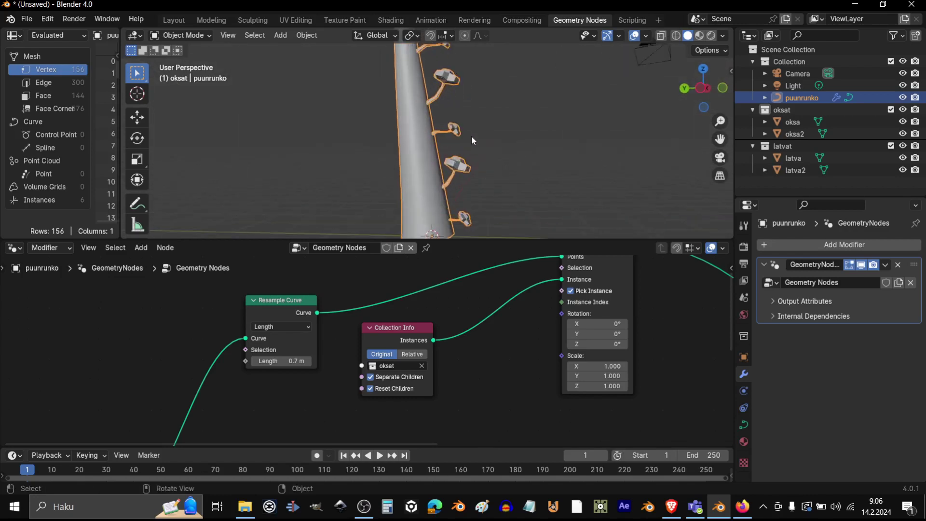
middle_drag(485, 164, 475, 194)
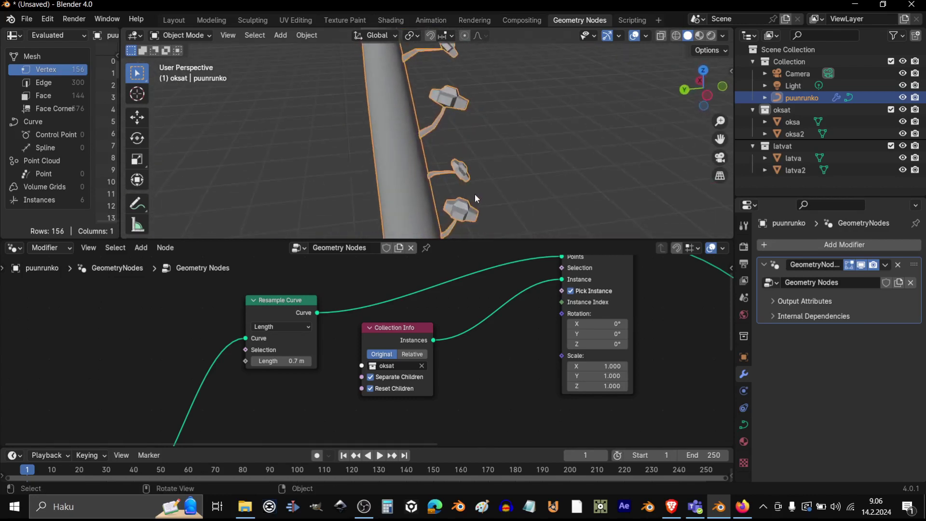
click(308, 361)
click(253, 360)
click(253, 361)
click(253, 361)
scroll(543, 125, down, 1)
middle_drag(543, 125, 419, 222)
click(254, 360)
middle_drag(514, 122, 491, 154)
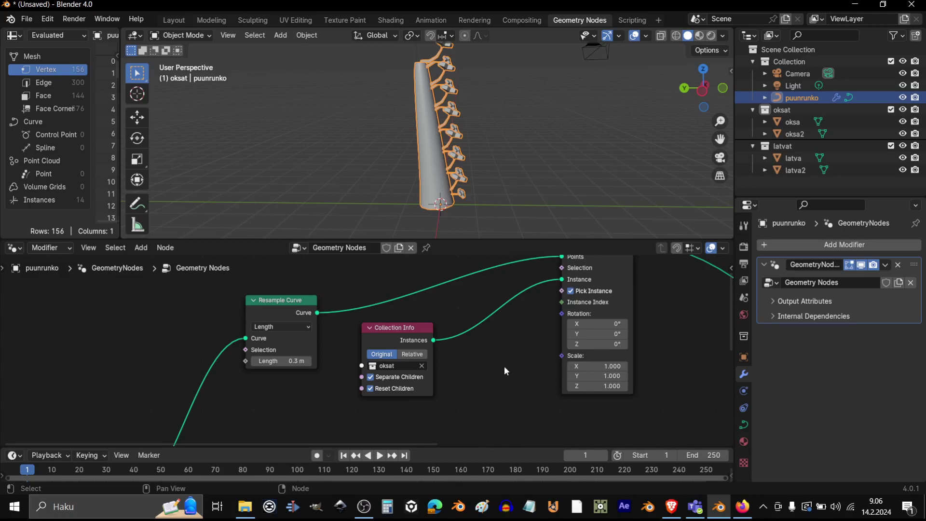
- Move the Resample Curve and Collection Info nodes further left
middle_drag(309, 326, 366, 302)
drag(359, 311, 266, 306)
drag(422, 309, 314, 306)
middle_drag(243, 410, 161, 401)
scroll(381, 325, down, 2)
middle_drag(372, 370, 285, 411)
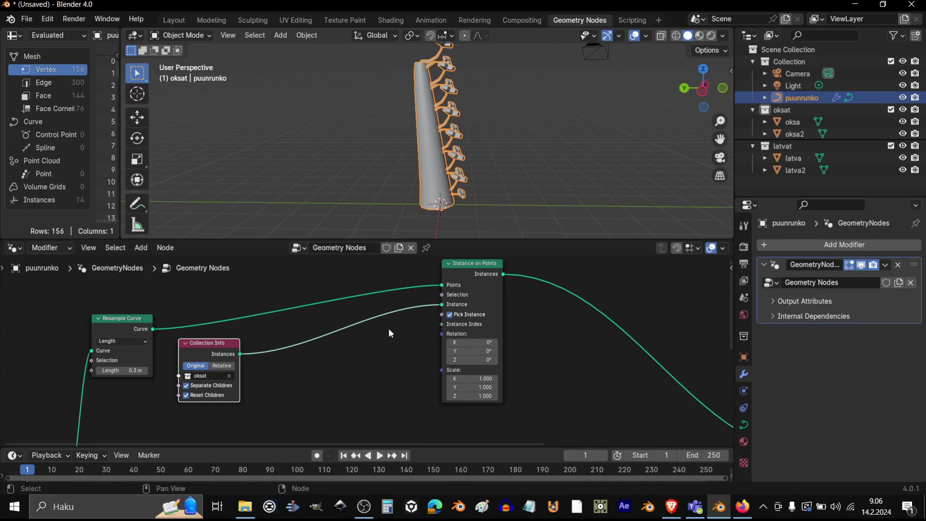
mouse_move(306, 378)
middle_down()
mouse_move(392, 324)
mouse_move(370, 360)
mouse_move(311, 366)
middle_up()
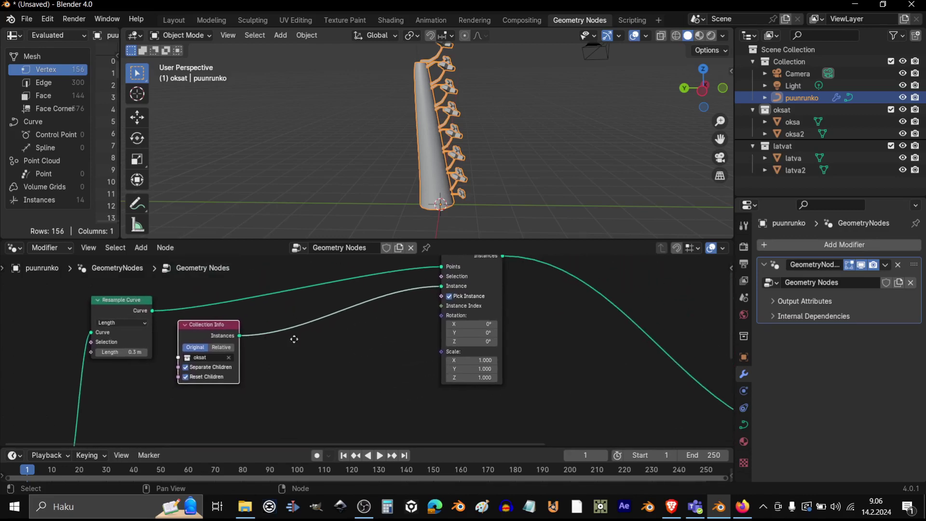
- Add a Spline Parameter node to the geometry node tree
click(141, 248)
mouse_move(165, 320)
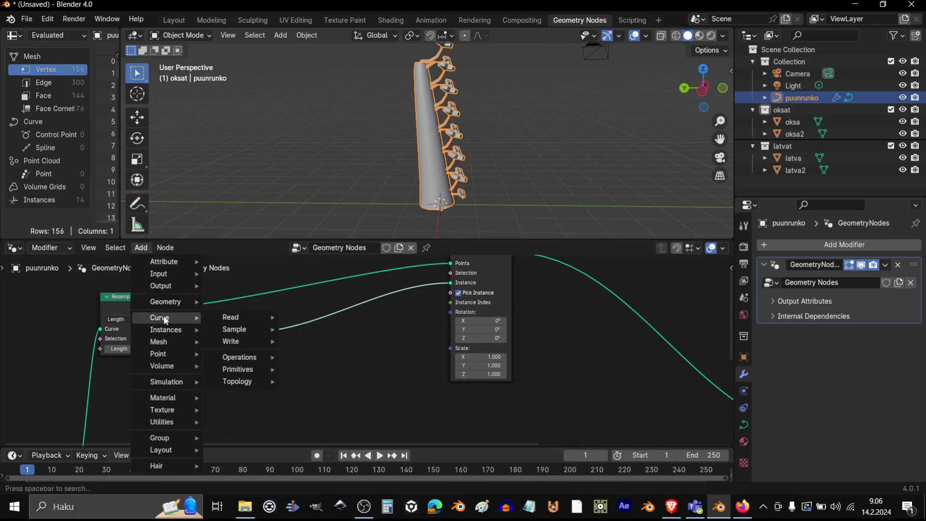
mouse_move(235, 322)
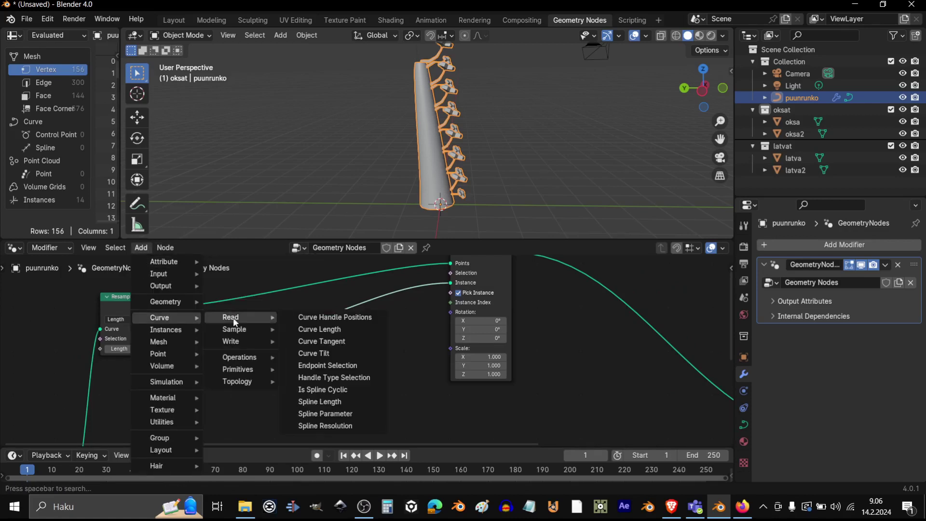
click(352, 414)
click(225, 399)
drag(235, 398, 265, 395)
middle_drag(331, 401, 357, 381)
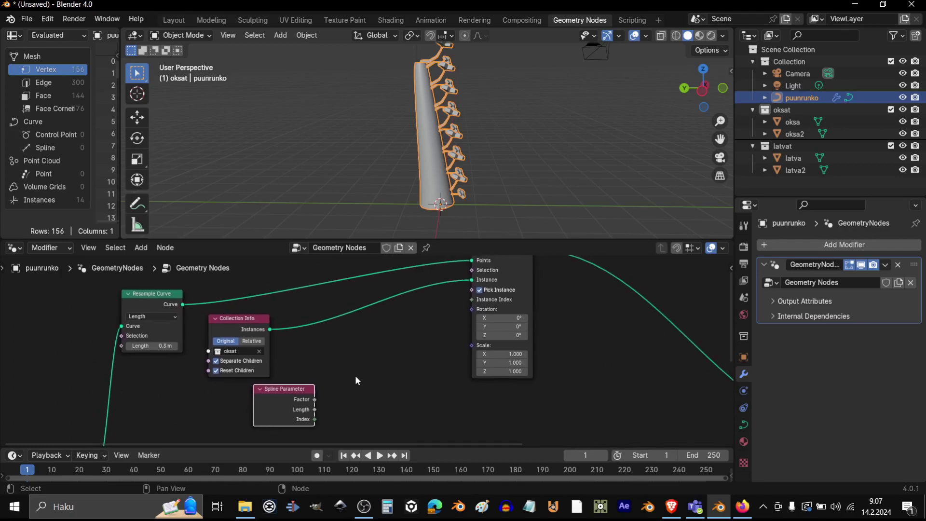
- Add a Color Ramp fed by Spline Parameter Factor, driving the Instance on Points Selection
click(139, 249)
mouse_move(157, 289)
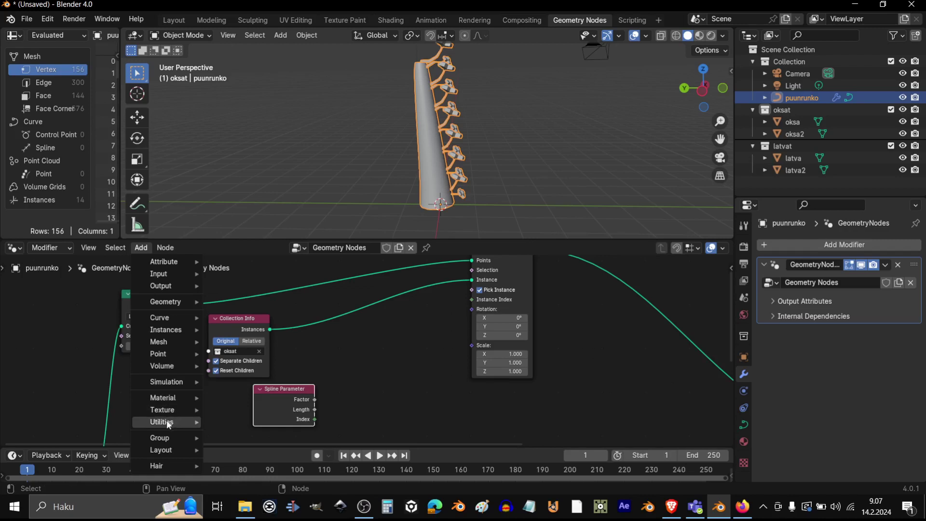
mouse_move(166, 422)
mouse_move(251, 312)
click(311, 317)
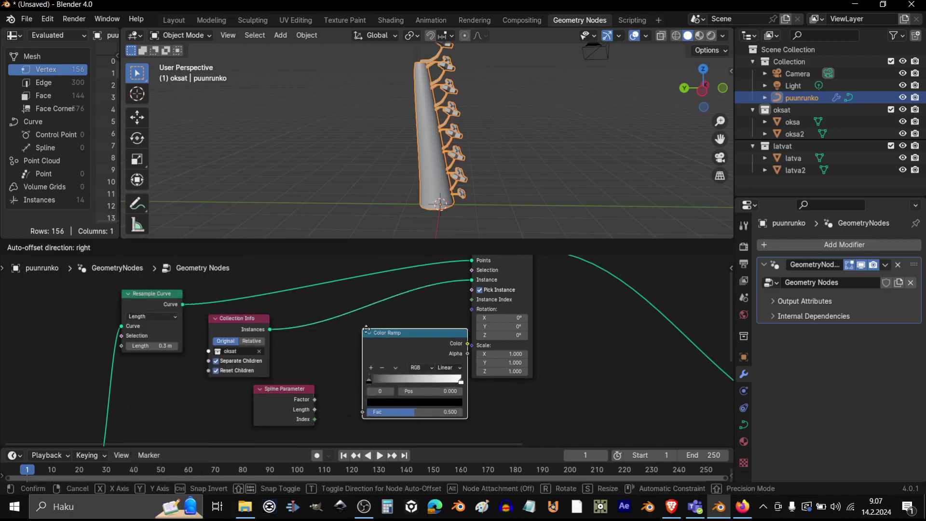
click(342, 333)
drag(315, 399, 340, 412)
drag(375, 339, 374, 341)
mouse_move(537, 317)
middle_down()
mouse_move(520, 331)
mouse_move(537, 327)
middle_up()
drag(431, 366, 455, 291)
- Rearrange the ramp nodes and slide the black ramp stop right to thin the branches
middle_drag(521, 398, 569, 343)
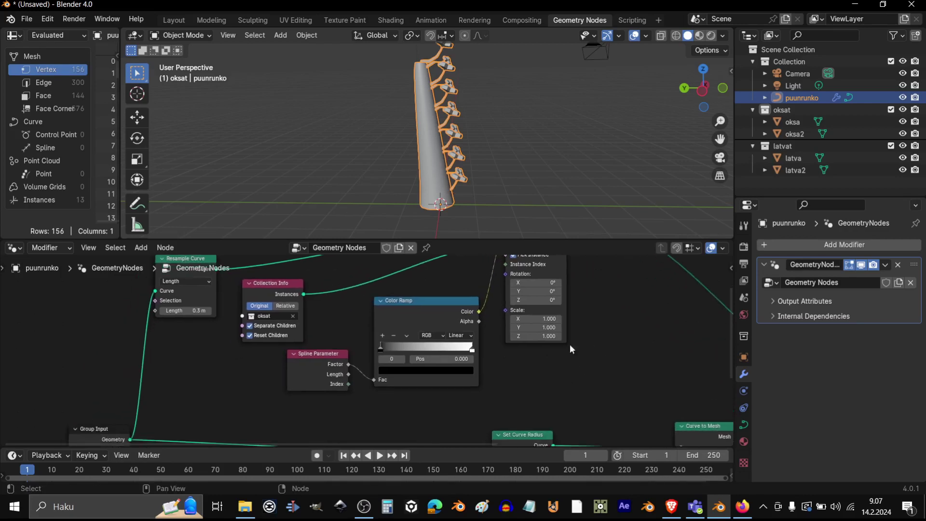
scroll(540, 345, up, 3)
scroll(546, 351, down, 4)
middle_drag(517, 356, 499, 370)
drag(304, 374, 282, 373)
scroll(415, 371, up, 2)
scroll(447, 372, up, 1)
drag(355, 372, 391, 375)
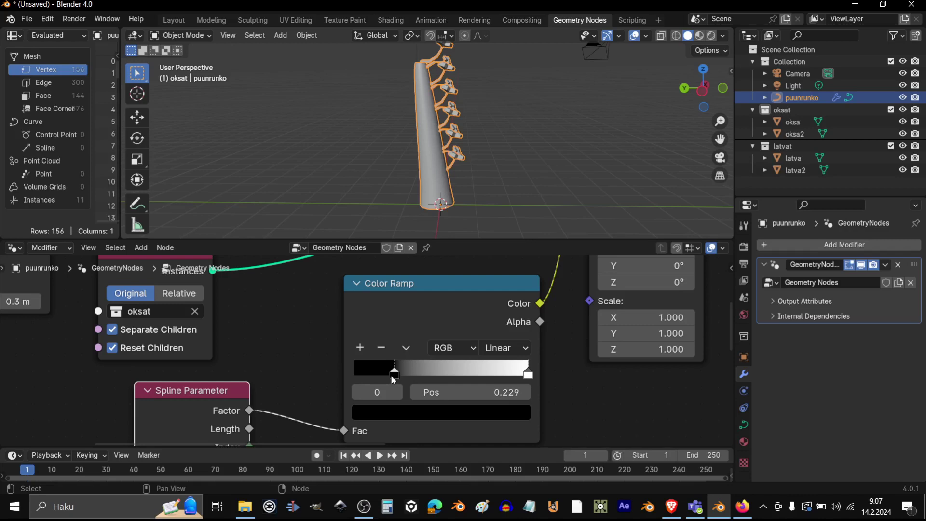
- Set the Color Ramp to Constant interpolation and slide the white stop left to about 0.25
click(519, 347)
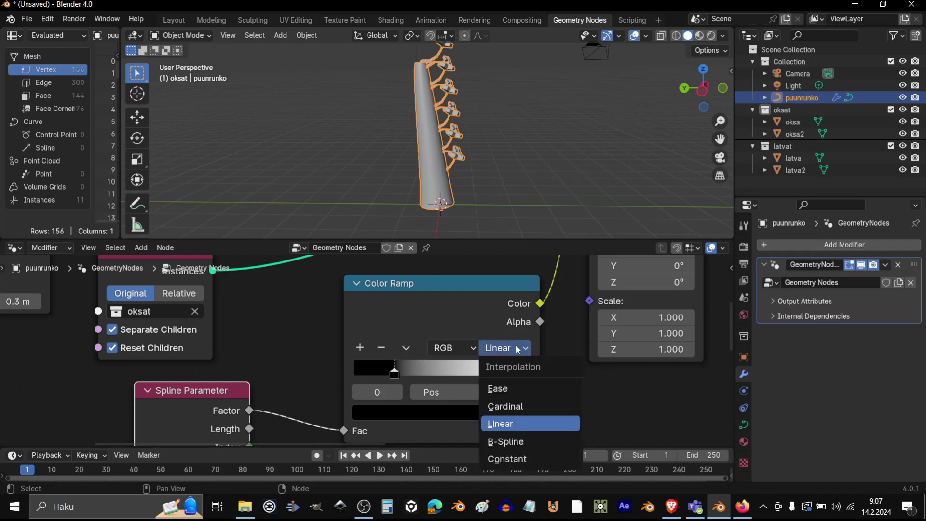
click(510, 459)
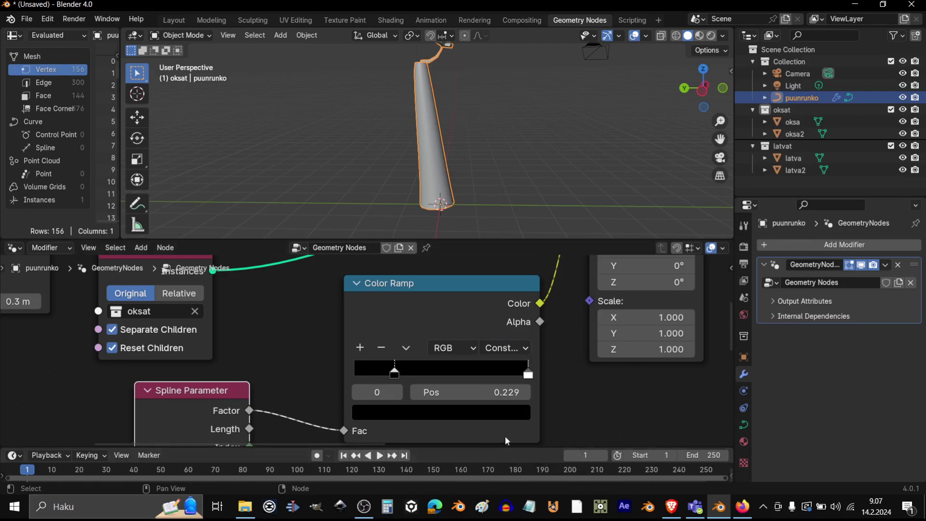
drag(528, 375, 393, 381)
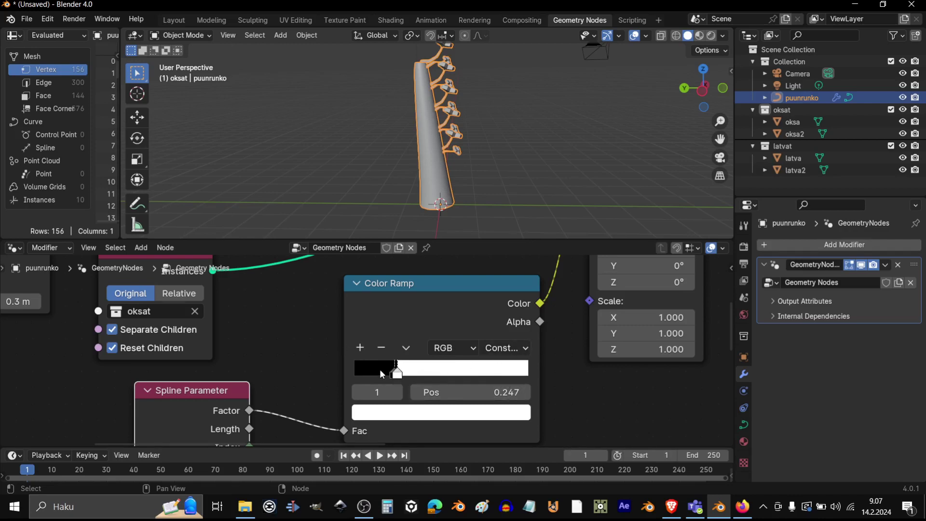
- Add a third black stop at 0.751 so six branches remain mid-trunk
click(361, 352)
drag(396, 375, 497, 374)
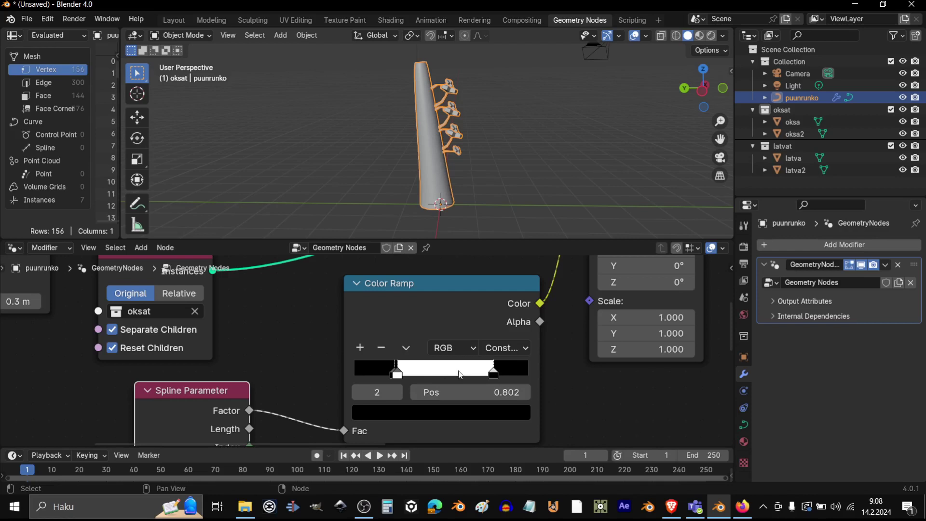
drag(495, 374, 483, 380)
middle_drag(564, 377, 521, 369)
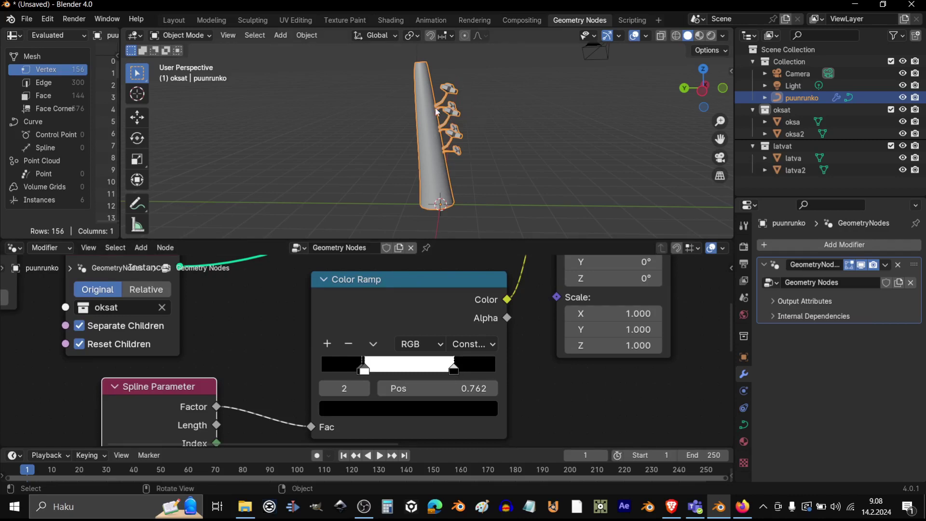
middle_drag(528, 126, 506, 155)
mouse_move(454, 370)
mouse_down()
mouse_move(463, 369)
mouse_move(452, 369)
mouse_up()
middle_drag(470, 164, 502, 170)
scroll(519, 386, down, 3)
scroll(479, 174, up, 5)
scroll(502, 169, down, 4)
middle_drag(504, 204, 463, 97)
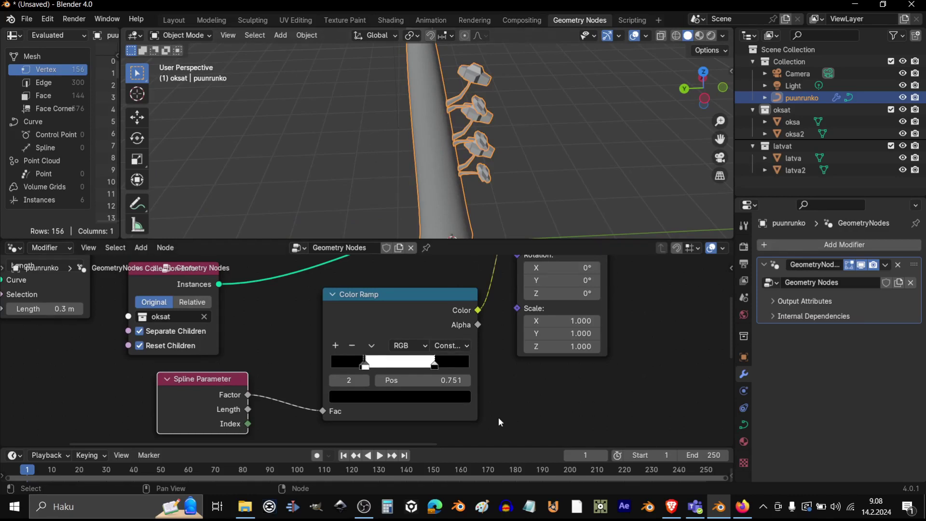
scroll(496, 416, down, 1)
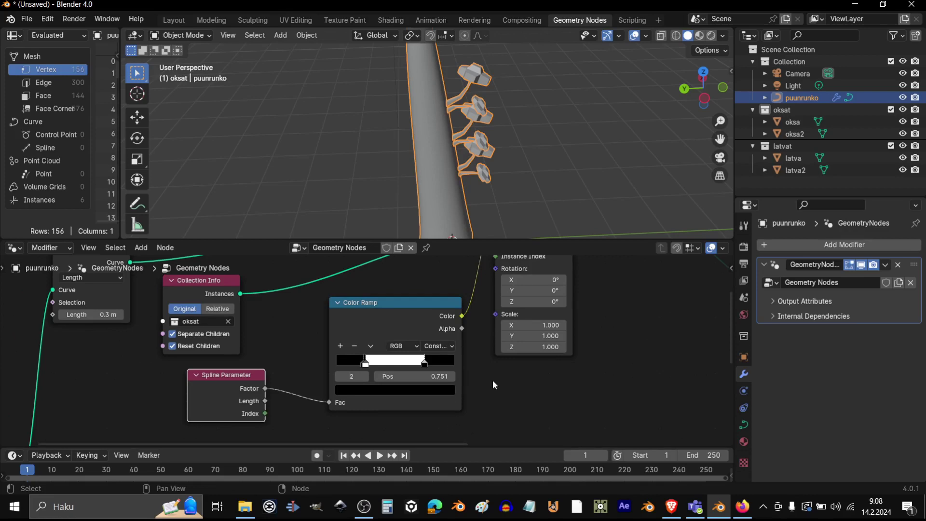
- Reset the Instance on Points Z rotation back to 0°
middle_drag(593, 365, 540, 422)
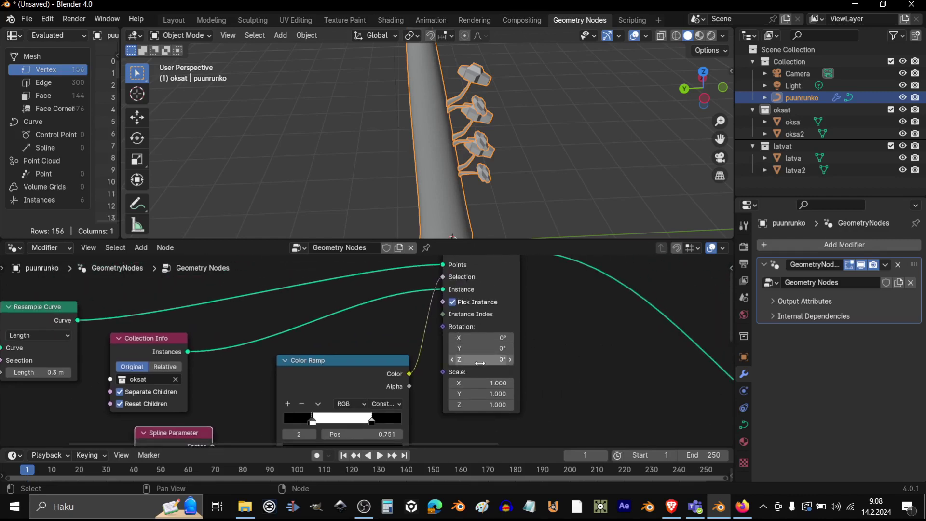
drag(482, 359, 506, 359)
click(470, 360)
text(+)
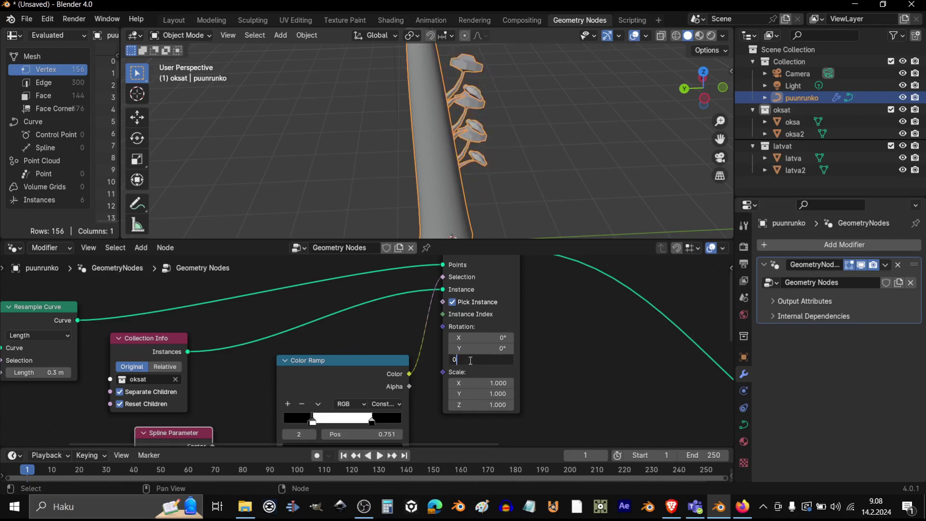
key(Return)
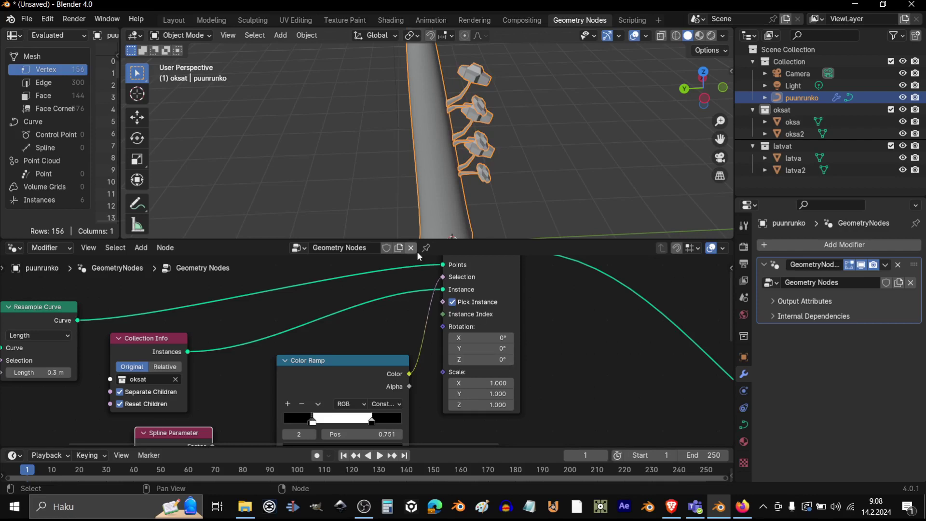
scroll(487, 366, down, 3)
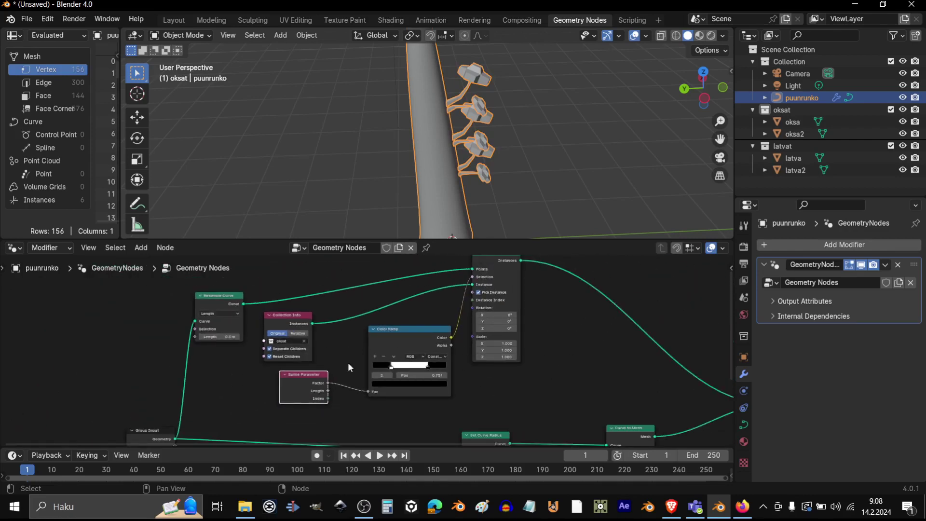
- Spread out the Resample Curve, Collection Info, Spline Parameter and Color Ramp nodes
middle_drag(213, 357, 302, 407)
drag(318, 348, 297, 287)
drag(378, 363, 373, 304)
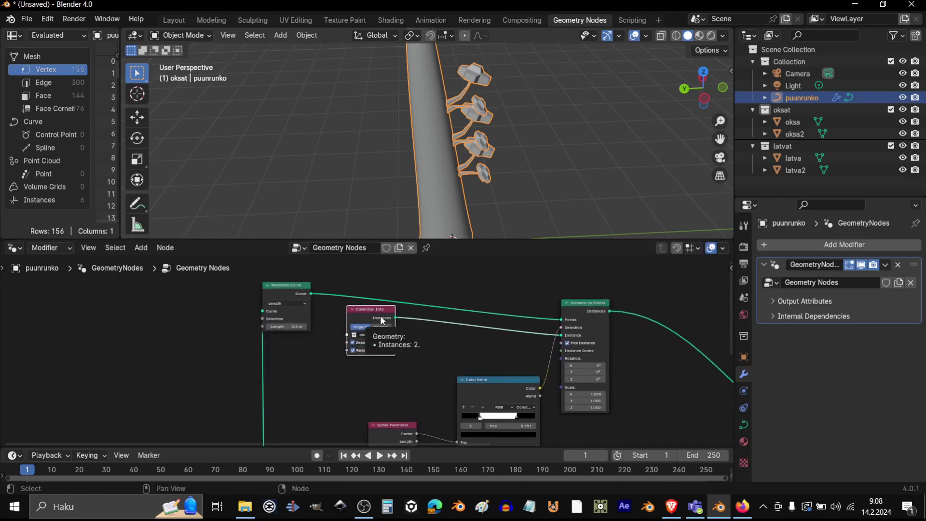
scroll(393, 364, up, 3)
middle_drag(414, 379, 479, 317)
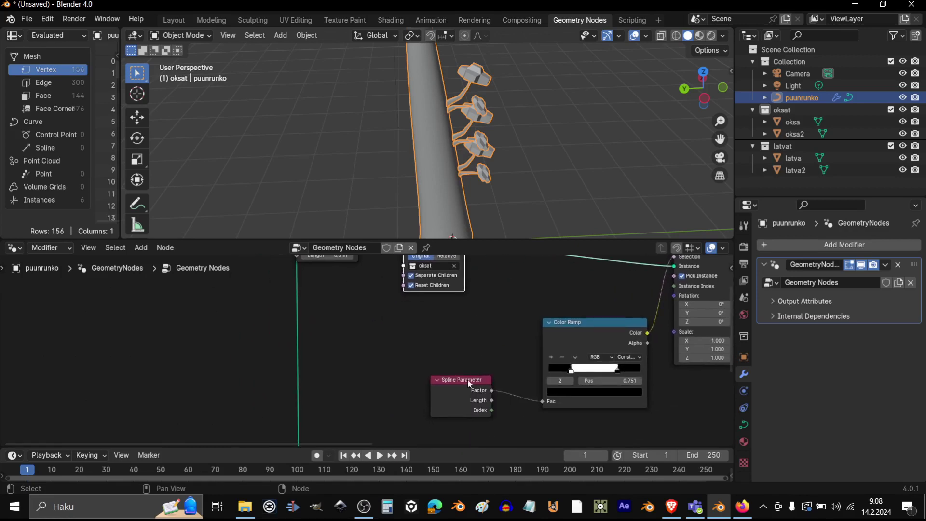
drag(468, 379, 461, 418)
drag(564, 351, 568, 383)
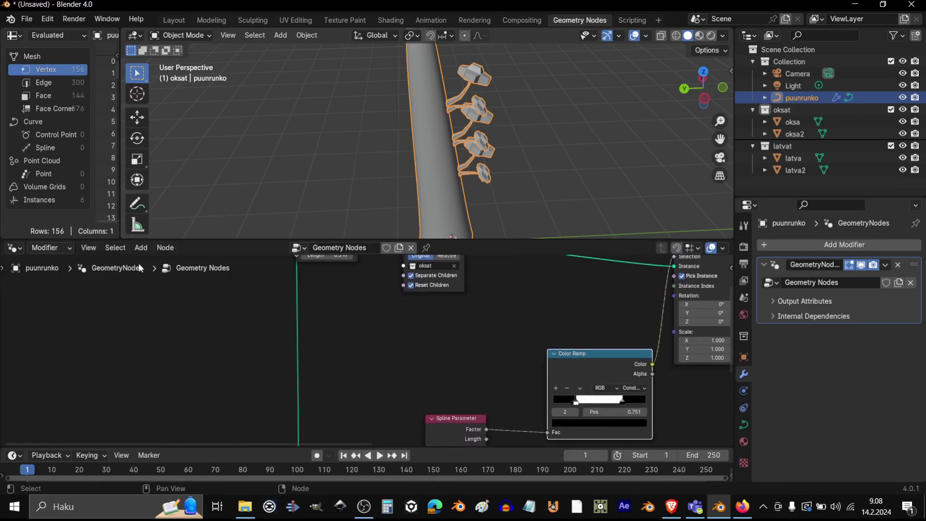
click(137, 247)
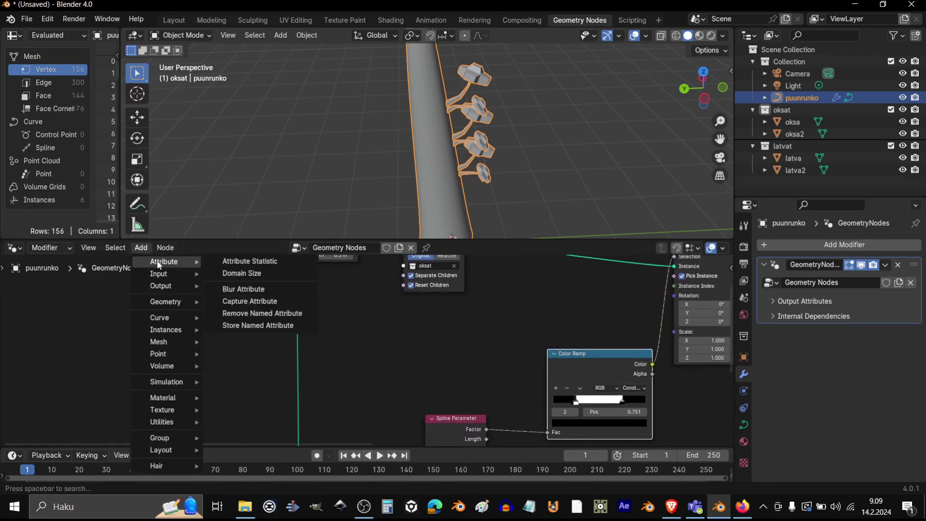
- Search 'align' and add an Align Euler to Vector node
mouse_move(154, 274)
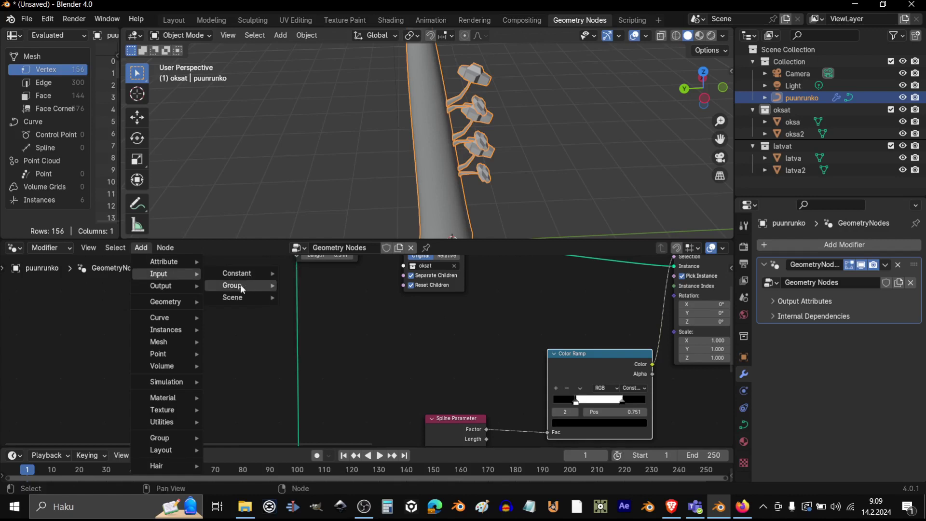
mouse_move(244, 299)
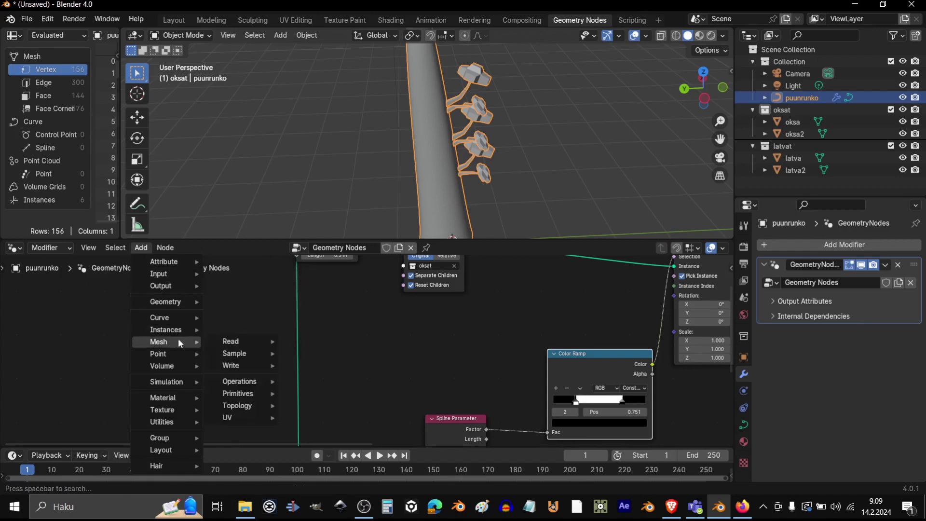
mouse_move(172, 418)
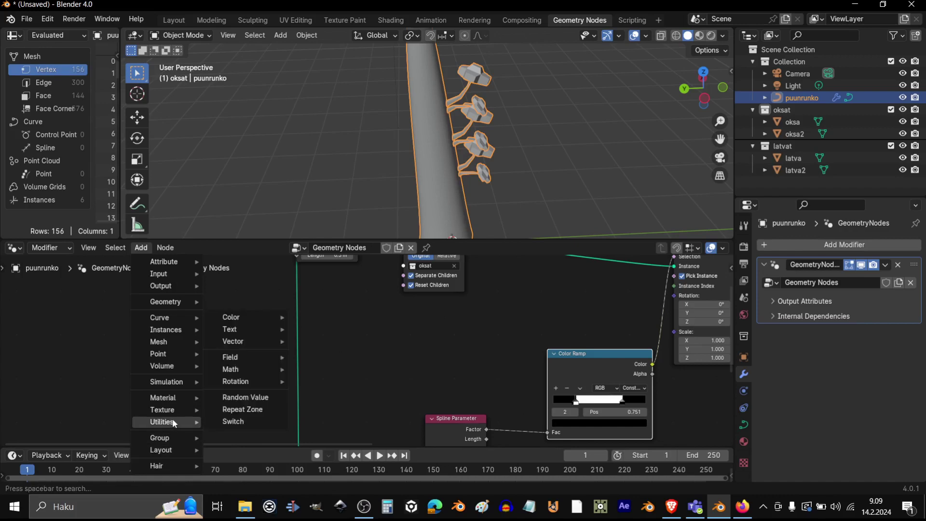
mouse_move(244, 340)
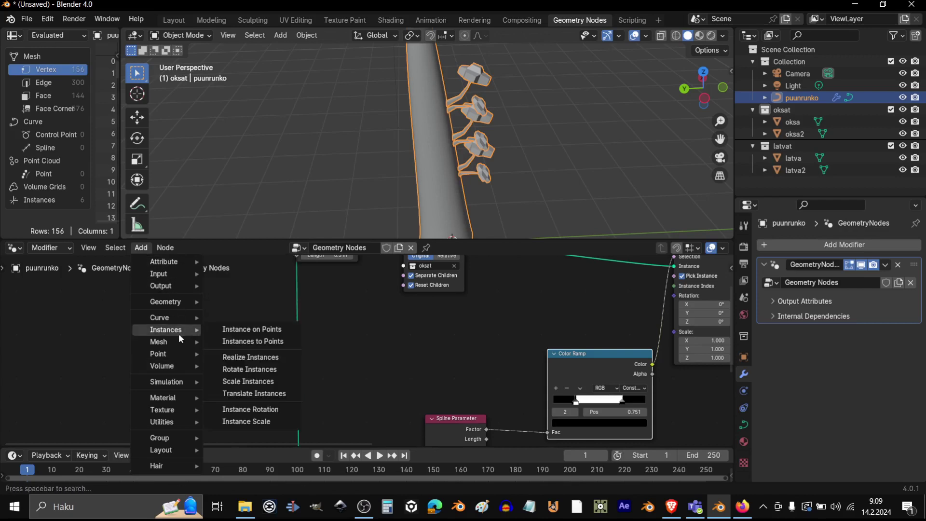
mouse_move(182, 317)
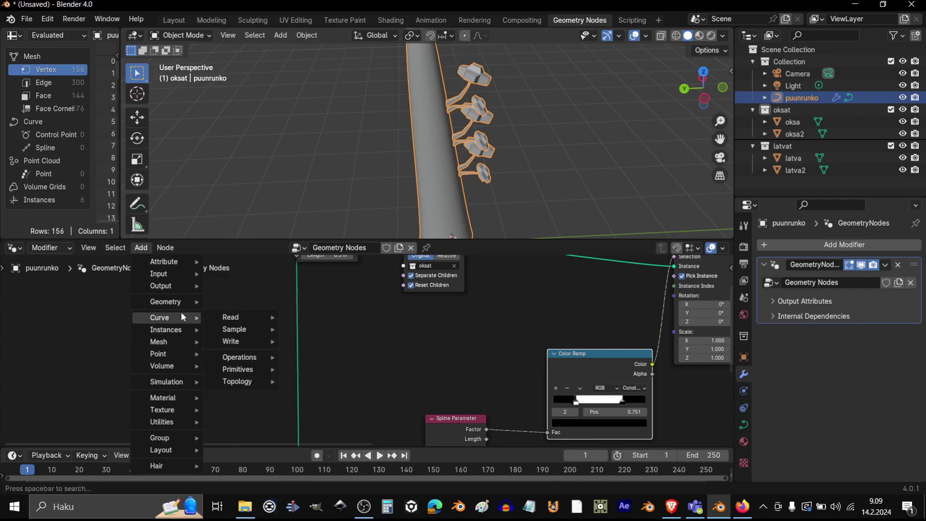
text(align)
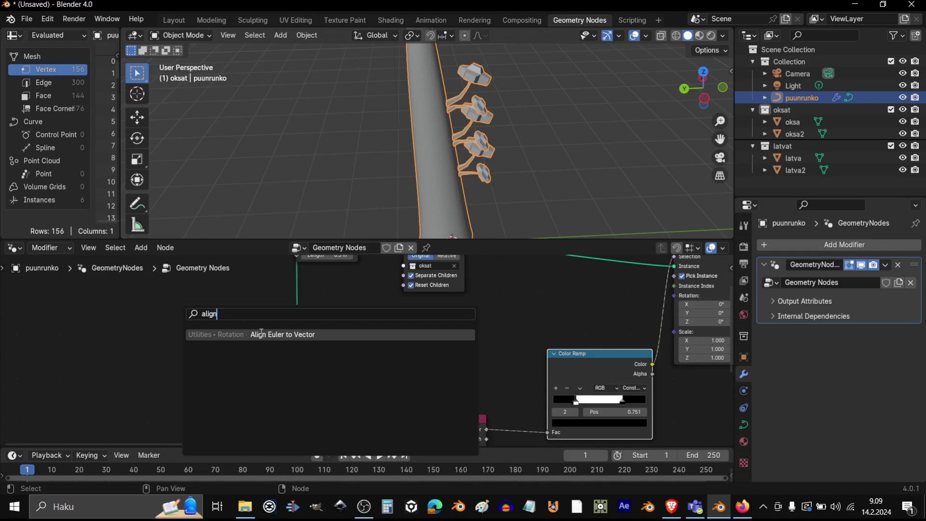
click(309, 334)
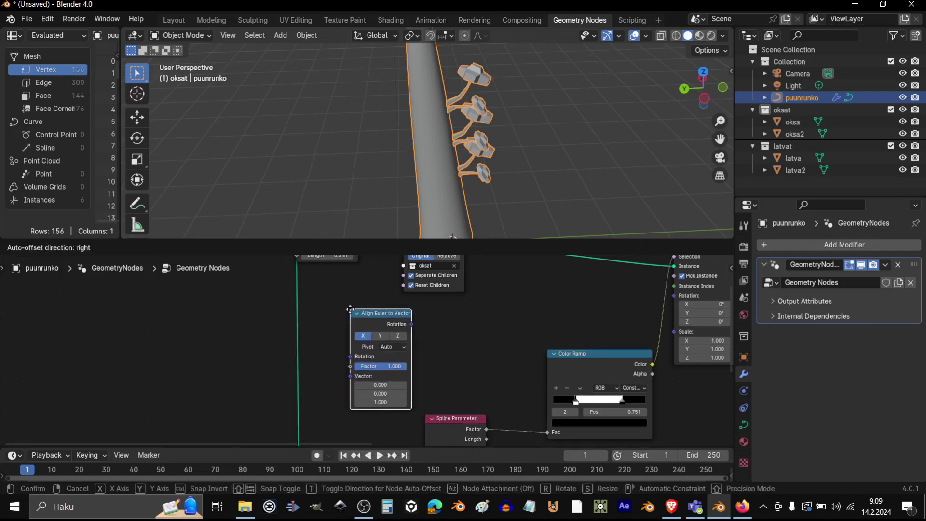
click(411, 304)
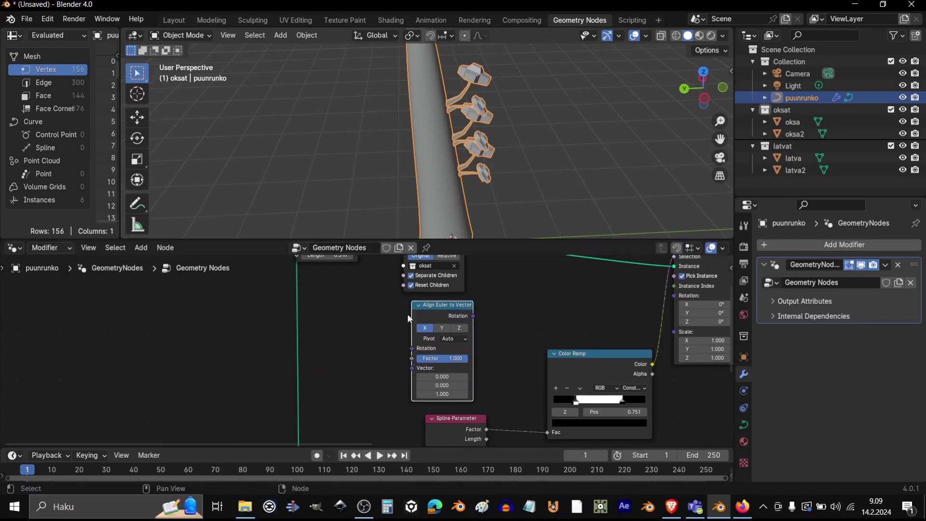
middle_drag(445, 330, 376, 339)
- Add a Curve Tangent node feeding the Align Euler to Vector node
click(142, 247)
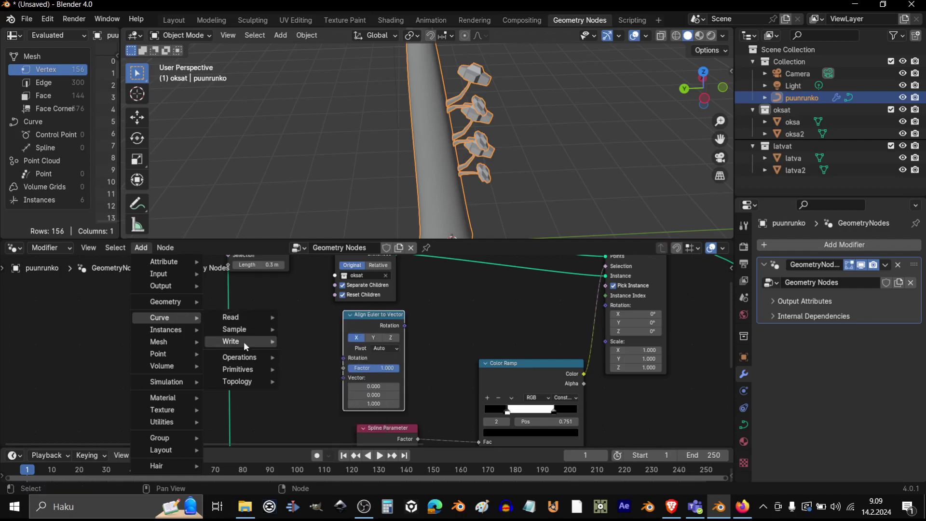
mouse_move(244, 317)
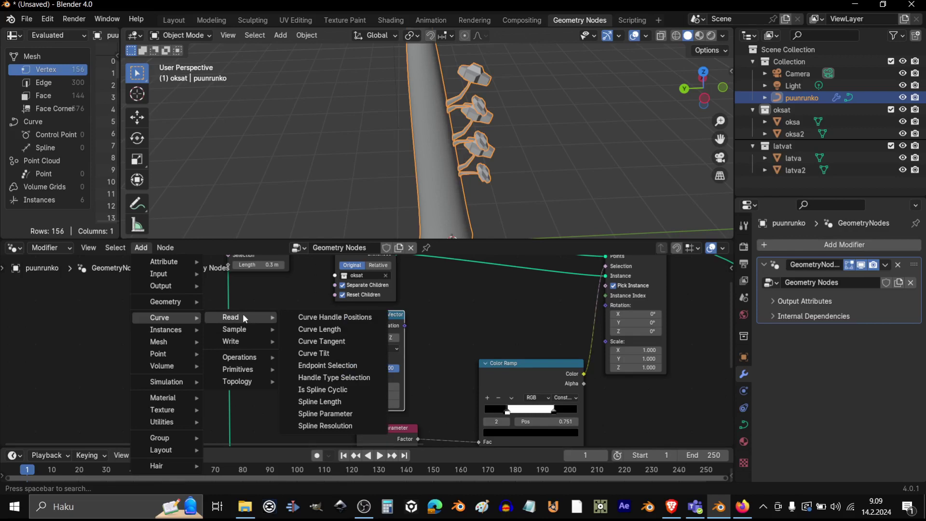
click(321, 341)
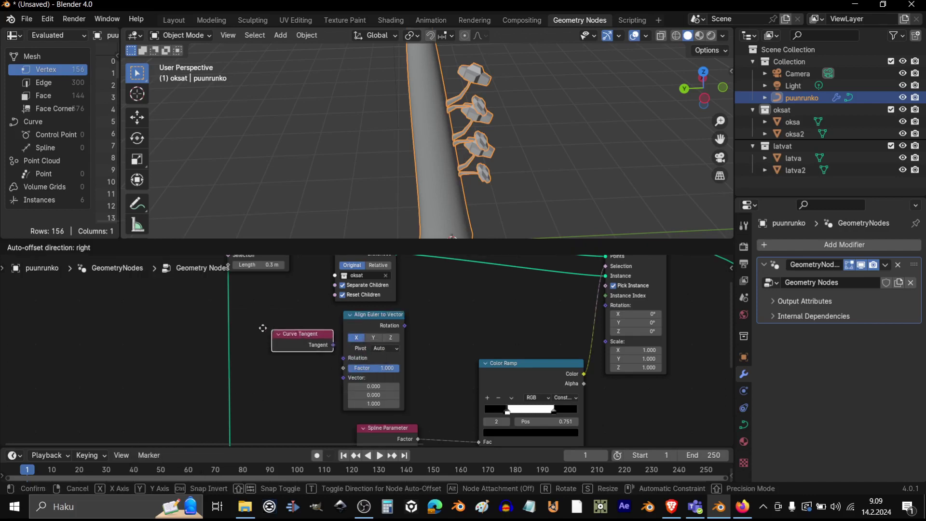
click(243, 347)
drag(314, 364, 343, 358)
click(377, 318)
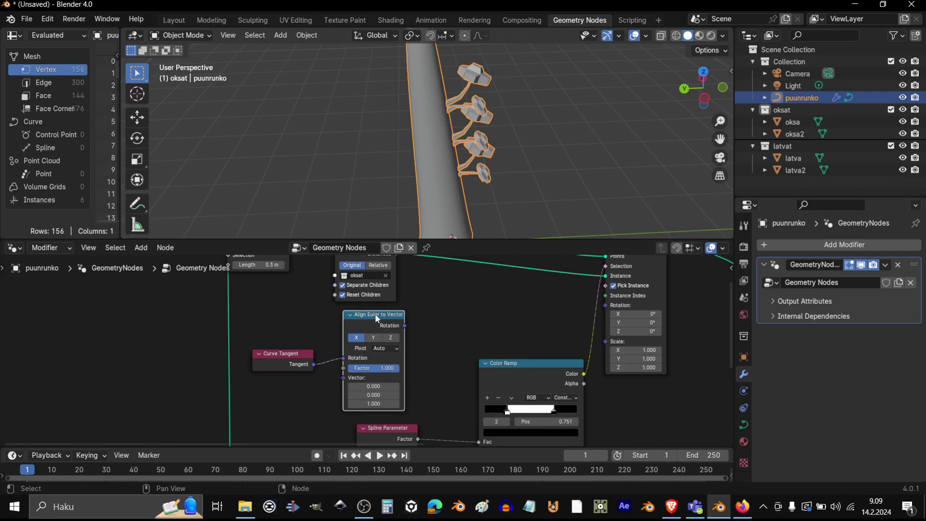
- Add an Align Euler to Vector node from the Utilities > Rotation menu
click(142, 248)
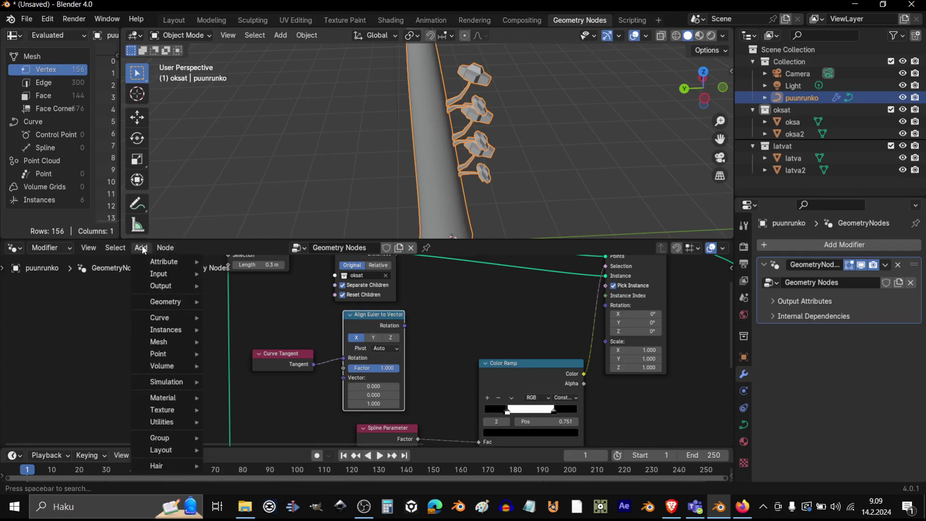
text(align)
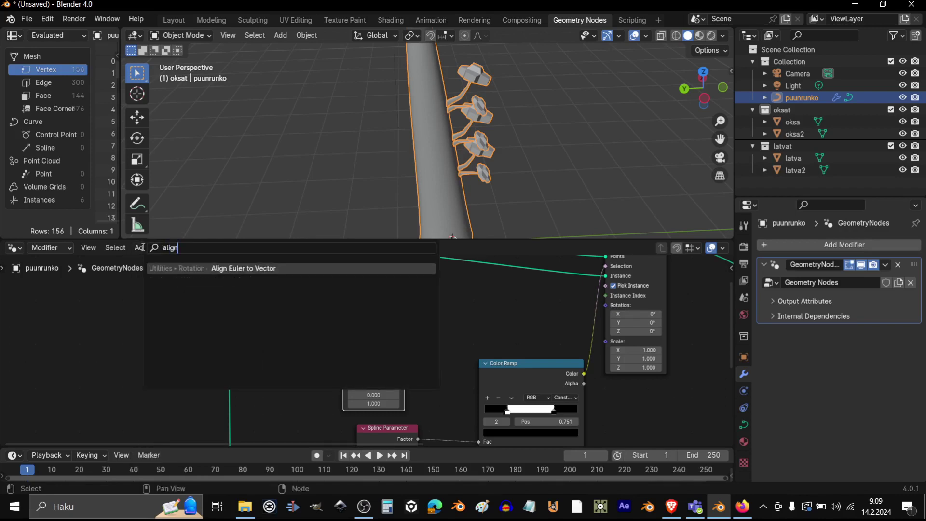
key(Escape)
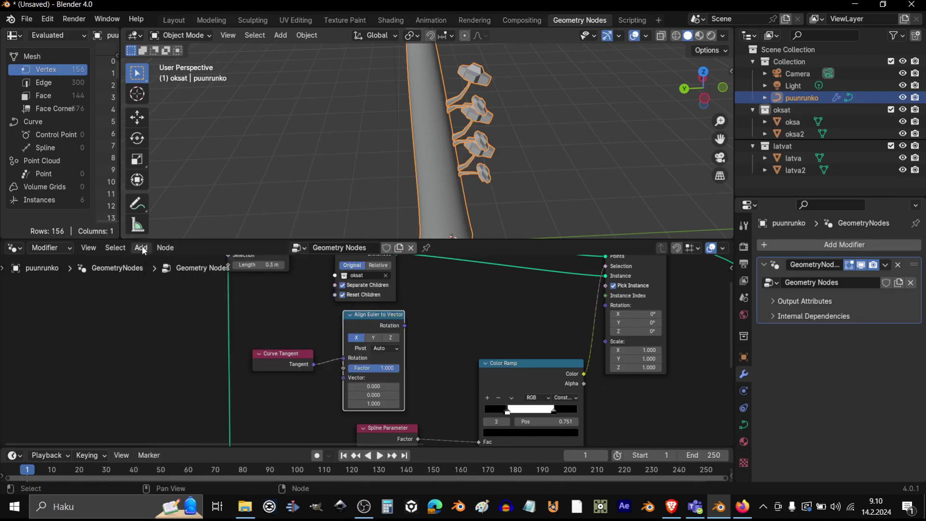
click(141, 248)
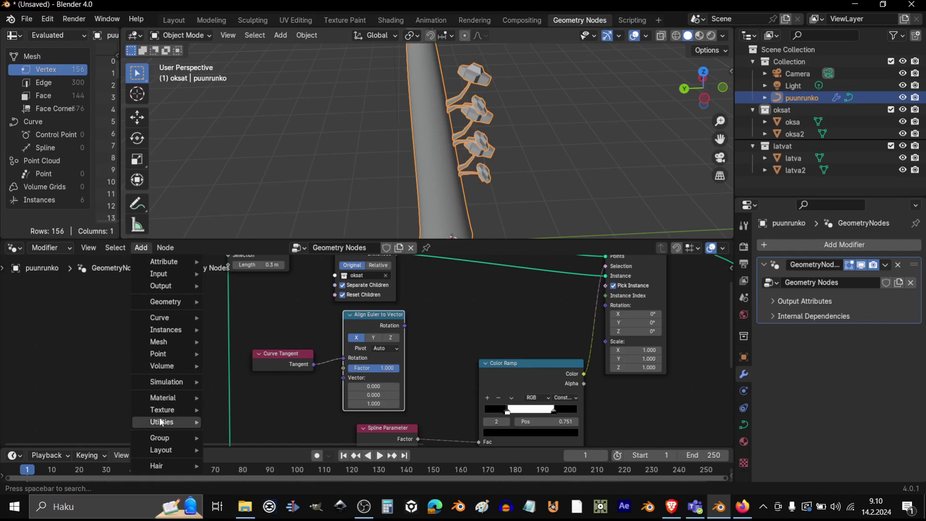
mouse_move(161, 422)
mouse_move(250, 381)
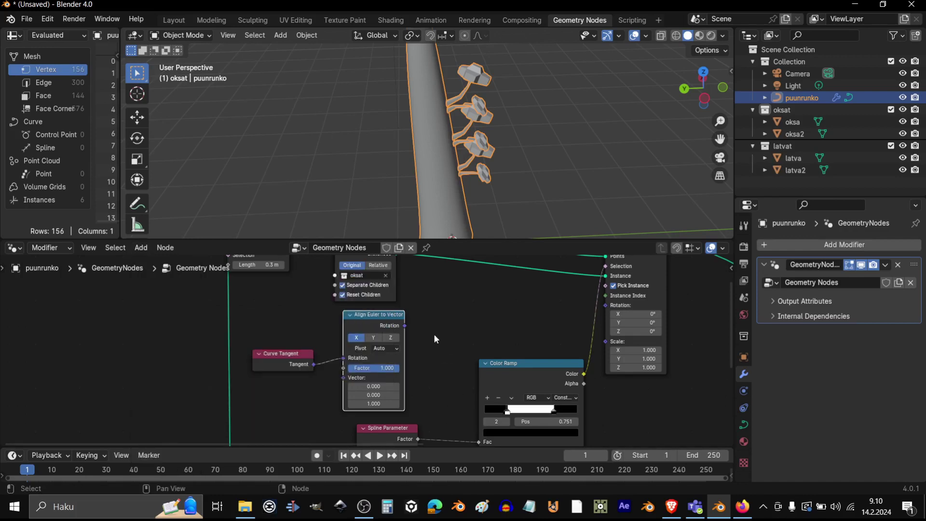
middle_drag(398, 335, 319, 343)
click(317, 323)
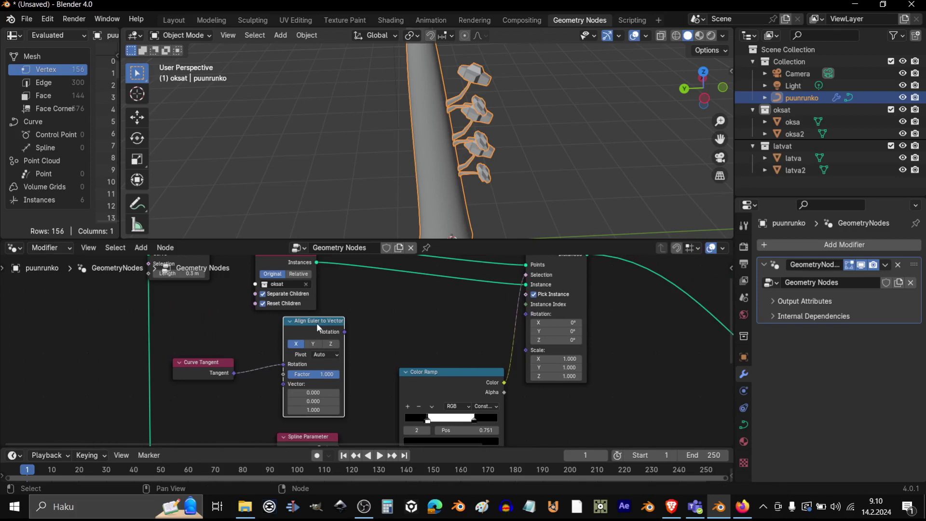
scroll(340, 375, up, 1)
scroll(363, 368, up, 2)
middle_drag(350, 355, 415, 338)
- Set the alignment axis to Z and drive Instance on Points Rotation with it
click(380, 322)
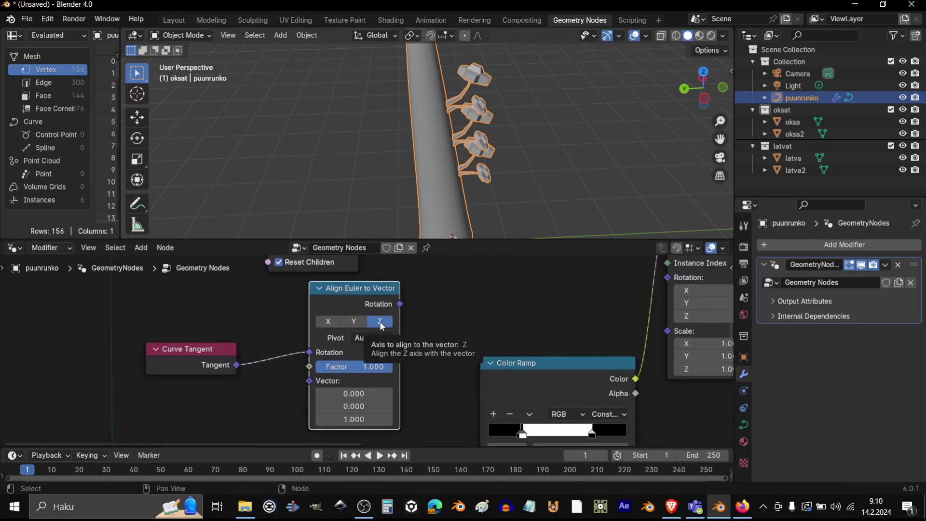
scroll(416, 343, down, 1)
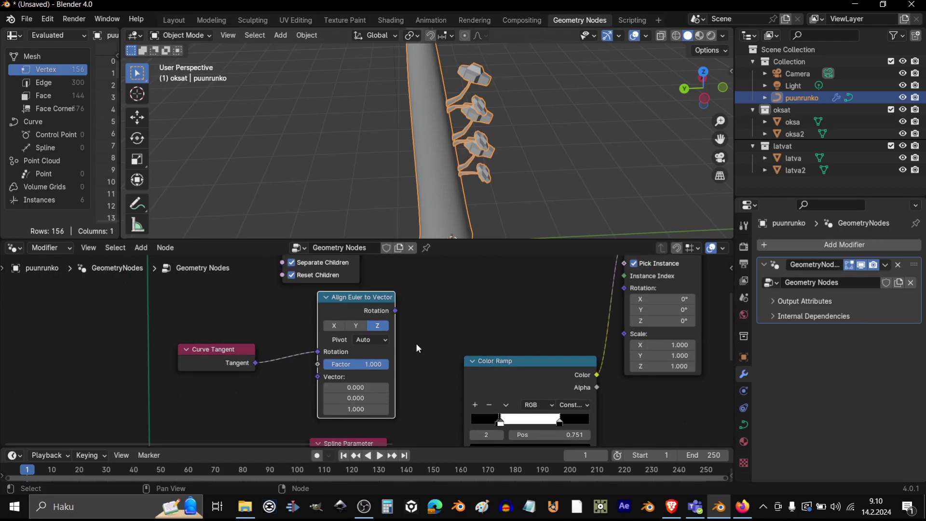
scroll(440, 335, down, 1)
middle_drag(447, 318, 343, 347)
drag(295, 344, 491, 324)
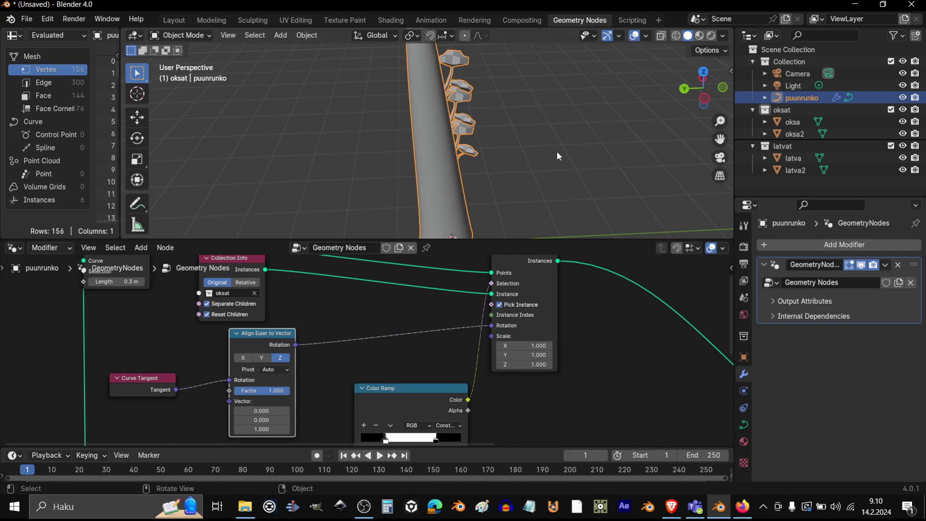
mouse_move(557, 151)
middle_down()
mouse_move(520, 131)
mouse_move(409, 120)
mouse_move(507, 129)
mouse_move(540, 145)
middle_up()
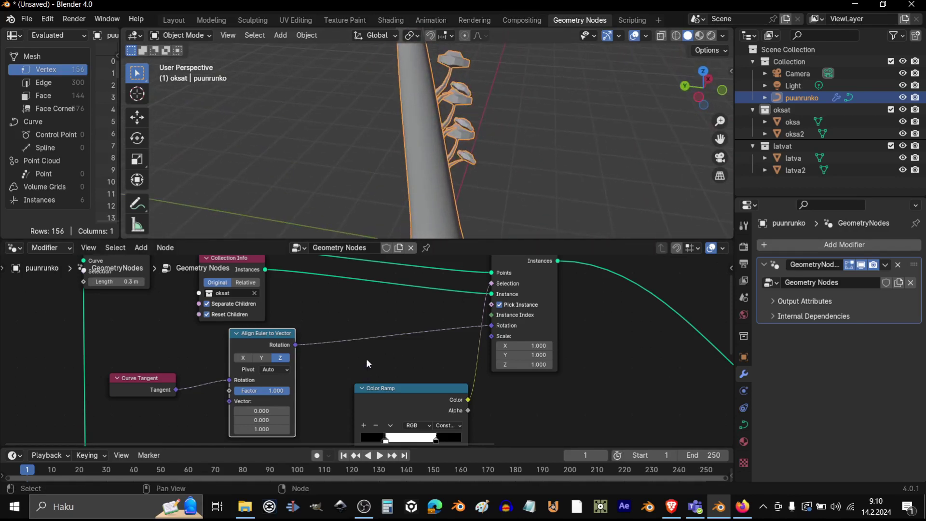
scroll(468, 326, down, 2)
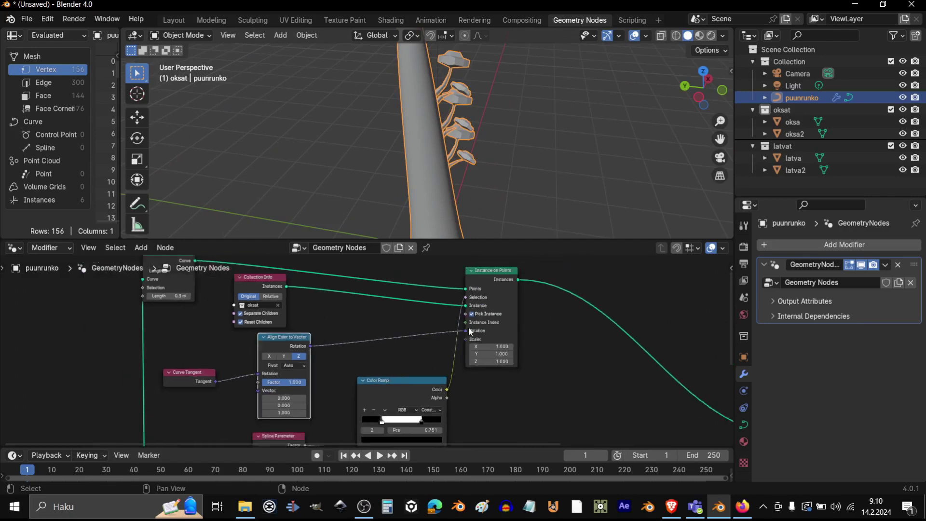
middle_drag(468, 326, 351, 341)
drag(271, 279, 270, 274)
middle_drag(341, 349, 318, 345)
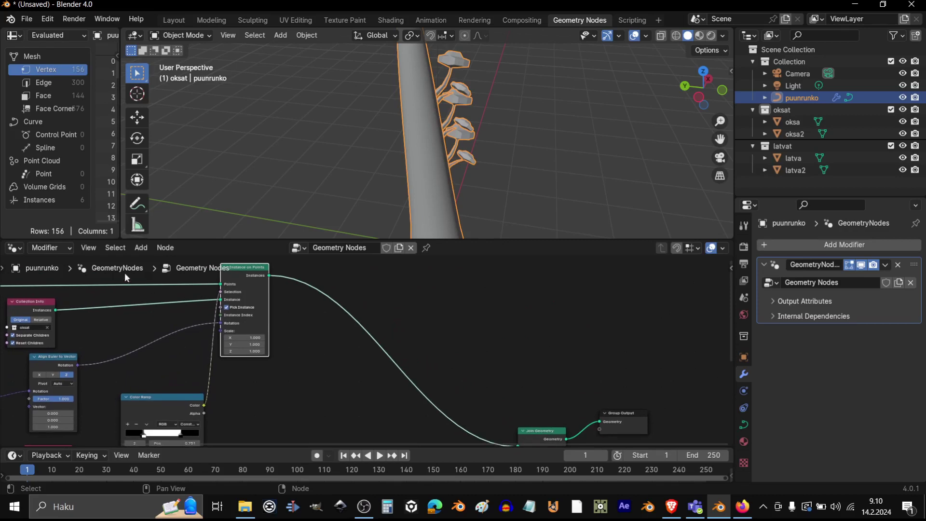
- Insert a Rotate Instances node between Instance on Points and Join Geometry
click(141, 248)
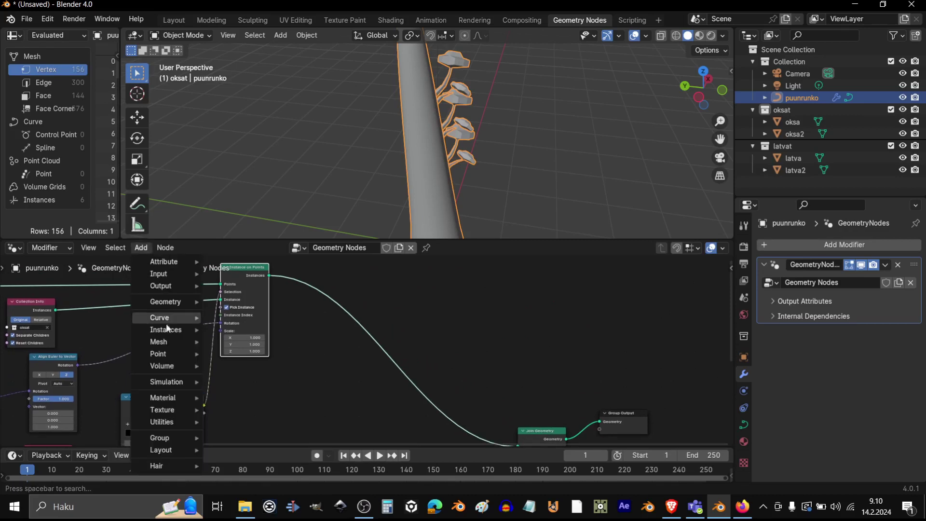
mouse_move(166, 332)
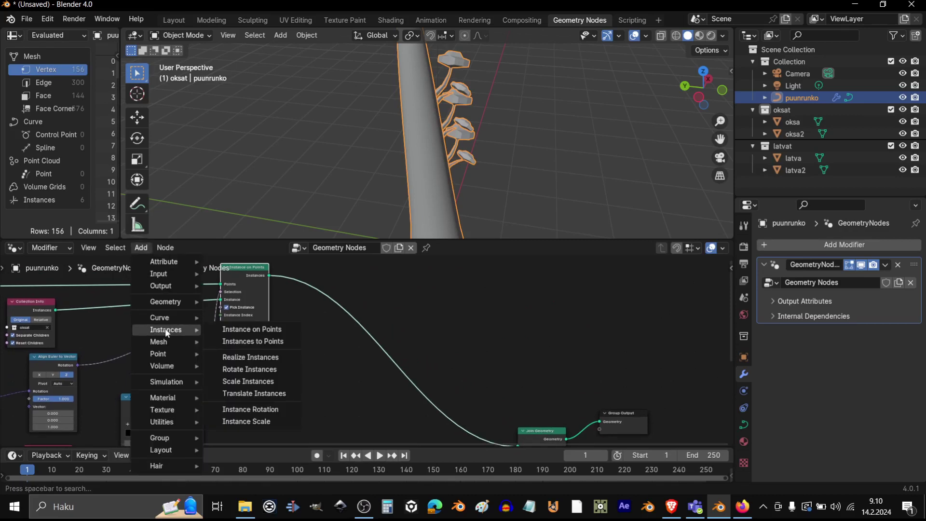
click(251, 368)
click(397, 321)
drag(397, 321, 424, 269)
middle_drag(351, 378, 384, 384)
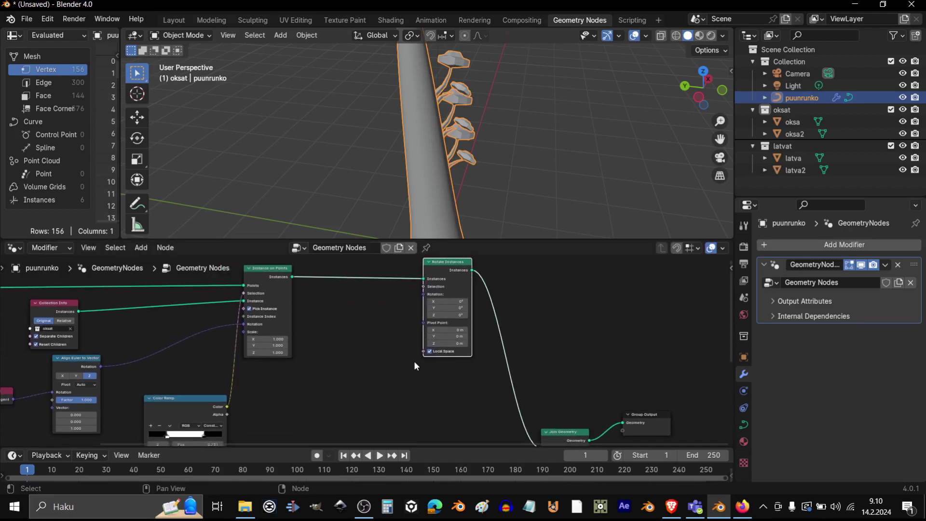
scroll(366, 362, up, 2)
middle_drag(351, 370, 376, 385)
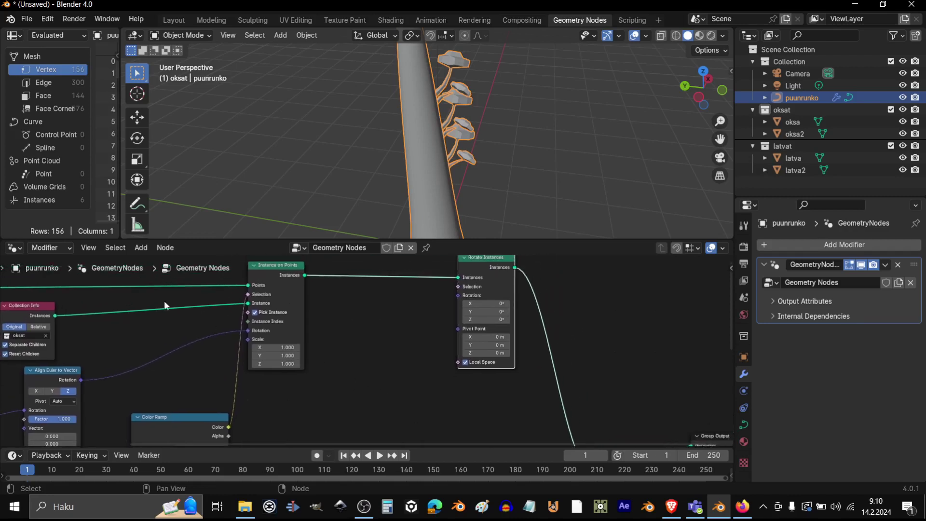
- Add a Random Value node beside Rotate Instances
click(140, 252)
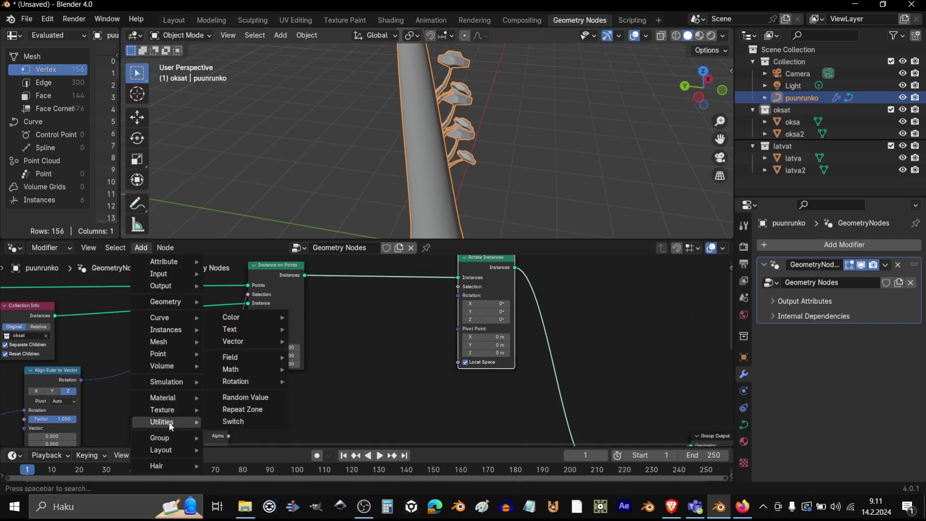
click(259, 399)
click(383, 373)
- Switch Random Value to Vector and link it to Rotate Instances Rotation
scroll(380, 368, up, 2)
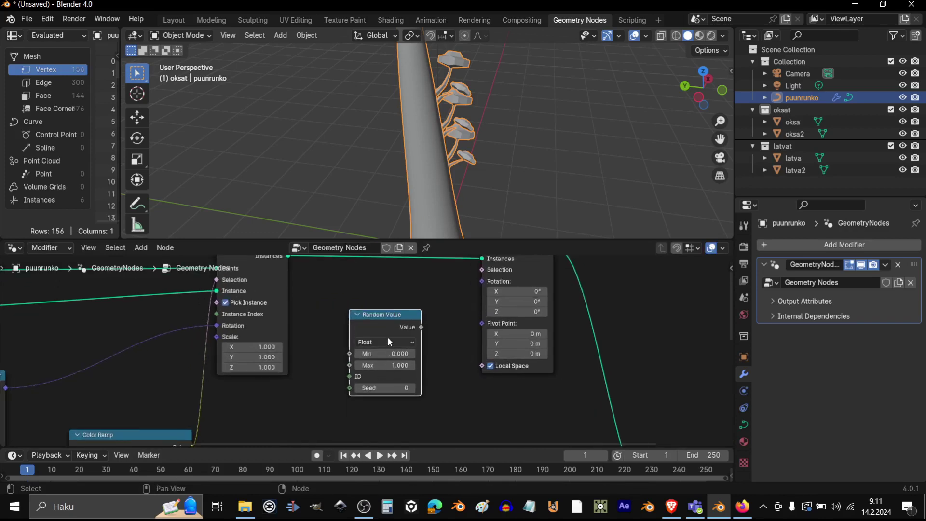
click(387, 340)
click(376, 388)
scroll(443, 392, down, 1)
middle_drag(443, 392, 422, 372)
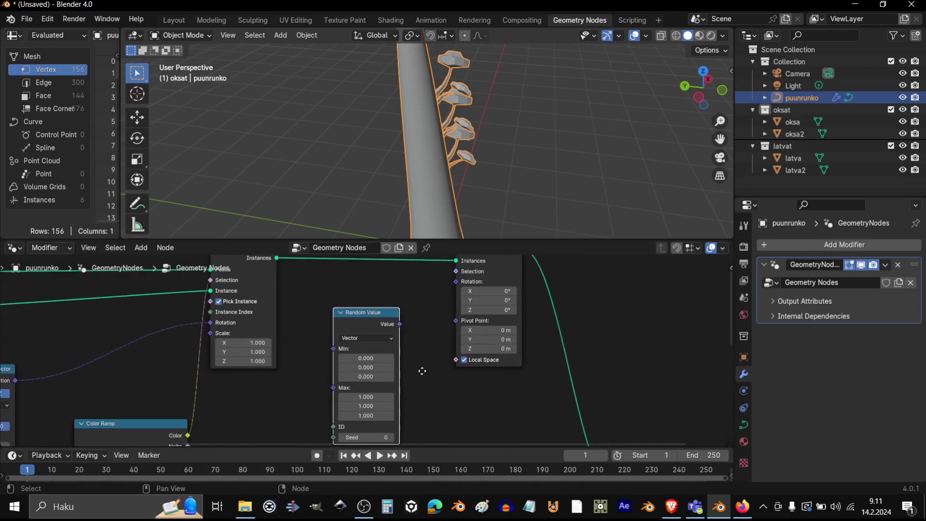
drag(399, 324, 455, 282)
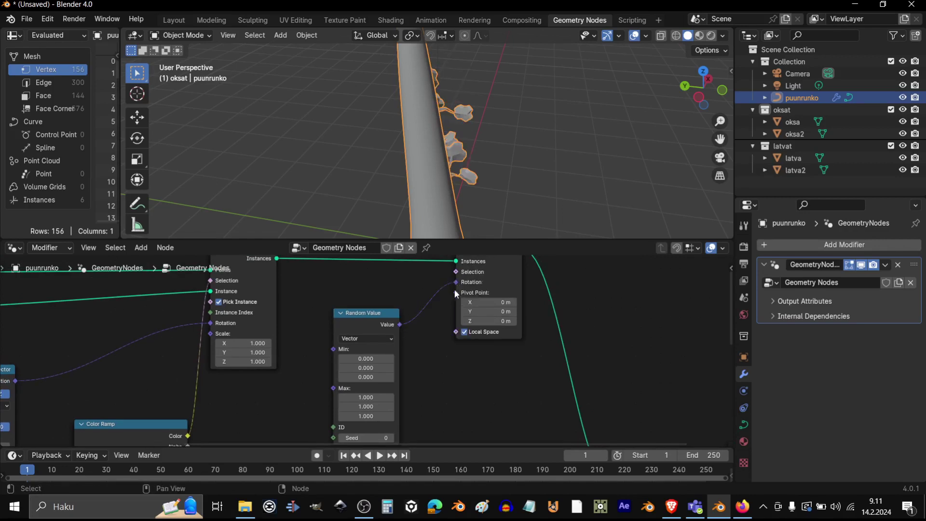
- Set Random Value Max X and Y to 0 and raise Max Z
middle_drag(536, 134, 482, 188)
middle_drag(430, 382, 444, 337)
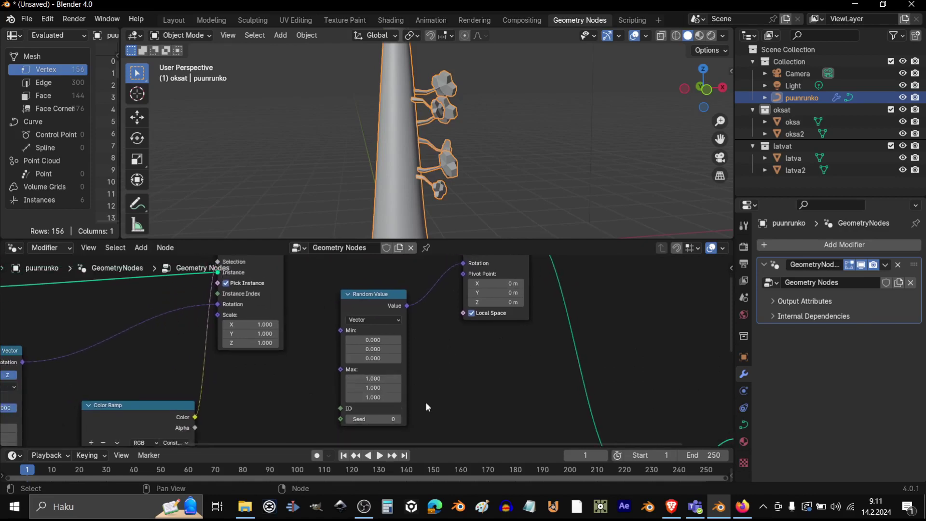
scroll(447, 342, up, 2)
click(417, 353)
text(0)
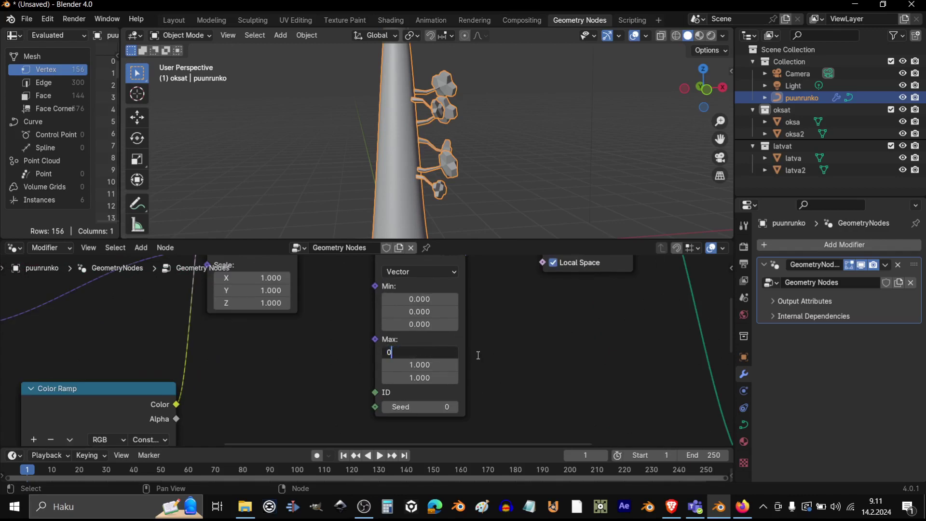
key(Return)
click(418, 365)
text(0)
key(Return)
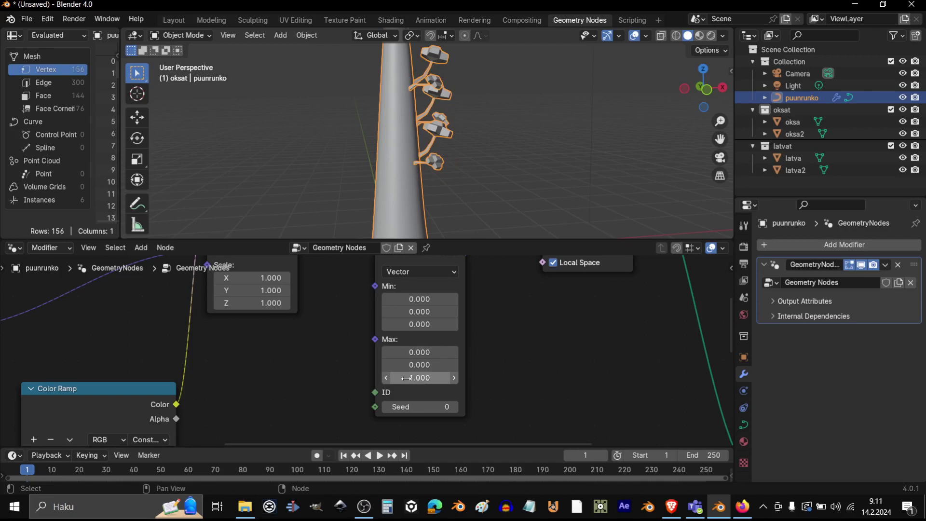
drag(408, 378, 463, 377)
- Reconnect the Align Euler to Vector rotation to Instance on Points Rotation
scroll(481, 353, down, 4)
middle_drag(479, 361, 519, 345)
scroll(492, 359, down, 3)
scroll(488, 389, up, 4)
middle_drag(488, 389, 610, 363)
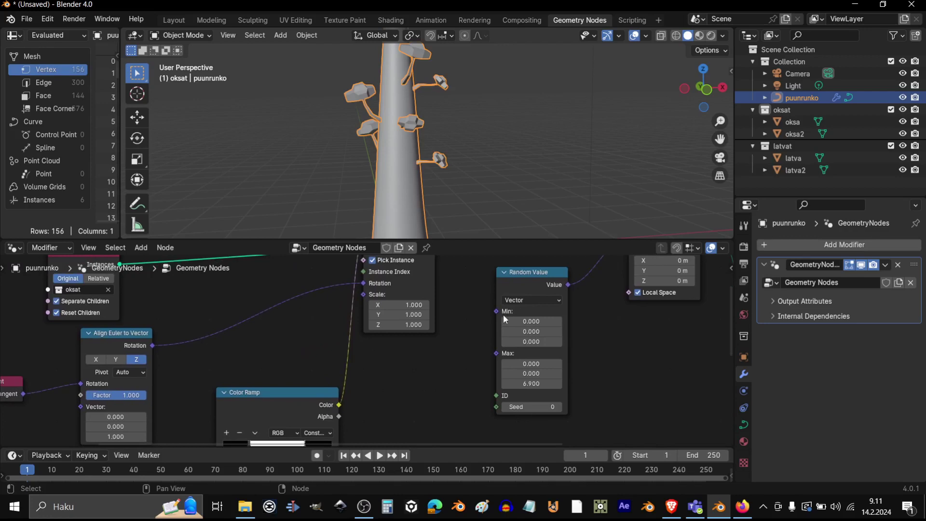
middle_drag(385, 363, 390, 375)
drag(368, 296, 350, 296)
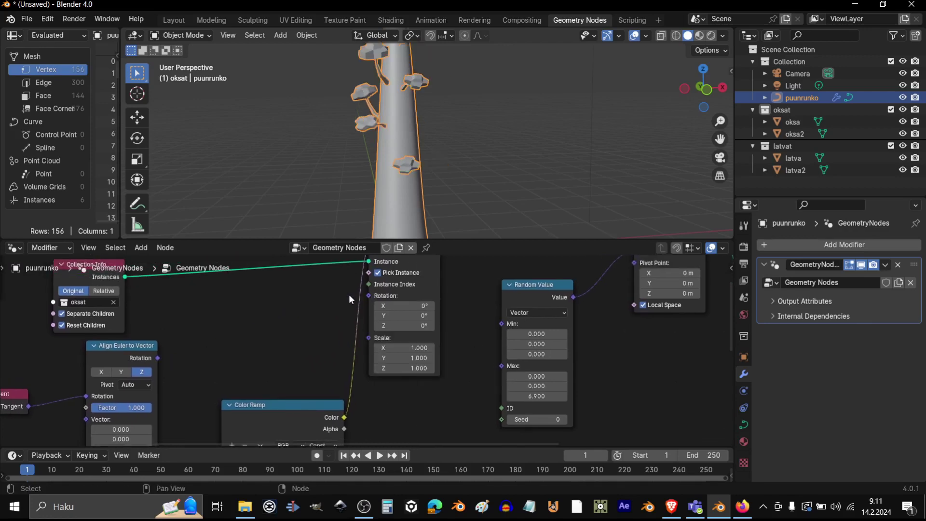
middle_drag(272, 352, 265, 357)
drag(176, 362, 385, 300)
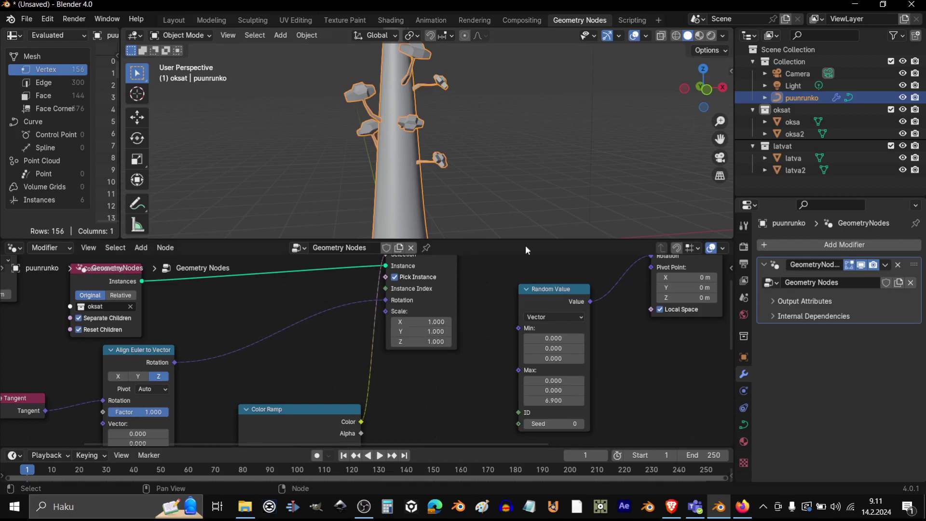
- Settle Random Value Max Z at 7.000 to scatter branches around the trunk
middle_drag(250, 358, 176, 323)
middle_drag(302, 319, 153, 348)
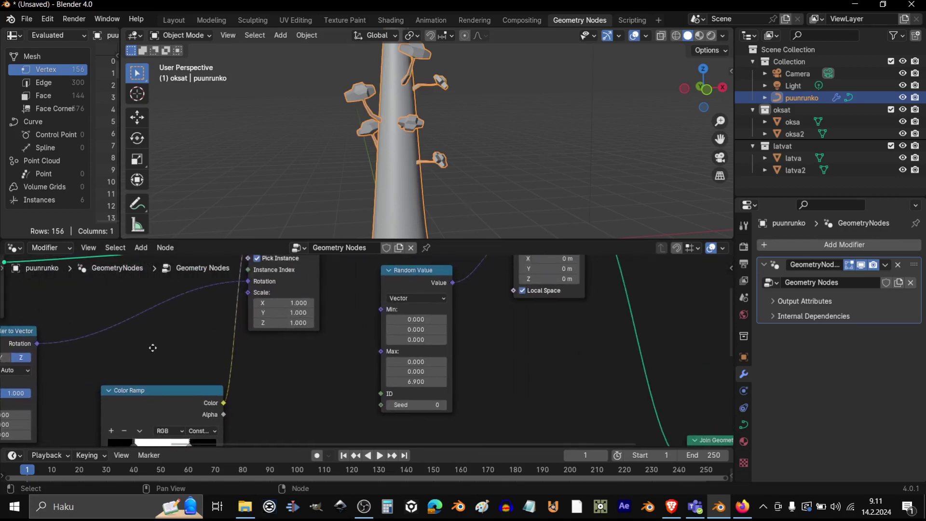
middle_drag(212, 352, 119, 347)
middle_drag(489, 384, 420, 407)
drag(355, 395, 361, 395)
middle_drag(492, 375, 510, 360)
scroll(445, 386, up, 4)
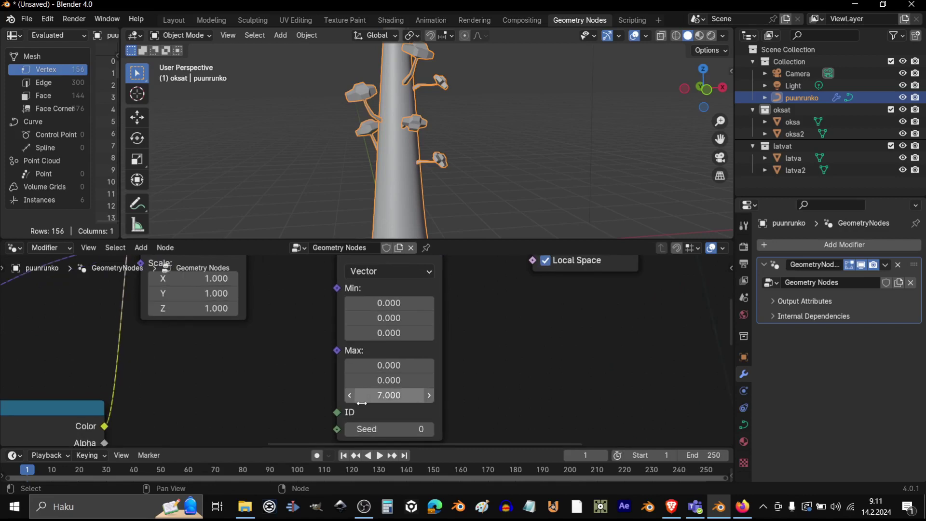
scroll(487, 377, down, 3)
scroll(502, 358, down, 4)
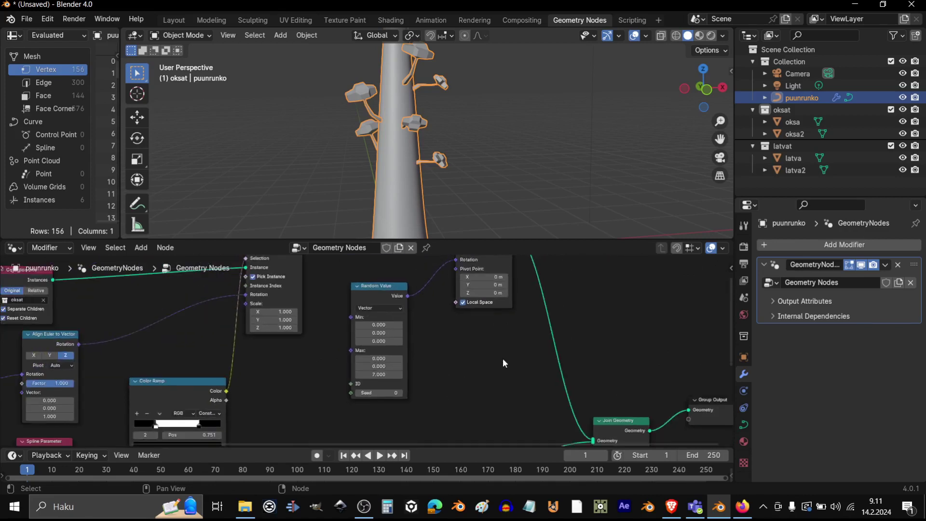
middle_drag(401, 147, 448, 162)
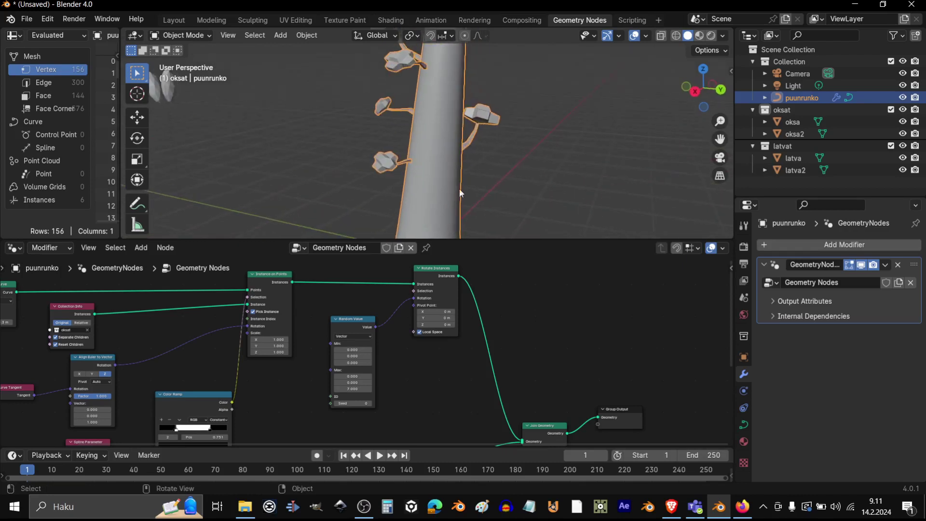
- Tune the Resample Curve length, settling on 0.11 m so the trunk carries 19 branches
middle_drag(210, 341, 559, 343)
scroll(280, 320, up, 4)
scroll(279, 316, up, 2)
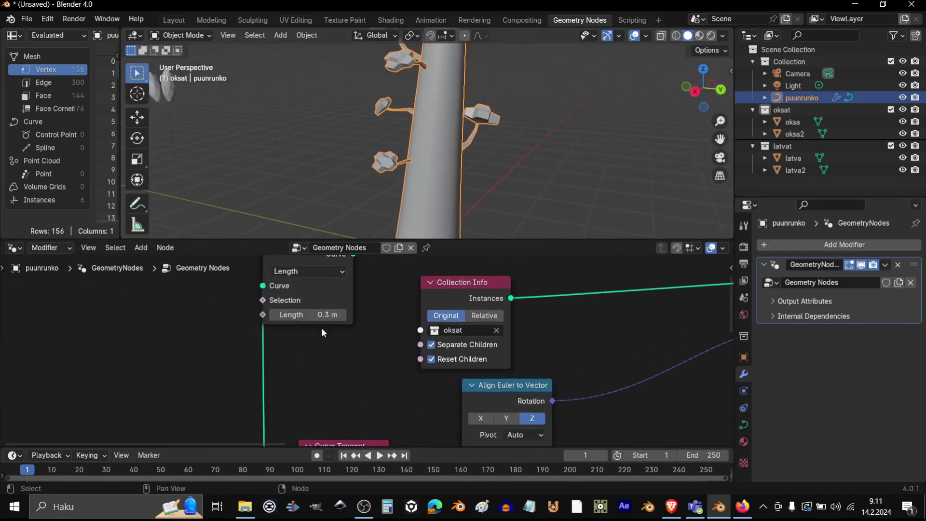
click(344, 316)
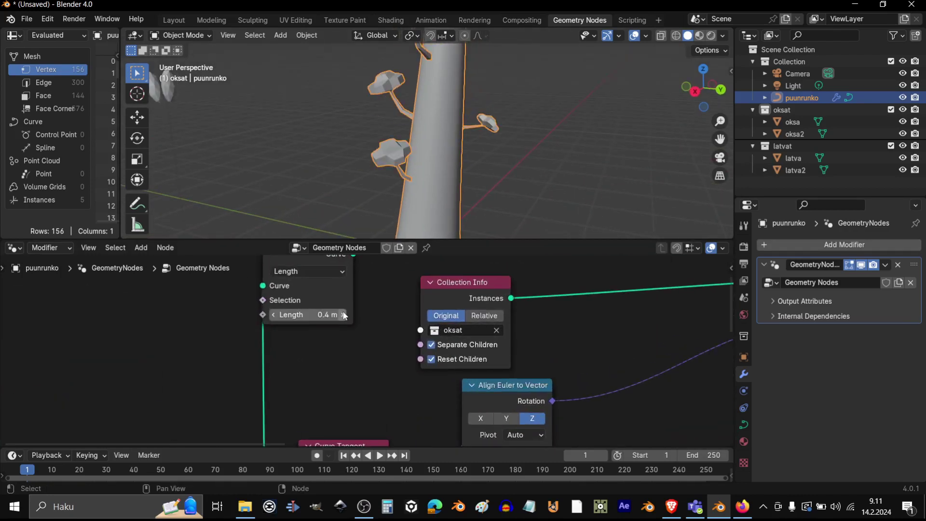
click(273, 314)
click(274, 314)
click(273, 314)
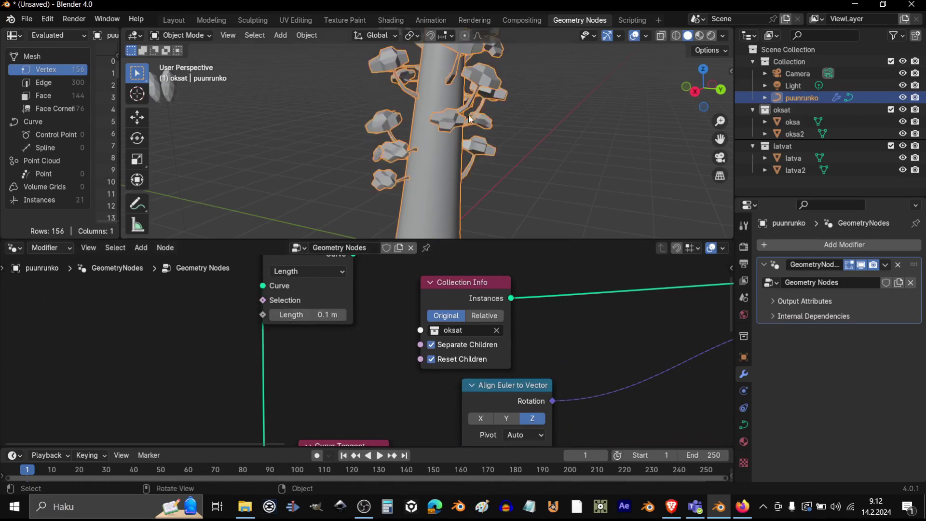
middle_drag(468, 115, 561, 110)
scroll(561, 110, down, 4)
middle_drag(429, 152, 447, 157)
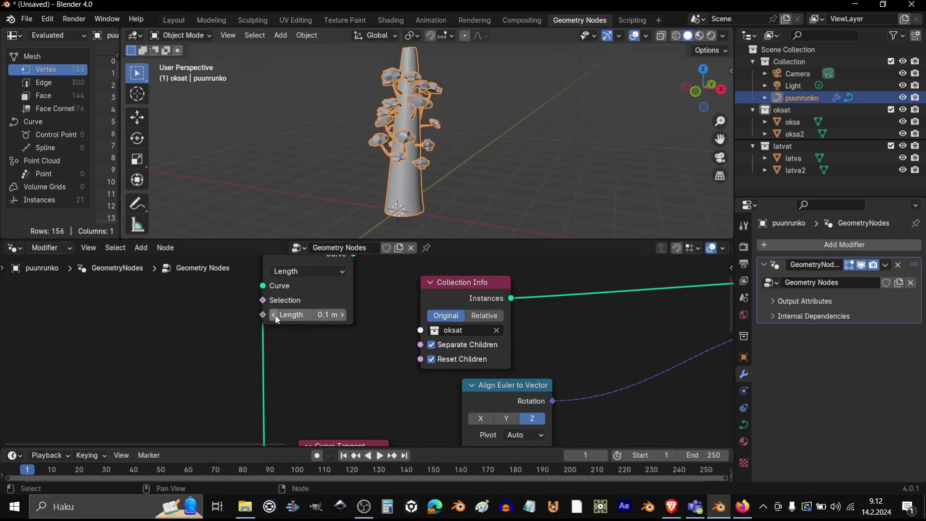
click(274, 315)
click(343, 315)
middle_drag(552, 124, 450, 131)
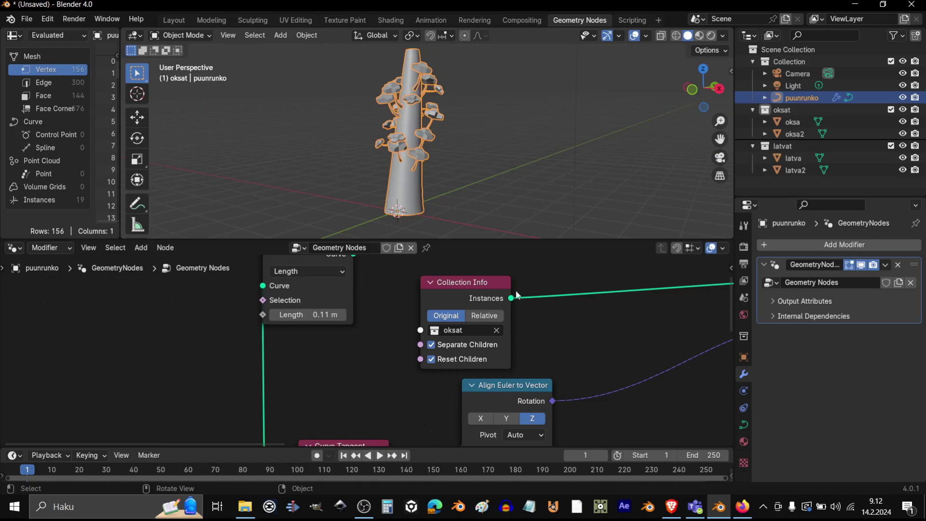
- Frame the whole trunk node tree and shift the Group Input node further left
key(Home)
scroll(520, 385, down, 2)
middle_drag(517, 390, 405, 362)
drag(235, 407, 182, 404)
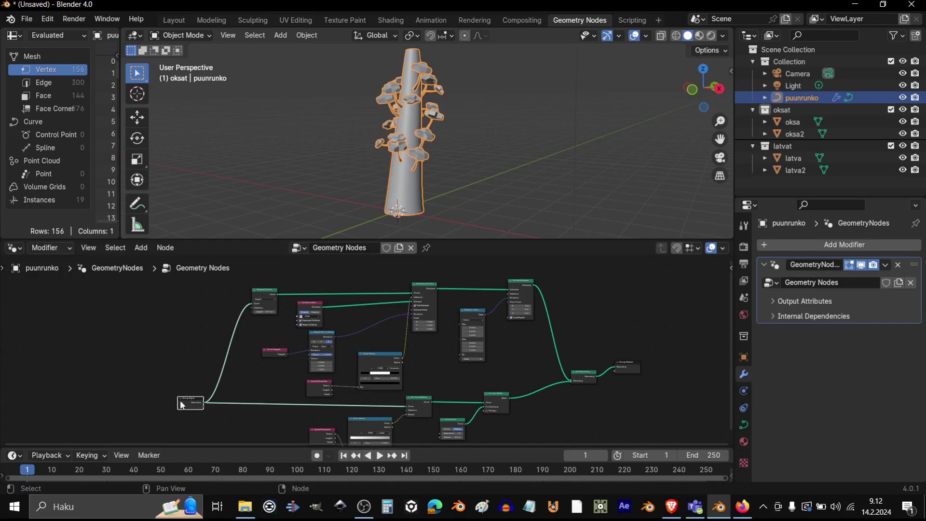
- Lower Spline Parameter, Color Ramp, Set Curve Radius, Curve Circle and Curve to Mesh into a row
middle_drag(223, 375, 188, 366)
drag(260, 377, 247, 395)
drag(312, 369, 307, 386)
drag(360, 343, 385, 388)
drag(438, 337, 442, 366)
mouse_move(360, 359)
mouse_down()
mouse_move(368, 370)
mouse_move(362, 364)
mouse_up()
drag(303, 382, 246, 404)
drag(365, 368, 393, 392)
drag(442, 366, 434, 375)
drag(351, 379, 300, 390)
drag(234, 404, 225, 408)
middle_drag(351, 348, 374, 397)
drag(328, 348, 292, 371)
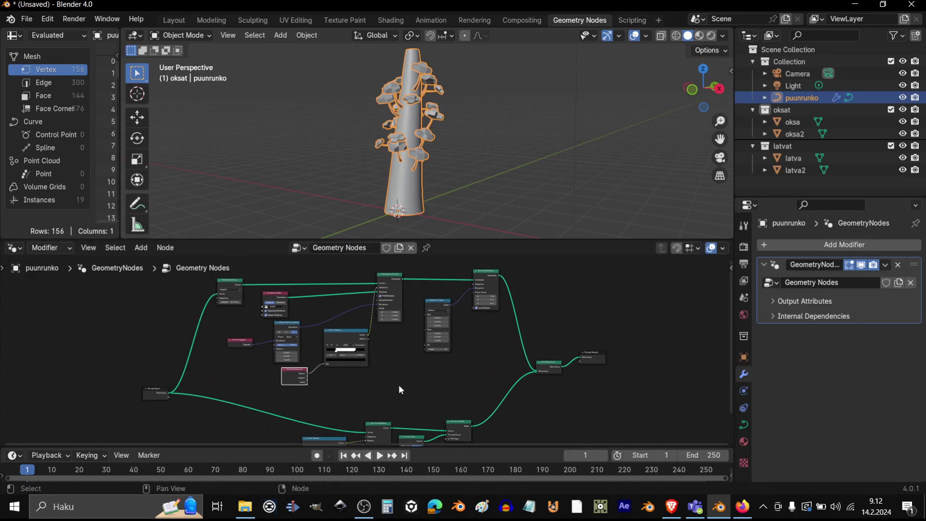
- Reposition the Random Value node up-left and the Group Input node down
scroll(415, 378, down, 1)
drag(432, 308, 425, 298)
scroll(397, 369, down, 1)
middle_drag(393, 373, 409, 366)
drag(208, 382, 208, 415)
middle_drag(311, 391, 242, 408)
- Box-select the whole upper branch-instancing node group, starting from Resample Curve
click(200, 310)
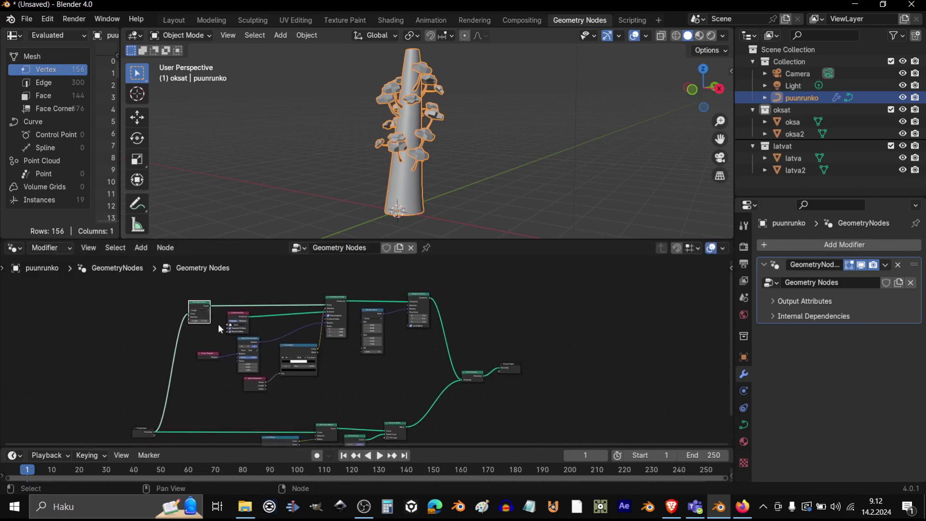
scroll(229, 379, down, 1)
drag(207, 292, 423, 386)
middle_drag(489, 319, 443, 373)
scroll(503, 334, down, 2)
- Duplicate the branch-instancing node group with Shift+D and place the copy above the original
key(shift+d)
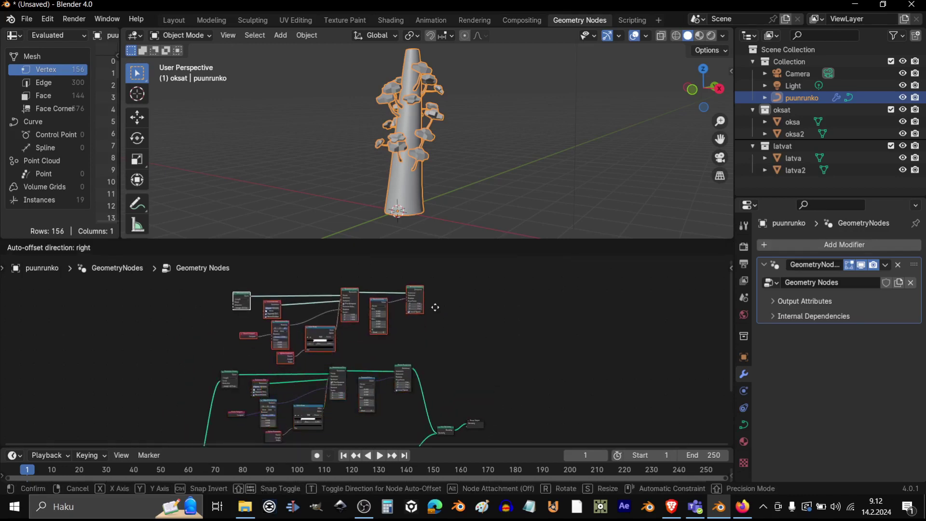
click(422, 307)
click(195, 360)
middle_drag(195, 361, 252, 341)
drag(248, 239, 264, 123)
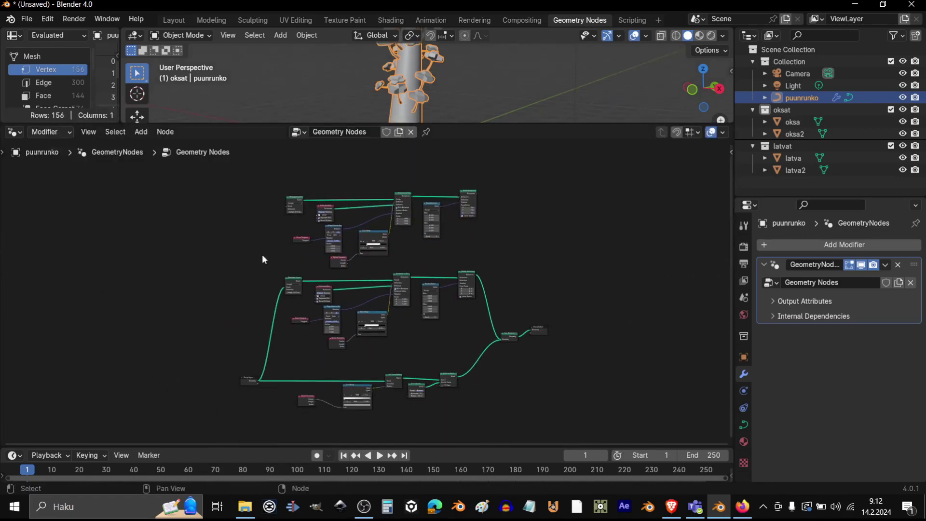
- Connect Group Input Geometry into the copy and the copy's output into Join Geometry
drag(239, 394, 271, 194)
scroll(538, 252, up, 1)
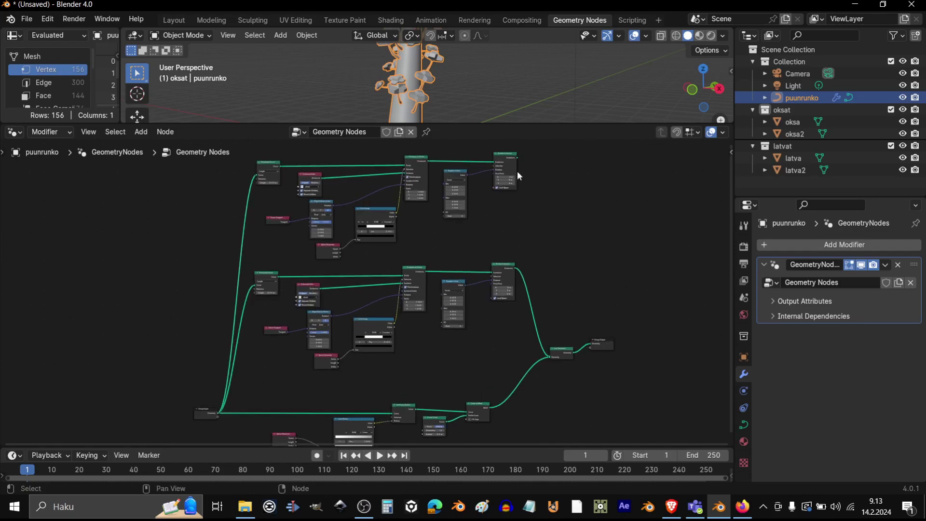
drag(518, 159, 549, 358)
middle_drag(577, 256, 639, 331)
middle_drag(520, 329, 418, 283)
- Select the copied upper node group and move it to a new position
drag(303, 196, 590, 305)
key(g)
click(501, 278)
scroll(503, 278, down, 1)
middle_drag(496, 261, 524, 190)
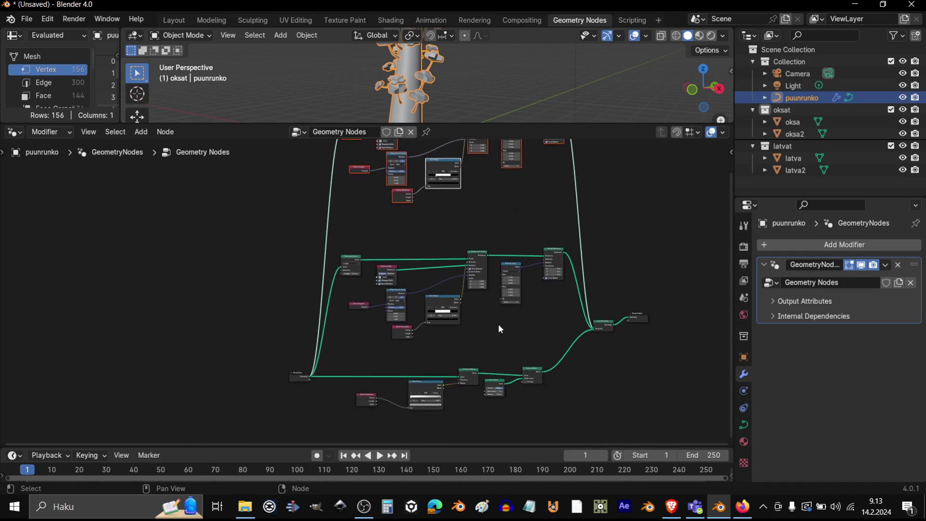
- Move the five bottom trunk nodes and the Group Input node lower-left
click(428, 403)
drag(341, 361, 574, 418)
key(g)
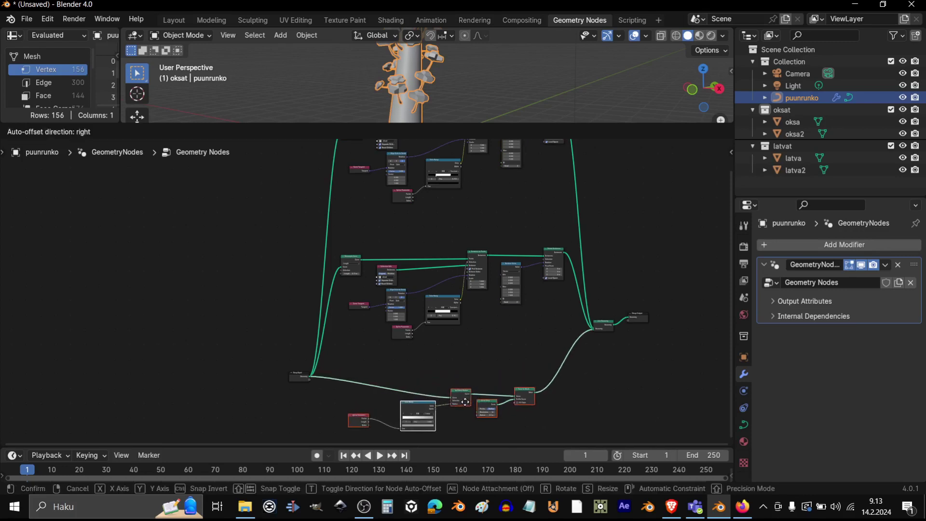
click(462, 397)
drag(297, 381, 280, 397)
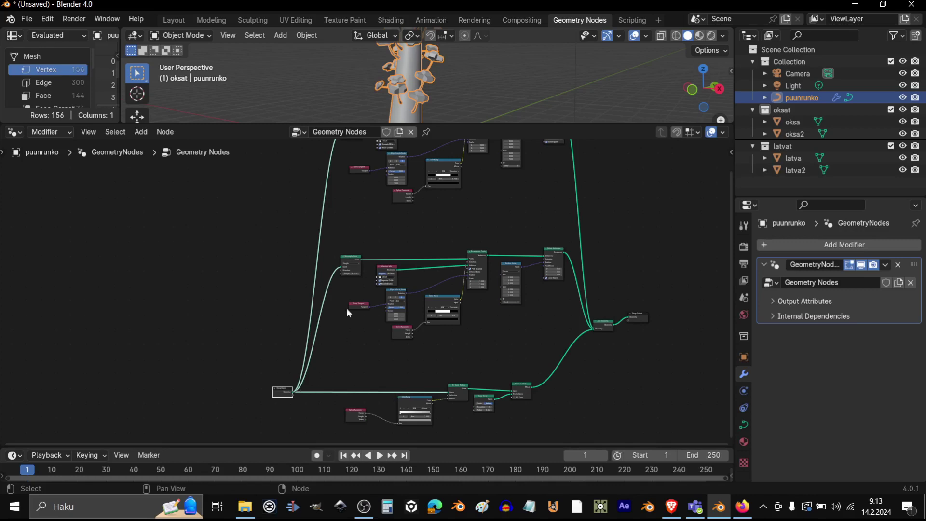
middle_drag(493, 226, 487, 233)
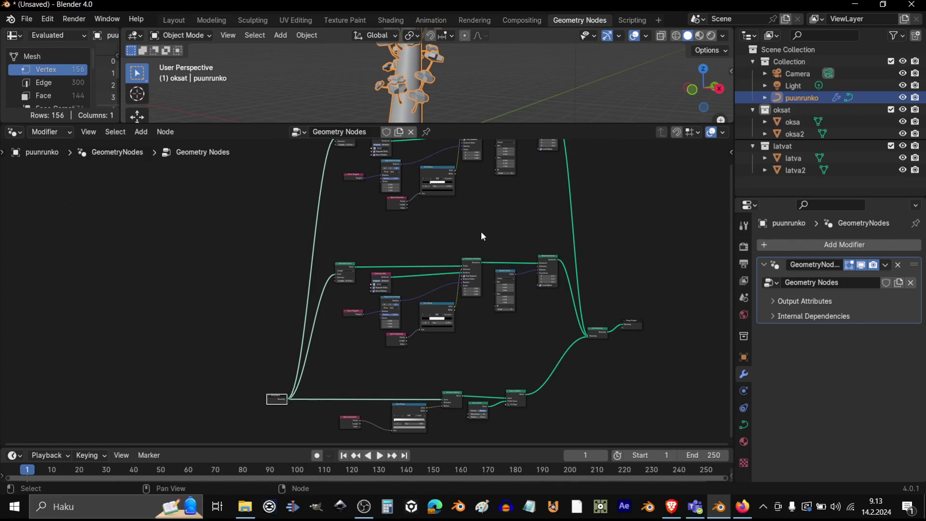
scroll(347, 316, up, 4)
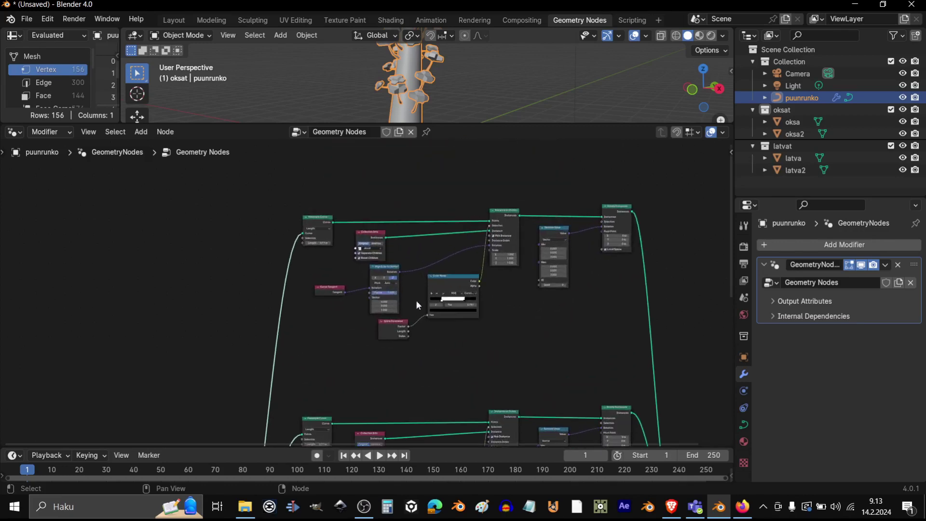
scroll(440, 349, up, 2)
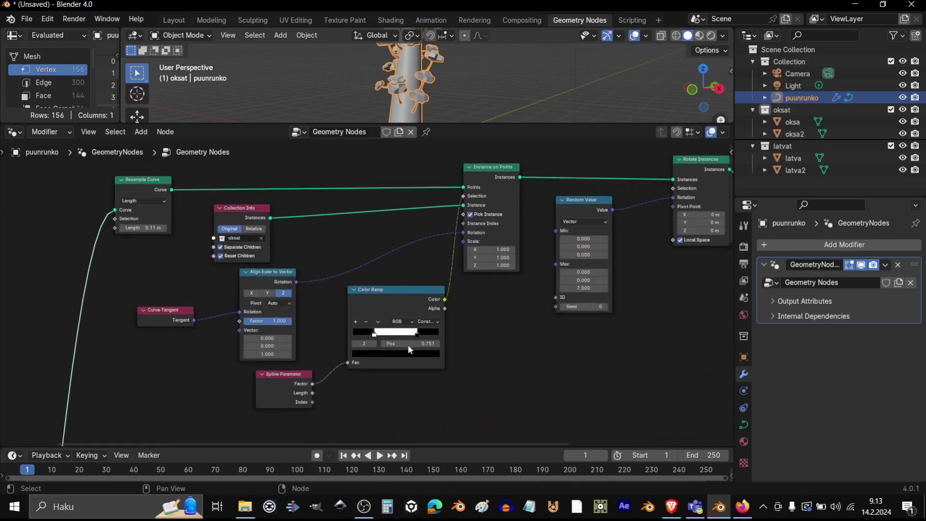
scroll(423, 287, up, 3)
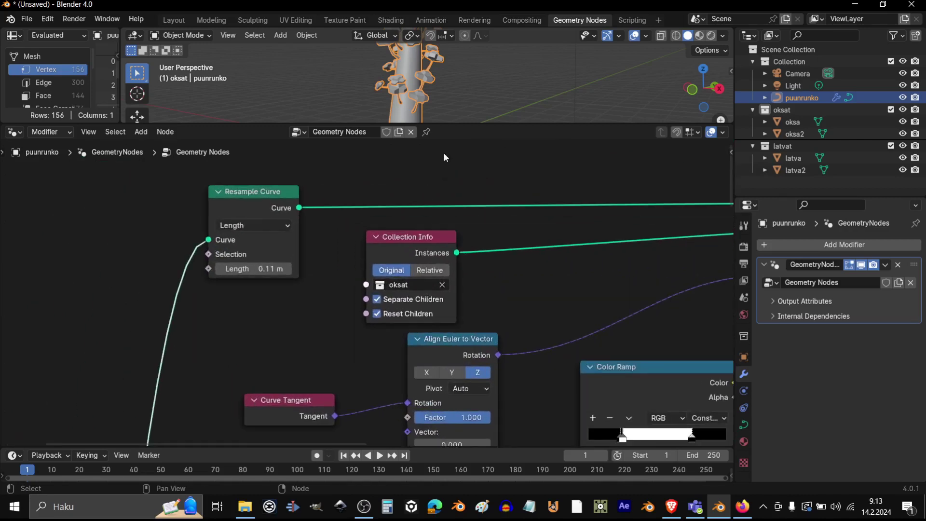
scroll(461, 268, up, 2)
- Set the copy's Collection Info to instance the latvat collection instead of oksat
click(426, 283)
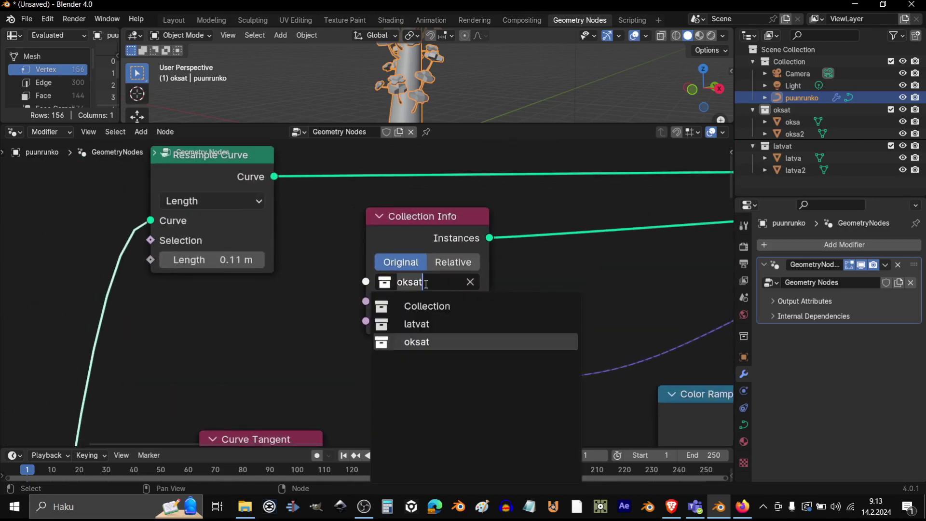
click(423, 327)
drag(485, 124, 463, 235)
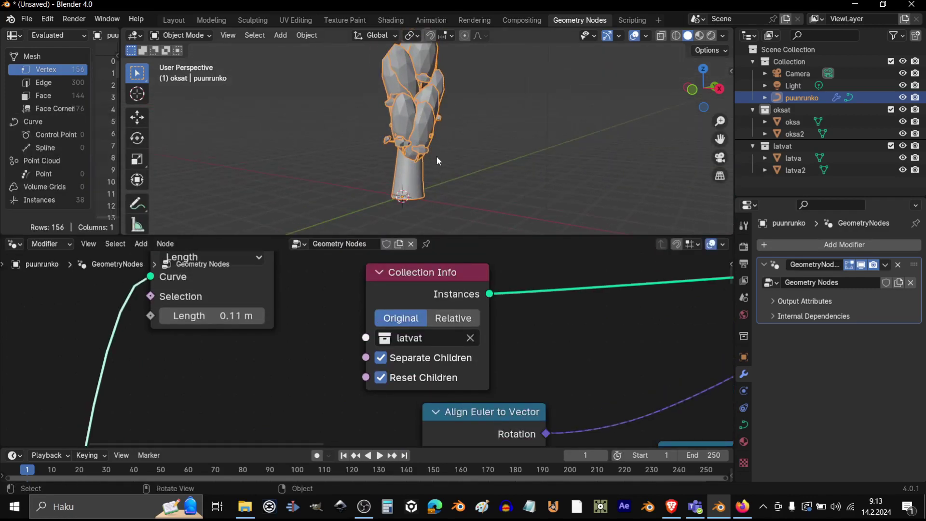
middle_drag(442, 143, 454, 169)
scroll(565, 348, down, 4)
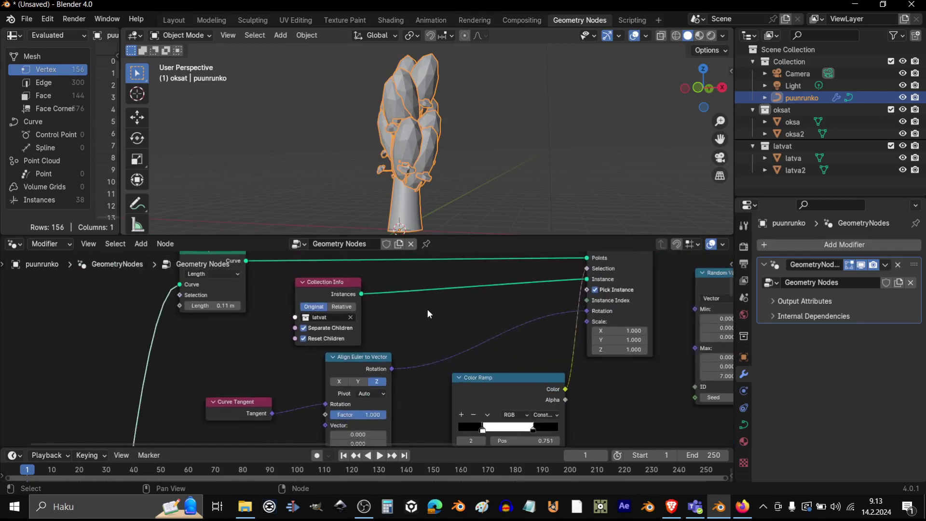
- Drag the copy's Color Ramp stops to 0.724 and 0.731 so tops crown the trunk
middle_drag(434, 342, 427, 295)
middle_drag(603, 388, 487, 329)
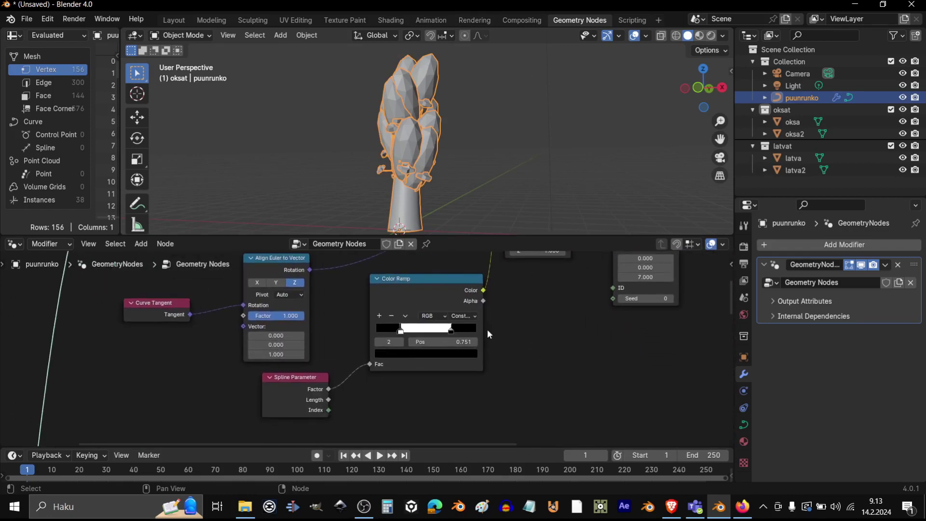
scroll(488, 328, up, 5)
drag(486, 324, 522, 327)
drag(380, 326, 488, 331)
drag(371, 321, 472, 321)
- Orbit the tree and pan the node editor to check both groups, Join Geometry and Group Output
middle_drag(541, 144, 535, 185)
scroll(534, 172, down, 3)
scroll(537, 355, down, 6)
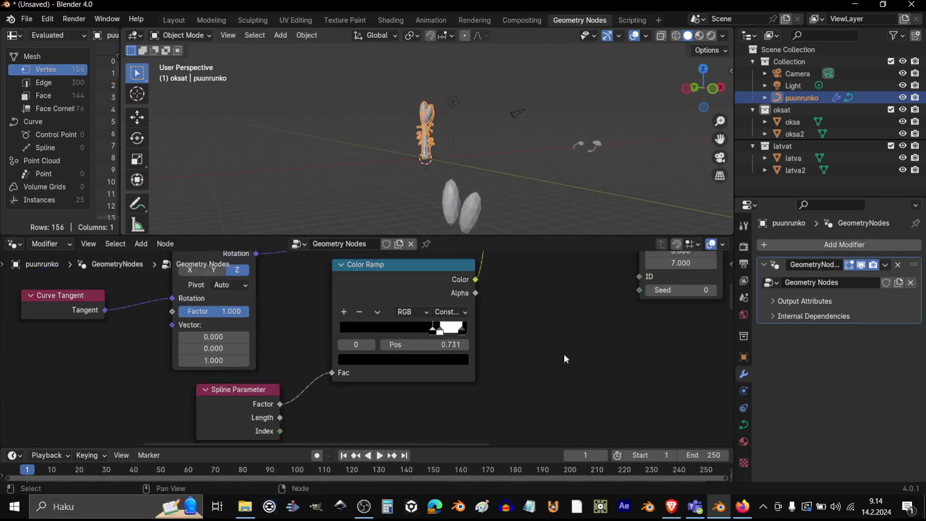
scroll(403, 369, down, 4)
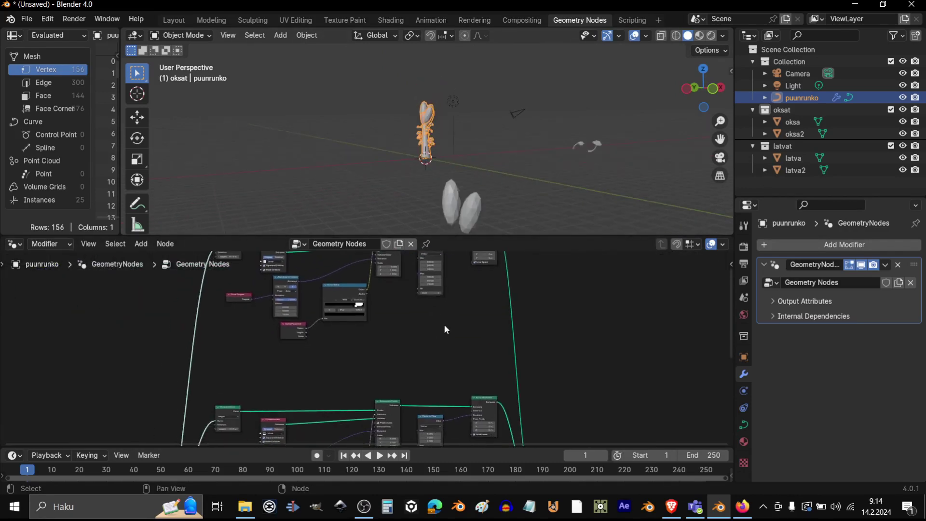
scroll(413, 324, up, 1)
middle_drag(416, 330, 424, 370)
scroll(423, 371, up, 2)
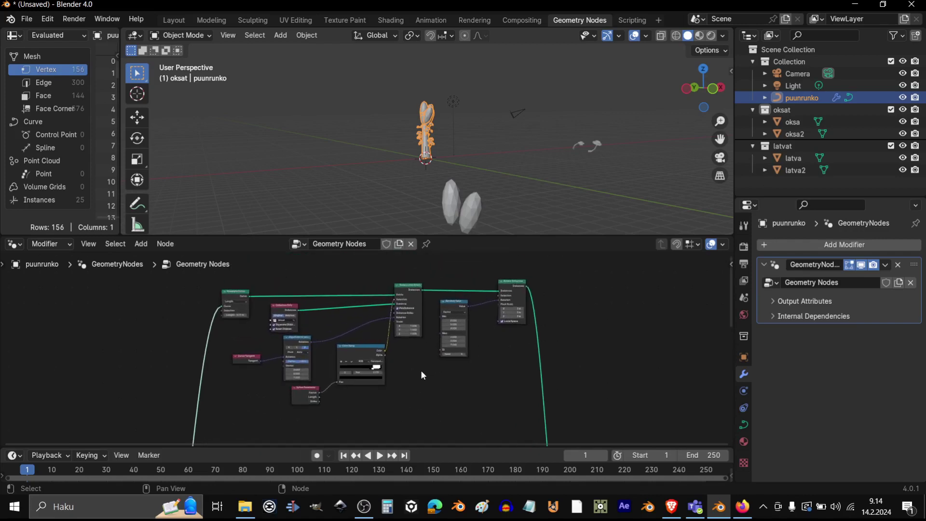
scroll(421, 373, up, 1)
mouse_move(512, 175)
middle_down()
mouse_move(431, 201)
mouse_move(505, 170)
middle_up()
scroll(477, 195, up, 5)
scroll(475, 192, up, 3)
middle_drag(541, 405, 463, 304)
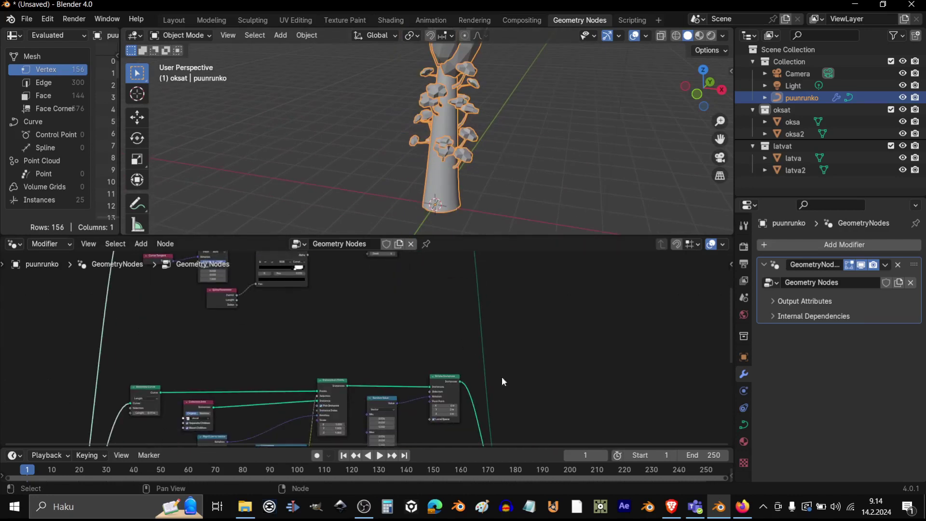
middle_drag(517, 414, 513, 278)
scroll(502, 370, down, 3)
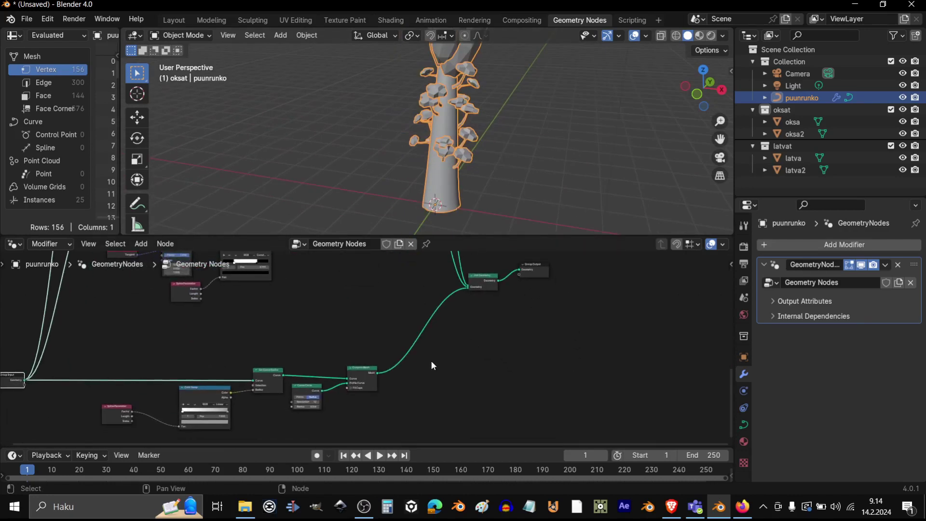
middle_drag(432, 361, 477, 357)
- Switch the viewport to Material Preview shading and zoom the node editor onto Curve to Mesh
key(z)
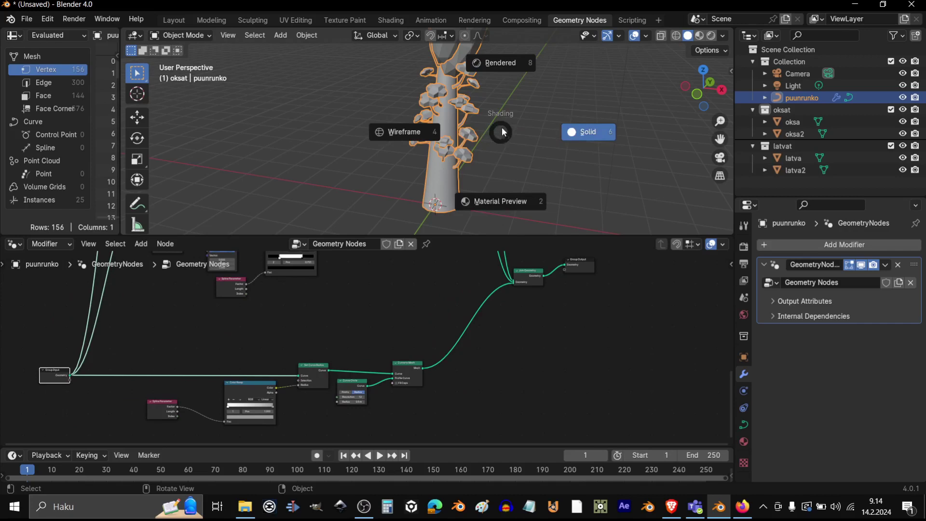
click(504, 166)
mouse_move(505, 169)
middle_down()
mouse_move(531, 132)
mouse_move(509, 174)
mouse_move(518, 196)
mouse_move(491, 164)
middle_up()
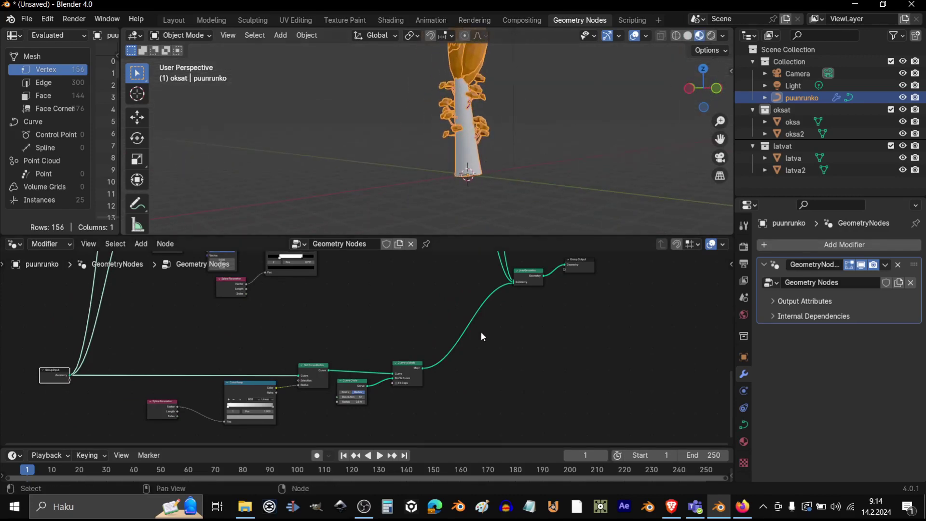
mouse_move(464, 374)
middle_down()
mouse_move(529, 326)
mouse_move(452, 389)
middle_up()
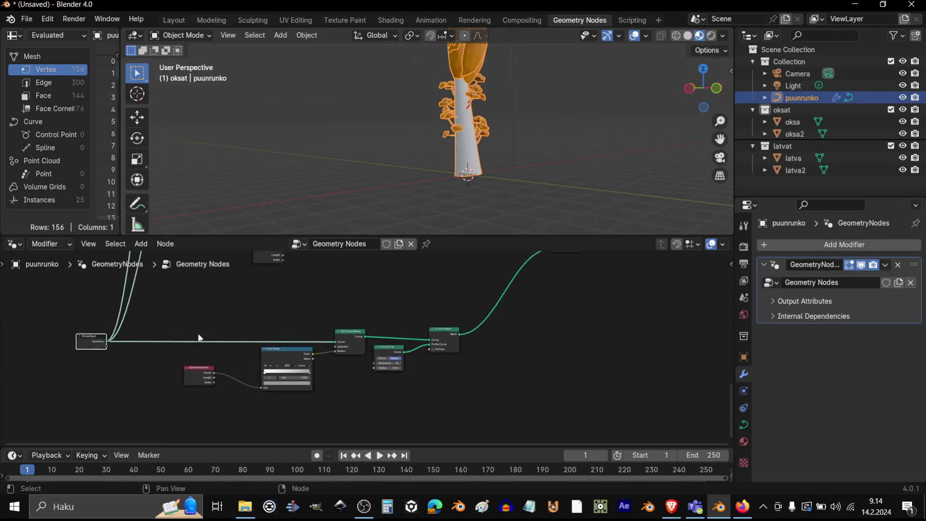
middle_drag(443, 351, 341, 378)
scroll(400, 349, down, 5)
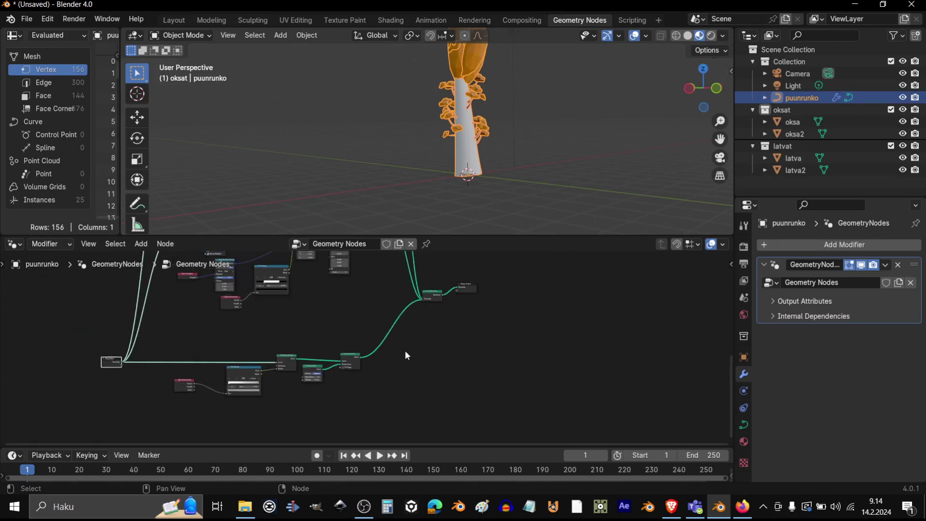
scroll(404, 350, up, 15)
scroll(462, 385, up, 3)
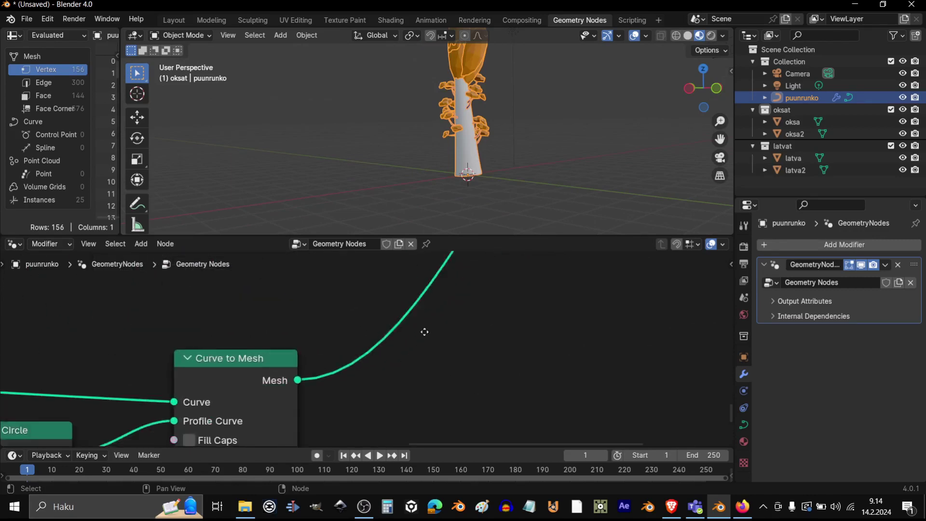
- Add a Set Material node and insert it on the link between Curve to Mesh and the output
click(141, 244)
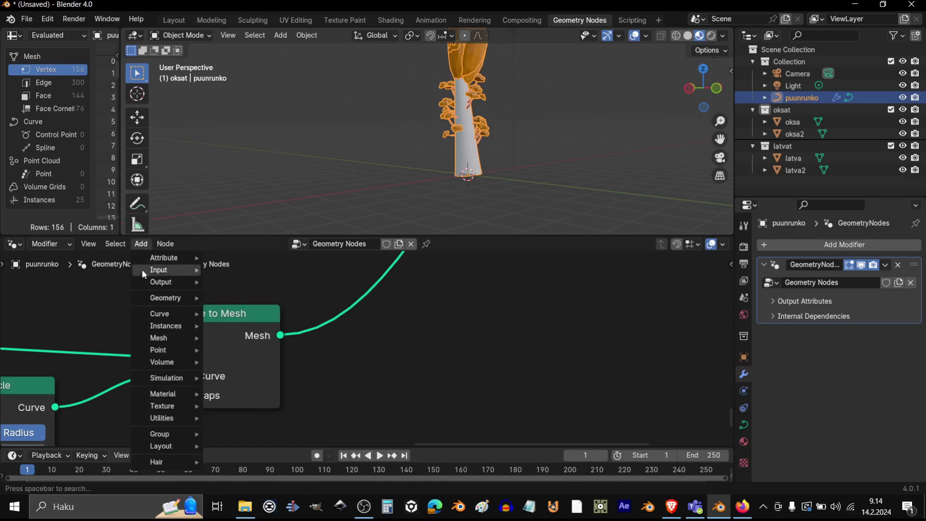
mouse_move(164, 394)
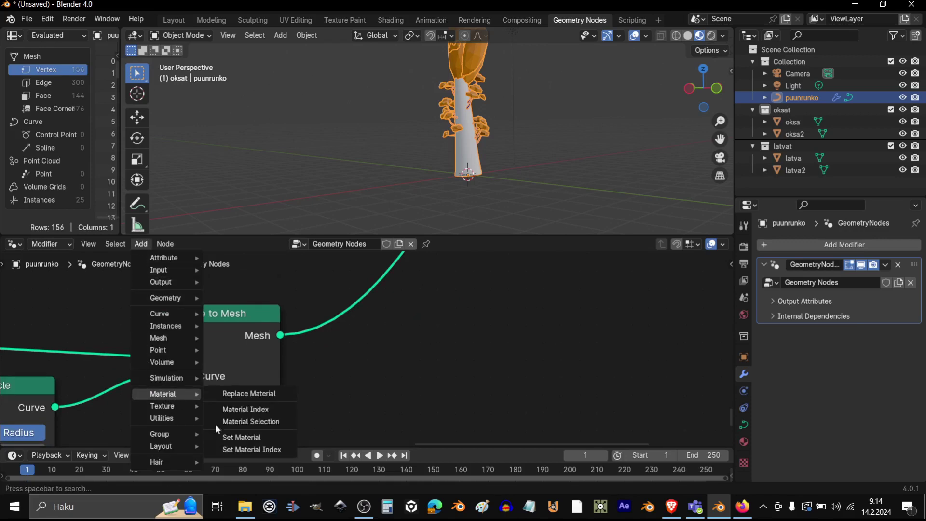
click(252, 437)
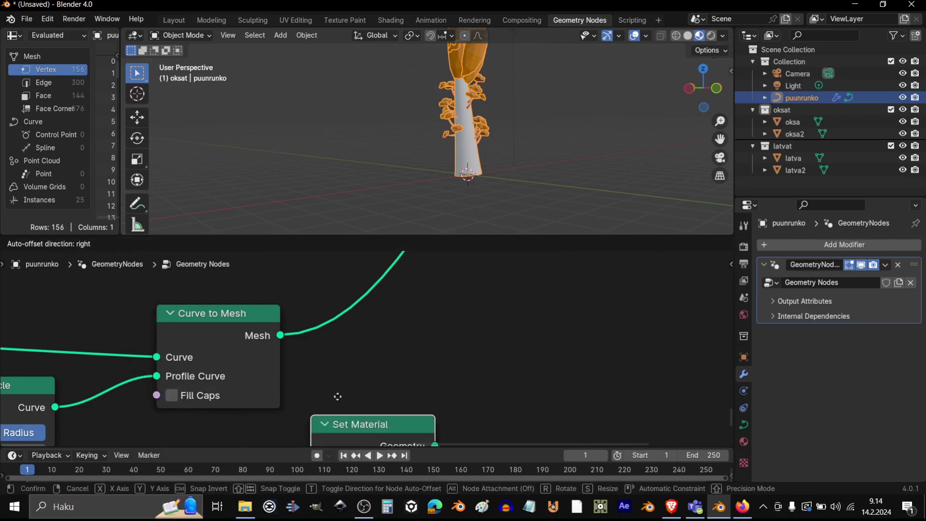
click(345, 290)
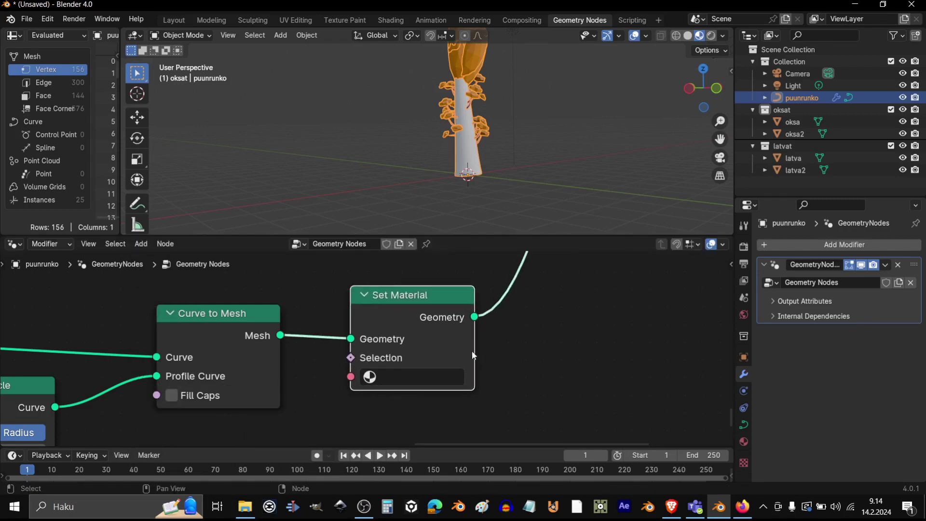
scroll(499, 337, down, 2)
scroll(449, 346, up, 2)
mouse_move(394, 300)
mouse_down()
mouse_move(422, 289)
mouse_move(397, 302)
mouse_up()
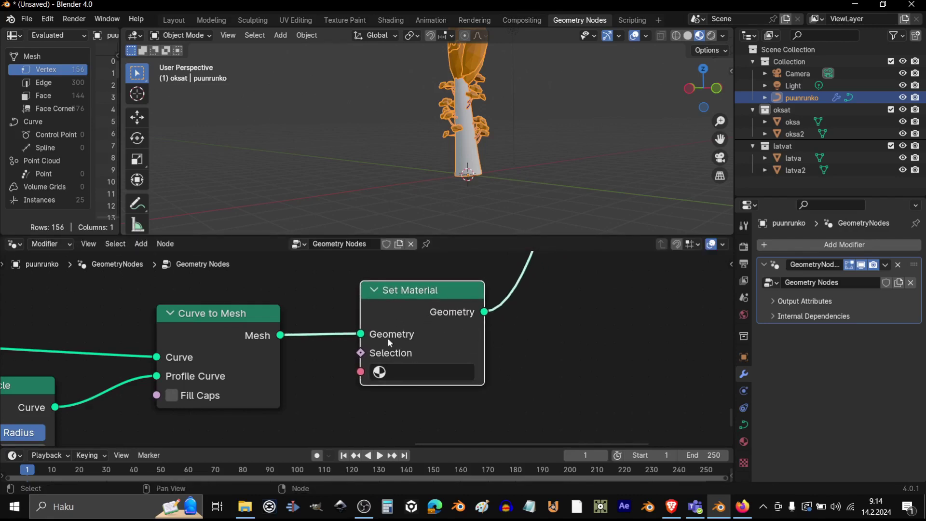
scroll(426, 335, down, 2)
middle_drag(473, 329, 511, 323)
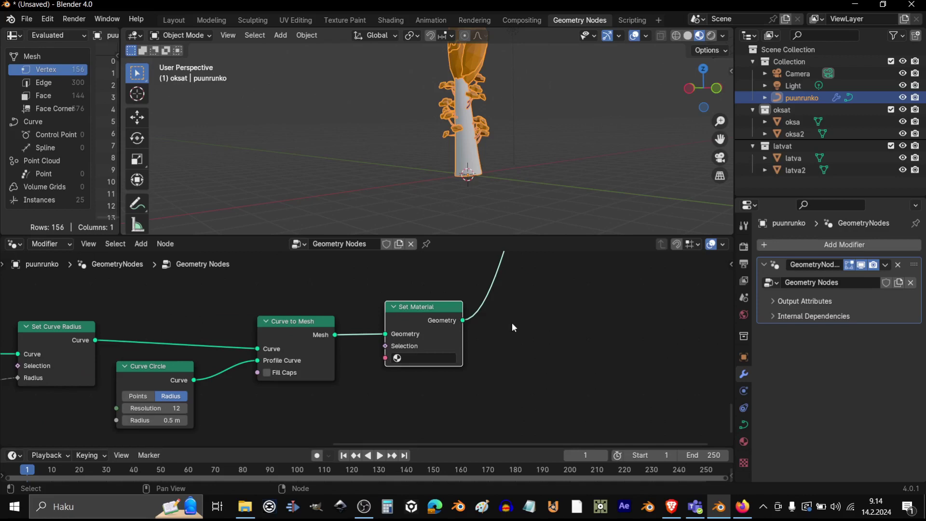
middle_drag(514, 358, 464, 341)
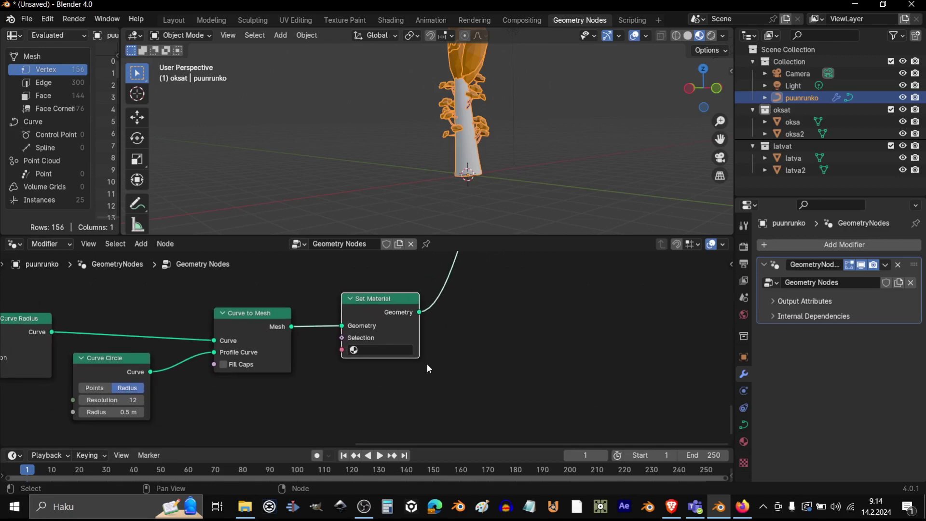
scroll(425, 362, up, 2)
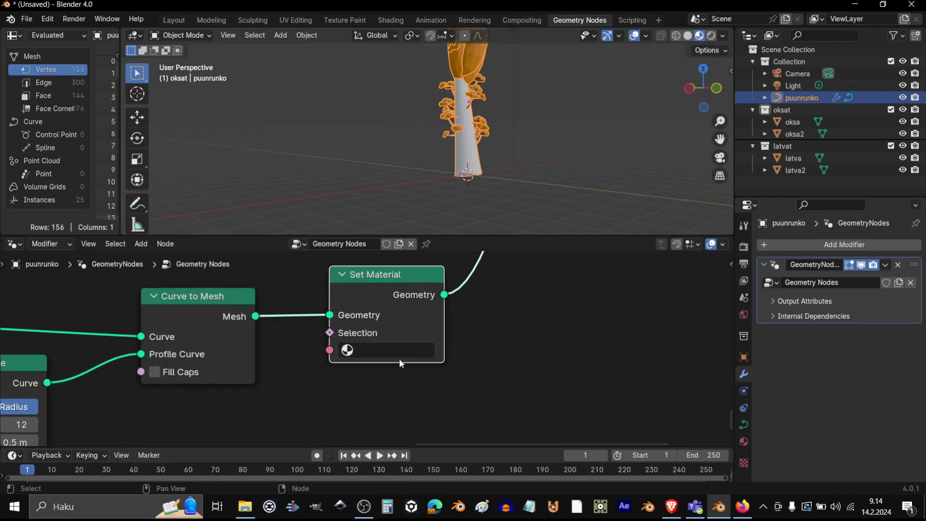
scroll(473, 363, up, 3)
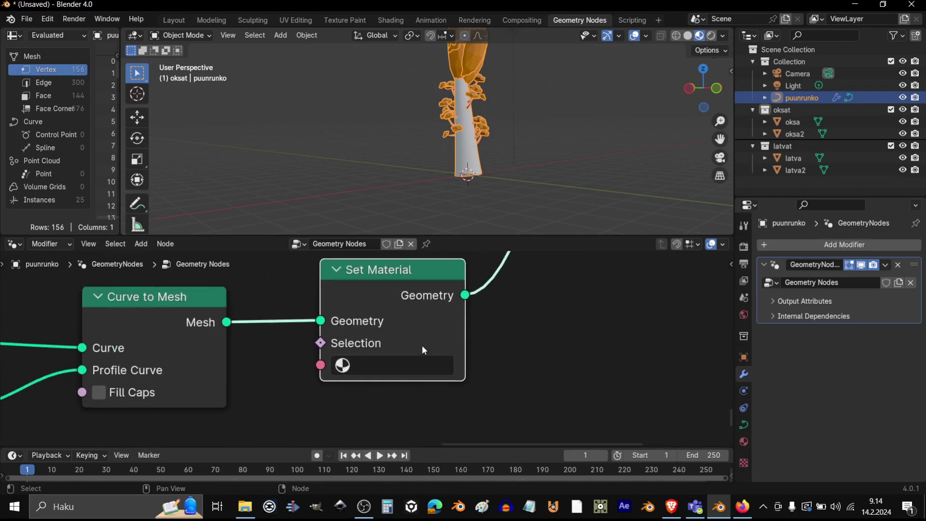
- Assign the runko material in Set Material, turning the trunk blue
click(382, 368)
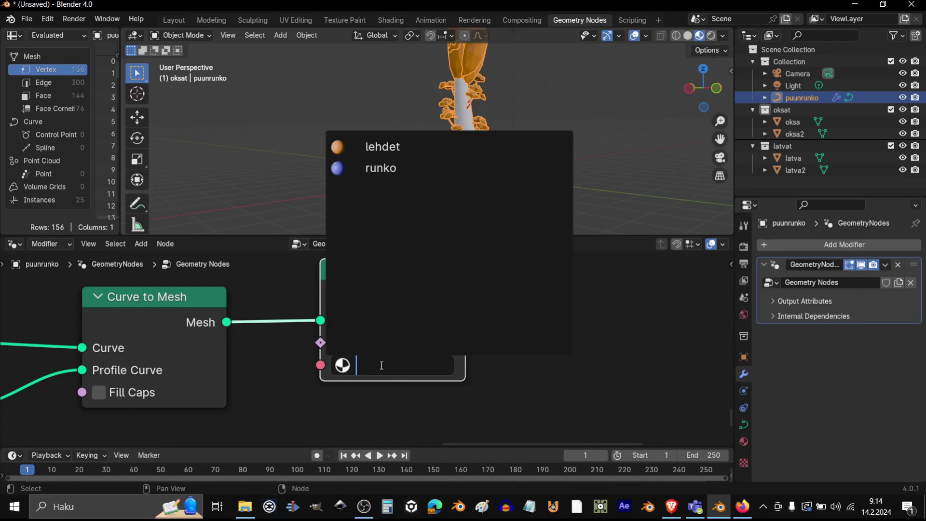
click(382, 170)
scroll(506, 323, down, 3)
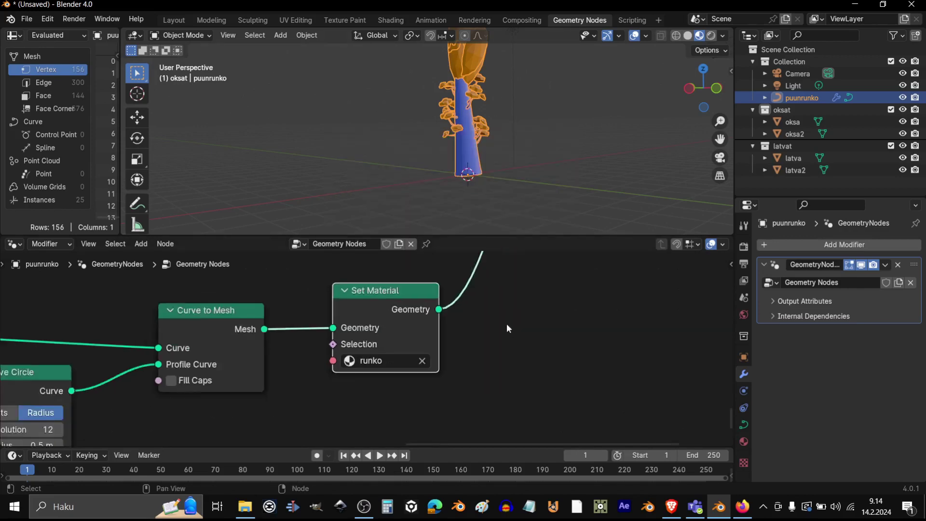
click(527, 177)
middle_drag(527, 177, 448, 174)
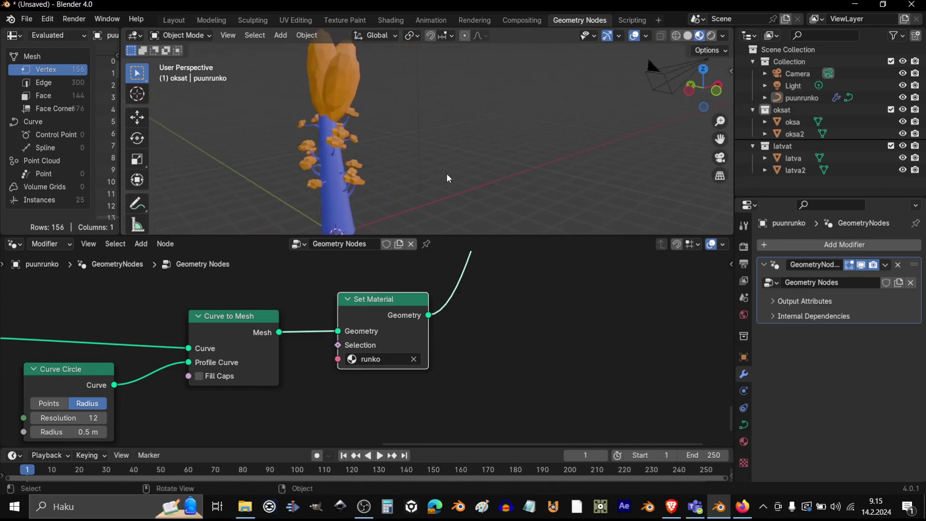
scroll(448, 175, down, 2)
middle_drag(497, 312, 493, 312)
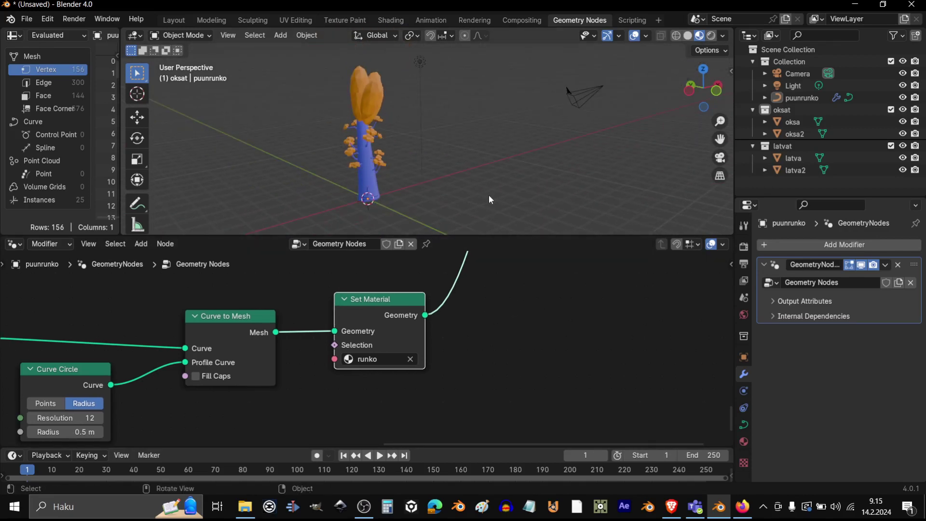
middle_drag(488, 195, 505, 198)
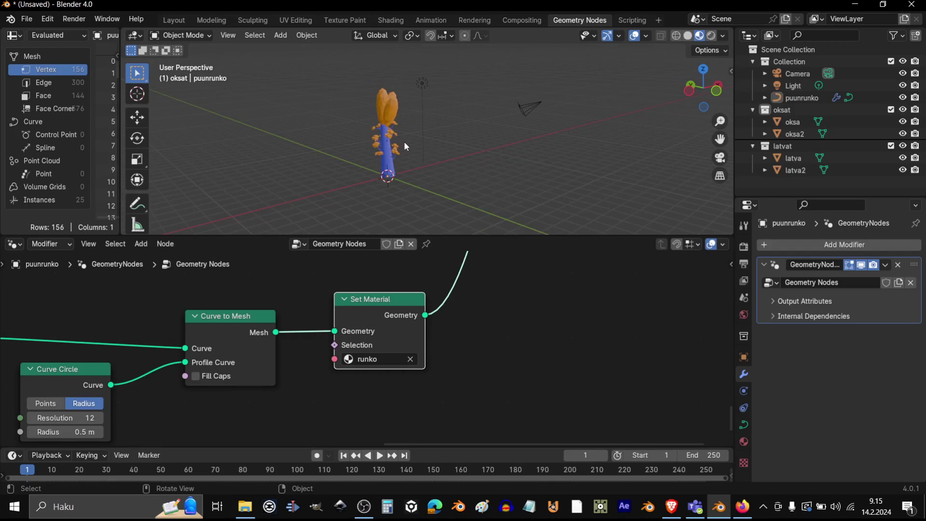
- Enter Edit Mode on the trunk curve and draw the second and third tree strokes
key(Tab)
drag(459, 135, 455, 71)
mouse_move(501, 169)
middle_down()
mouse_move(453, 148)
mouse_move(410, 176)
middle_up()
drag(460, 188, 460, 66)
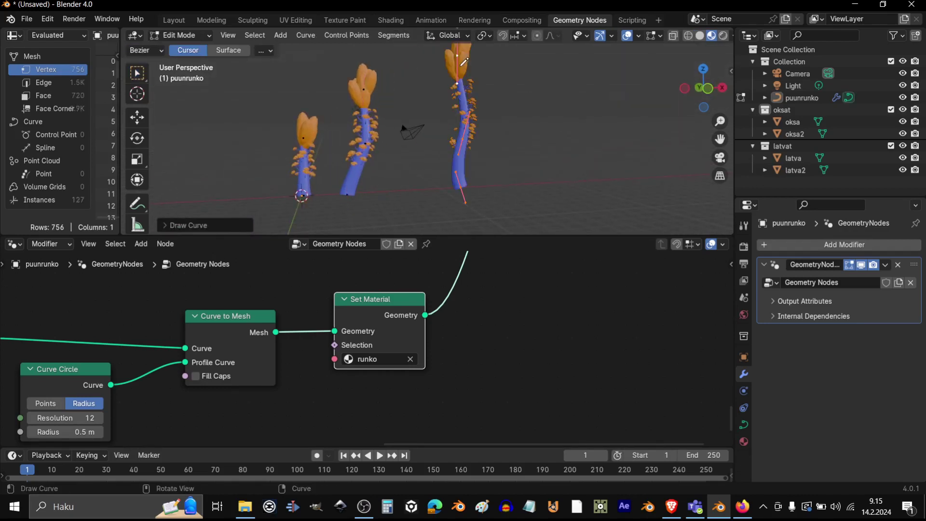
middle_drag(514, 157, 492, 158)
shift+middle_drag(492, 159, 456, 177)
mouse_move(490, 204)
mouse_down()
mouse_move(497, 99)
mouse_move(547, 91)
mouse_up()
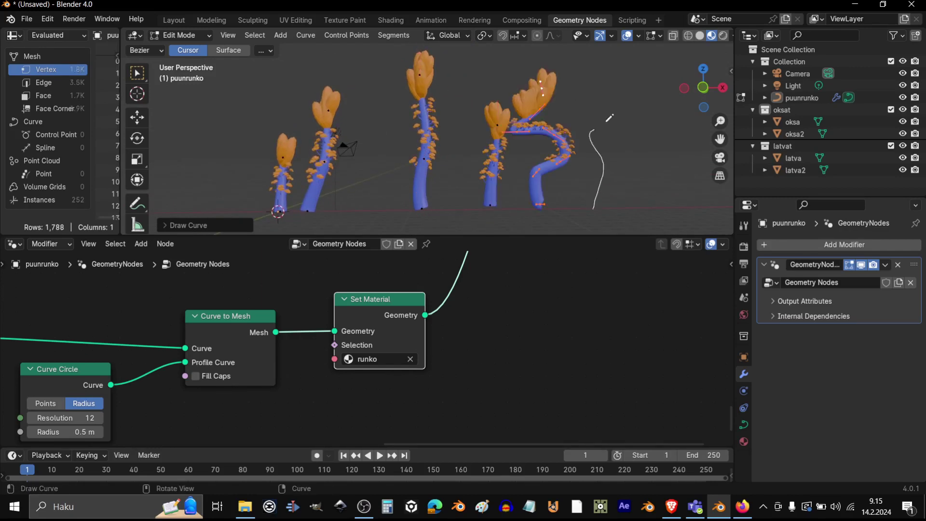
- Draw further tree strokes up to an eighth tree, then orbit to view the grove
drag(609, 117, 603, 73)
drag(455, 158, 471, 57)
drag(378, 185, 379, 82)
middle_drag(379, 82, 369, 157)
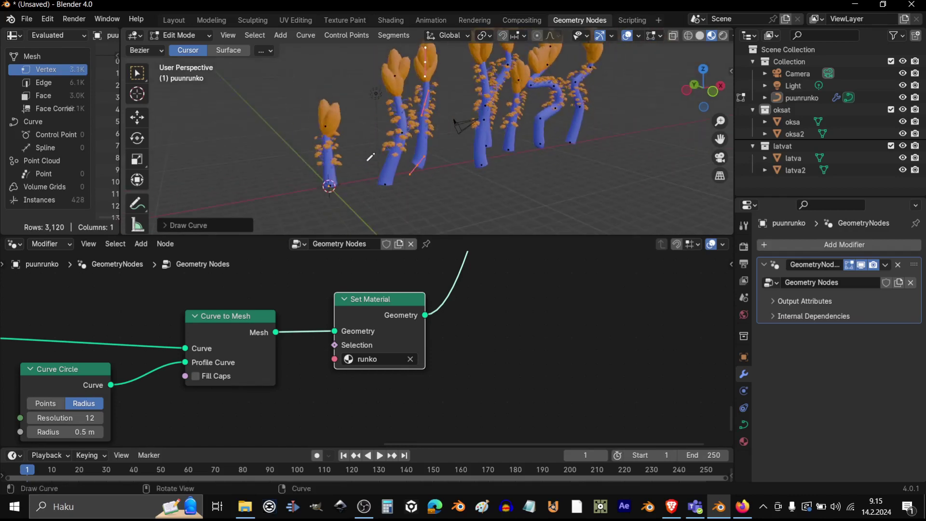
scroll(370, 157, up, 5)
drag(451, 236, 450, 390)
middle_drag(420, 290, 403, 261)
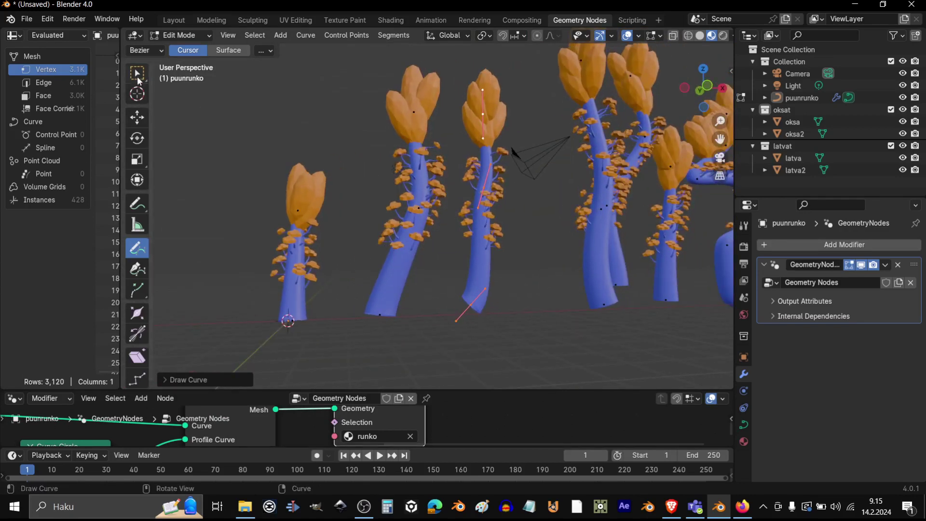
- Switch to Select Box, deselect the curve points, and move one tree's curve tip
click(138, 73)
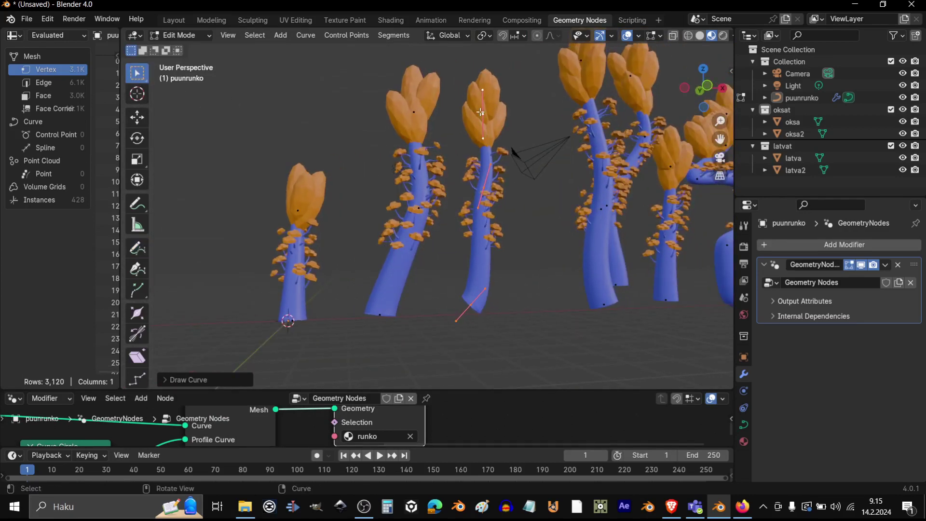
key(ctrl+z)
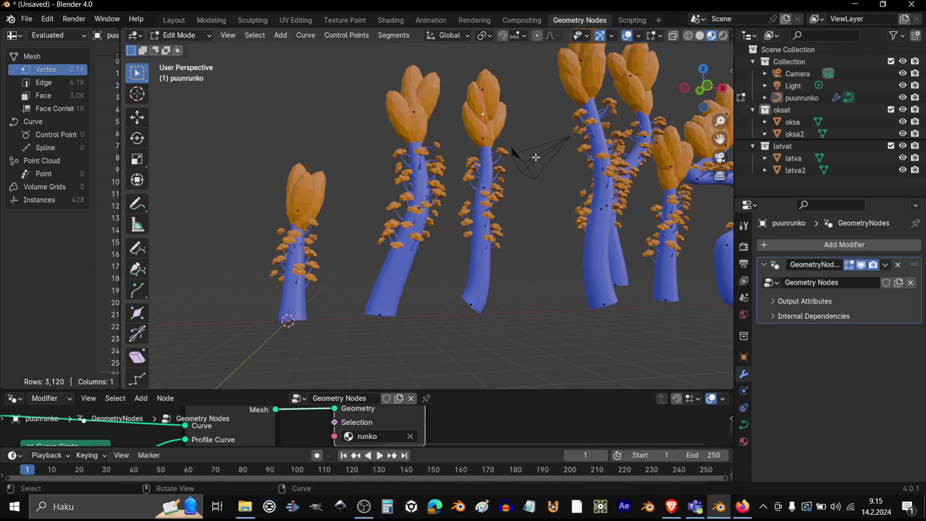
middle_drag(527, 196, 499, 185)
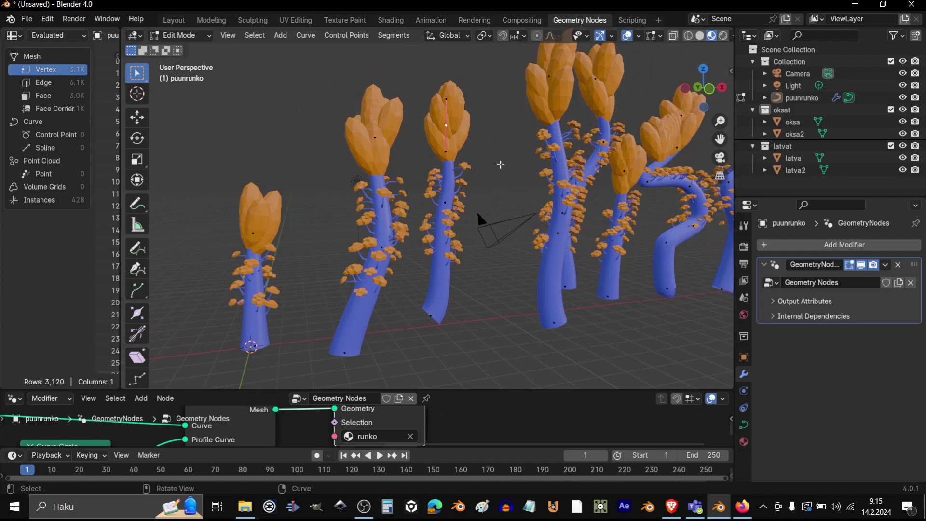
key(g)
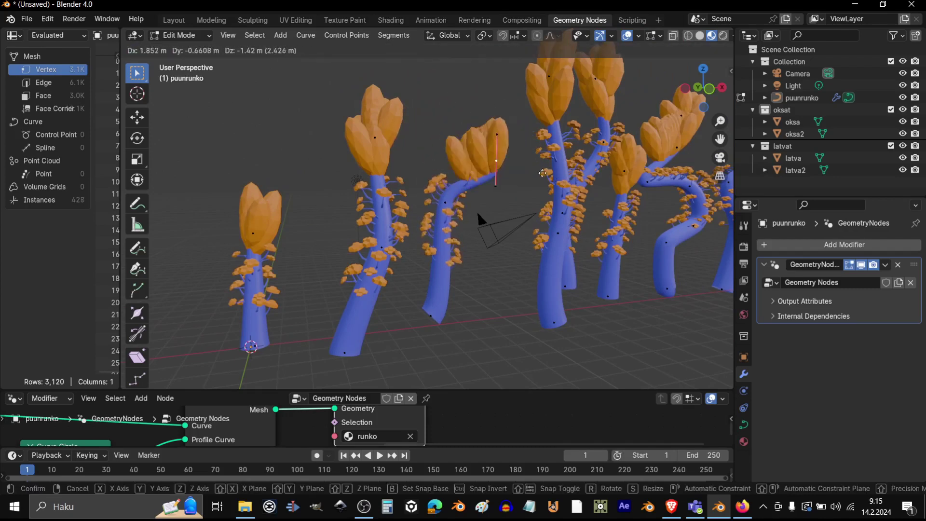
click(481, 153)
- Rotate a curve segment, reposition the tip again, and move the segment down
key(r)
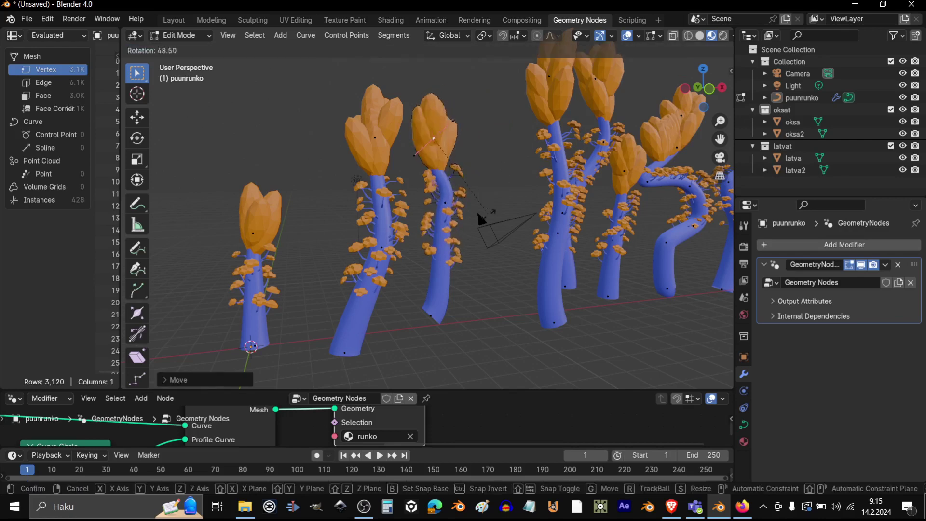
click(495, 145)
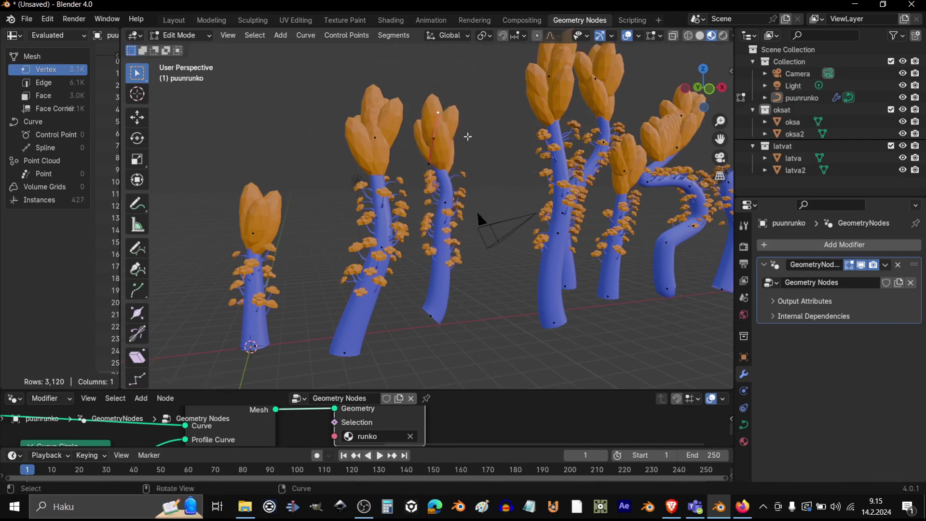
key(g)
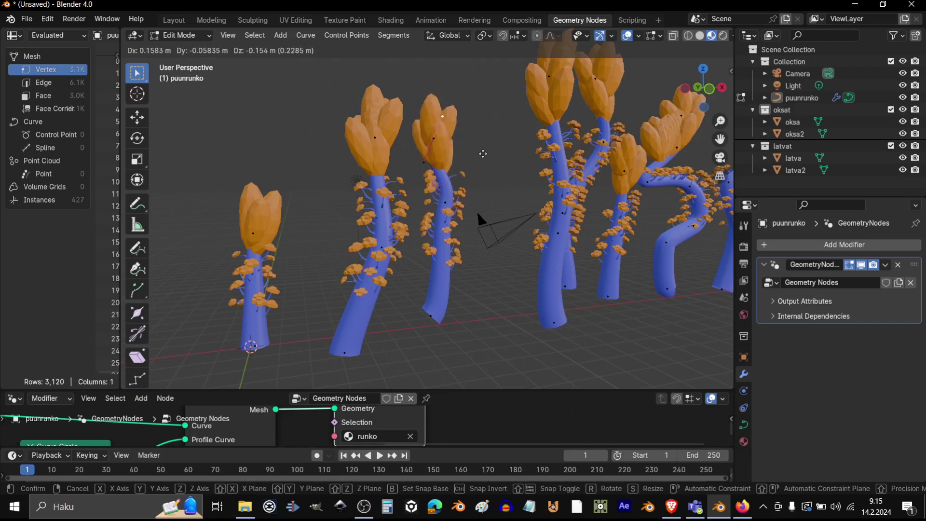
click(465, 148)
key(g)
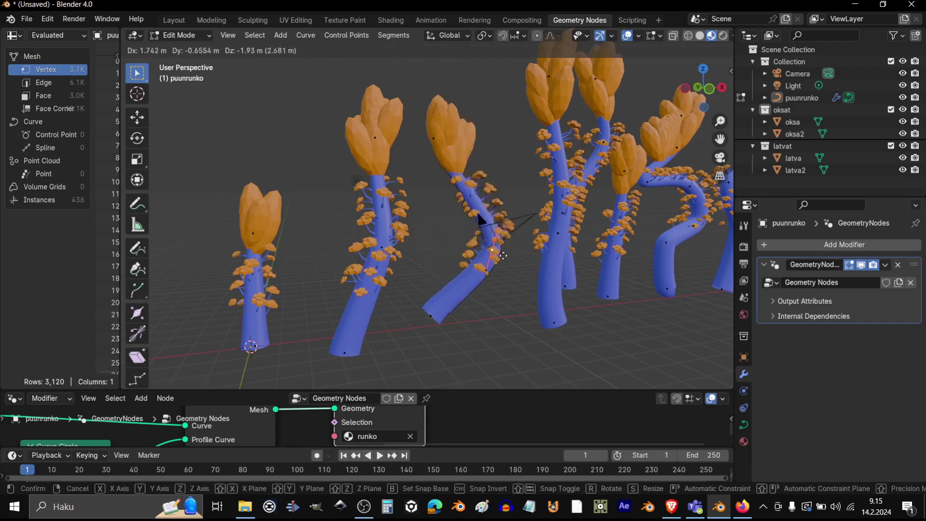
click(445, 245)
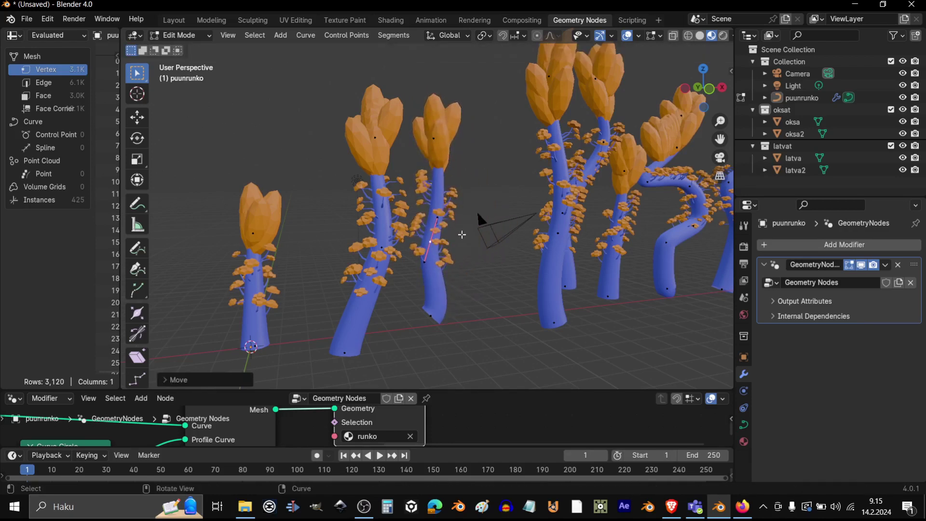
- Scale up the handles, then stand the bottom point's handles vertical and rescale them into a thin stem
key(s)
click(500, 258)
middle_drag(477, 285, 462, 279)
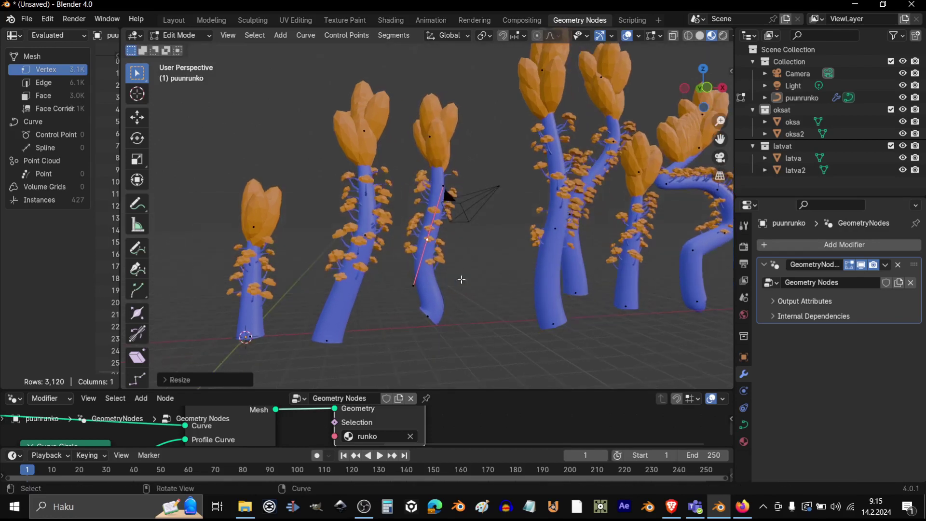
click(431, 314)
key(r)
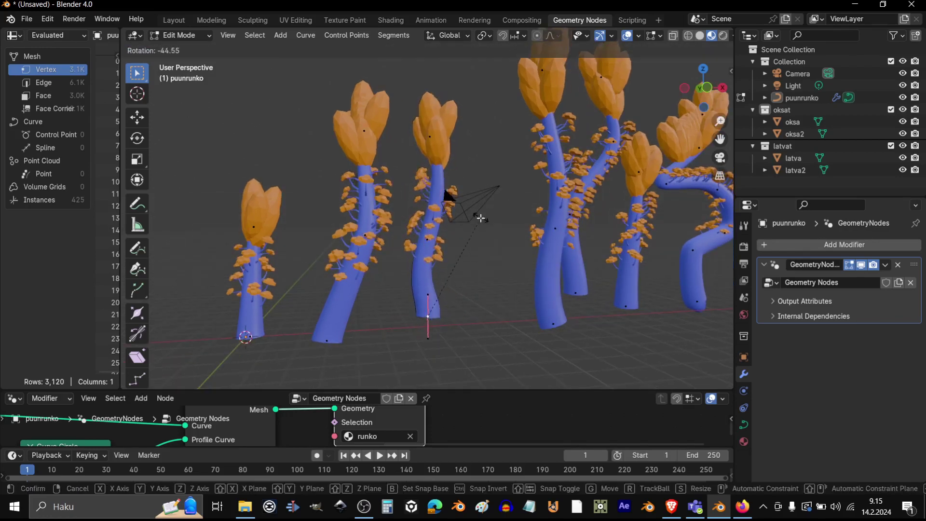
click(479, 217)
key(s)
click(464, 299)
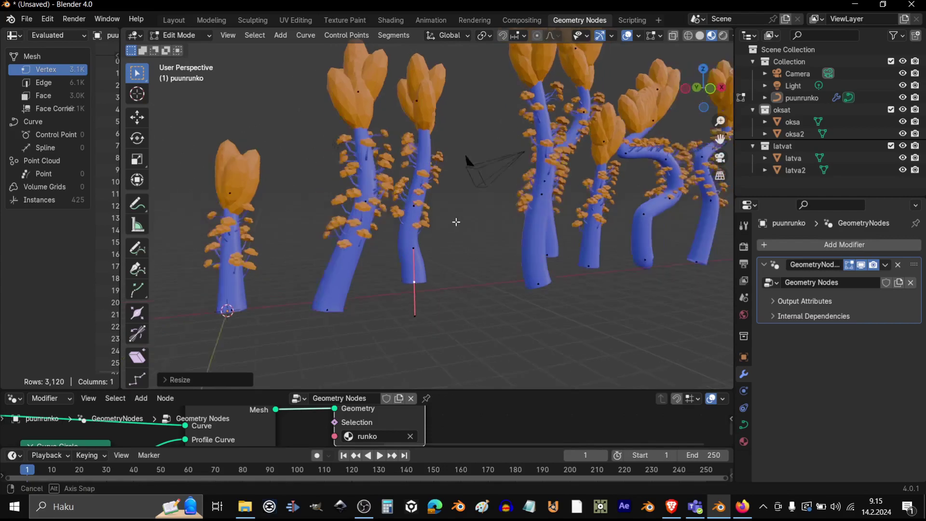